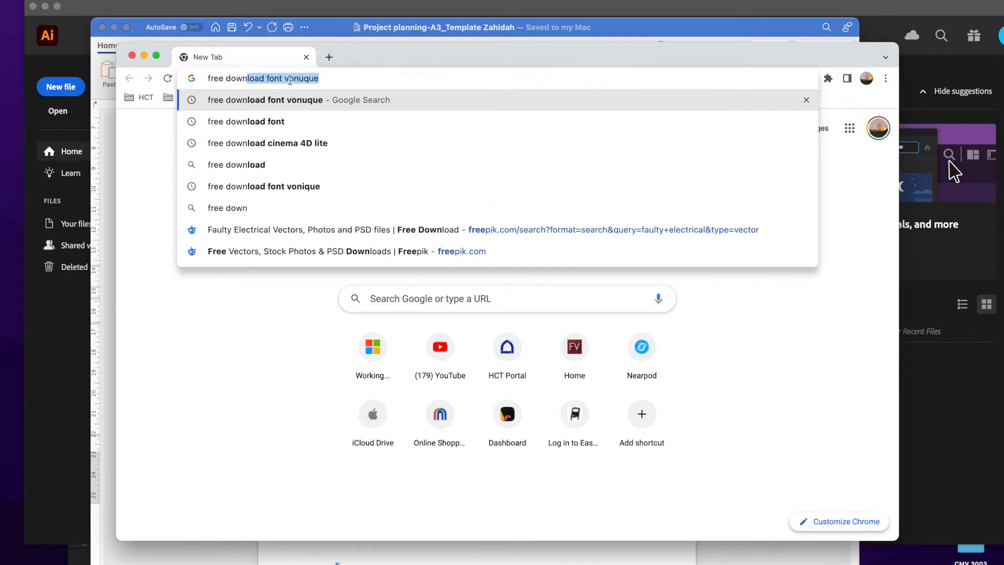
# Search the web for "free download font vonique".
pyautogui.write('load font')
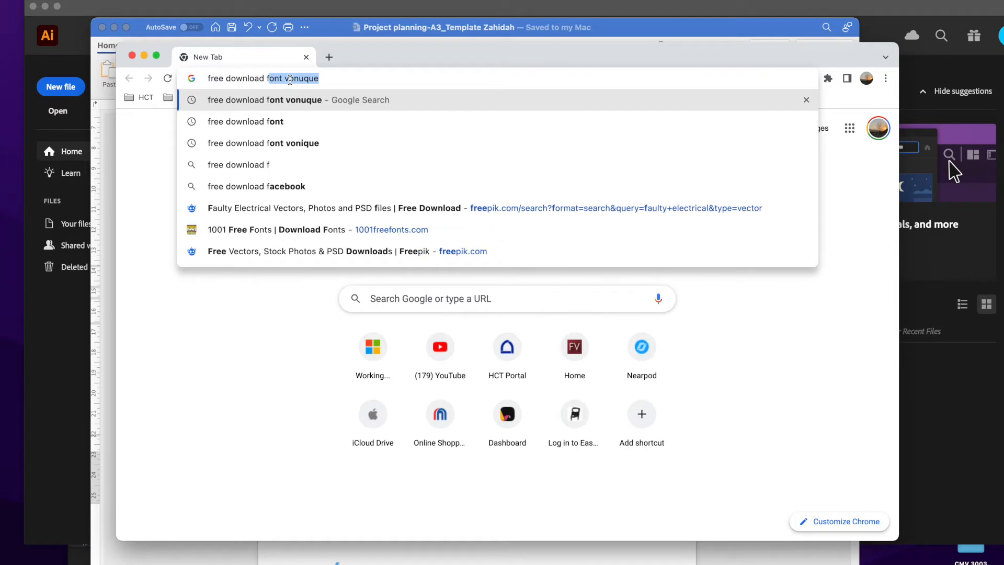
pyautogui.press('BackSpace')
pyautogui.write('voniqu')
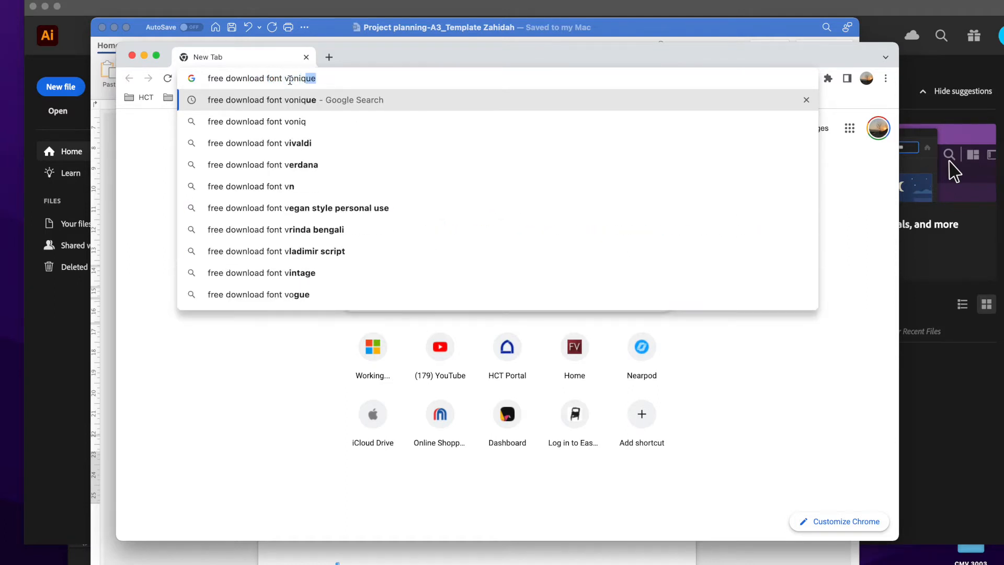
pyautogui.write('e')
pyautogui.press('Return')
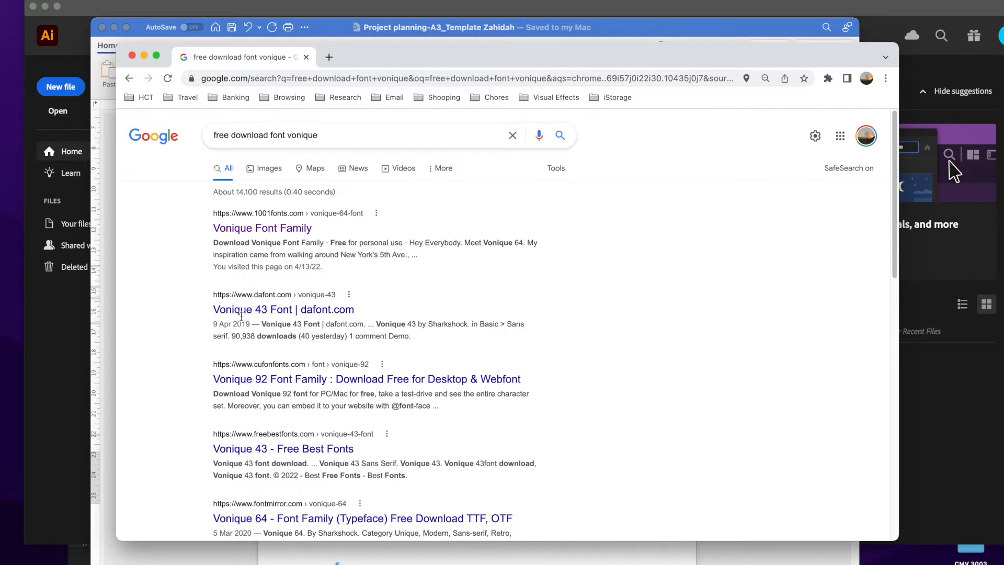
# Download the Vonique 64 Bold TTF from the 1001fonts Vonique Font Family page into the Downloads folder.
pyautogui.click(260, 229)
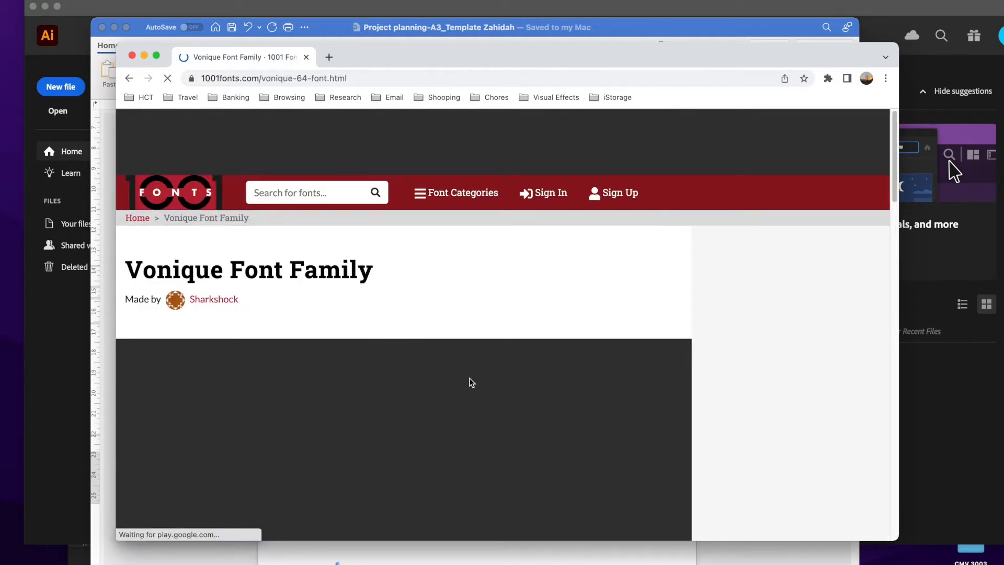
pyautogui.scroll(-3, 634, 397)
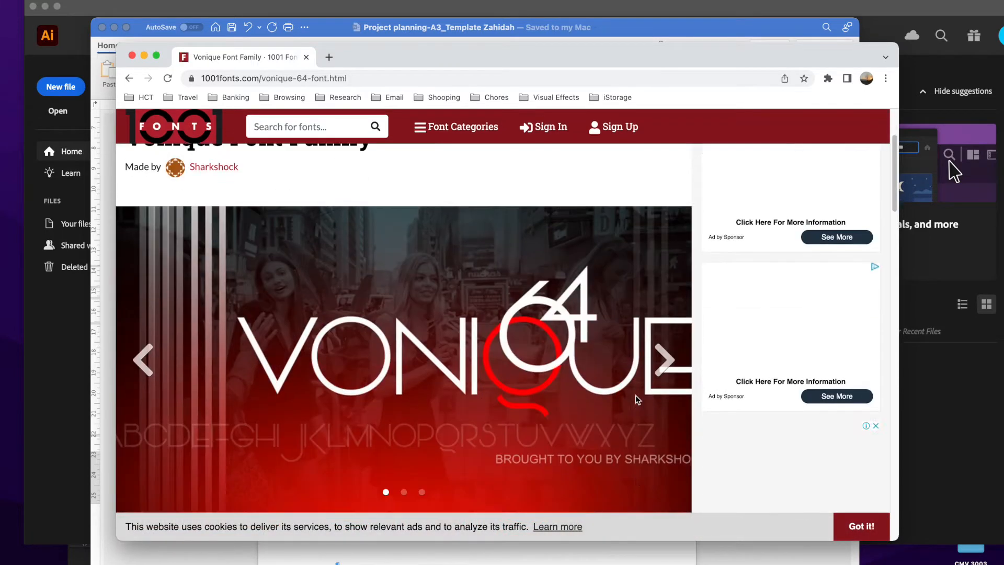
pyautogui.scroll(-10, 636, 395)
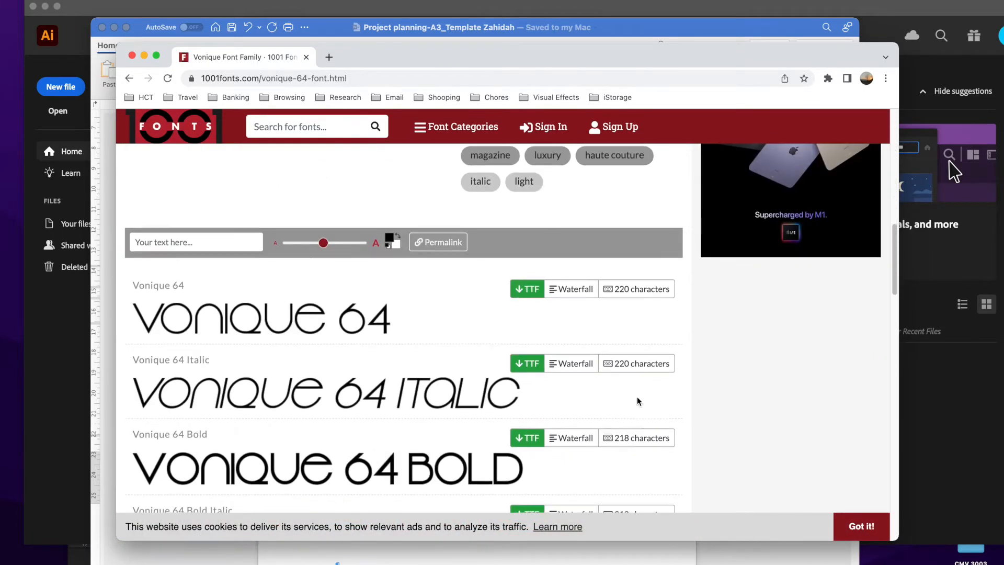
pyautogui.scroll(-5, 637, 400)
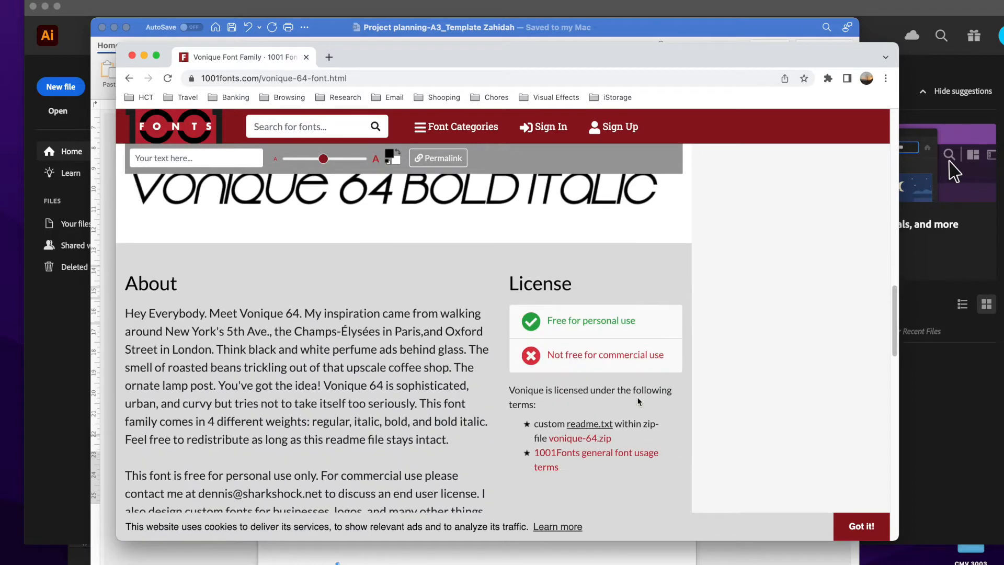
pyautogui.scroll(5, 637, 396)
pyautogui.scroll(1, 637, 398)
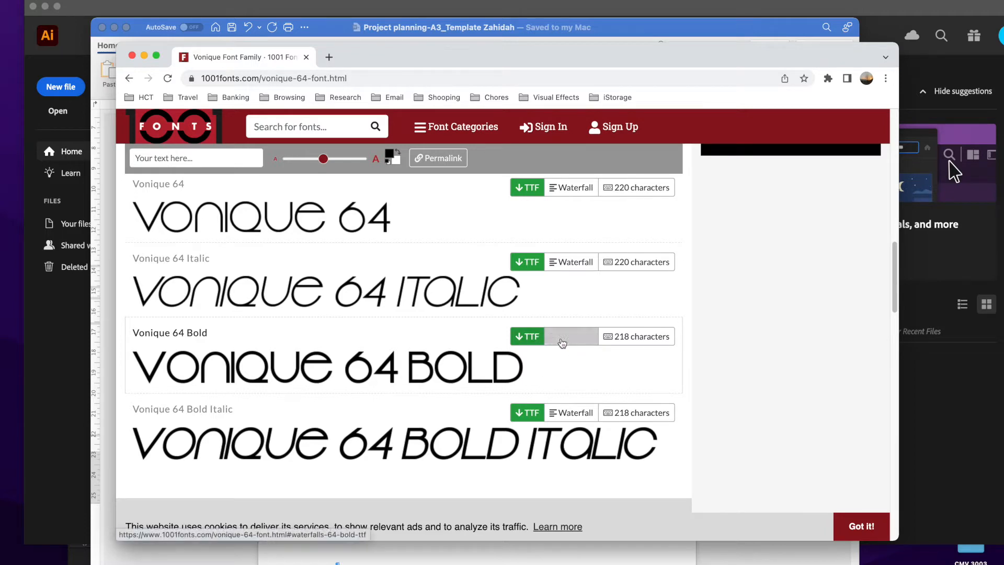
pyautogui.click(528, 337)
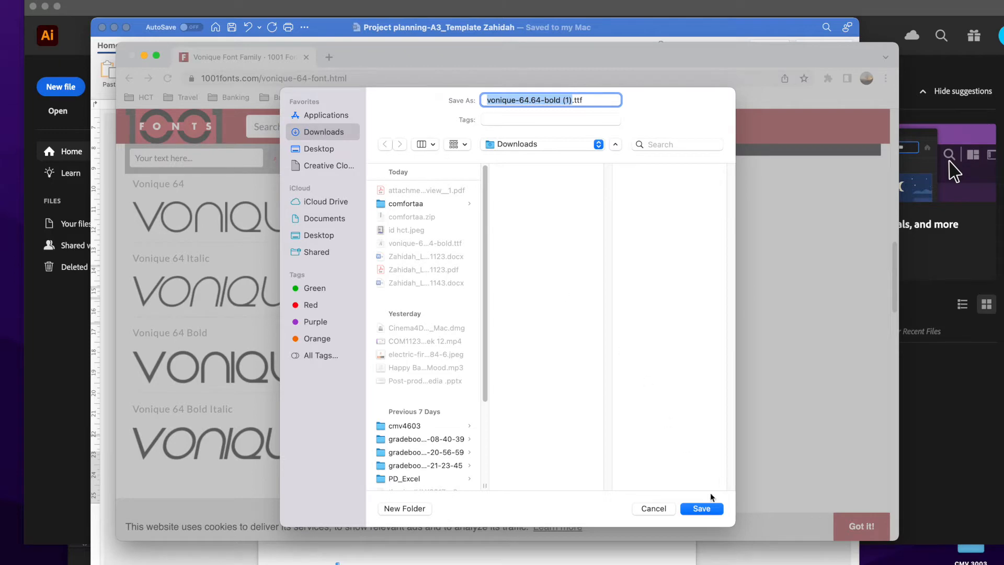
pyautogui.click(701, 508)
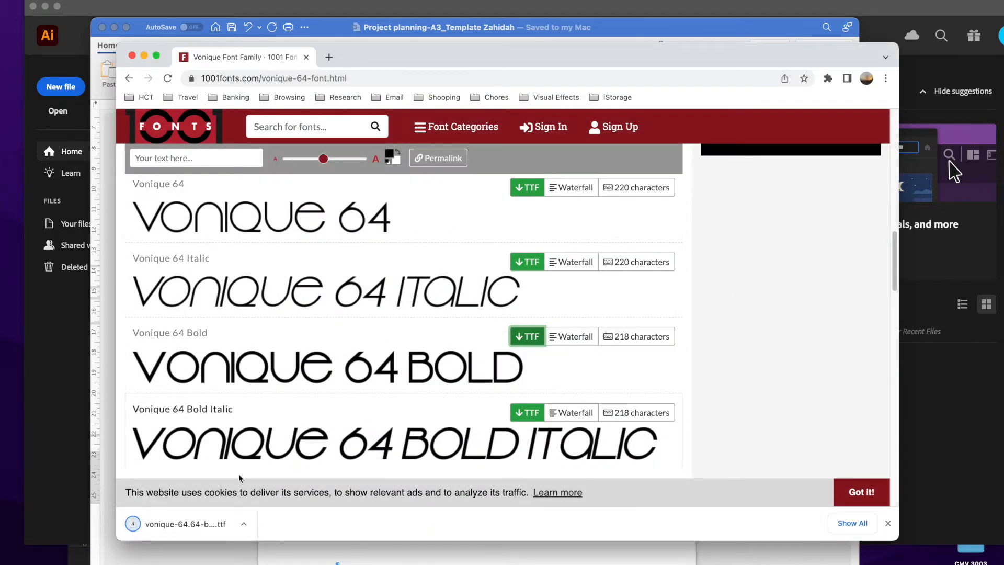
# Switch to Finder and select the newly saved vonique-64.64-bold (1).ttf in the Downloads folder.
pyautogui.click(23, 557)
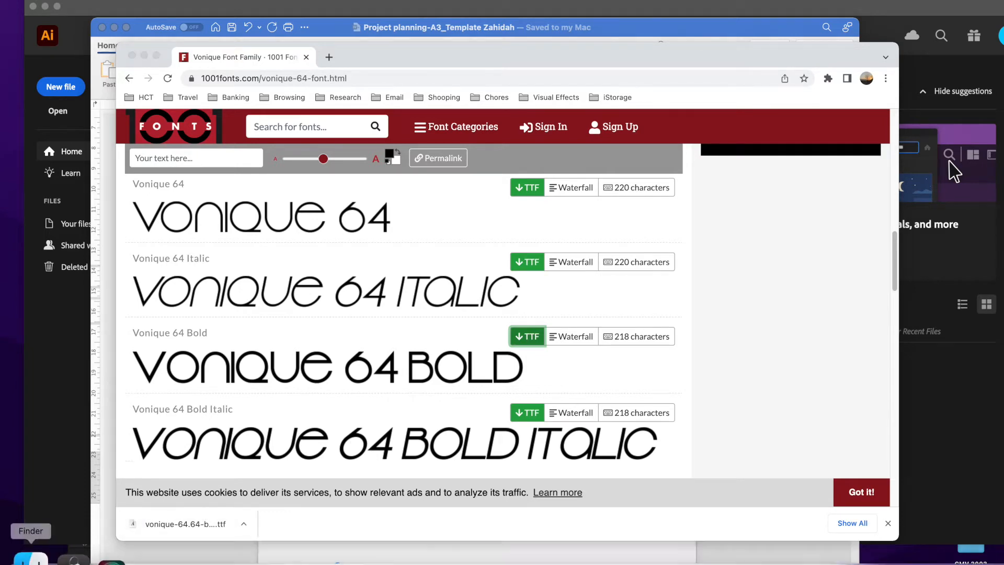
pyautogui.moveTo(424, 351); pyautogui.dragTo(500, 116)
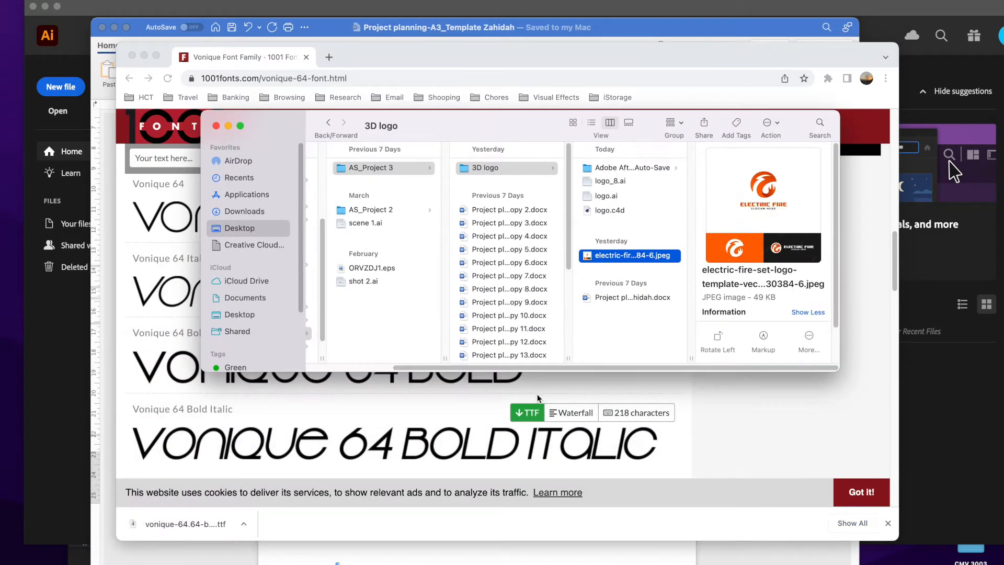
pyautogui.moveTo(535, 369); pyautogui.dragTo(445, 368)
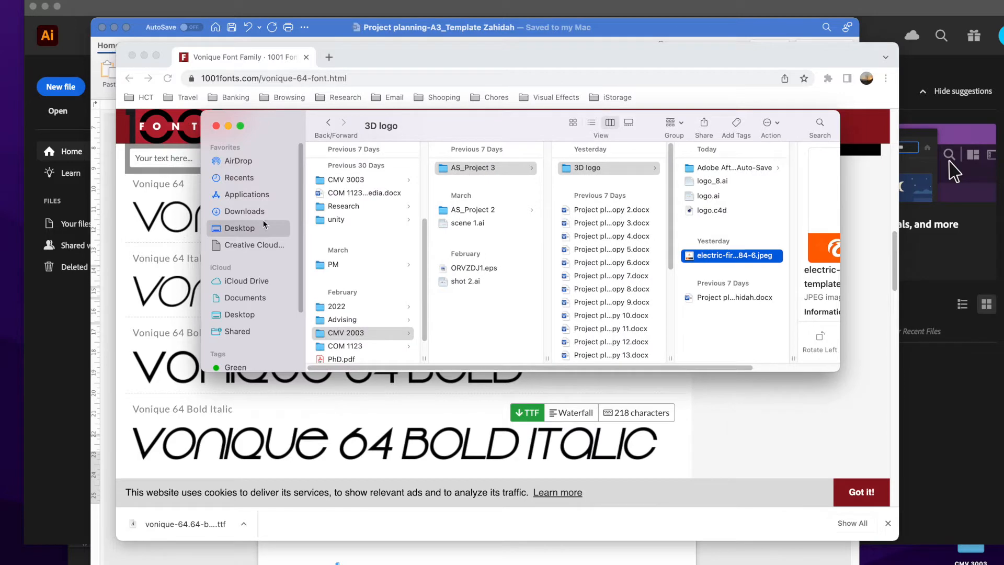
pyautogui.click(263, 210)
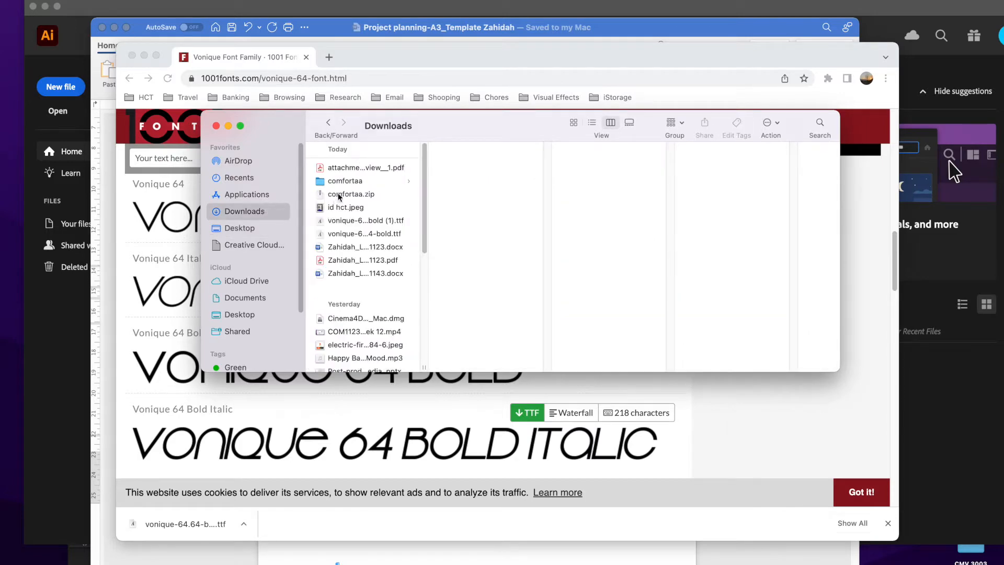
pyautogui.click(362, 220)
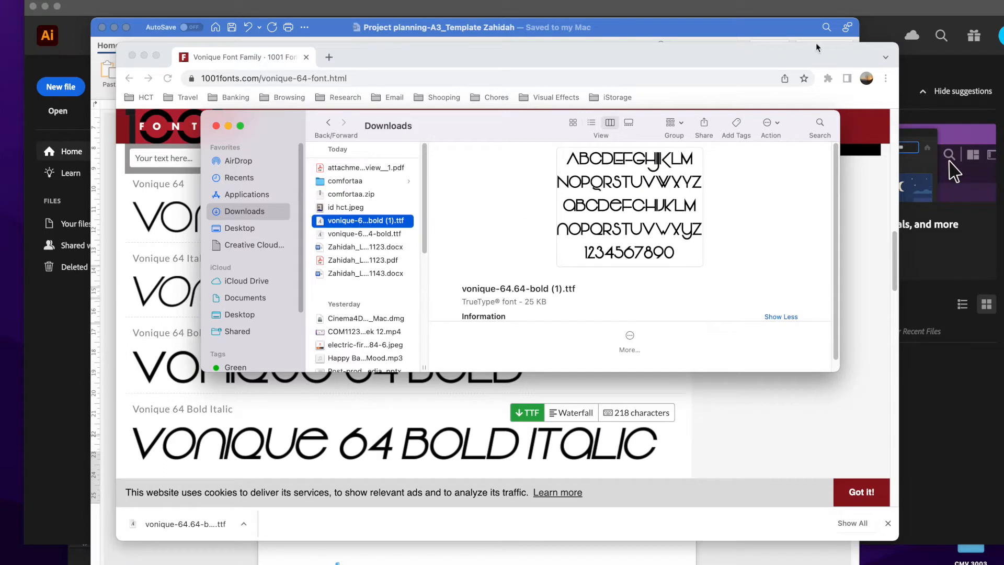
# Find and launch Font Book, and reposition its window so the user font list is accessible.
pyautogui.press('super+space')
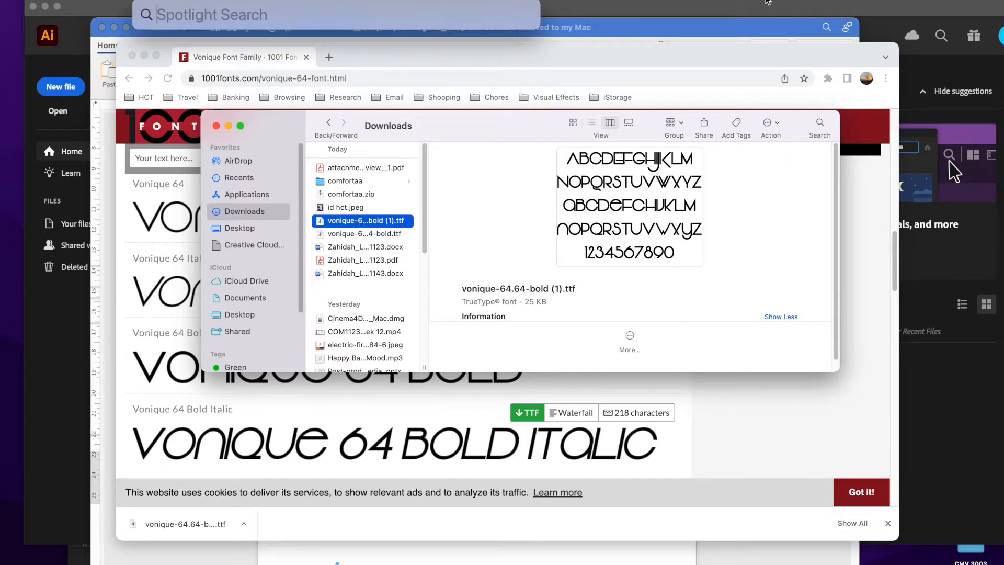
pyautogui.write('font book')
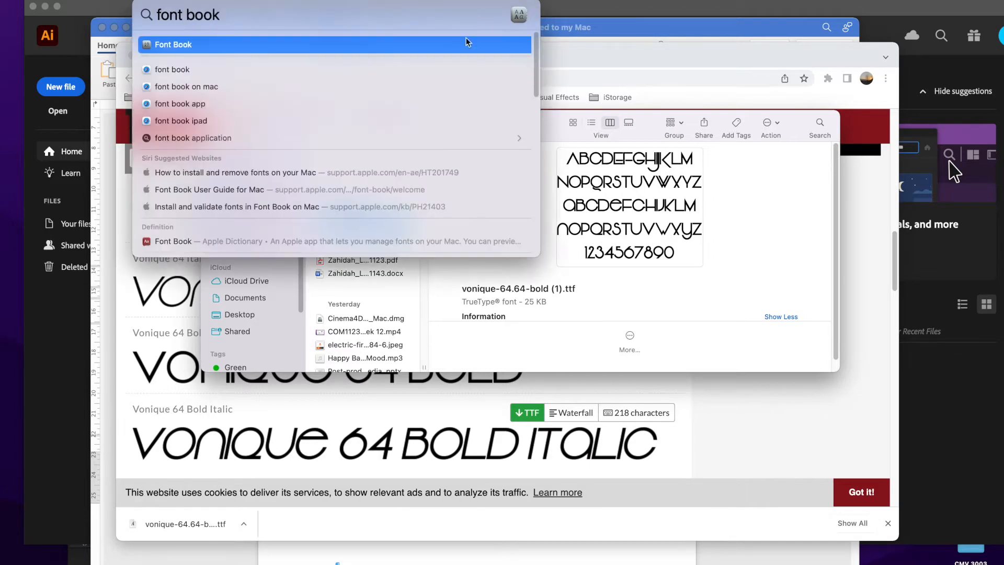
pyautogui.click(174, 45)
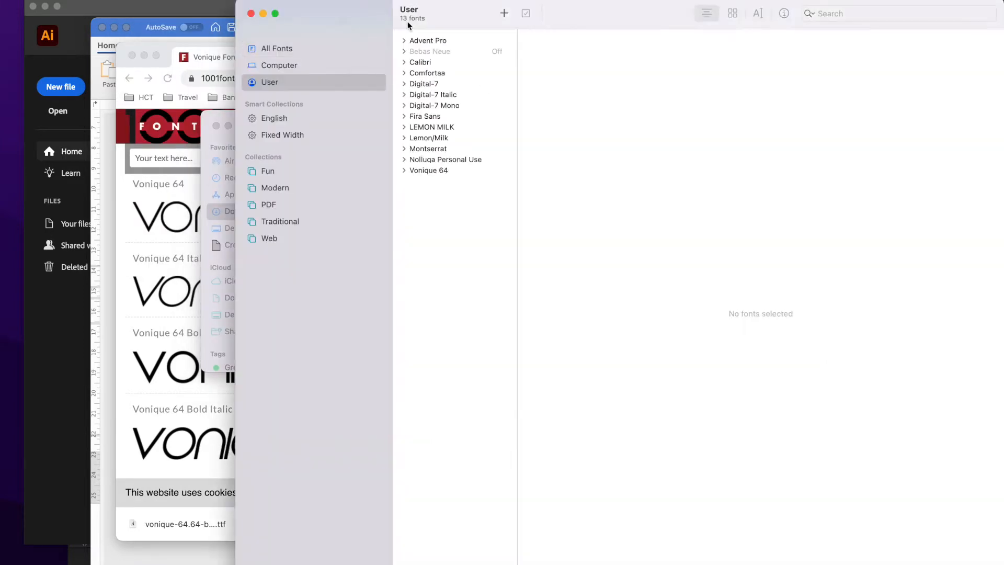
pyautogui.moveTo(379, 21); pyautogui.dragTo(403, 47)
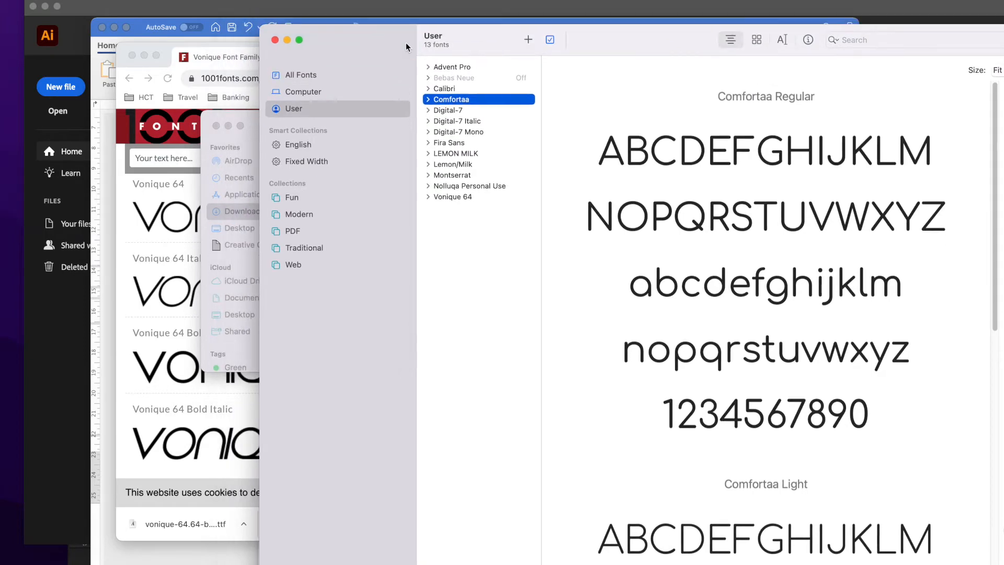
# Place the Downloads window beside the Font Book list and add vonique-64.64-bold (1).ttf to the user fonts.
pyautogui.click(250, 123)
pyautogui.moveTo(525, 133); pyautogui.dragTo(343, 210)
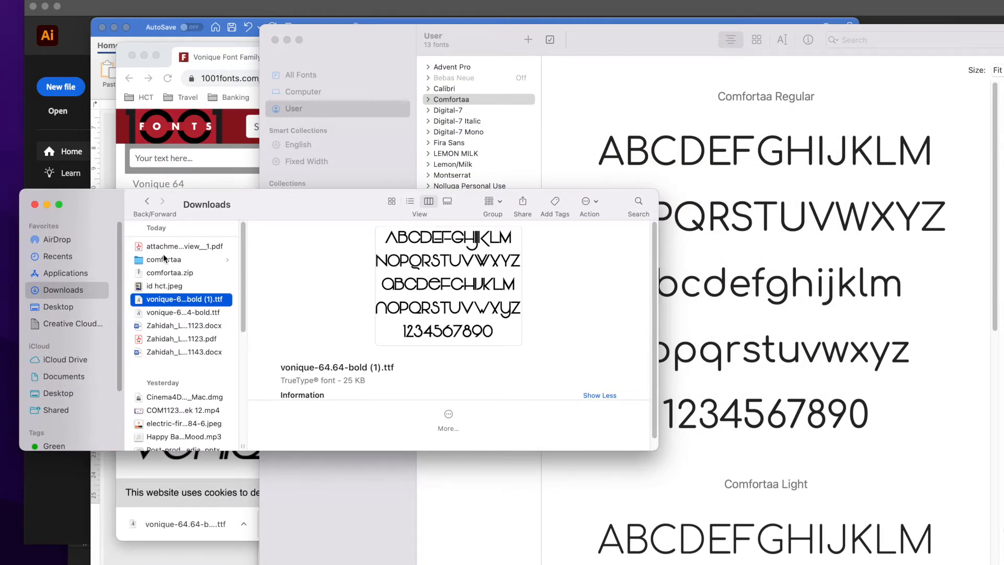
pyautogui.moveTo(278, 218); pyautogui.dragTo(333, 372)
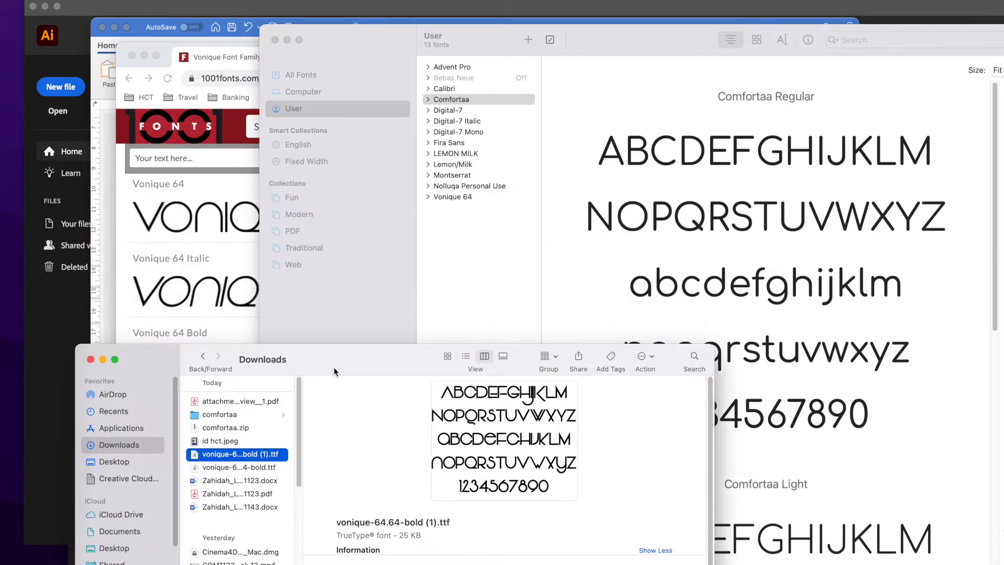
pyautogui.moveTo(212, 460); pyautogui.dragTo(452, 254)
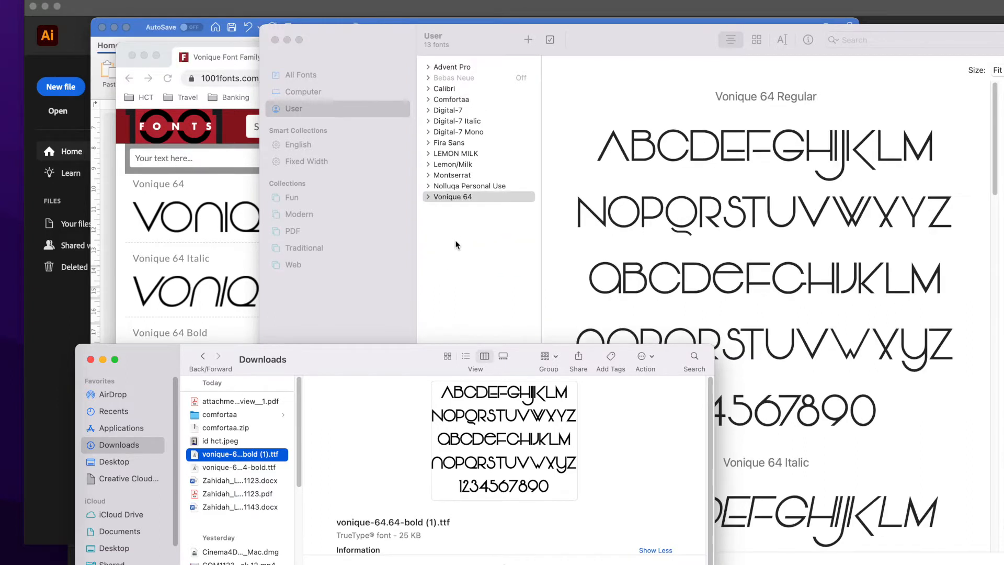
# Expand the Vonique 64 family in Font Book and preview its two Bold typefaces.
pyautogui.click(432, 197)
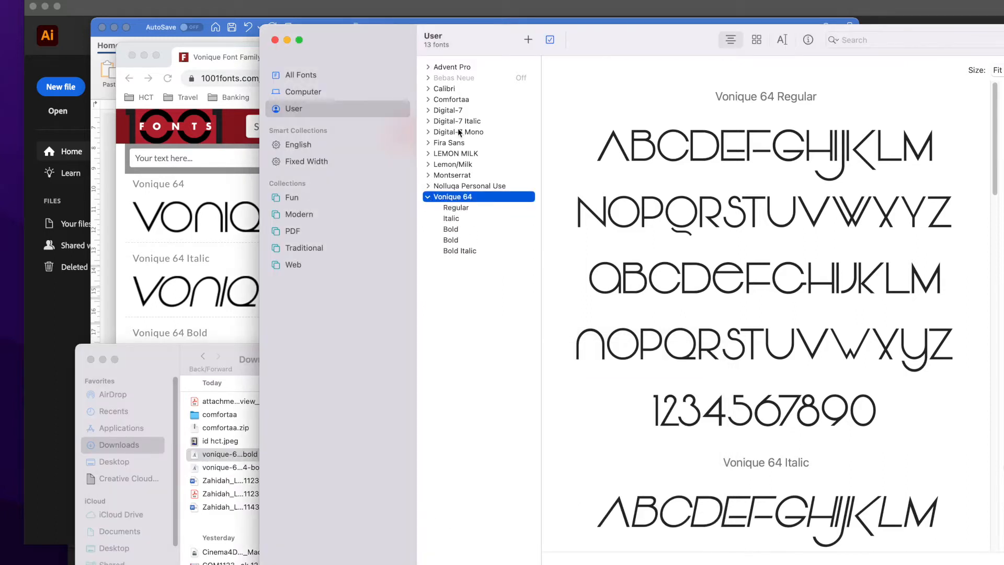
pyautogui.click(454, 229)
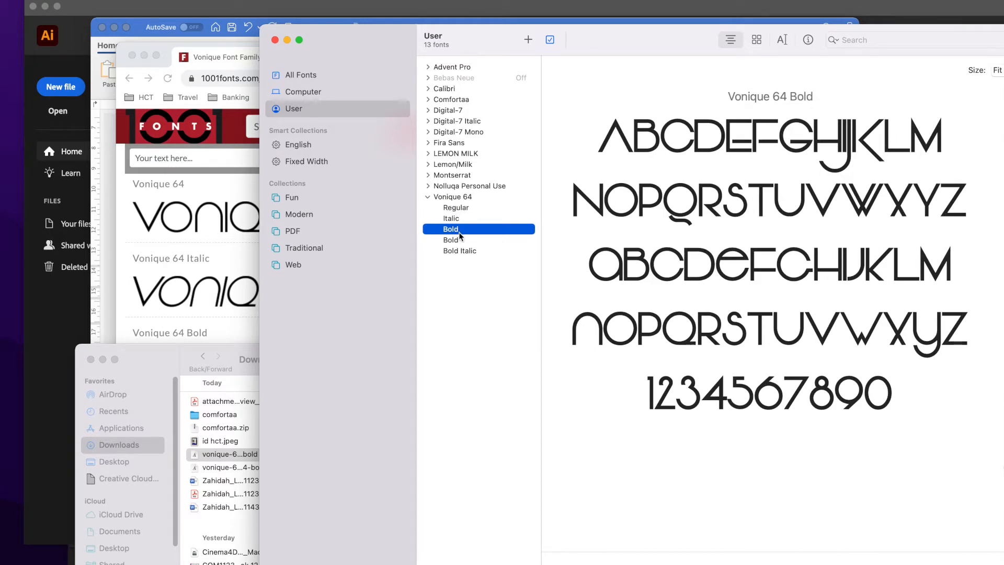
pyautogui.click(462, 241)
pyautogui.click(464, 230)
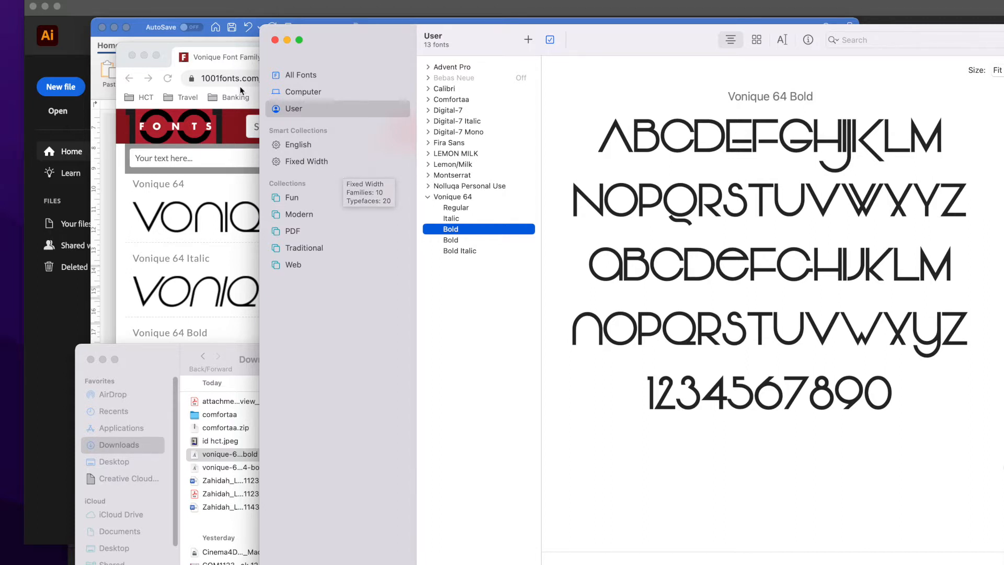
# Close the Font Book, Downloads and browser windows.
pyautogui.click(275, 39)
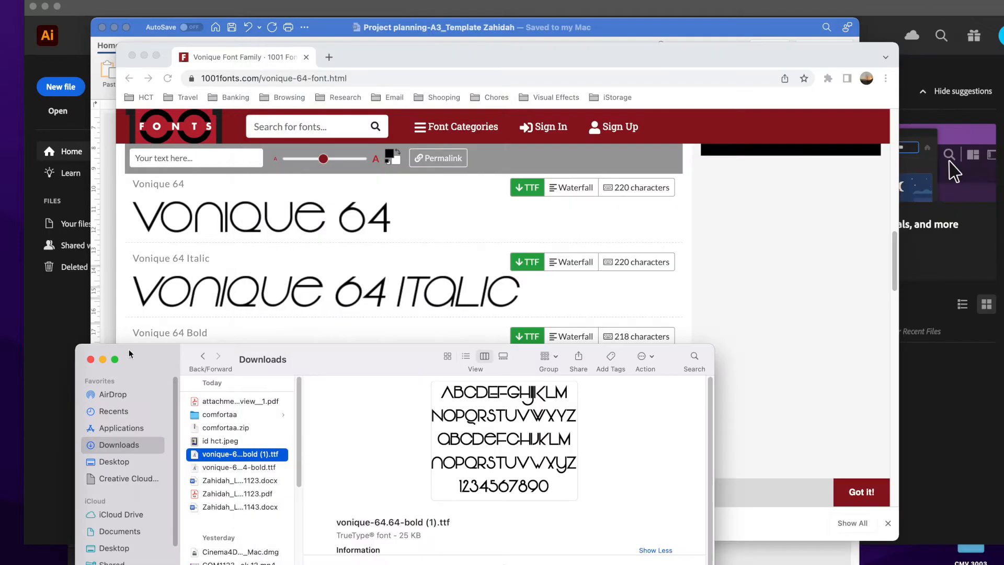
pyautogui.click(91, 360)
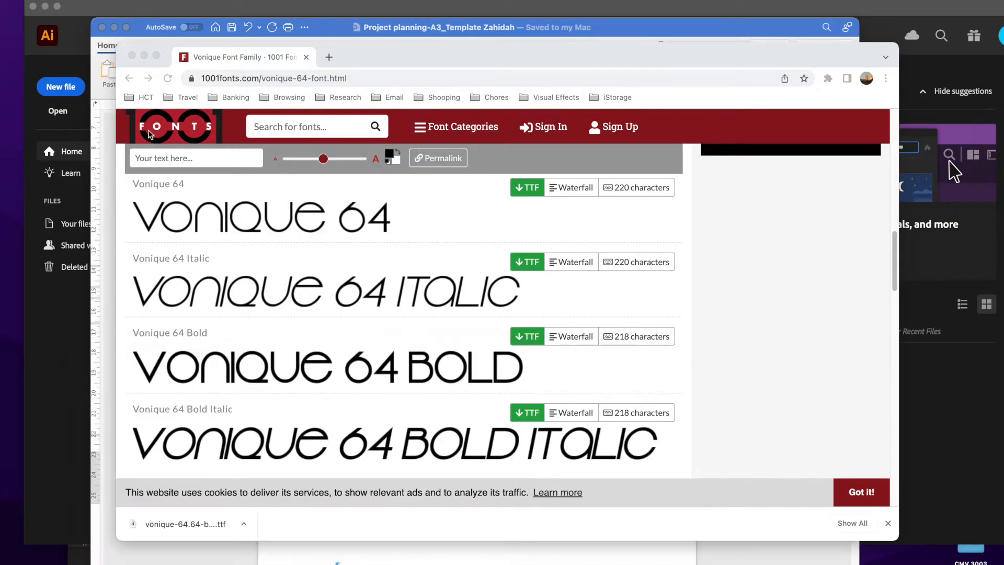
pyautogui.click(132, 55)
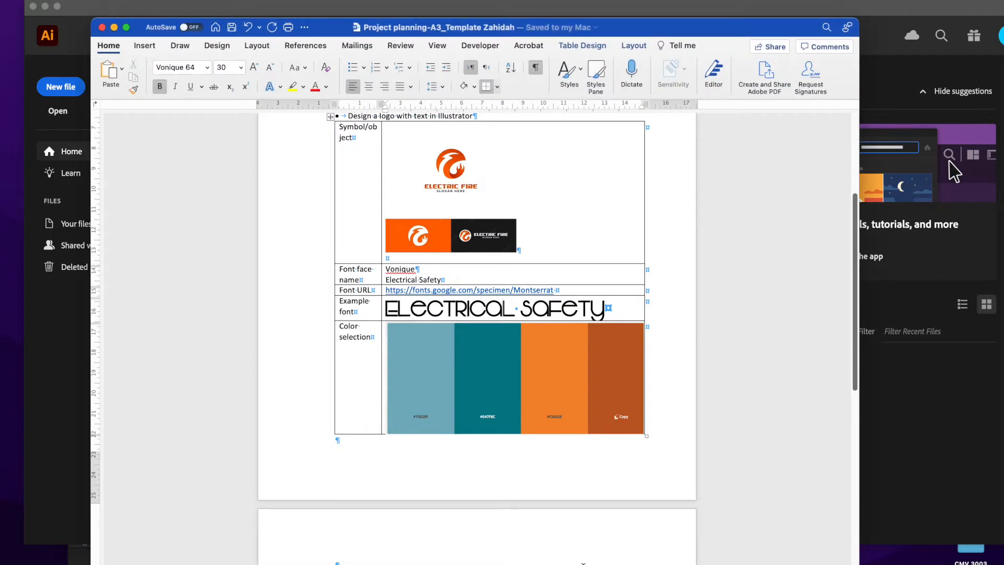
# Switch to Illustrator and create a landscape 1920 x 1080 px document with RGB color and High (300 ppi) raster effects.
pyautogui.click(205, 7)
pyautogui.moveTo(288, 17); pyautogui.dragTo(288, 5)
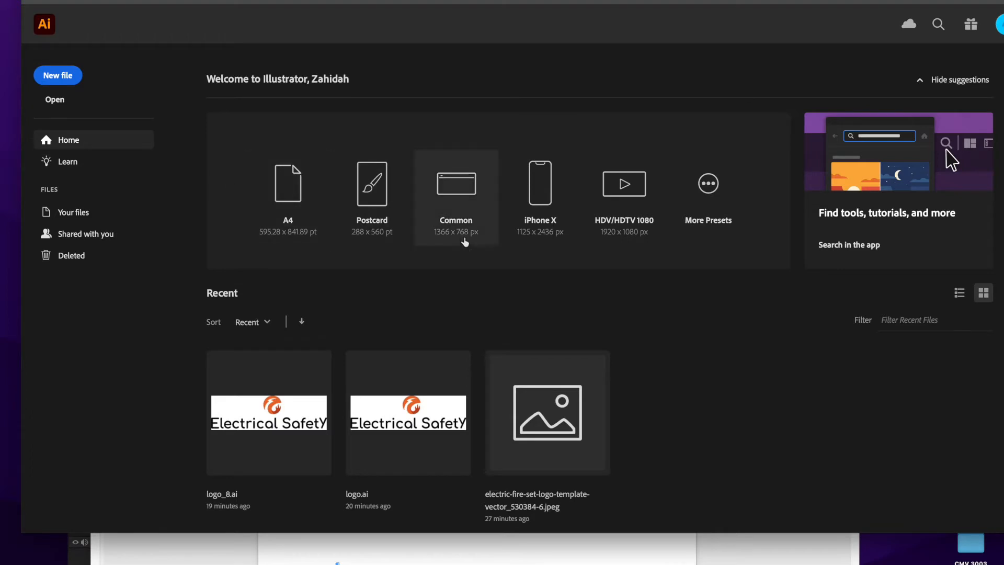
pyautogui.click(78, 82)
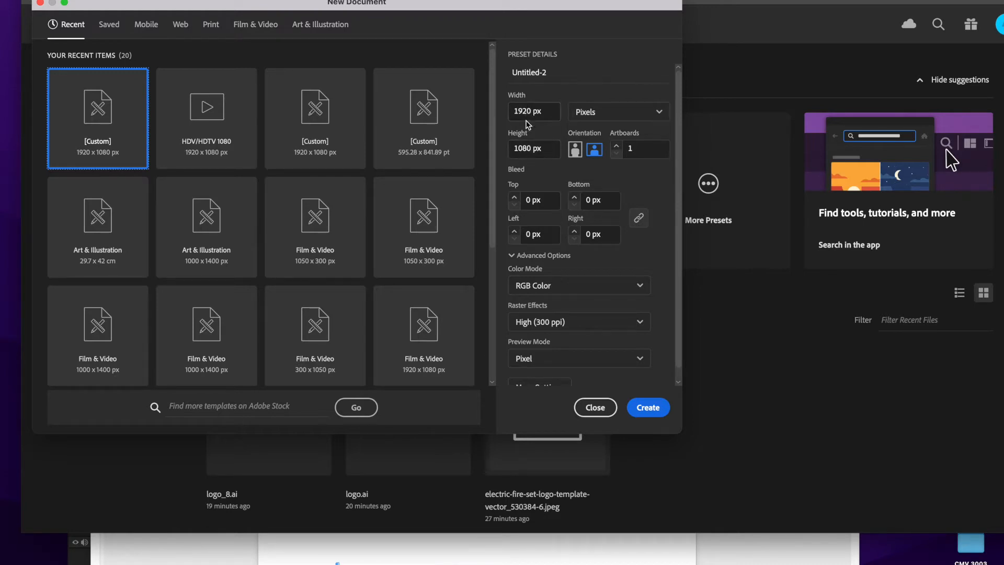
pyautogui.click(648, 407)
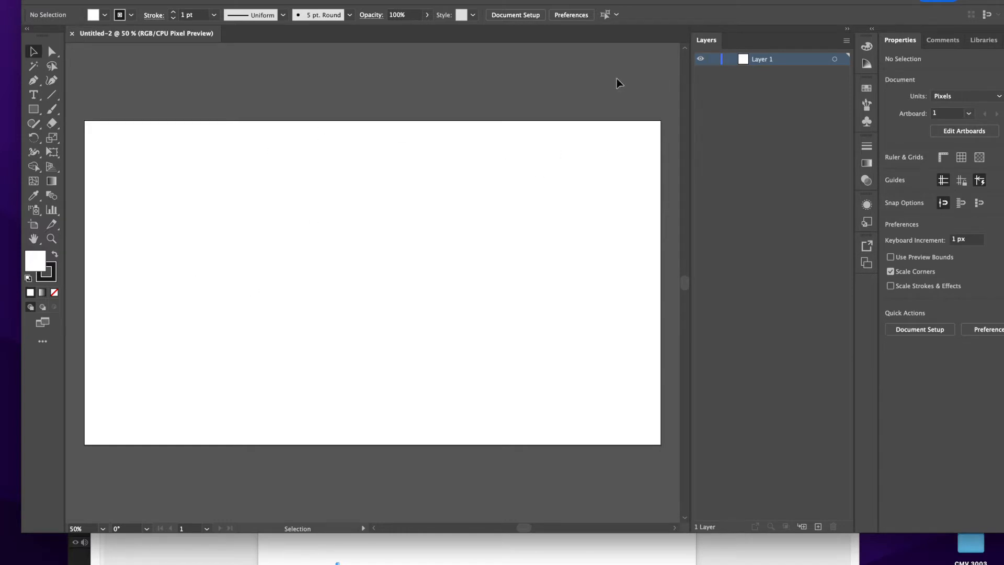
pyautogui.click(34, 95)
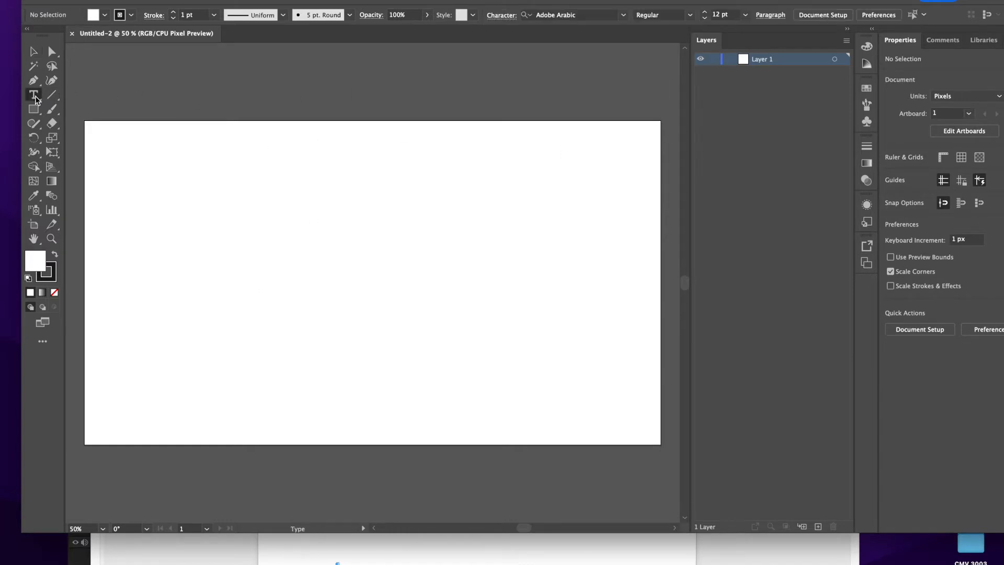
pyautogui.click(195, 286)
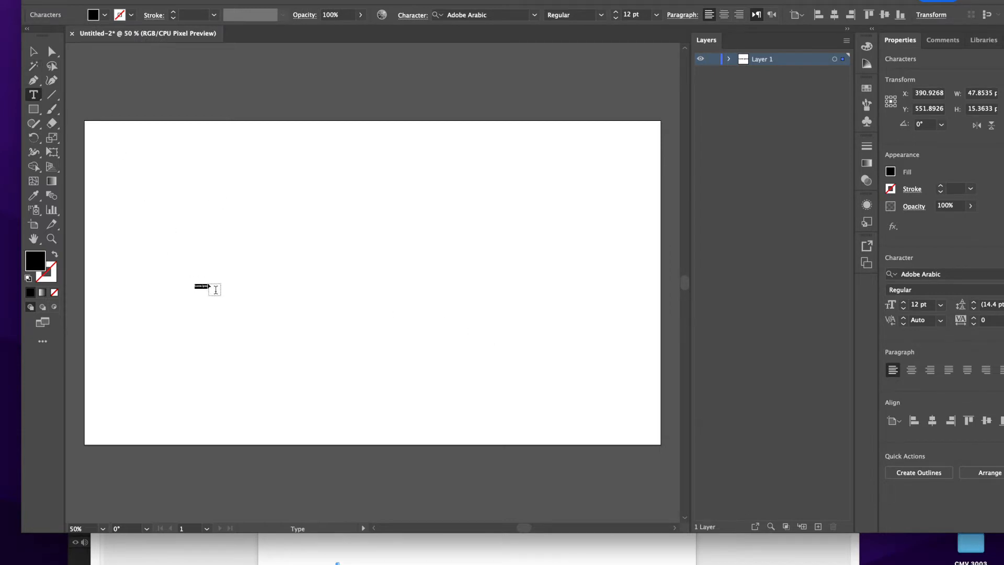
pyautogui.click(33, 95)
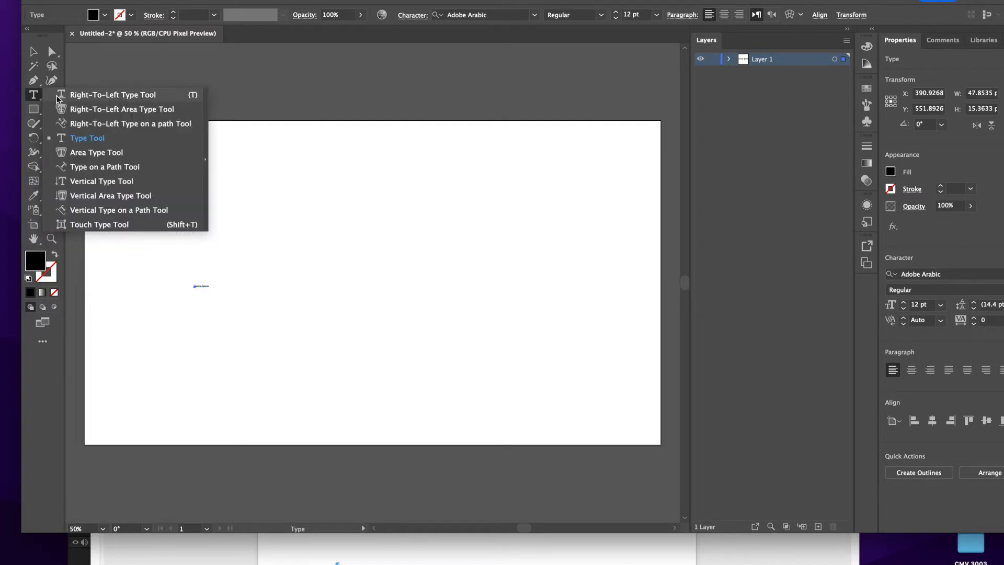
pyautogui.click(86, 143)
pyautogui.press('v')
pyautogui.press('Delete')
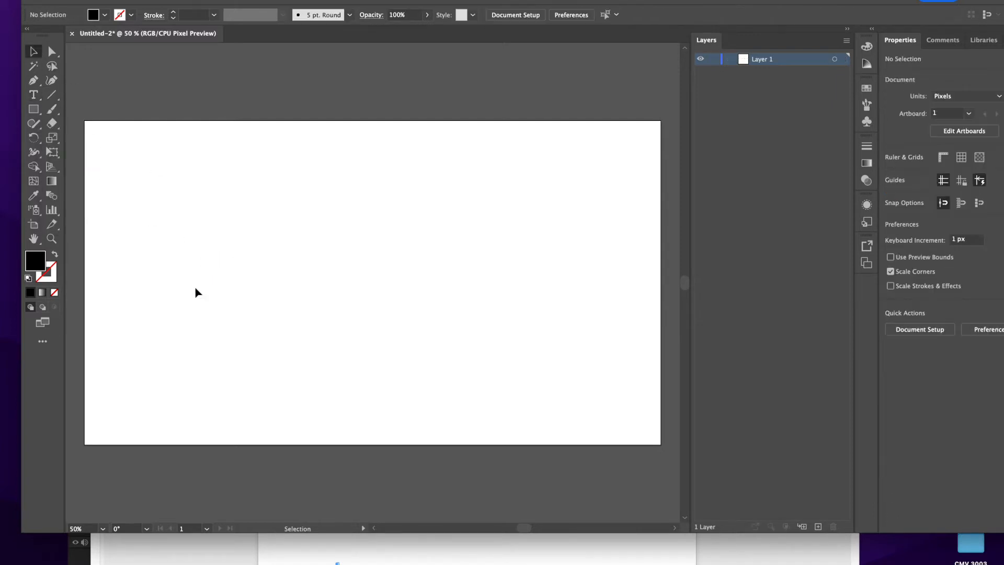
# Place a point text object with placeholder text on the artboard and scale it proportionally to about 562 px wide near the center.
pyautogui.click(34, 96)
pyautogui.click(34, 96)
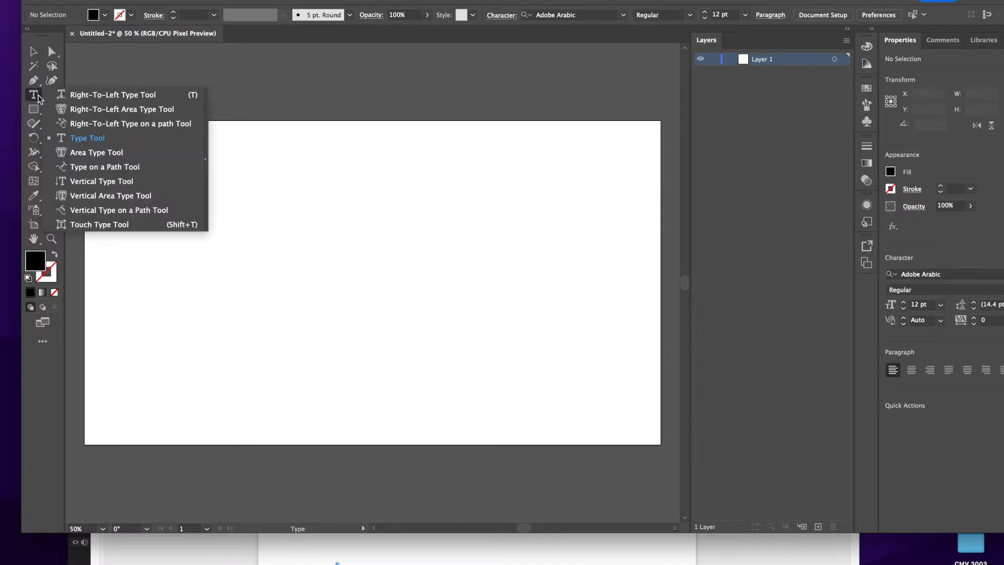
pyautogui.click(92, 139)
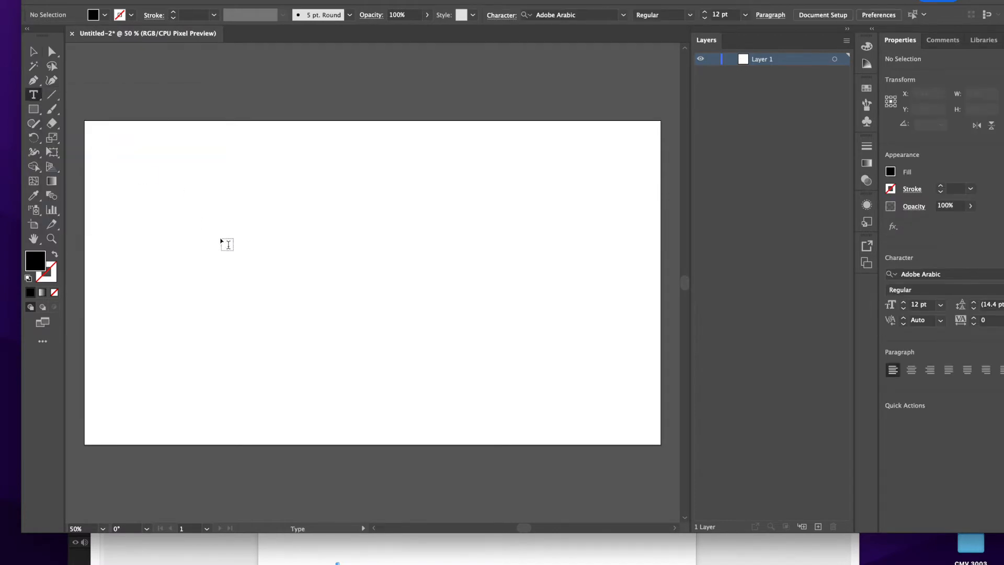
pyautogui.click(292, 279)
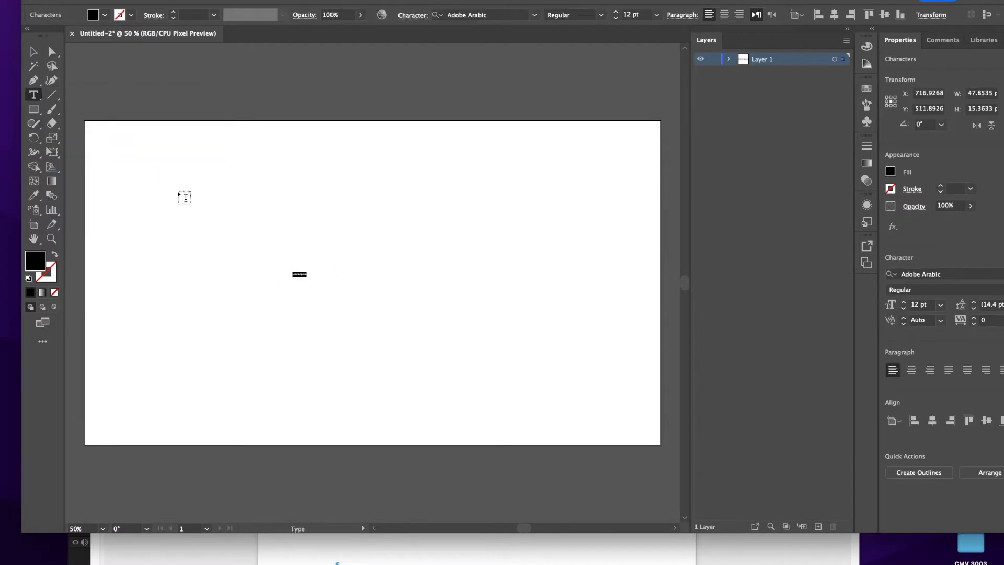
pyautogui.press('Escape')
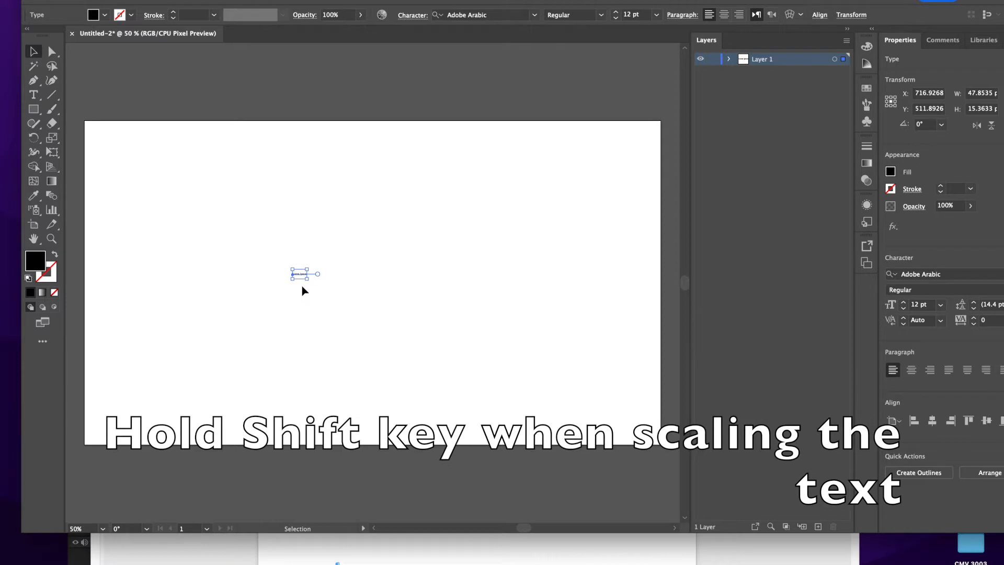
pyautogui.keyDown('shift'); pyautogui.moveTo(307, 279); pyautogui.dragTo(461, 393); pyautogui.keyUp('shift')
pyautogui.moveTo(398, 299); pyautogui.dragTo(383, 301)
# Replace the placeholder text with ELECTRICAL SAFETY.
pyautogui.doubleClick(351, 298)
pyautogui.press('super+a')
pyautogui.click(285, 303)
pyautogui.moveTo(279, 303); pyautogui.dragTo(475, 314)
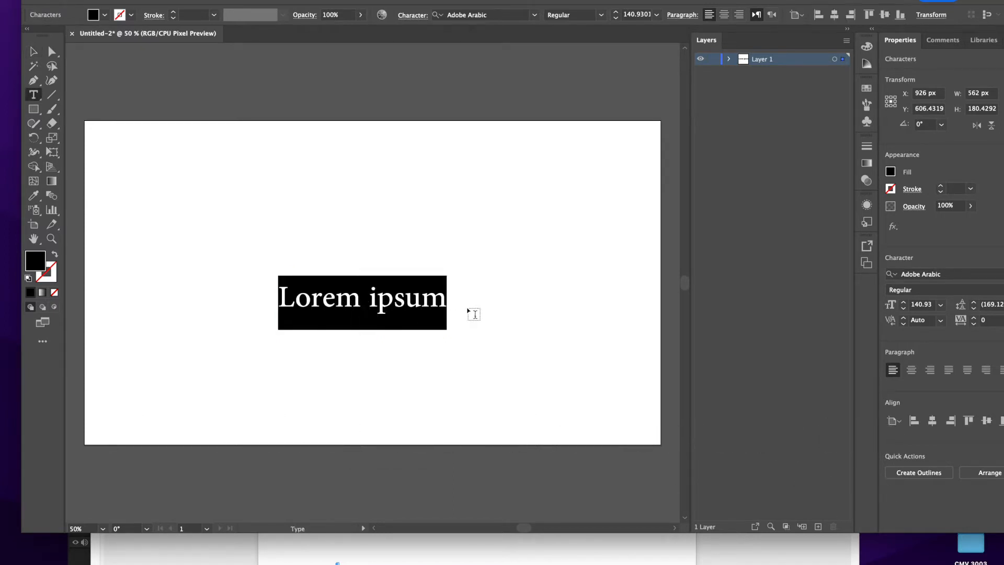
pyautogui.write('ELECTI')
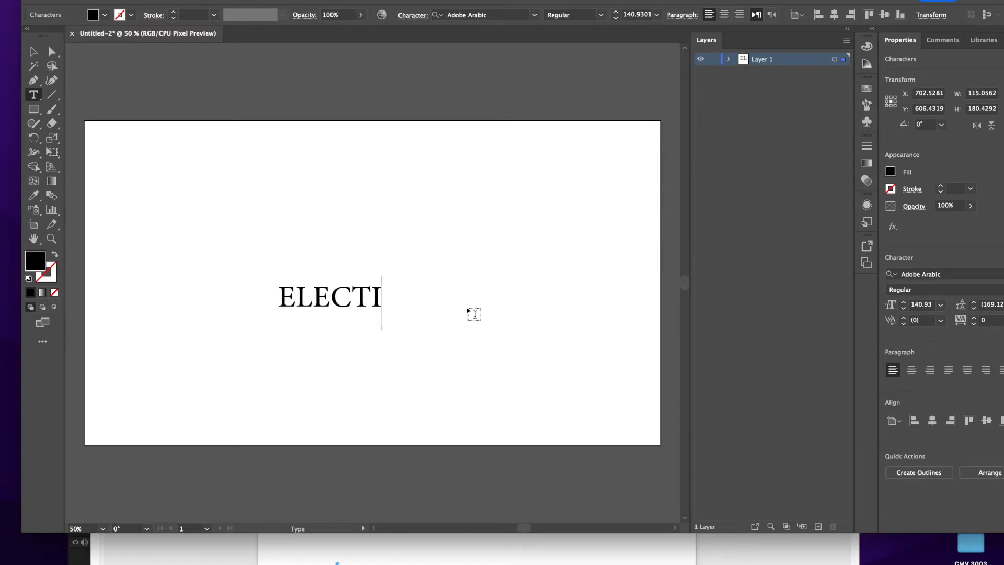
pyautogui.press('BackSpace')
pyautogui.write('RICAL SAFETY')
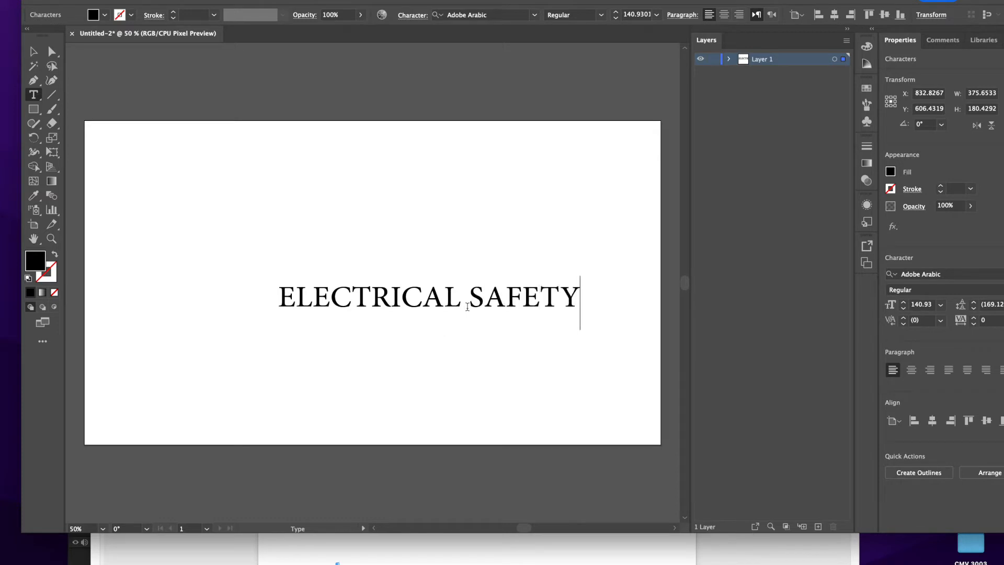
pyautogui.press('Escape')
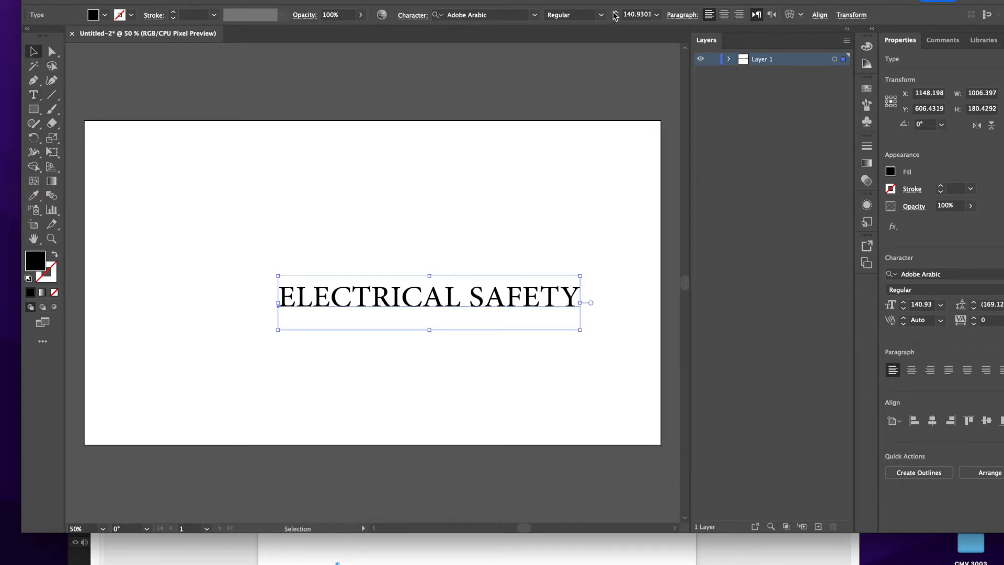
# Search the fonts for VON and apply Vonique 64 Bold to the ELECTRICAL SAFETY text.
pyautogui.click(534, 15)
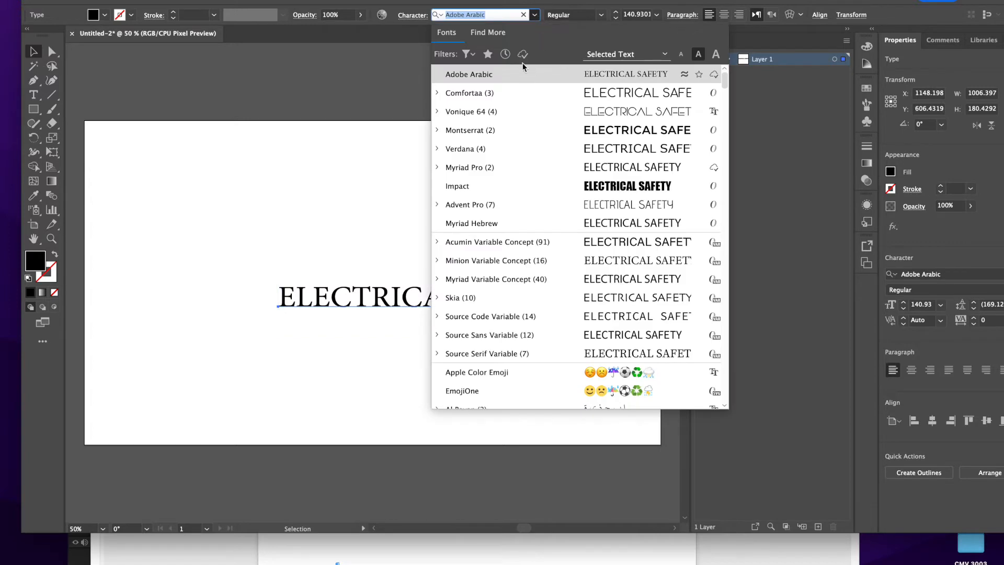
pyautogui.write('NOQ')
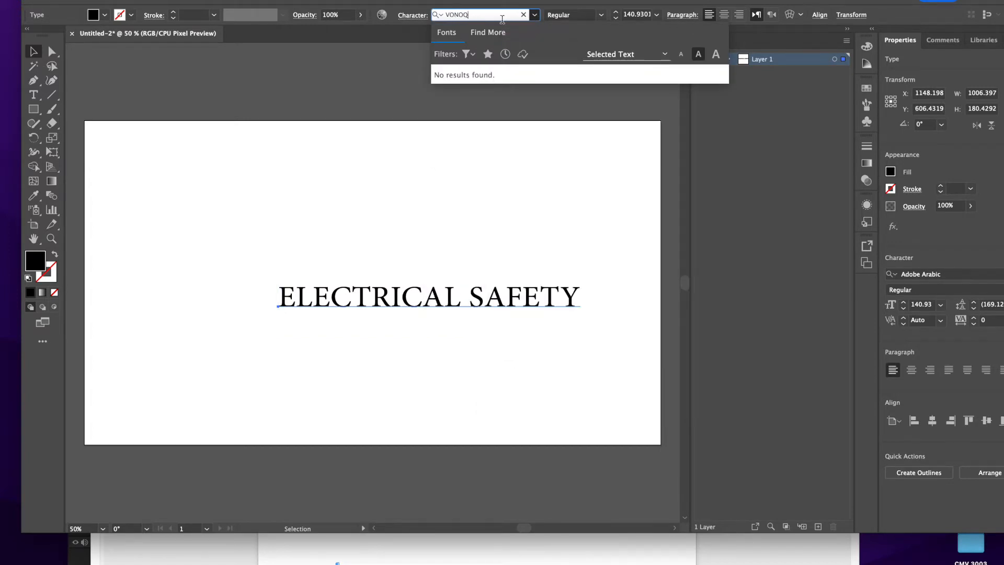
pyautogui.press('BackSpace')
pyautogui.press('BackSpace')
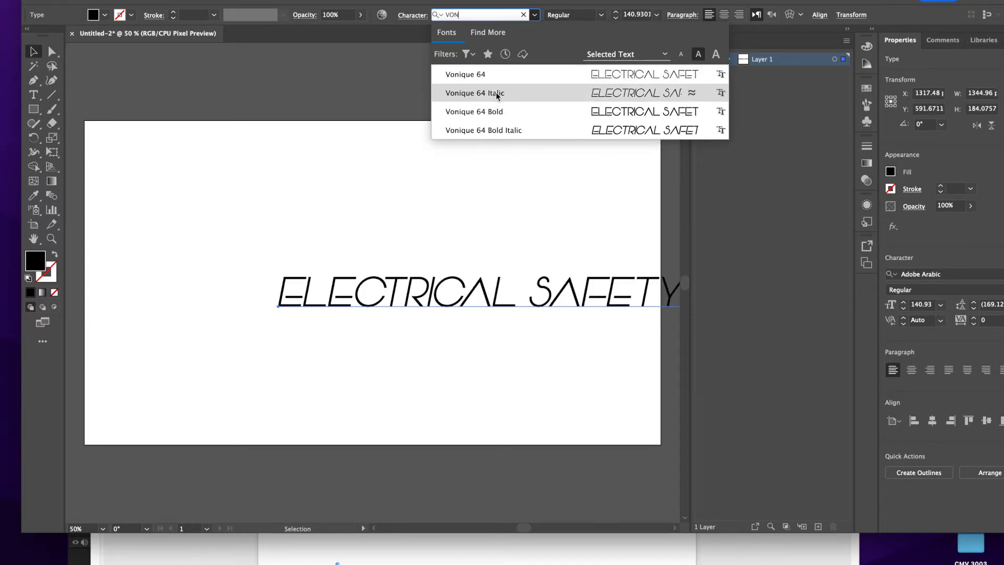
pyautogui.click(493, 113)
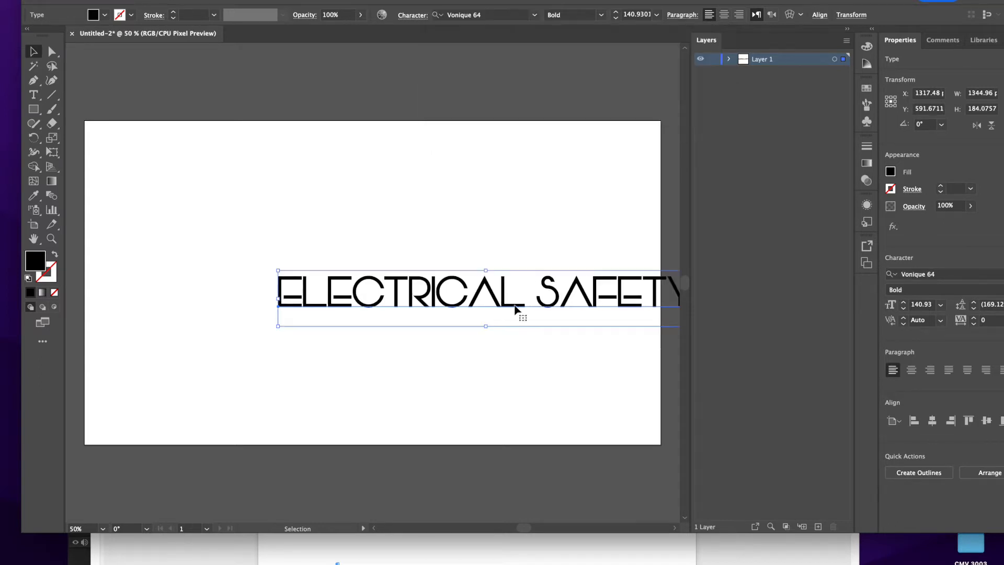
# Move the text within the artboard and align it to the artboard's horizontal and vertical center.
pyautogui.moveTo(571, 299); pyautogui.dragTo(477, 301)
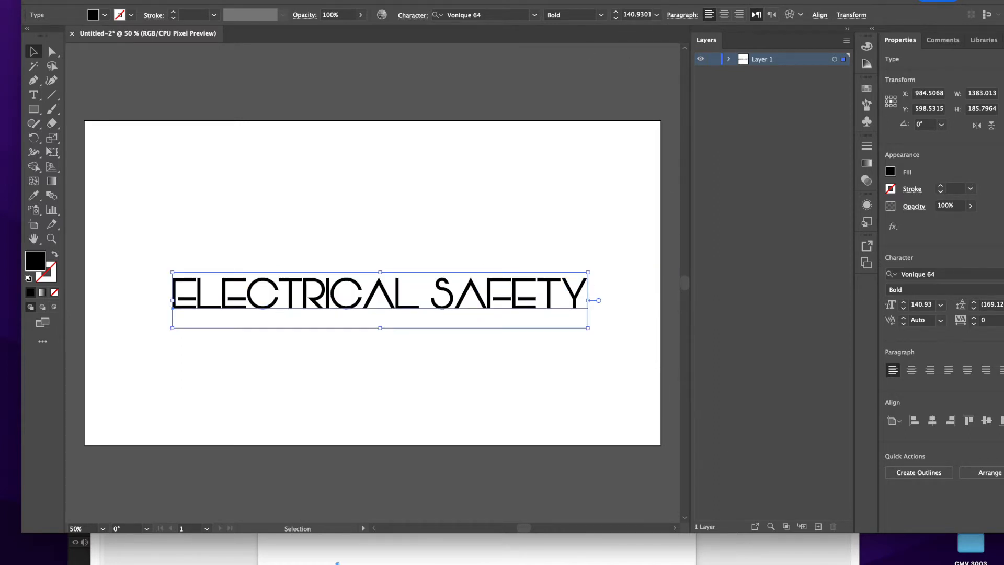
pyautogui.click(300, 0)
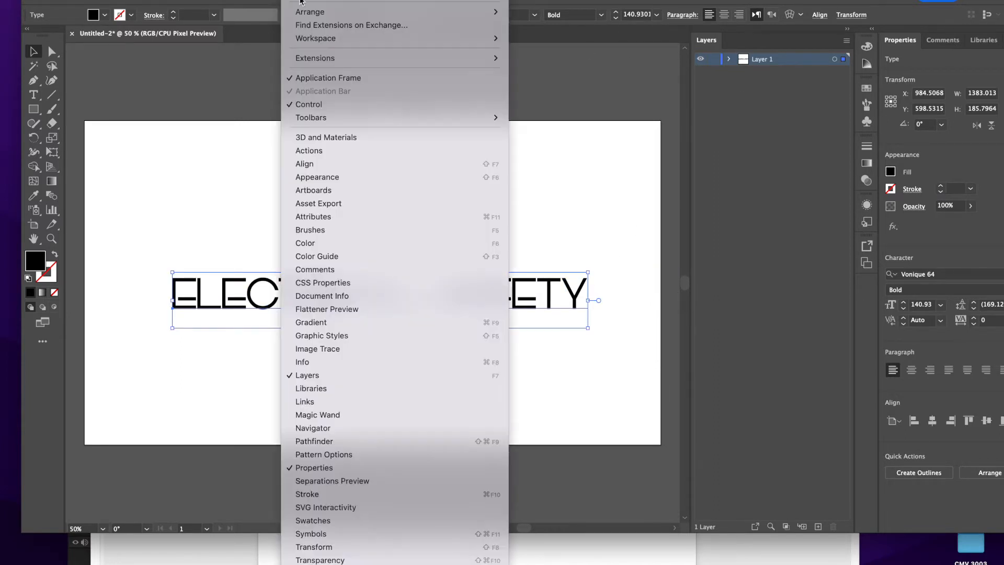
pyautogui.click(309, 165)
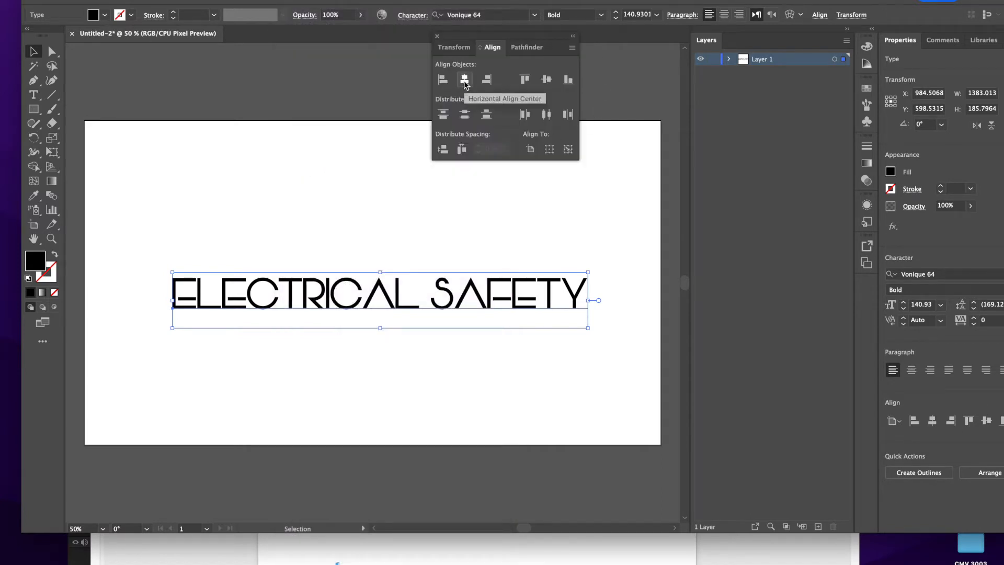
pyautogui.click(464, 81)
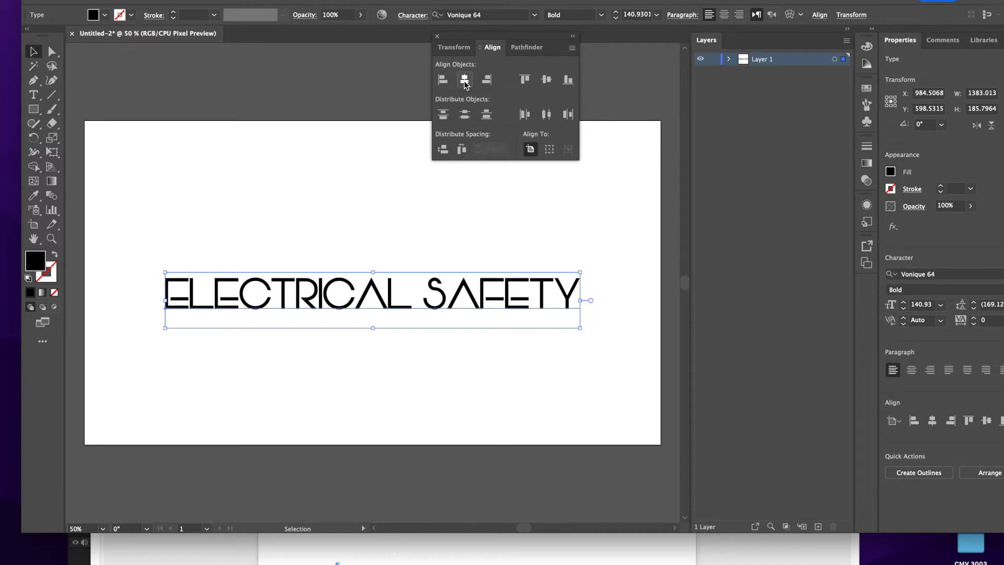
pyautogui.click(547, 80)
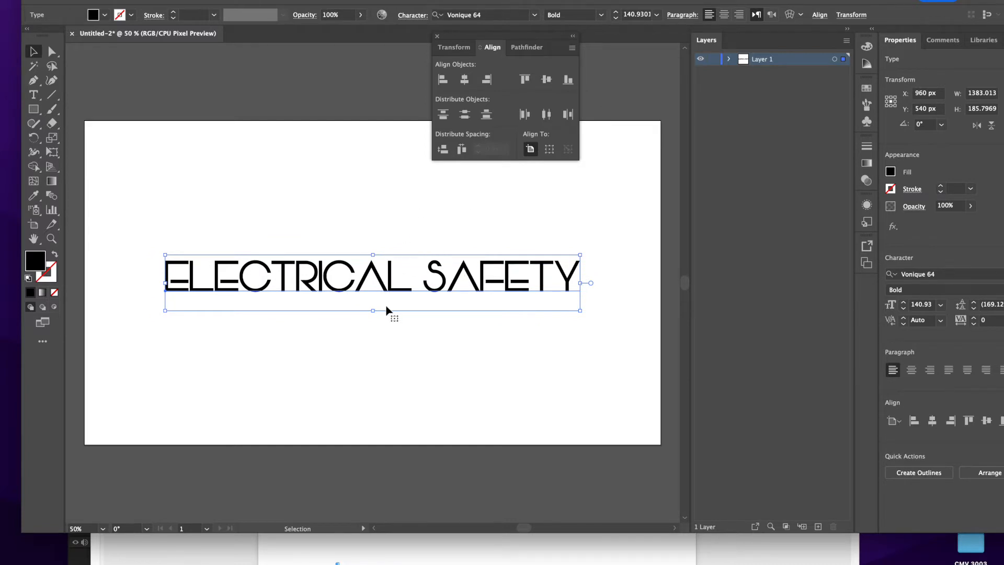
# Lower the text to about Y 676 px and center it horizontally on the artboard again.
pyautogui.moveTo(381, 284); pyautogui.dragTo(382, 325)
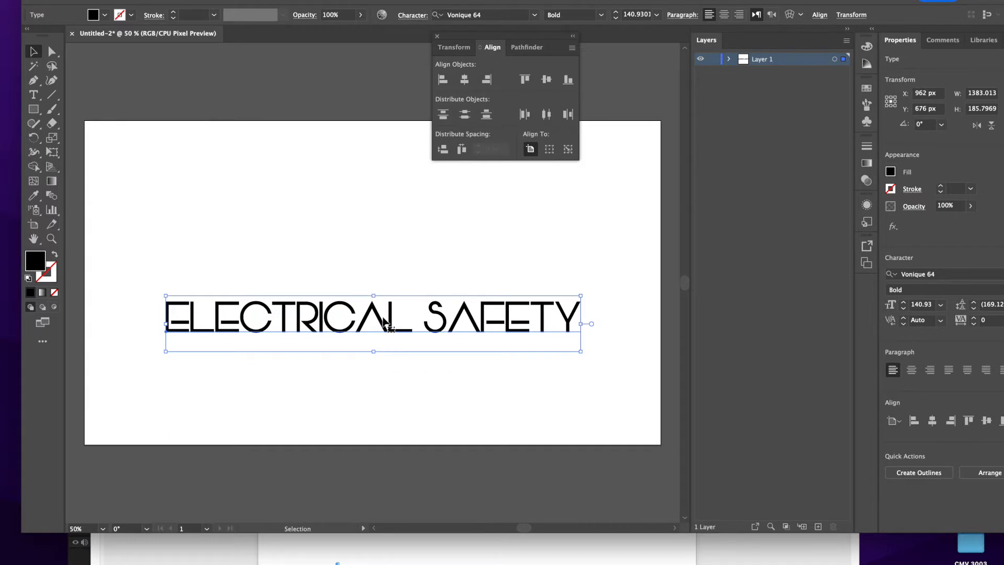
pyautogui.click(466, 80)
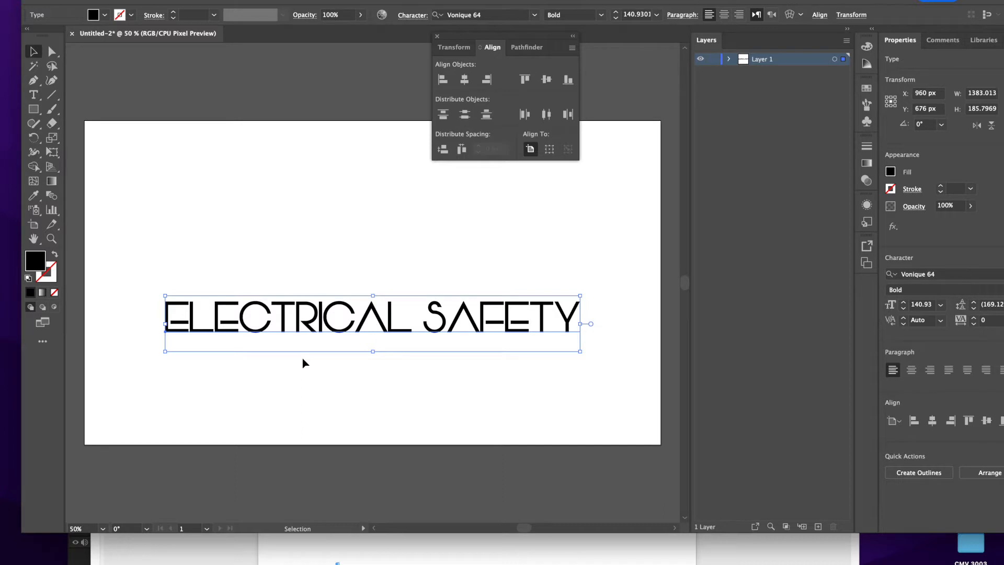
pyautogui.click(363, 247)
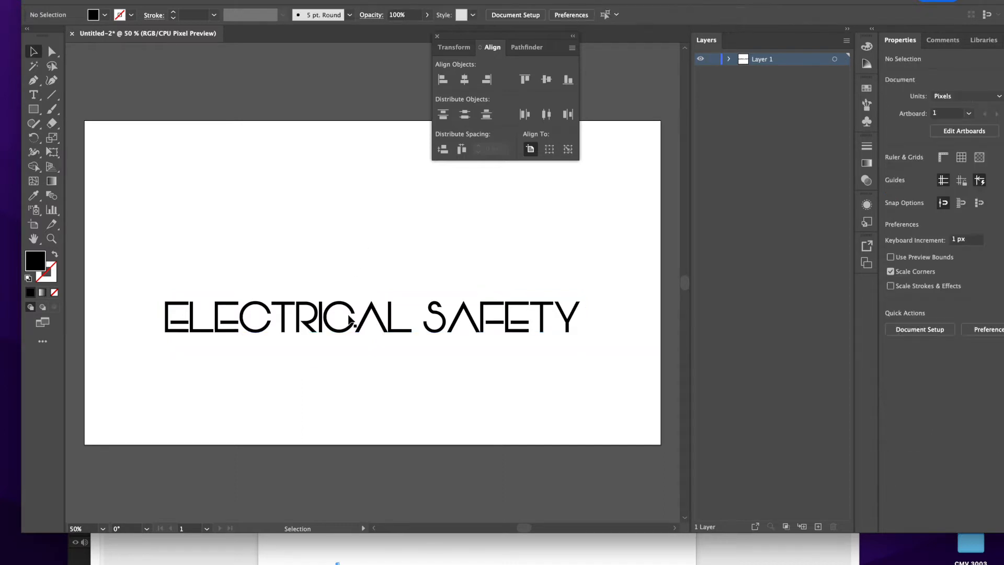
pyautogui.click(437, 37)
# Convert the ELECTRICAL SAFETY text to outlines and ungroup it into separate letters.
pyautogui.click(346, 310)
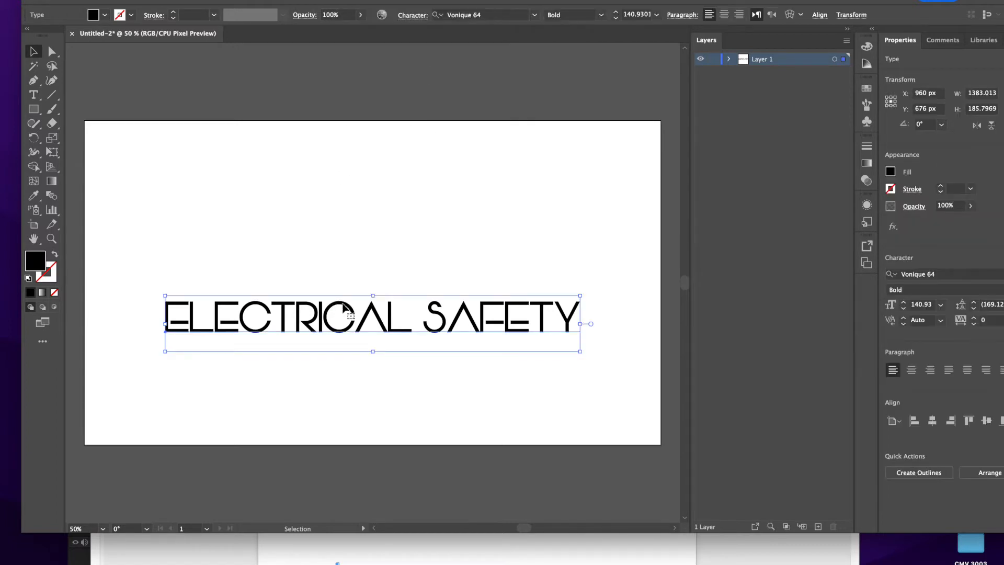
pyautogui.click(171, 1)
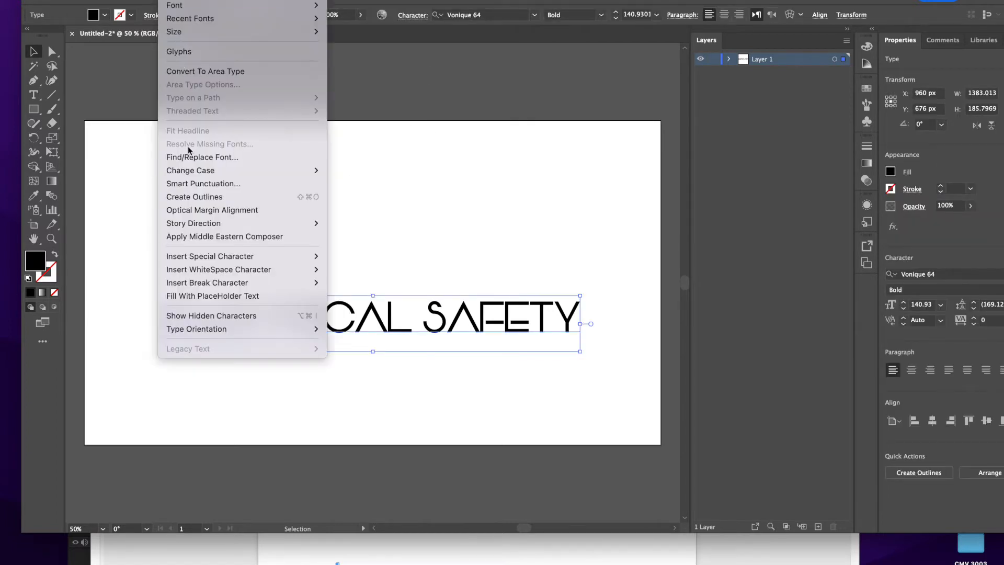
pyautogui.click(234, 198)
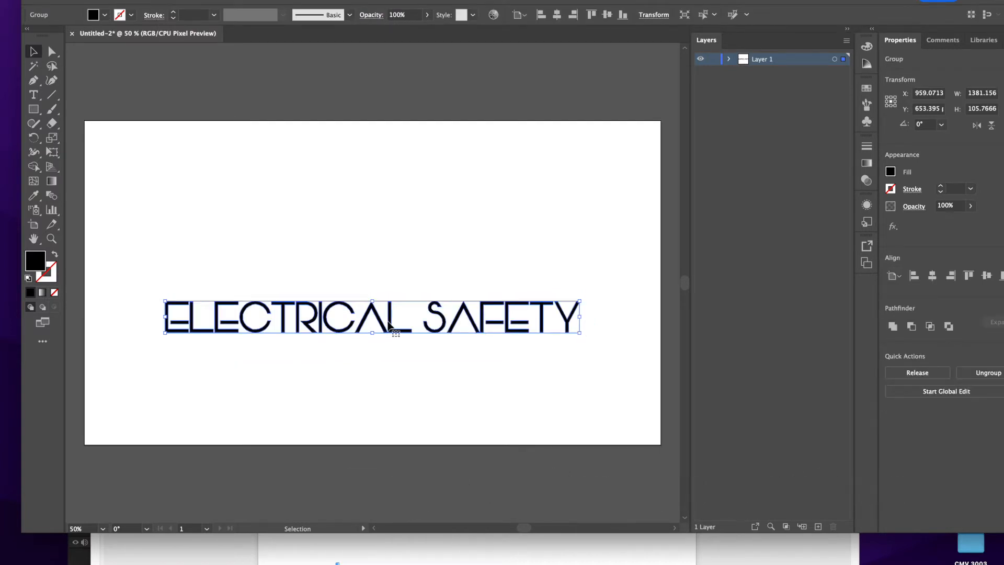
pyautogui.rightClick(390, 323)
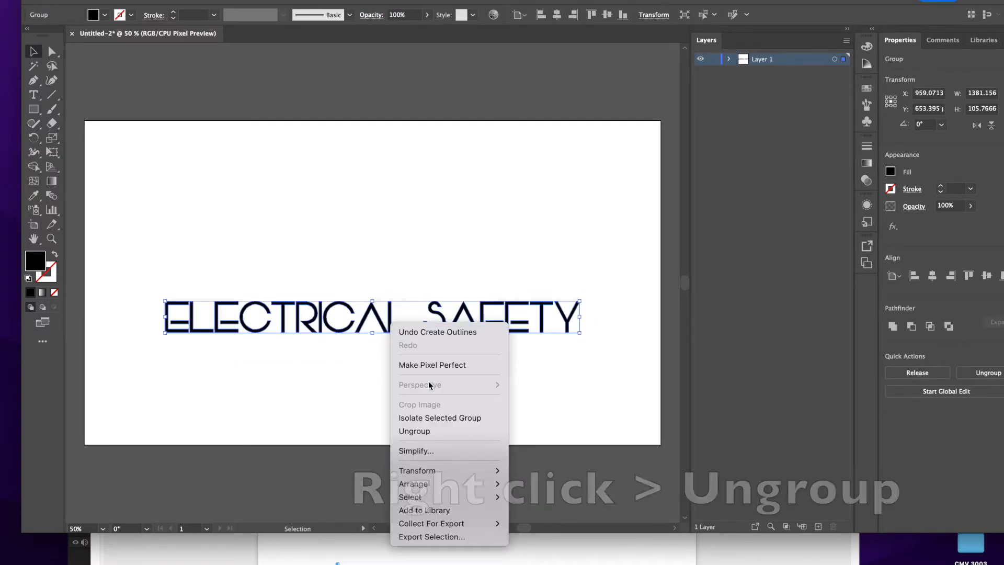
pyautogui.click(435, 431)
# Select individual letters of SAFETY and expand Layer 1 to examine the separate letter paths.
pyautogui.click(531, 271)
pyautogui.click(560, 315)
pyautogui.click(541, 313)
pyautogui.click(503, 313)
pyautogui.click(491, 303)
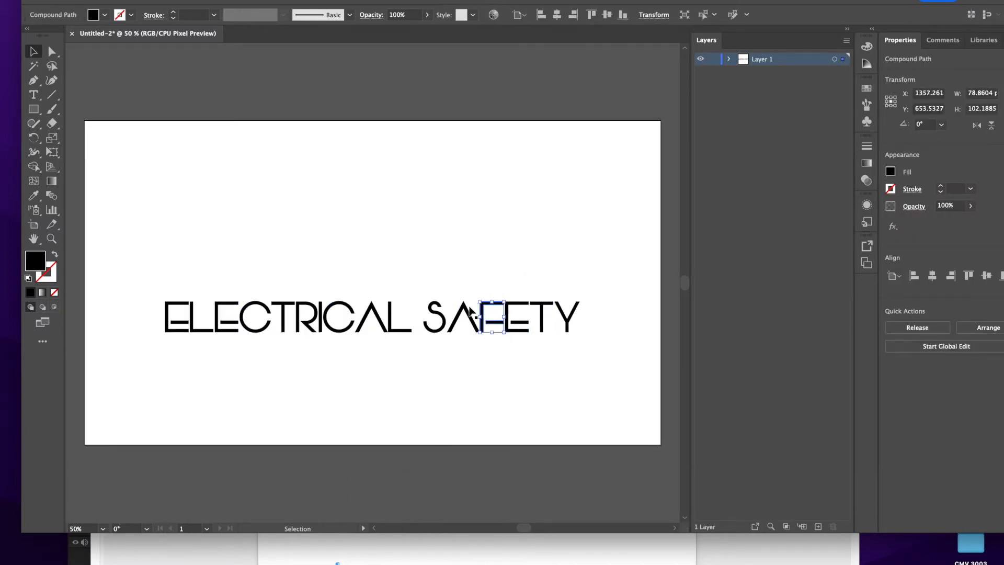
pyautogui.click(464, 307)
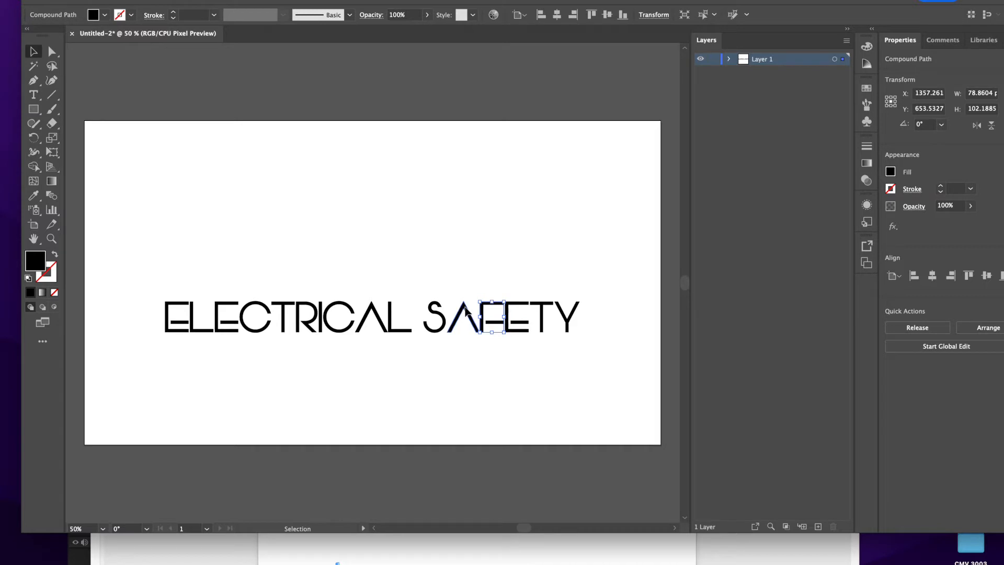
pyautogui.click(729, 59)
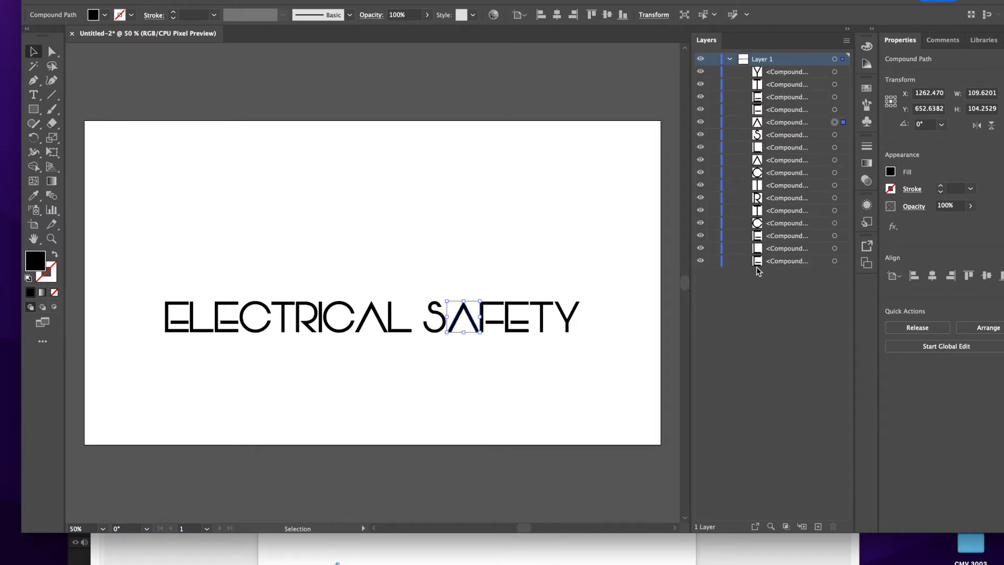
pyautogui.click(792, 73)
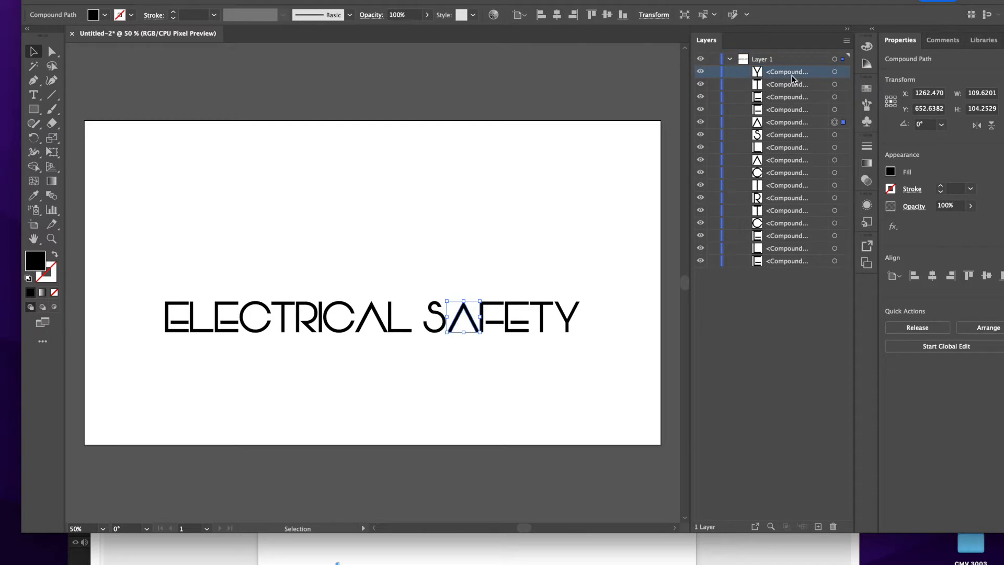
pyautogui.click(584, 196)
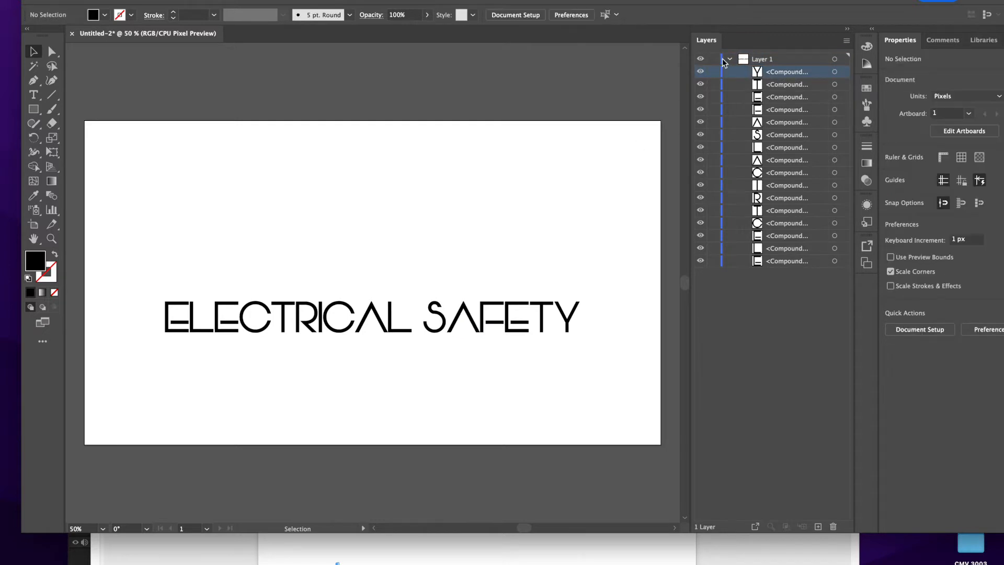
# Collapse Layer 1 and add a new layer above it.
pyautogui.click(728, 60)
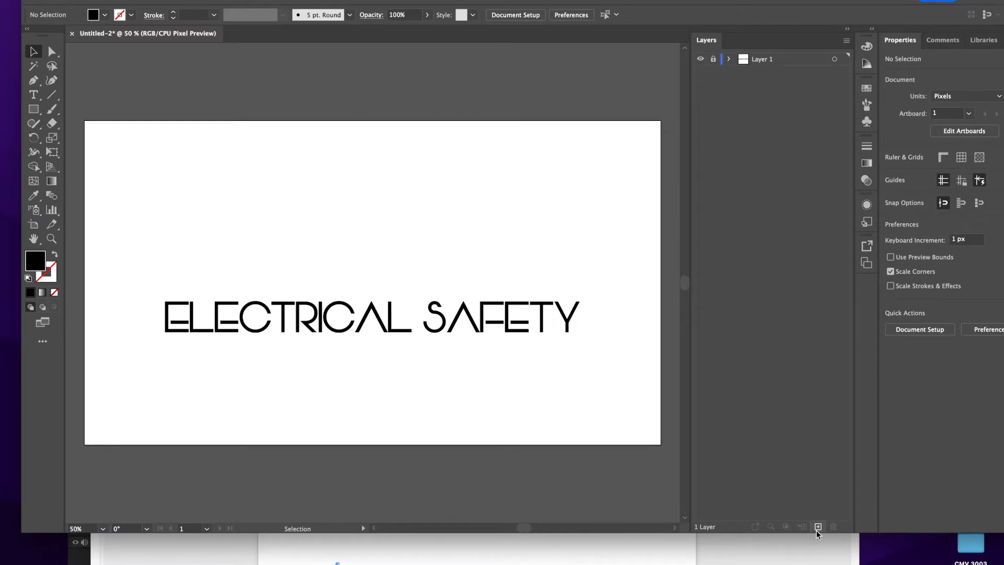
pyautogui.click(713, 60)
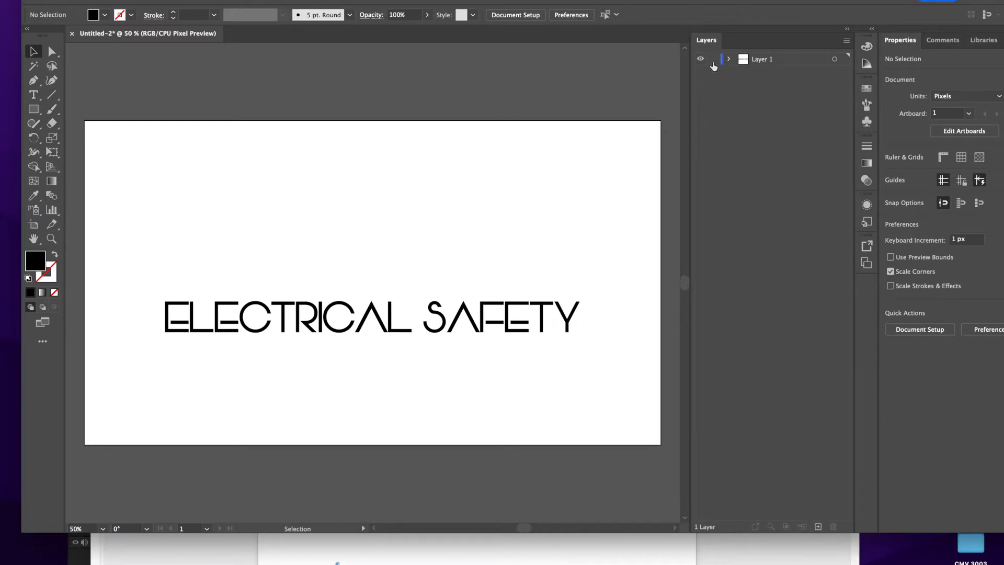
pyautogui.click(819, 528)
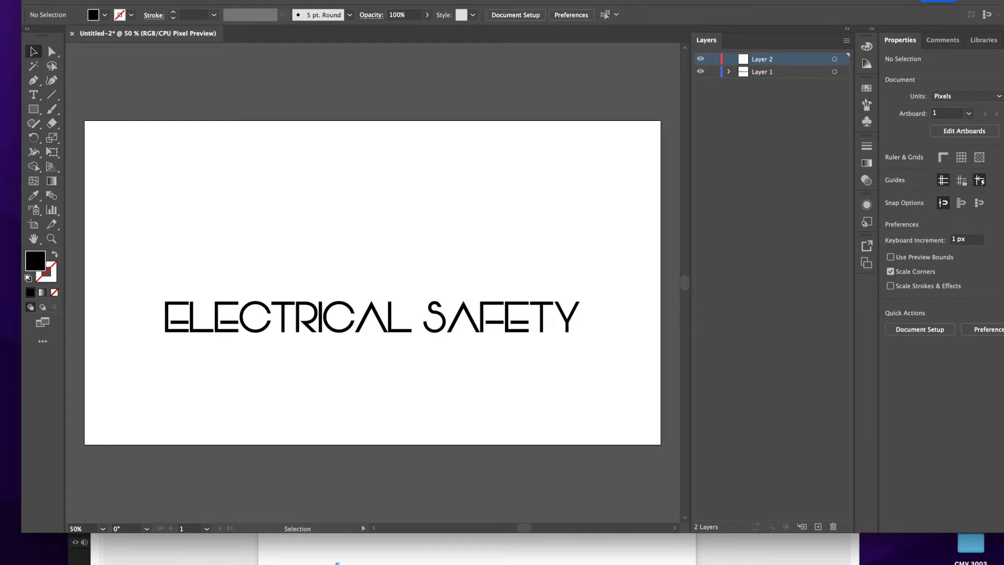
# Switch to Finder and browse from the Desktop through CMV 2003 and AS_Project 3 to the 3D logo folder.
pyautogui.click(10, 558)
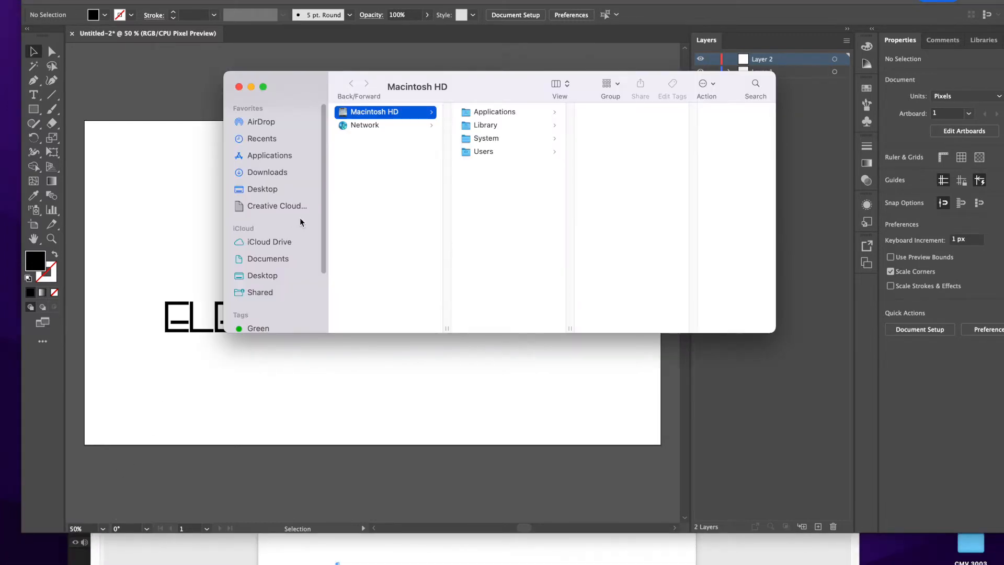
pyautogui.click(269, 189)
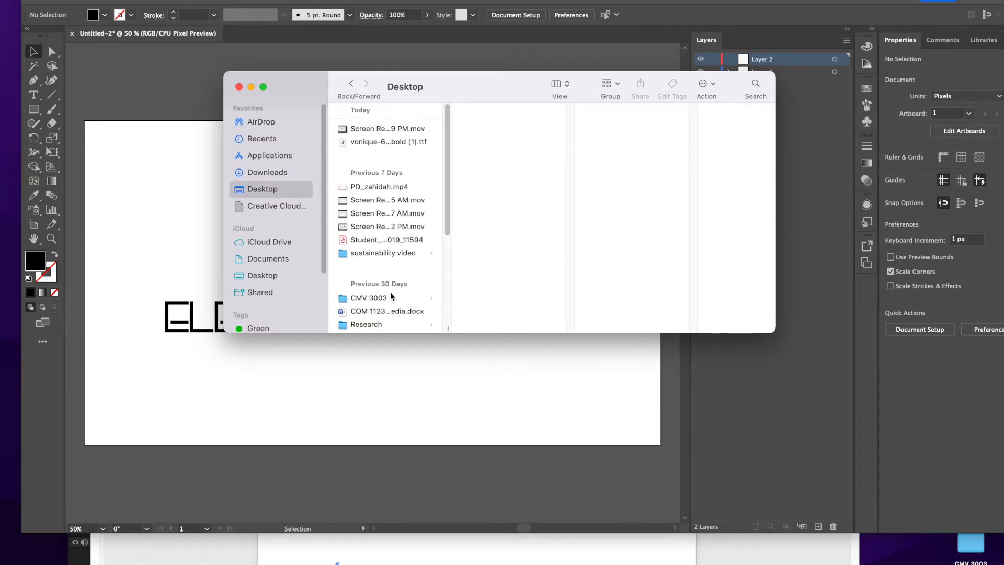
pyautogui.scroll(-5, 384, 280)
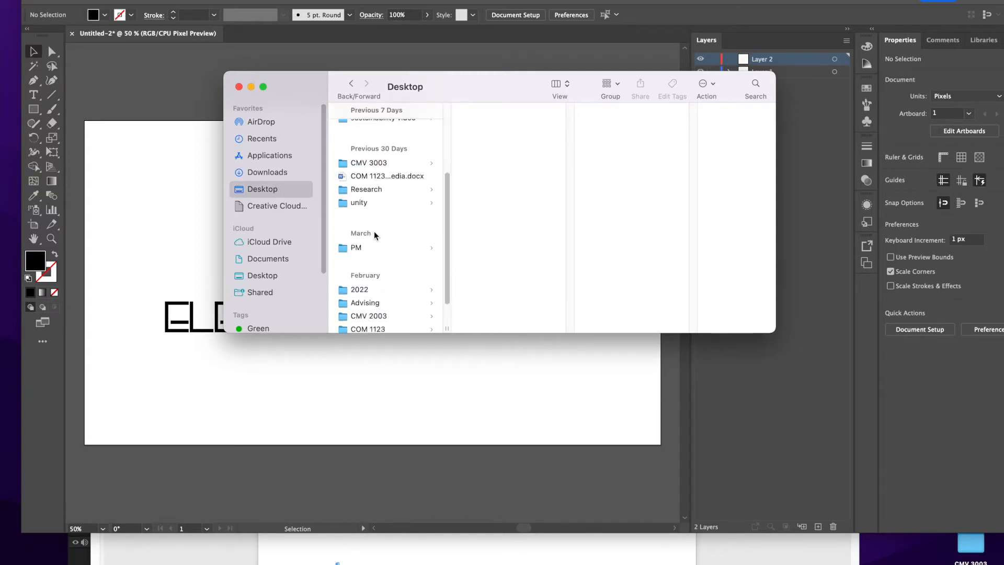
pyautogui.click(381, 316)
pyautogui.click(523, 129)
pyautogui.click(629, 133)
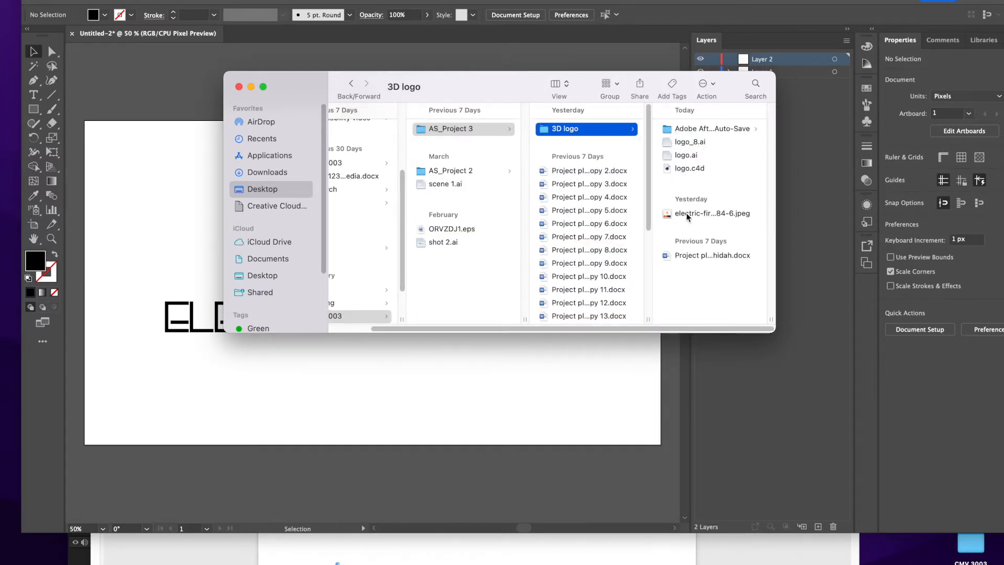
# Place the electric-fire-set-logo JPEG from the 3D logo folder into the Illustrator document.
pyautogui.click(687, 214)
pyautogui.moveTo(516, 84); pyautogui.dragTo(472, 258)
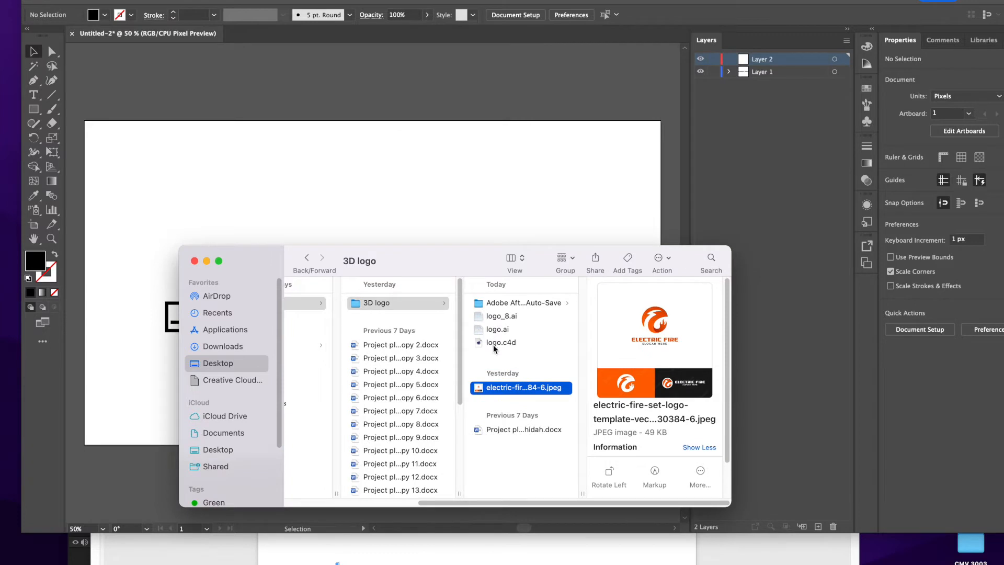
pyautogui.moveTo(490, 388); pyautogui.dragTo(409, 137)
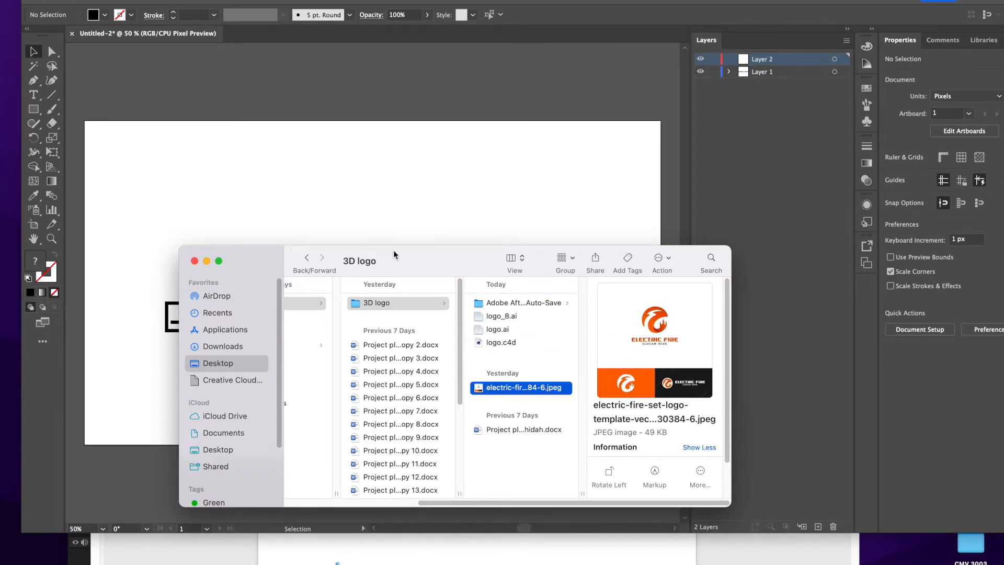
pyautogui.moveTo(413, 258); pyautogui.dragTo(636, 90)
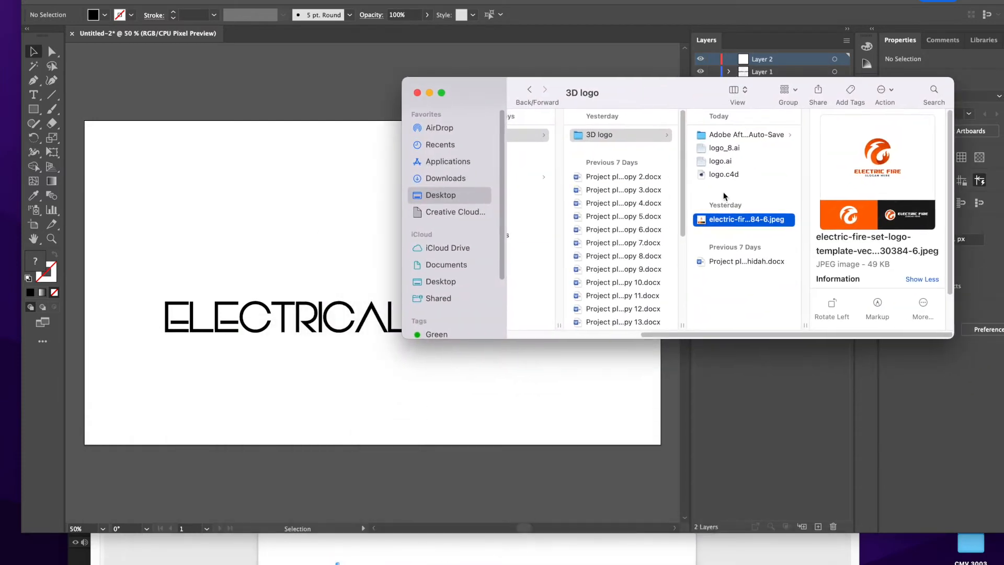
pyautogui.moveTo(700, 222); pyautogui.dragTo(151, 221)
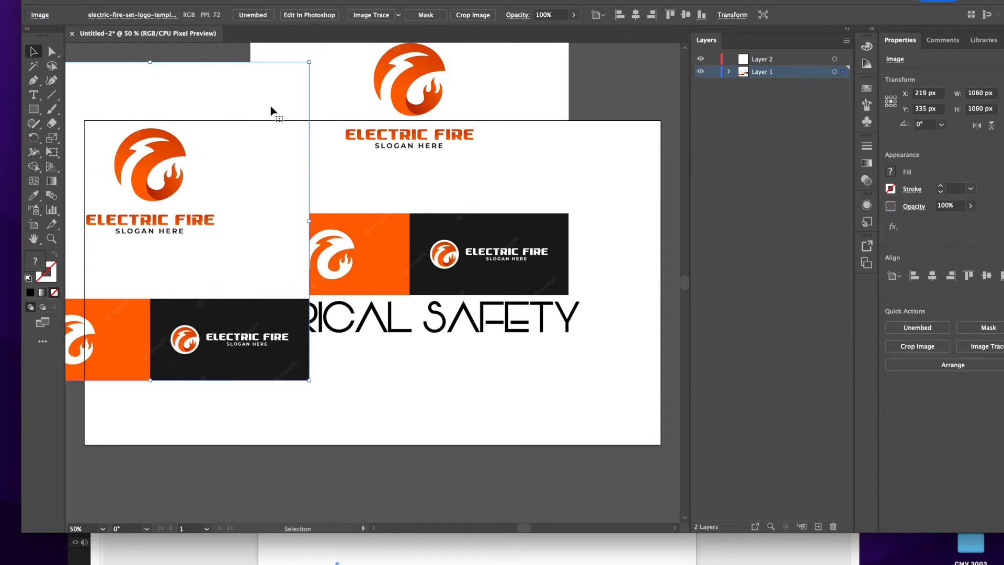
# Delete the two placed copies of the Electric Fire image from Layer 1.
pyautogui.press('Delete')
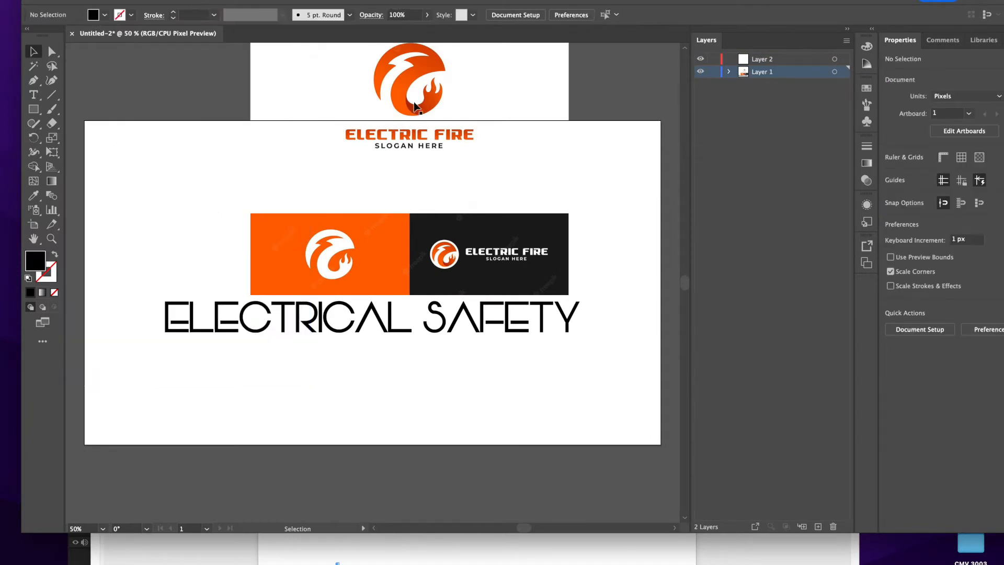
pyautogui.click(418, 109)
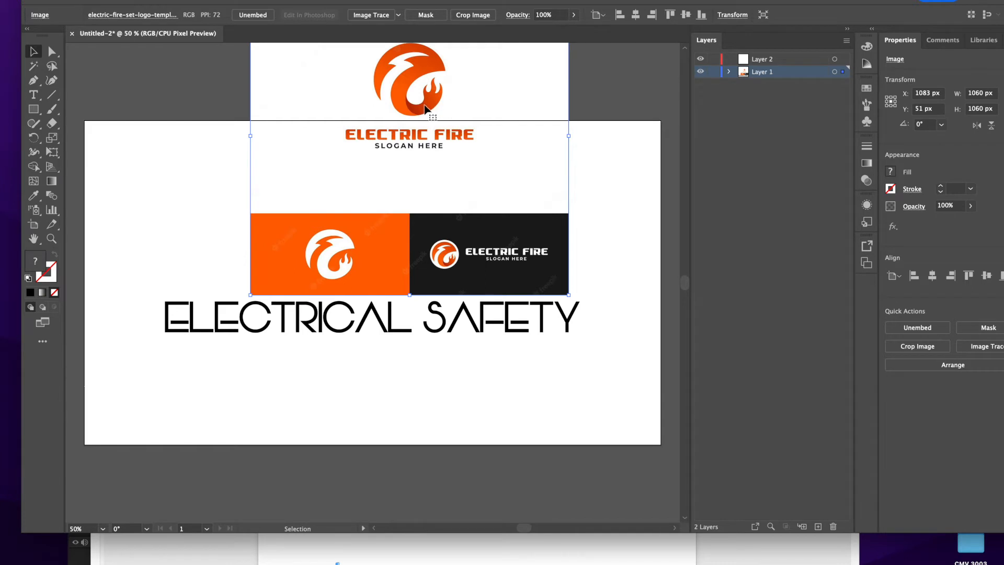
pyautogui.press('Delete')
# Restore one Electric Fire image centred on the artboard and move it from Layer 1 into Layer 2.
pyautogui.click(751, 62)
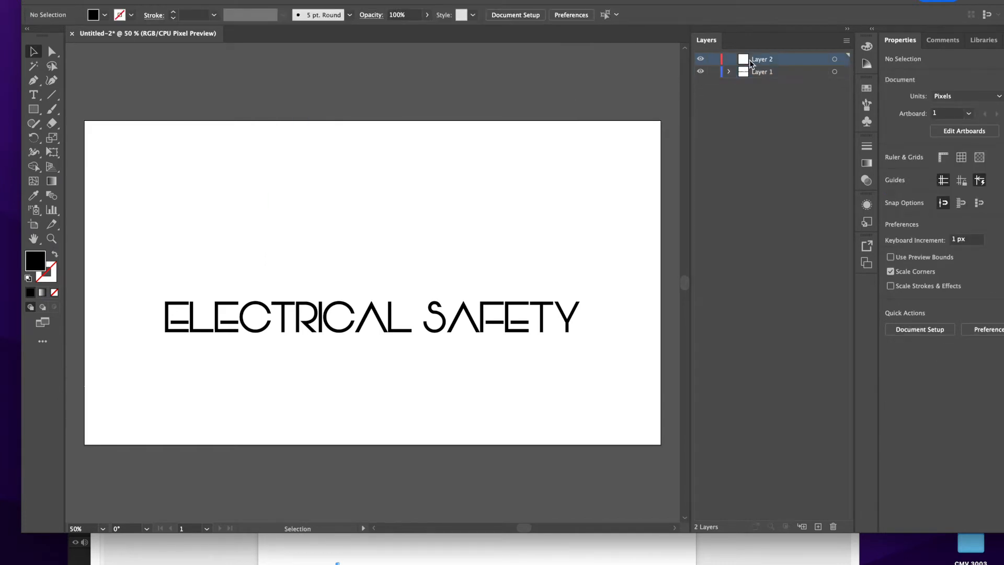
pyautogui.hotkey('ctrl', 'z')
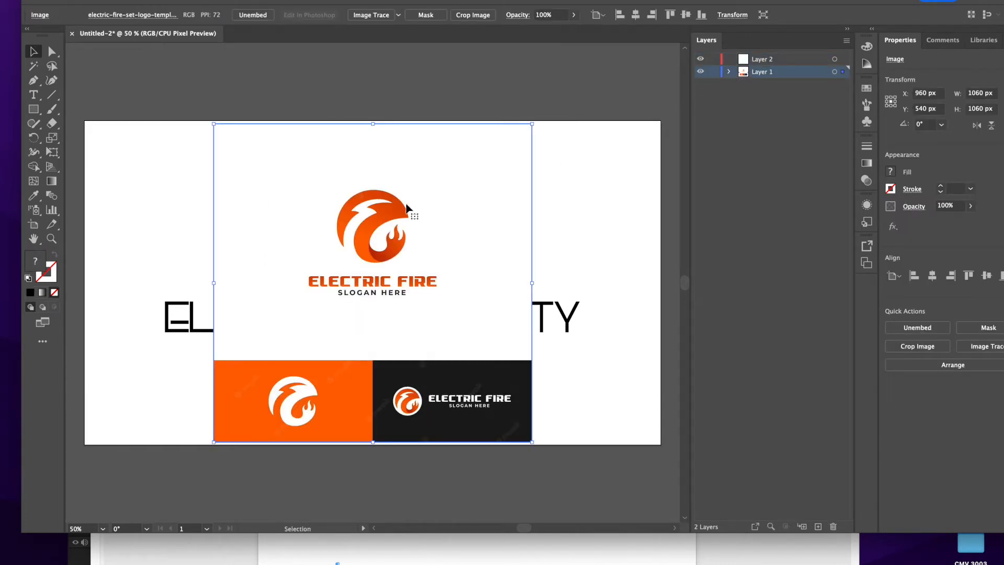
pyautogui.click(729, 72)
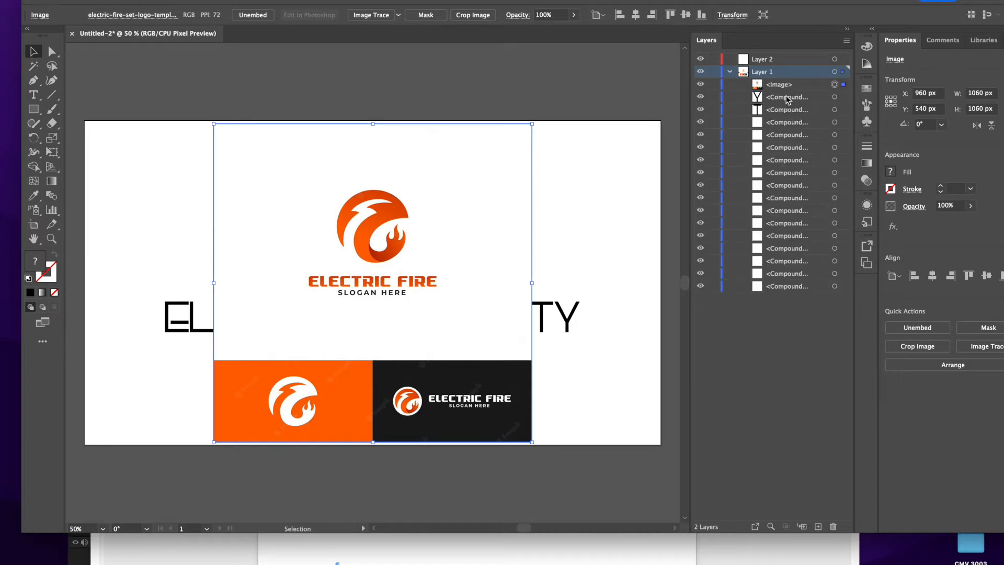
pyautogui.moveTo(760, 87); pyautogui.dragTo(761, 63)
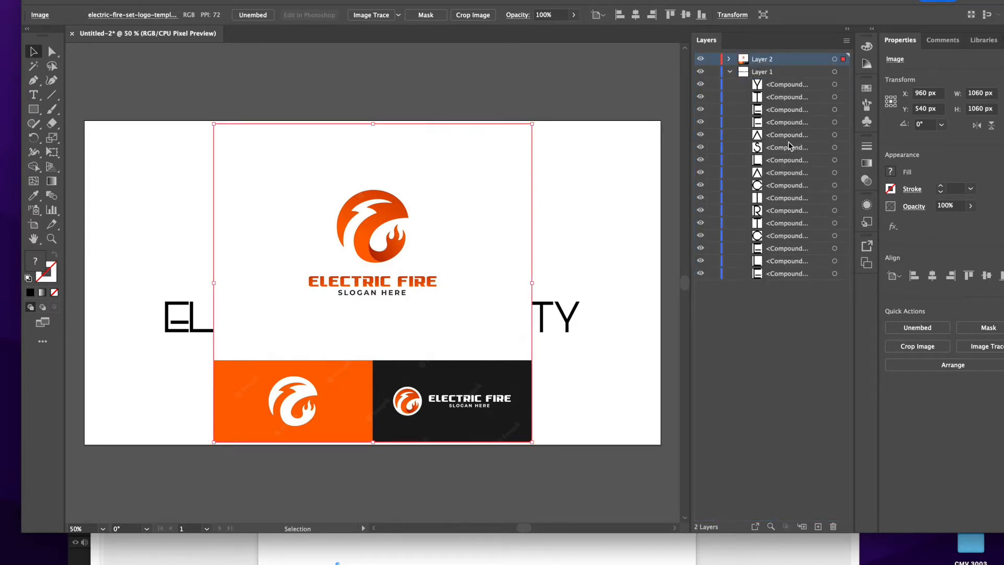
pyautogui.click(729, 72)
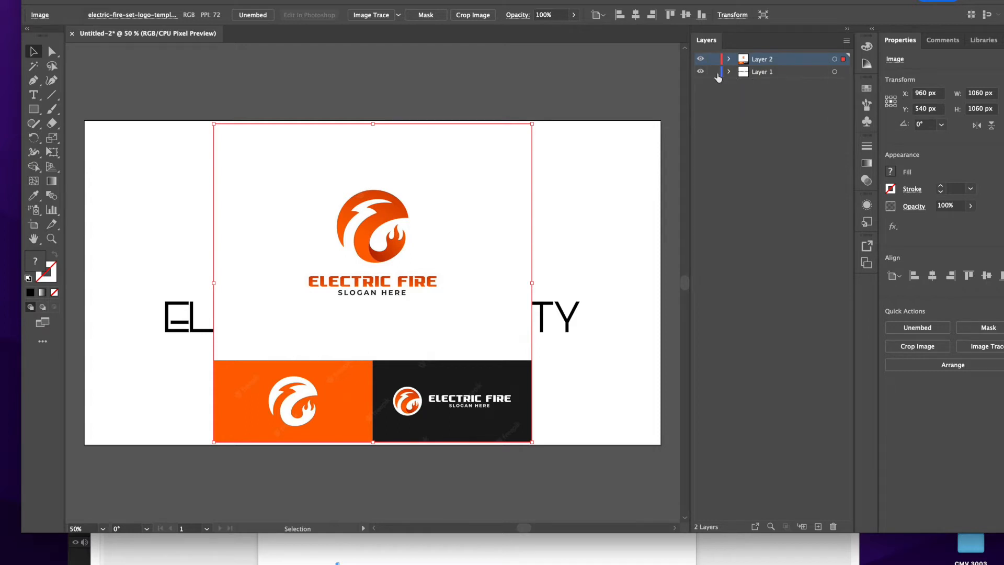
# Lock Layer 1 and Layer 2 and add a new layer above them.
pyautogui.click(714, 72)
pyautogui.click(818, 526)
pyautogui.click(714, 72)
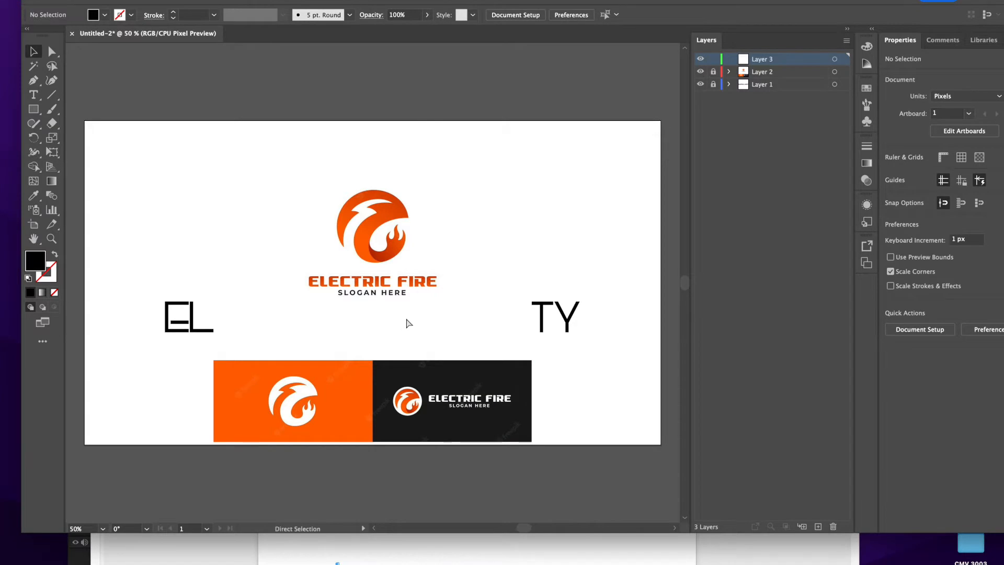
# Set up the Pen tool with no fill and a 1 pt black stroke for tracing the emblem.
pyautogui.press('super+equal')
pyautogui.press('super+equal')
pyautogui.press('super+equal')
pyautogui.press('super+equal')
pyautogui.scroll(10, 405, 216)
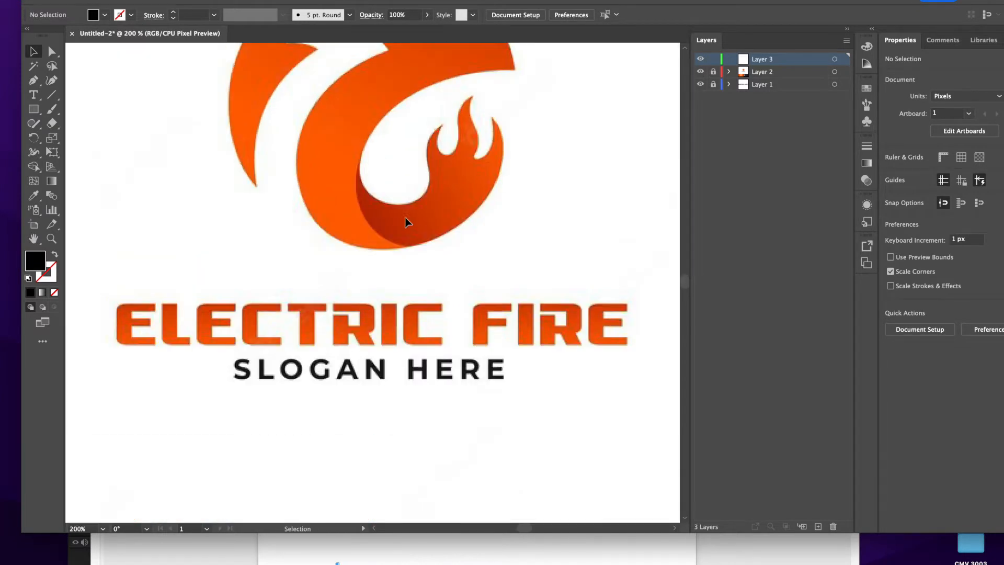
pyautogui.scroll(-3, 407, 223)
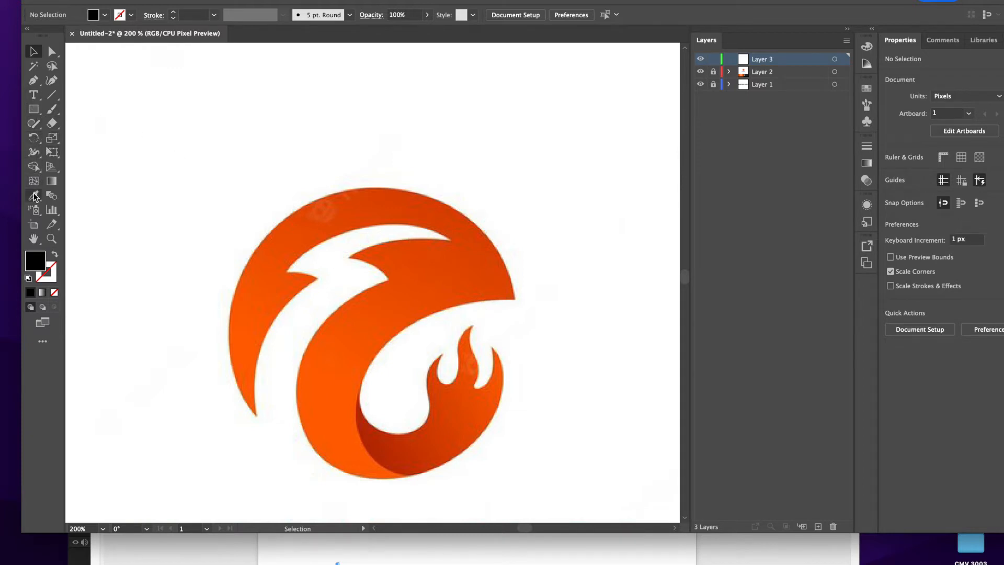
pyautogui.click(33, 79)
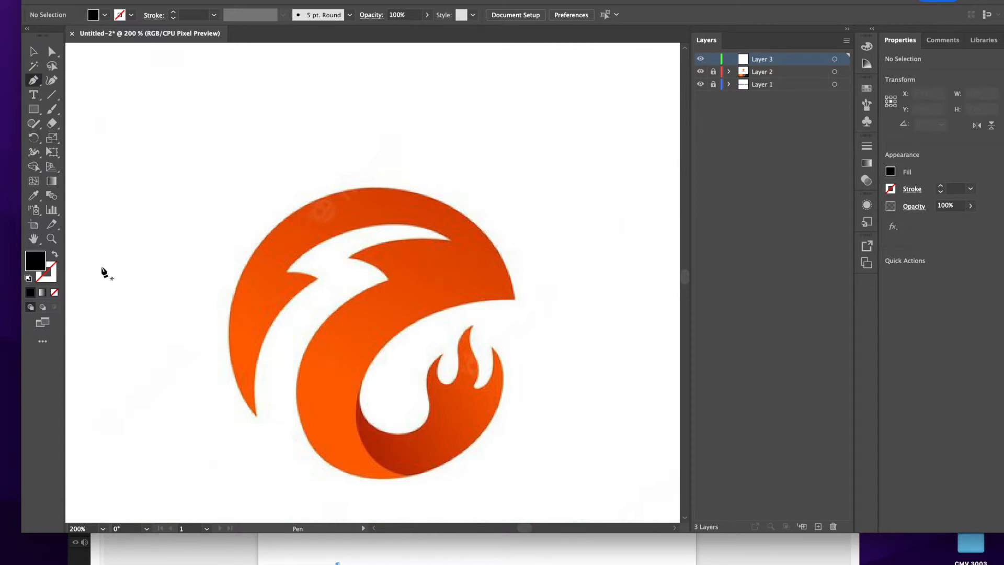
pyautogui.click(55, 255)
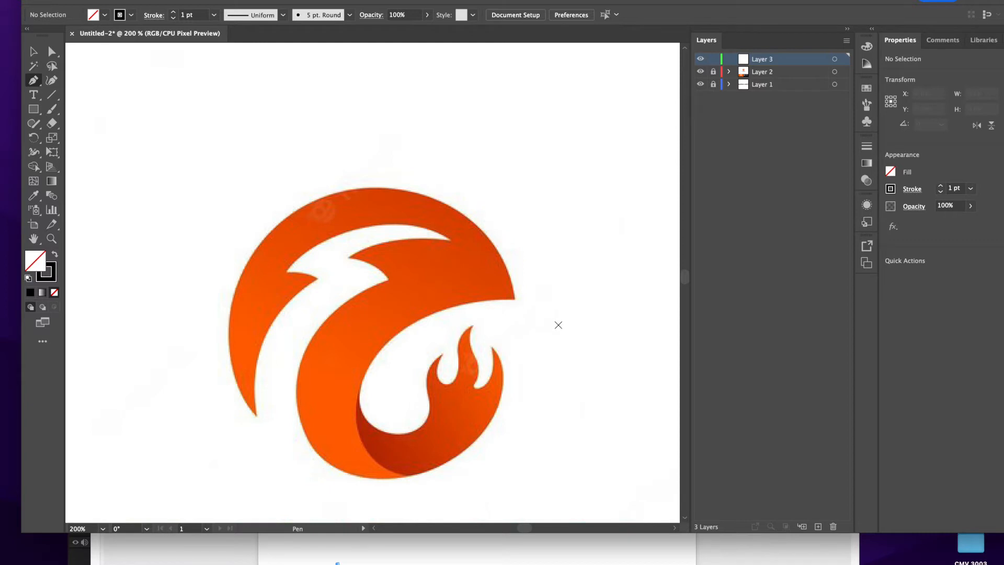
pyautogui.press('capslock')
pyautogui.press('capslock')
pyautogui.press('capslock')
# Trace the emblem's large orange shape on Layer 3 as a closed Pen path, following the inner curve, lightning-bolt edges and outer arc.
pyautogui.click(514, 299)
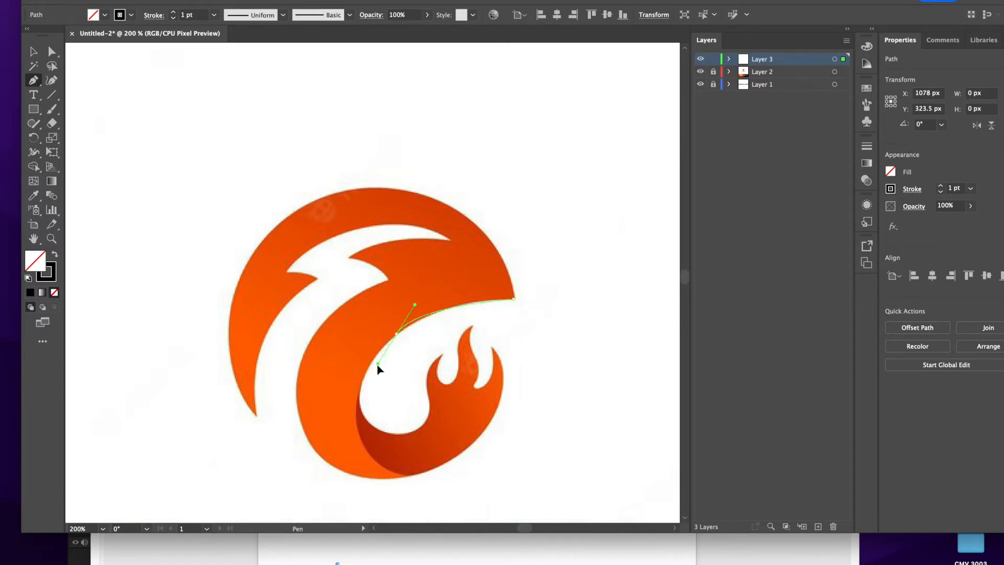
pyautogui.moveTo(394, 340); pyautogui.dragTo(361, 368)
pyautogui.moveTo(412, 475); pyautogui.dragTo(502, 502)
pyautogui.click(412, 475)
pyautogui.moveTo(303, 430); pyautogui.dragTo(278, 361)
pyautogui.moveTo(388, 280); pyautogui.dragTo(450, 255)
pyautogui.moveTo(349, 256); pyautogui.dragTo(308, 244)
pyautogui.moveTo(449, 240); pyautogui.dragTo(507, 264)
pyautogui.moveTo(287, 271); pyautogui.dragTo(182, 352)
pyautogui.moveTo(318, 278); pyautogui.dragTo(334, 289)
pyautogui.moveTo(257, 416); pyautogui.dragTo(284, 503)
pyautogui.moveTo(279, 222); pyautogui.dragTo(381, 117)
pyautogui.moveTo(425, 197); pyautogui.dragTo(527, 229)
pyautogui.moveTo(513, 299); pyautogui.dragTo(524, 384)
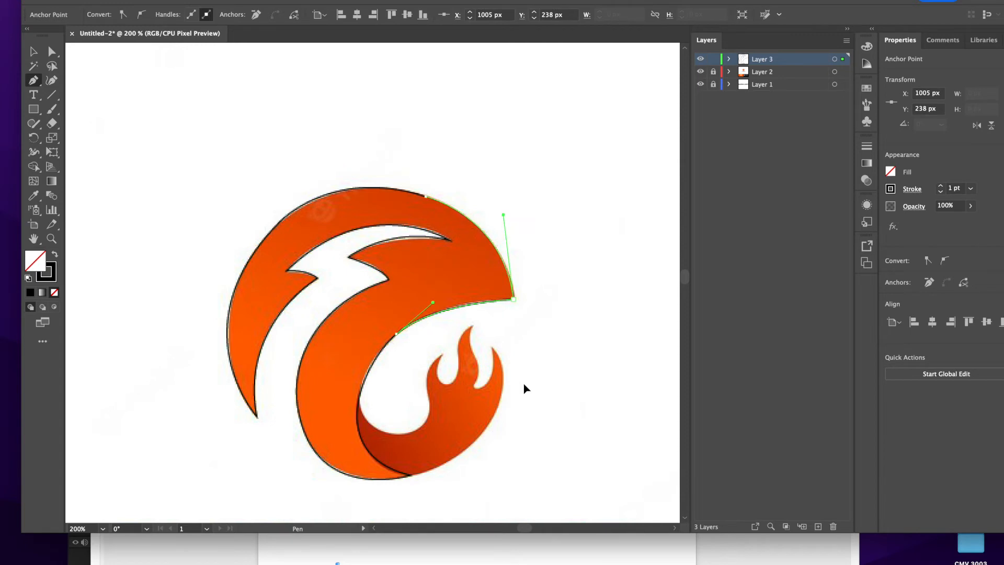
# Lock Layer 3 and add a new layer above it for the flame path.
pyautogui.click(713, 59)
pyautogui.click(818, 526)
pyautogui.click(33, 80)
# Trace the flame with its three tips and curved base as a Pen path on Layer 4.
pyautogui.click(491, 346)
pyautogui.moveTo(491, 418); pyautogui.dragTo(344, 483)
pyautogui.click(492, 418)
pyautogui.click(407, 475)
pyautogui.moveTo(355, 396); pyautogui.dragTo(358, 363)
pyautogui.moveTo(398, 433); pyautogui.dragTo(427, 436)
pyautogui.moveTo(427, 389); pyautogui.dragTo(426, 365)
pyautogui.moveTo(442, 354); pyautogui.dragTo(453, 388)
pyautogui.moveTo(459, 358); pyautogui.dragTo(459, 343)
pyautogui.moveTo(473, 326); pyautogui.dragTo(480, 320)
pyautogui.moveTo(475, 360); pyautogui.dragTo(486, 326)
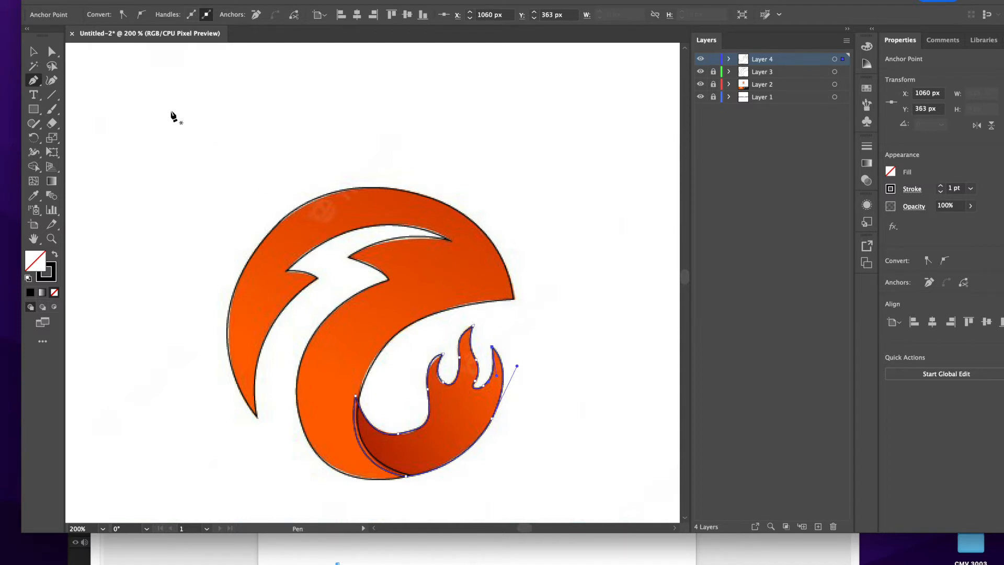
# Fill the flame path with the dark red sampled from the reference image using the Eyedropper.
pyautogui.click(33, 51)
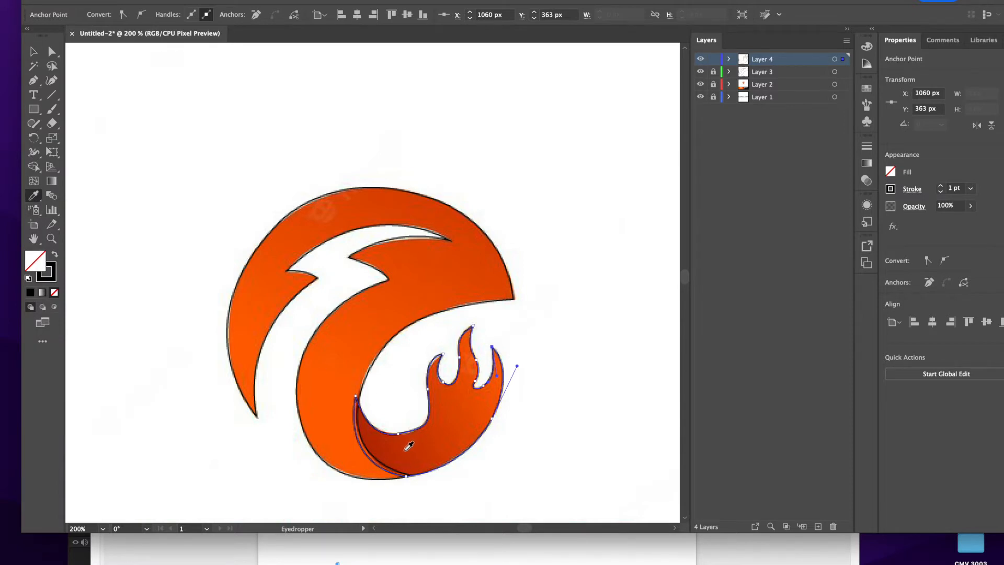
pyautogui.click(409, 445)
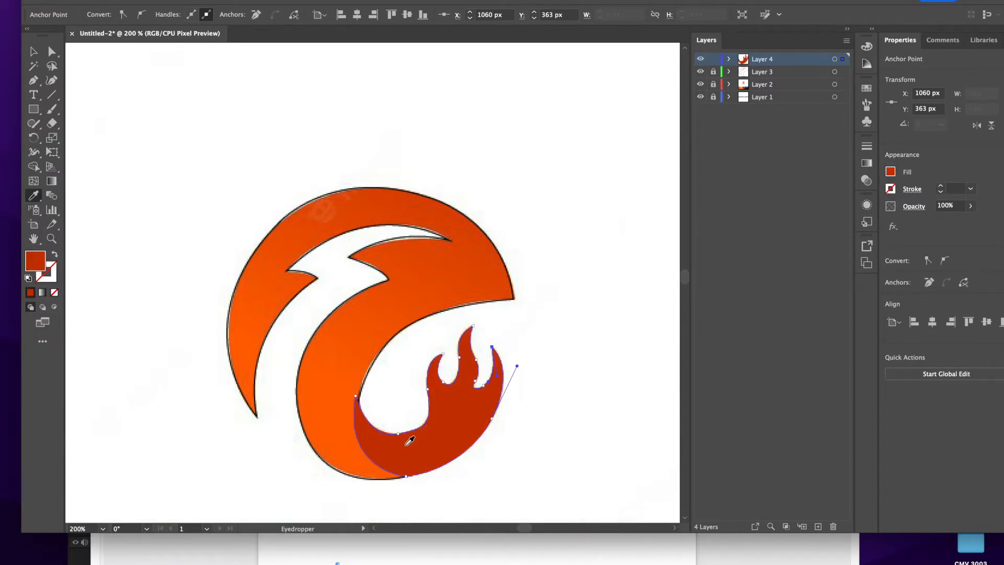
pyautogui.click(39, 56)
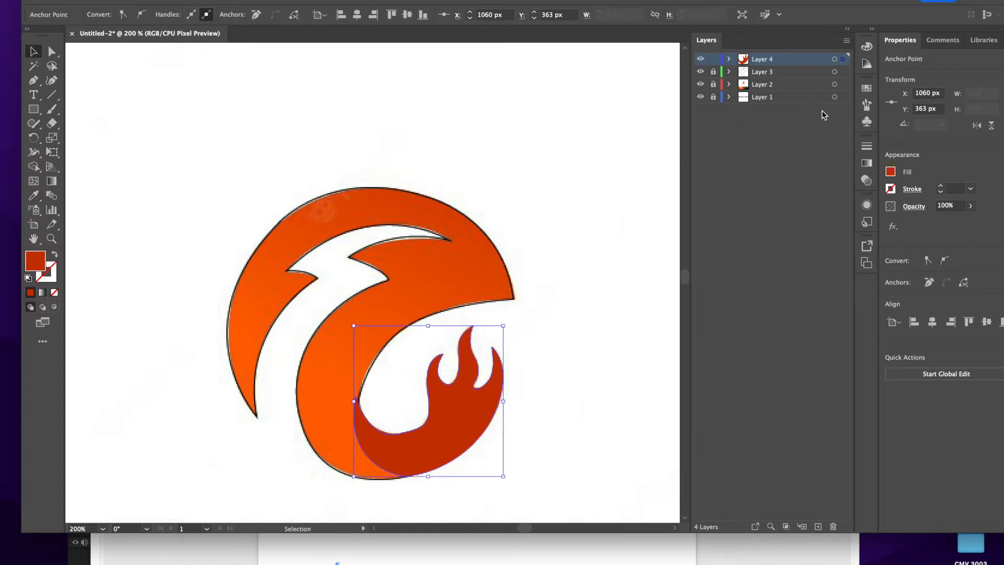
# Unlock Layer 3 and fill its large traced shape with the orange sampled from the reference image.
pyautogui.click(714, 73)
pyautogui.click(812, 77)
pyautogui.click(349, 196)
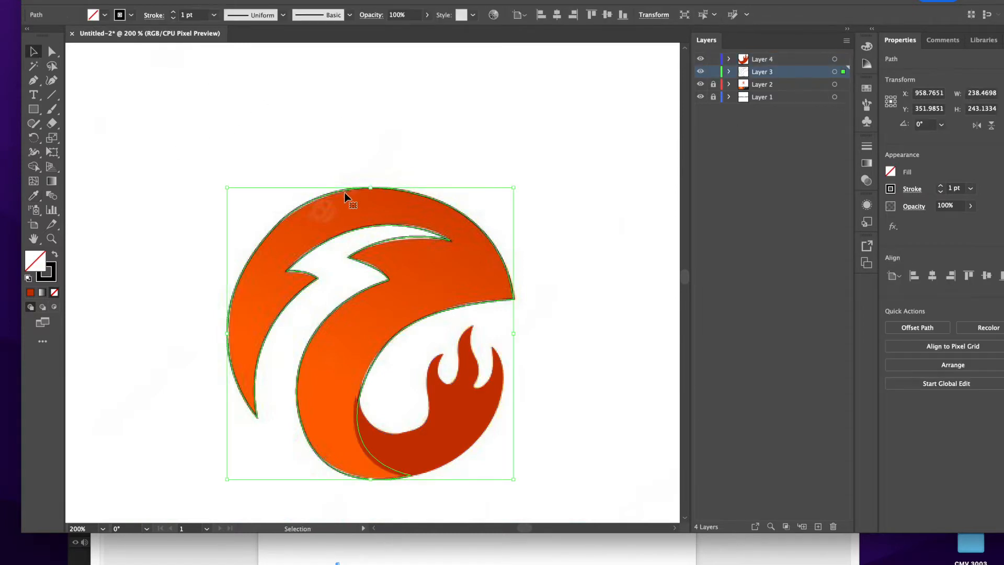
pyautogui.click(36, 195)
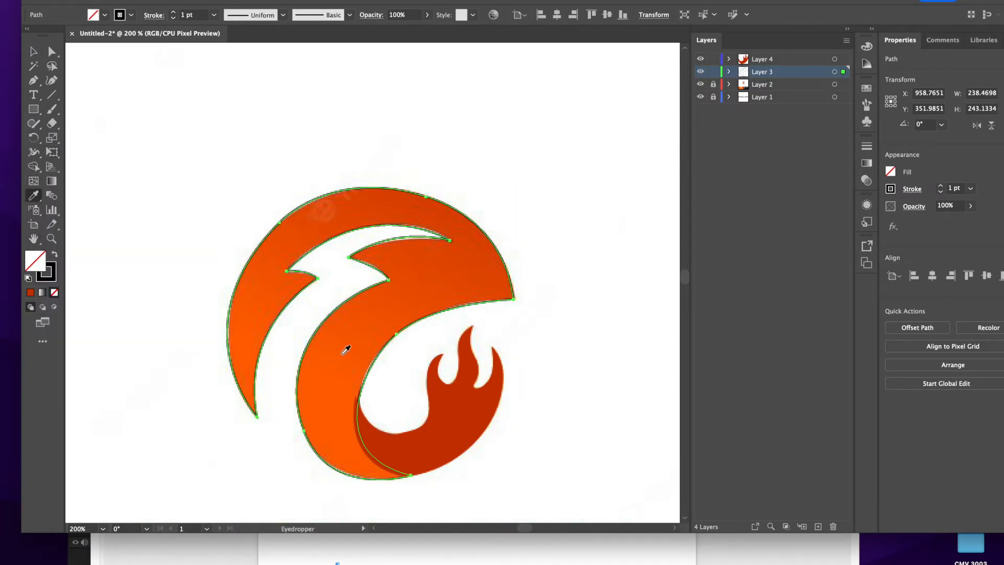
pyautogui.click(341, 348)
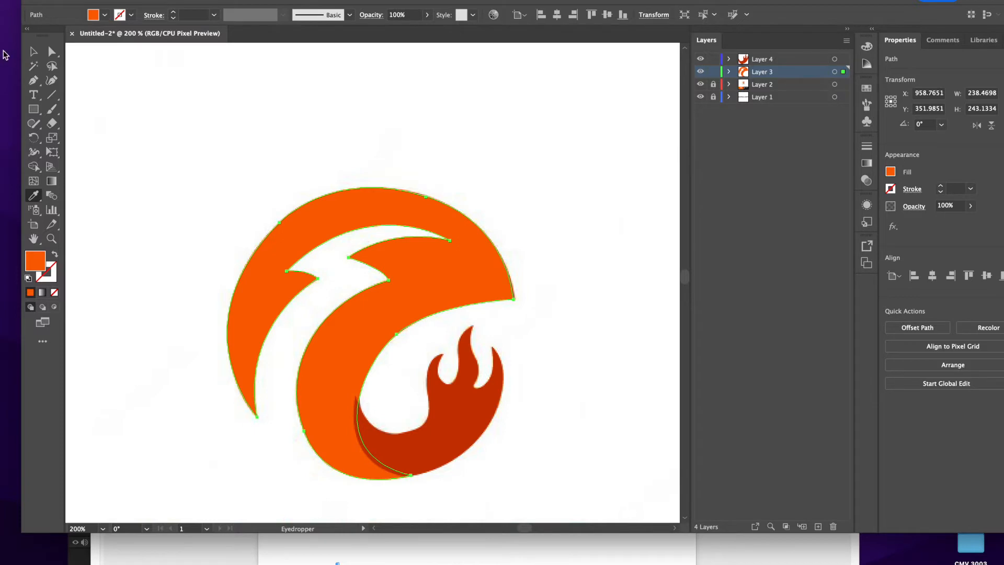
pyautogui.click(33, 51)
pyautogui.click(596, 272)
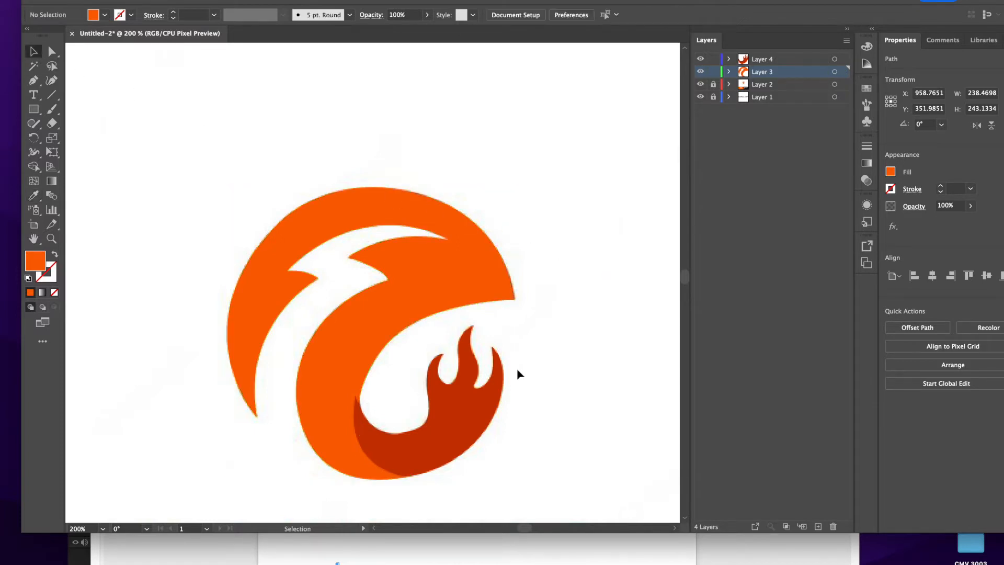
# Move the flame's Layer 4 below Layer 3 so the flame sits behind the orange shape.
pyautogui.click(374, 437)
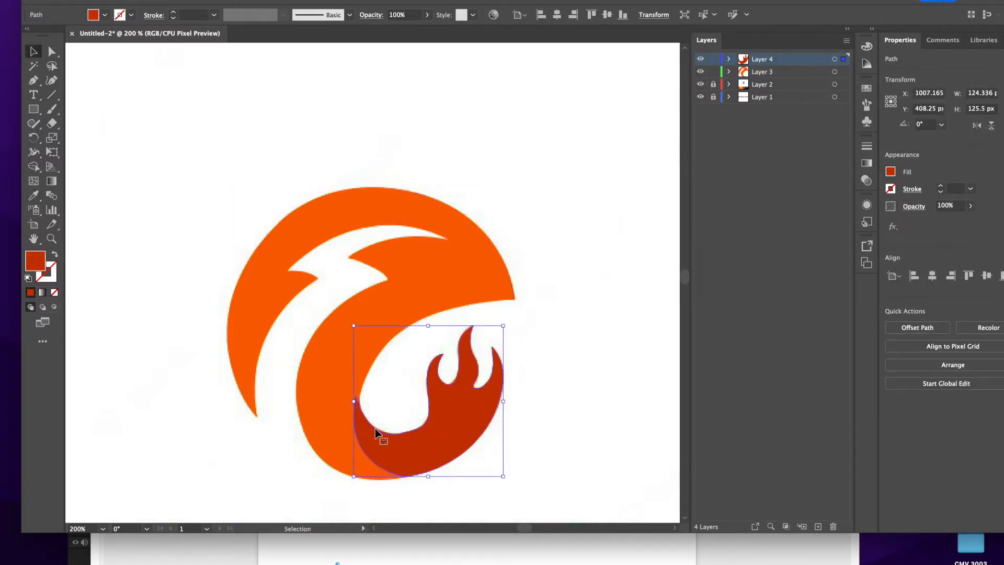
pyautogui.moveTo(759, 64); pyautogui.dragTo(760, 79)
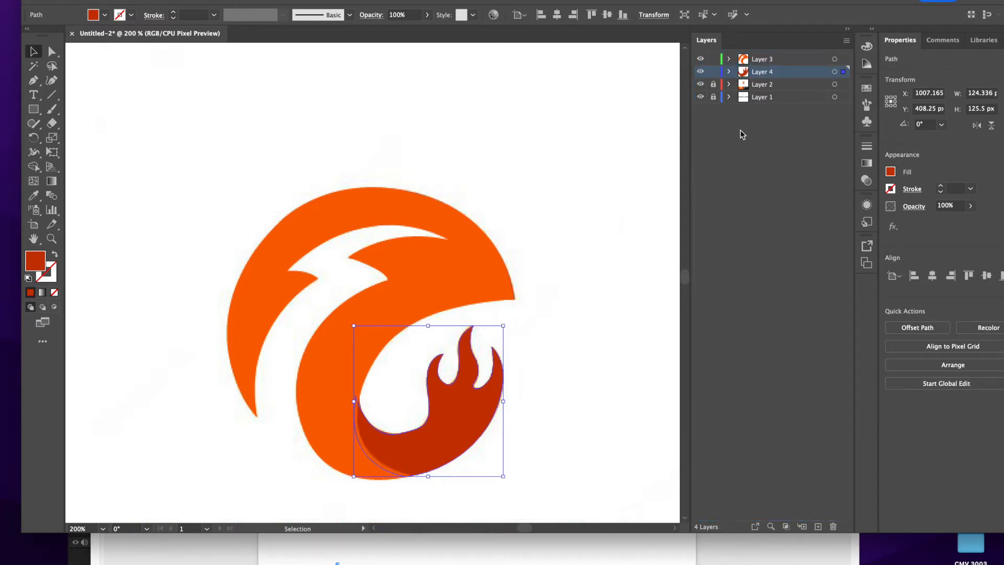
pyautogui.click(622, 252)
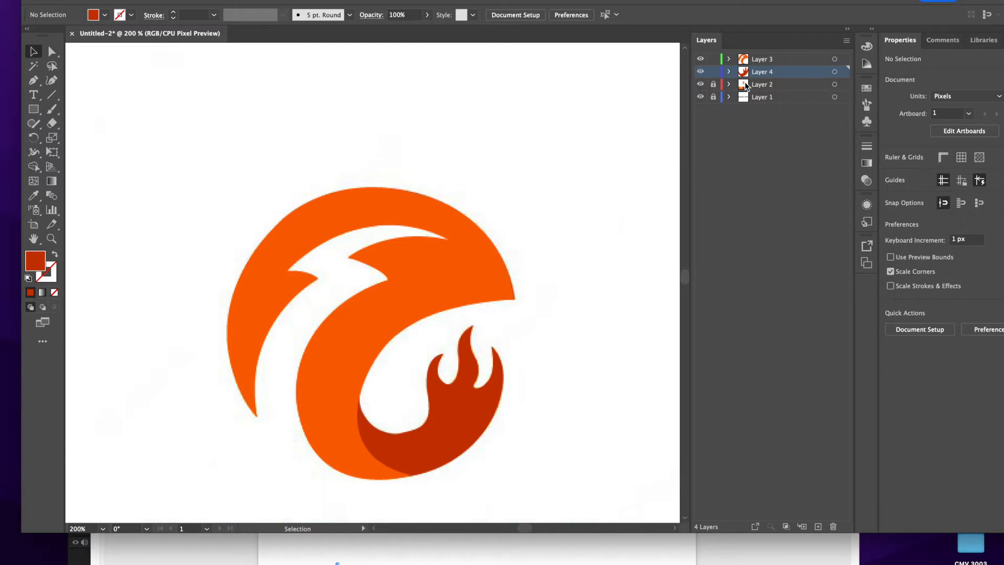
# Delete Layer 2 with the reference image.
pyautogui.click(779, 88)
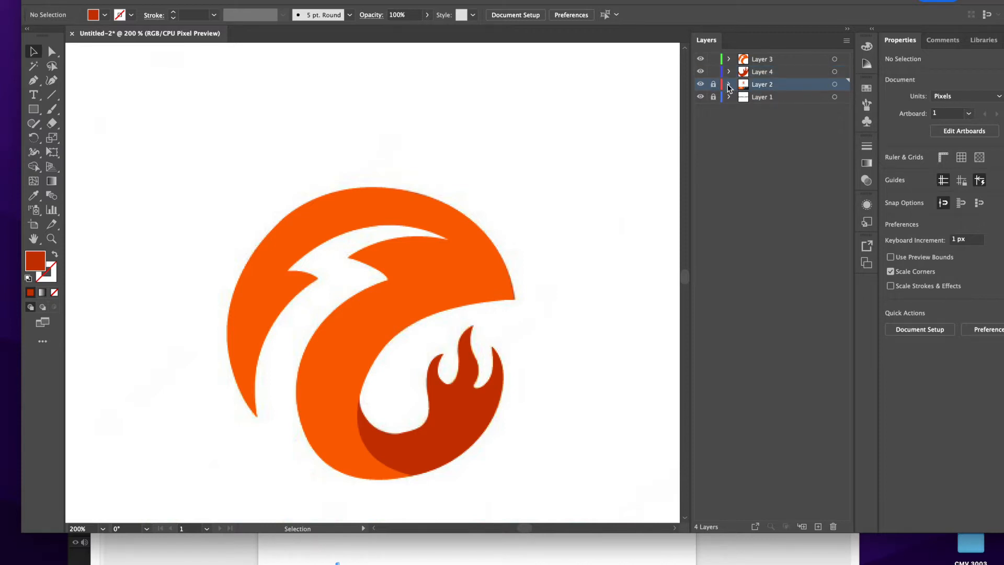
pyautogui.click(833, 526)
pyautogui.click(635, 285)
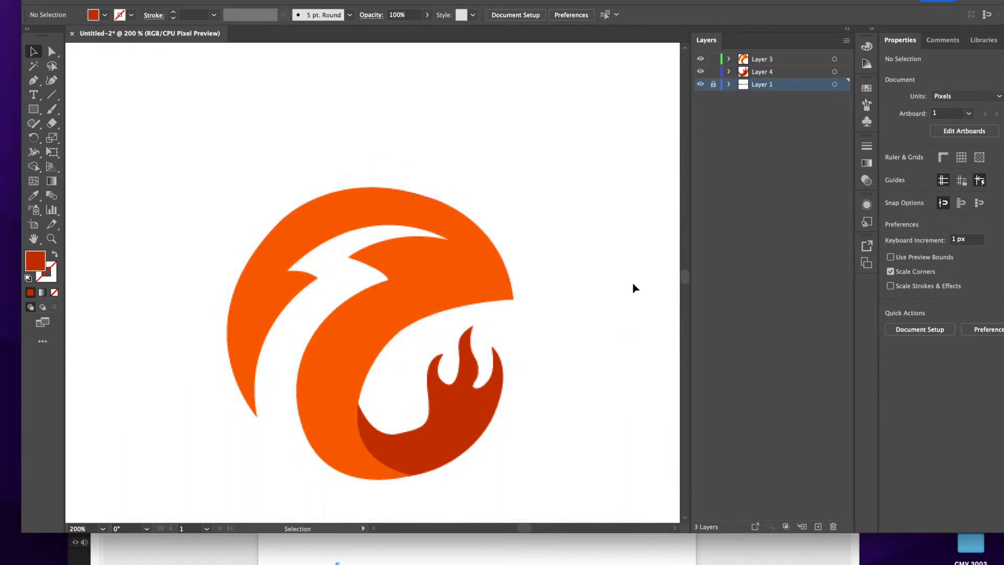
# Select both emblem shapes and move them down to sit just above the ELECTRICAL SAFETY lettering.
pyautogui.press('super+minus')
pyautogui.press('super+minus')
pyautogui.press('super+minus')
pyautogui.press('super+minus')
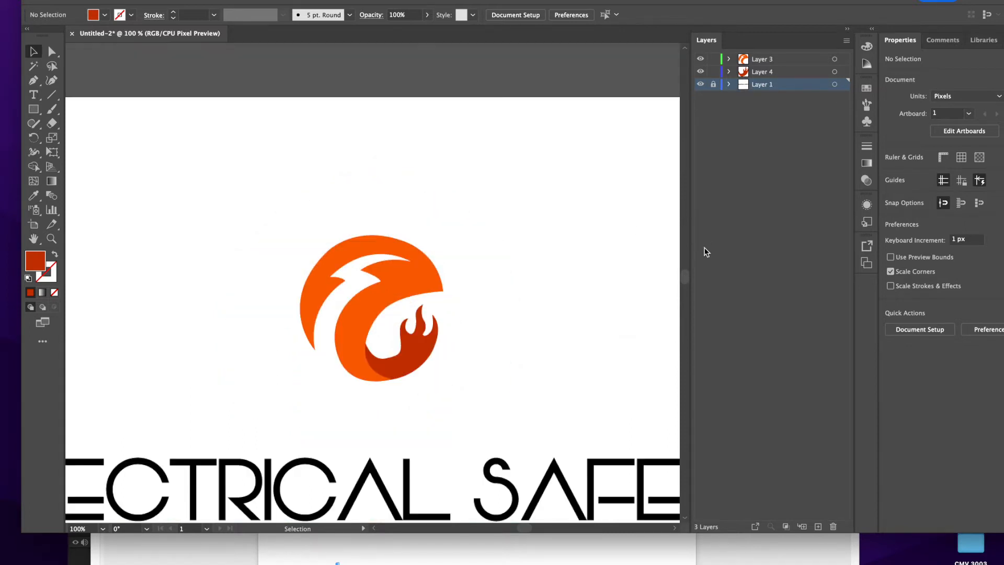
pyautogui.moveTo(306, 227); pyautogui.dragTo(442, 345)
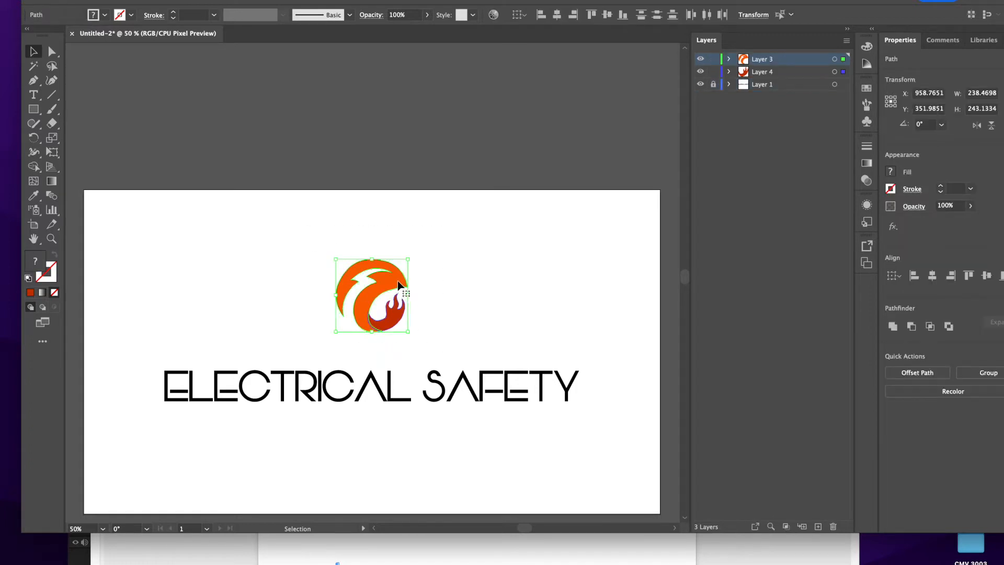
pyautogui.moveTo(399, 287); pyautogui.dragTo(400, 308)
pyautogui.click(435, 249)
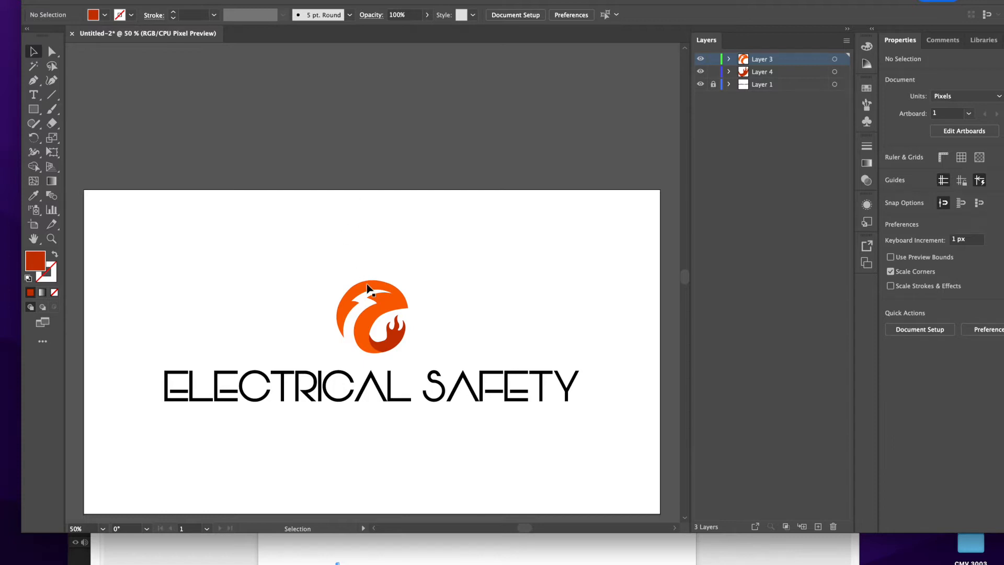
# Scale up both emblem shapes together to about 335 × 342 px, keeping them centred just above the ELECTRICAL SAFETY lettering.
pyautogui.moveTo(330, 267); pyautogui.dragTo(456, 354)
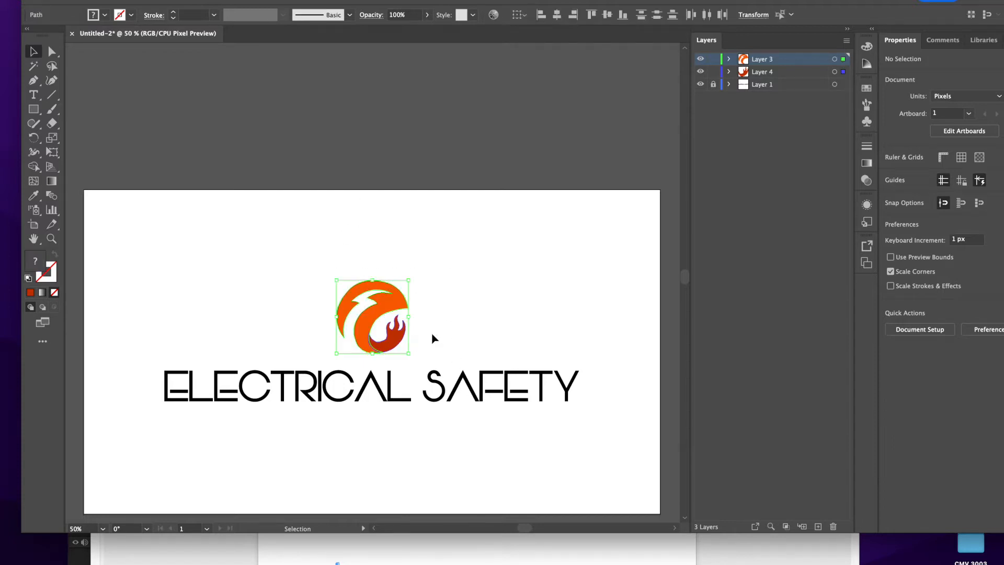
pyautogui.keyDown('shift'); pyautogui.moveTo(375, 279); pyautogui.dragTo(373, 250); pyautogui.keyUp('shift')
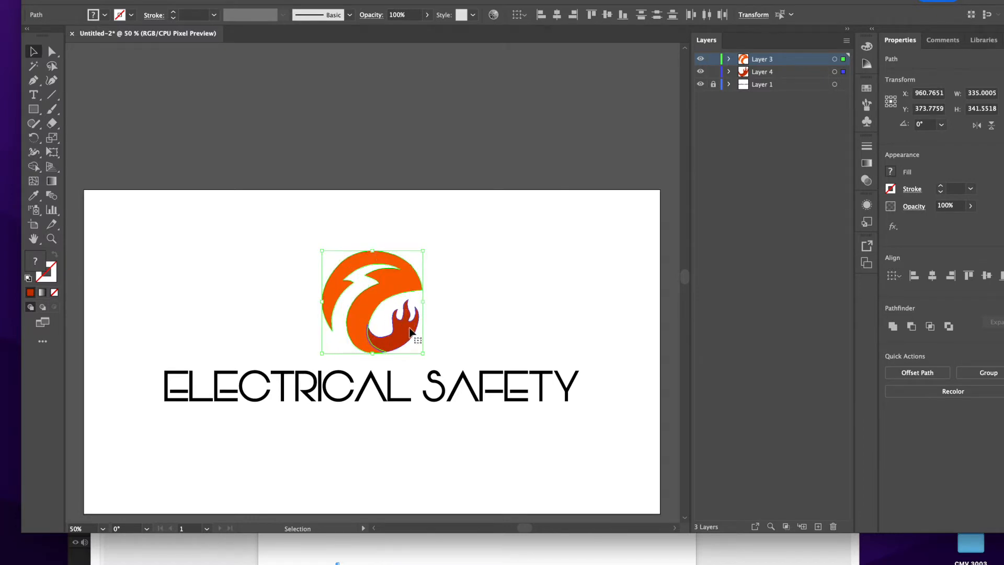
pyautogui.click(435, 253)
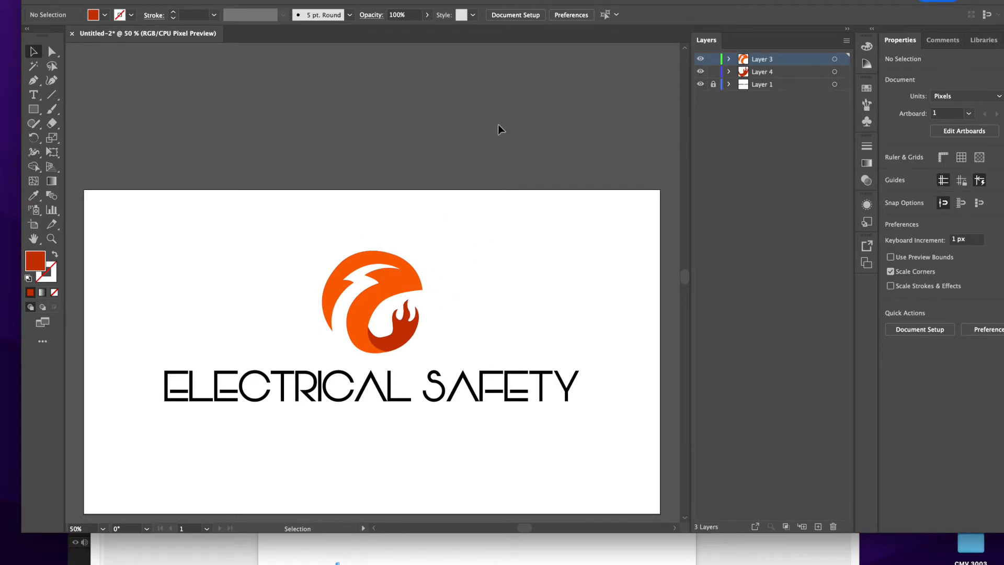
# Unlock Layer 1 and save the document on the computer as logo_8.ai in the 3D logo folder, replacing the existing file.
pyautogui.click(714, 86)
pyautogui.click(81, 0)
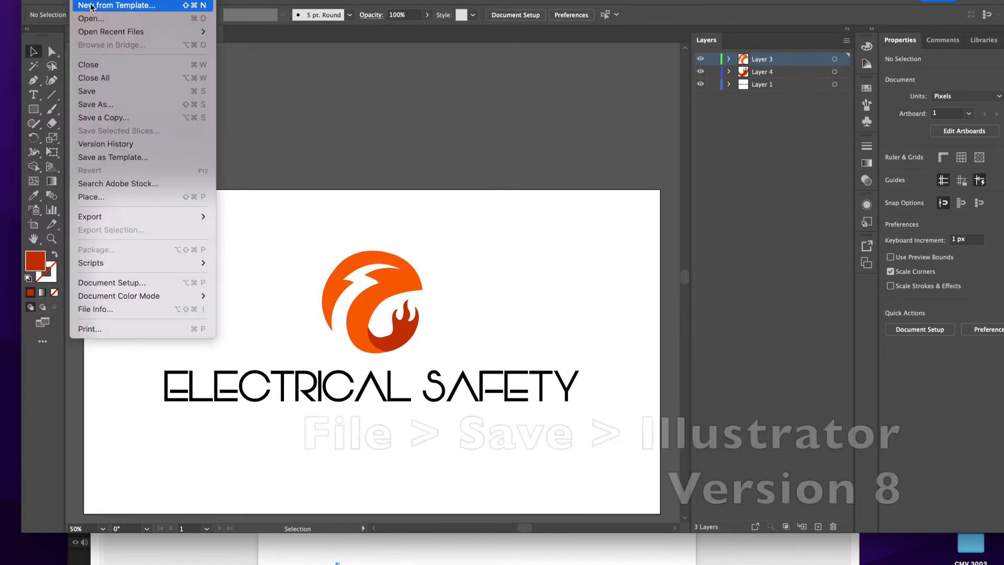
pyautogui.click(93, 91)
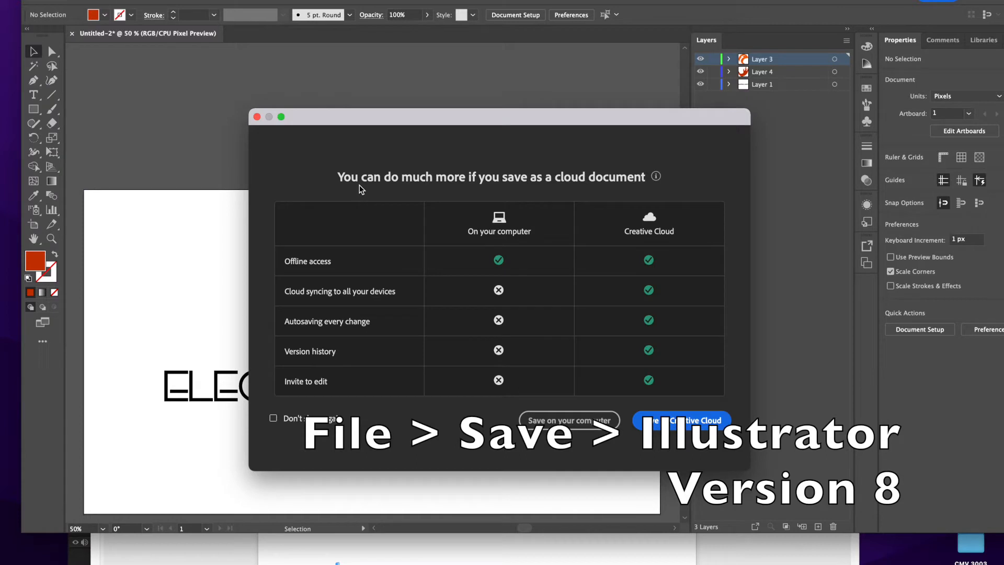
pyautogui.click(558, 420)
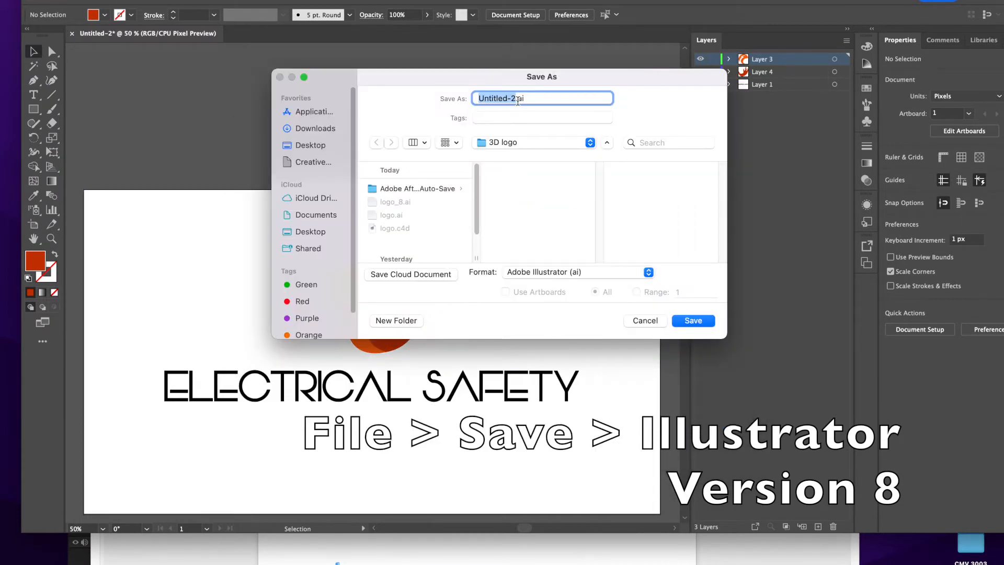
pyautogui.write('logo_8')
pyautogui.click(704, 321)
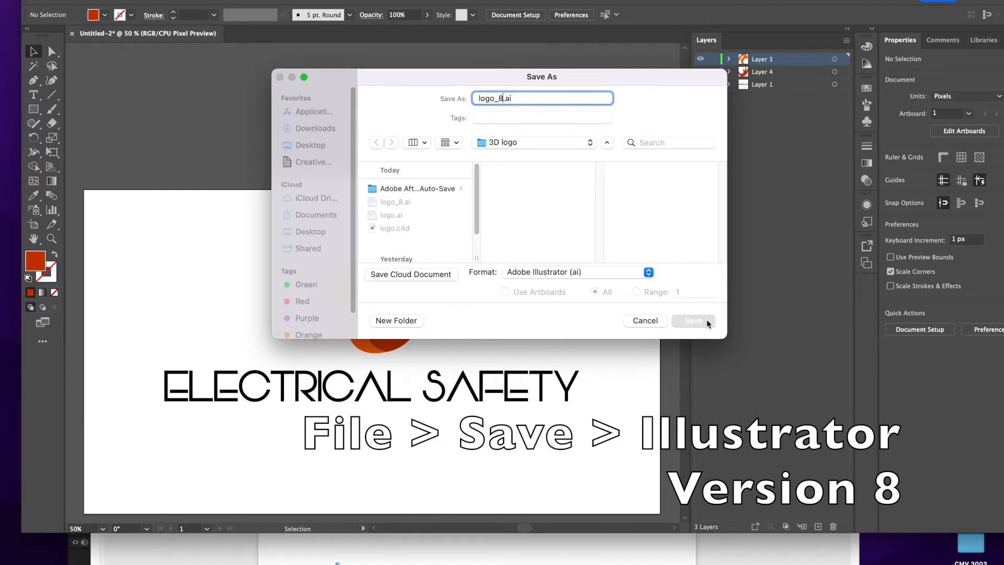
pyautogui.click(551, 260)
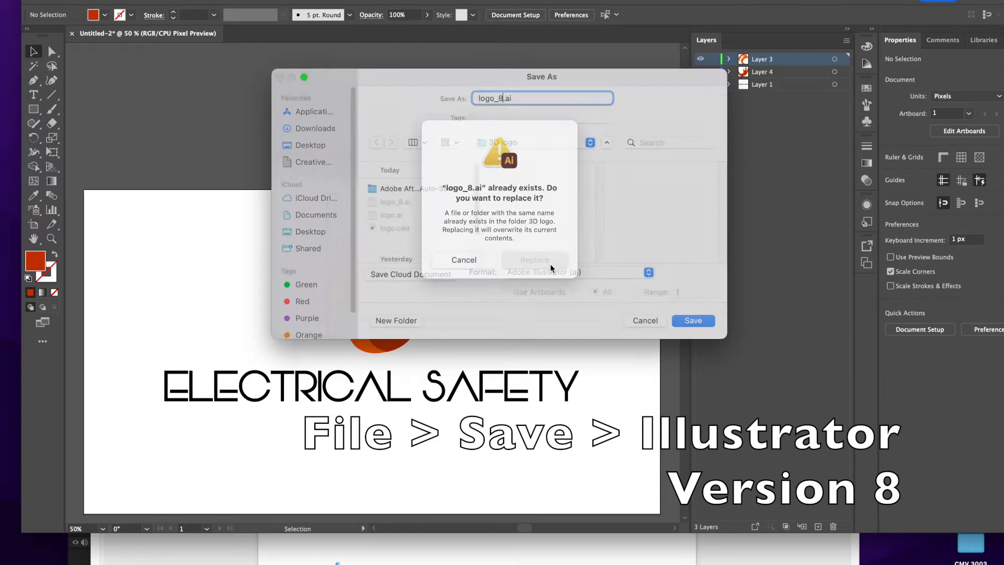
# Choose Illustrator 8 as the file version and complete the save in that legacy format.
pyautogui.click(490, 132)
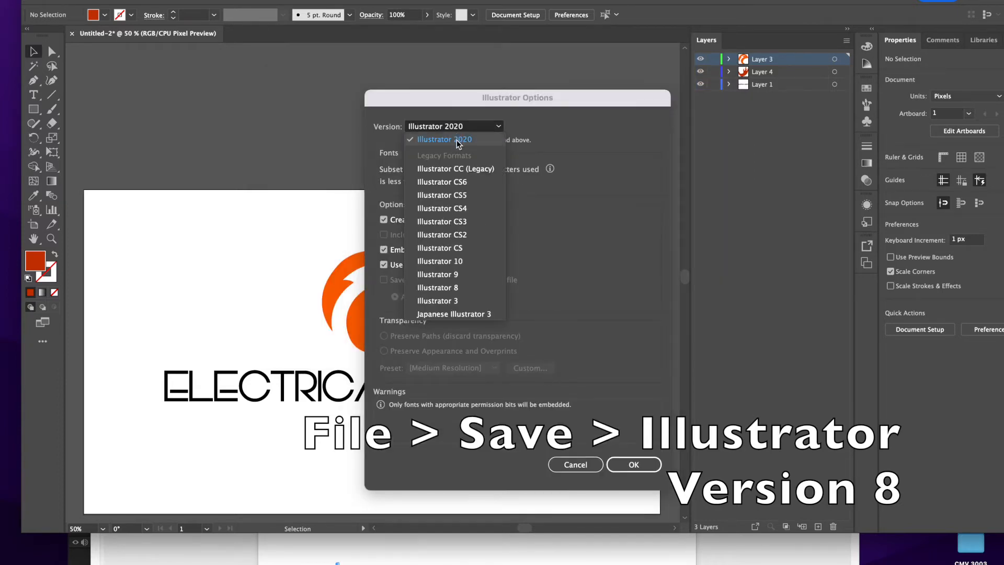
pyautogui.click(457, 288)
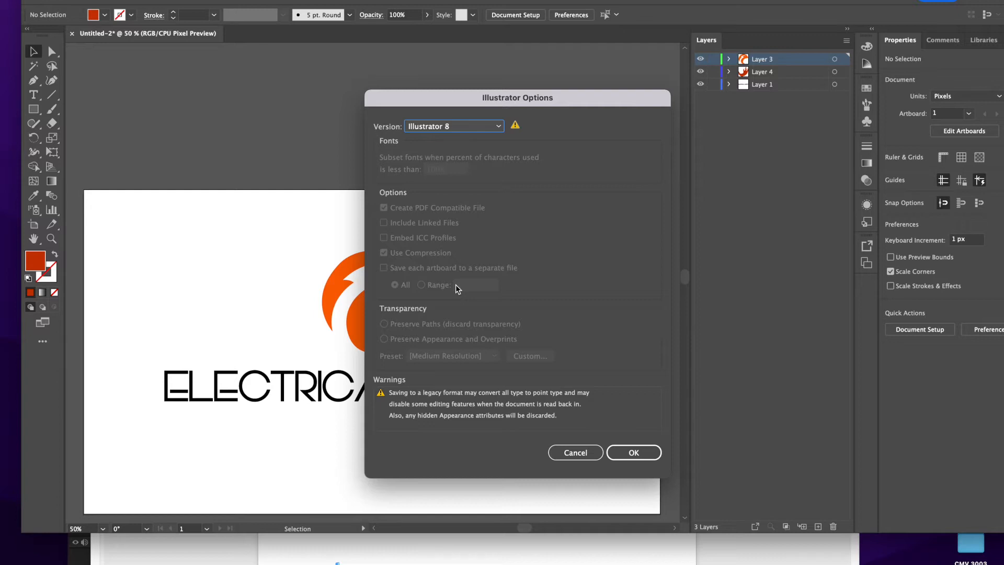
pyautogui.click(632, 452)
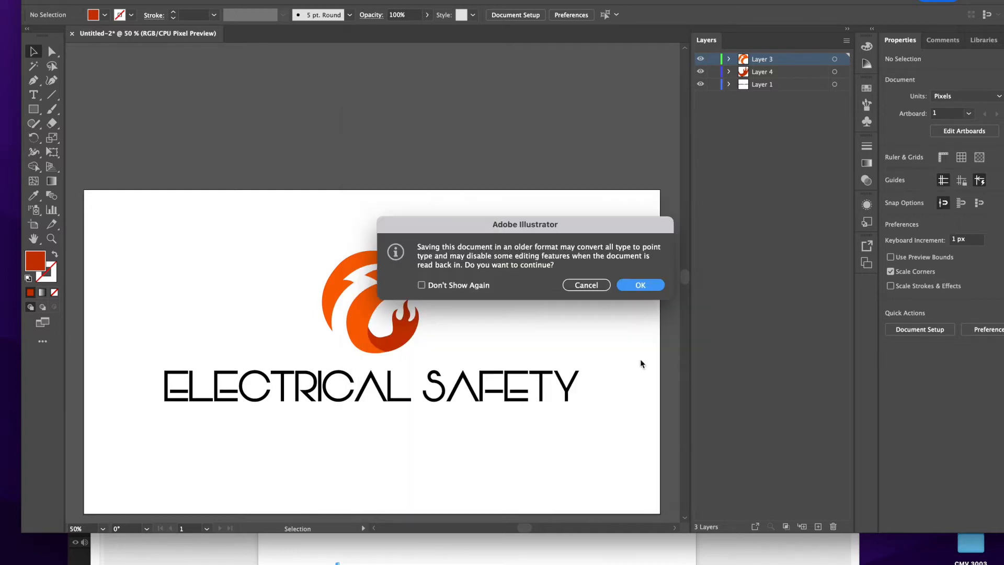
pyautogui.click(640, 284)
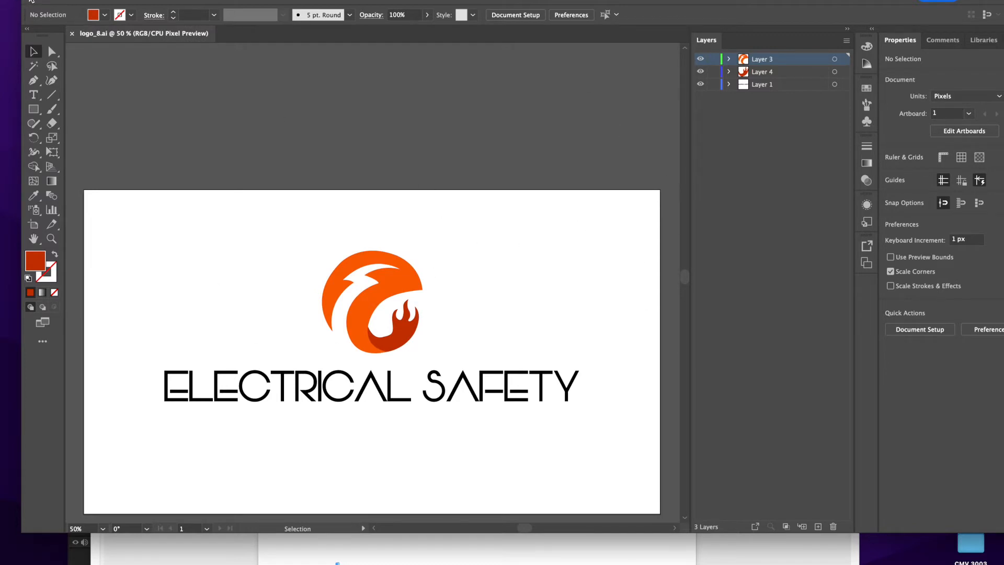
# Close the Illustrator document, the background document and the 3D logo Finder window, and bring the After Effects window into view.
pyautogui.click(30, 1)
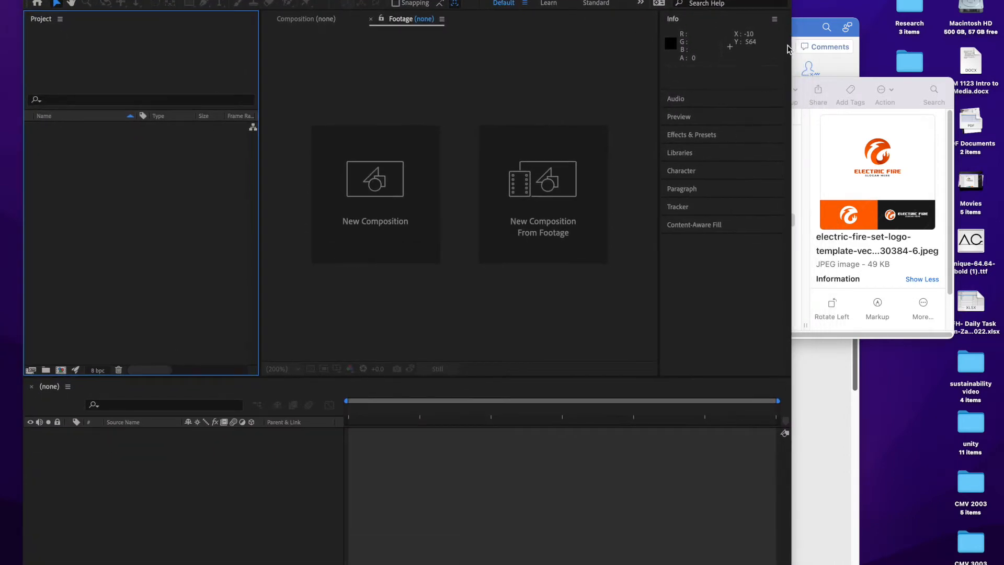
pyautogui.click(803, 40)
pyautogui.click(99, 26)
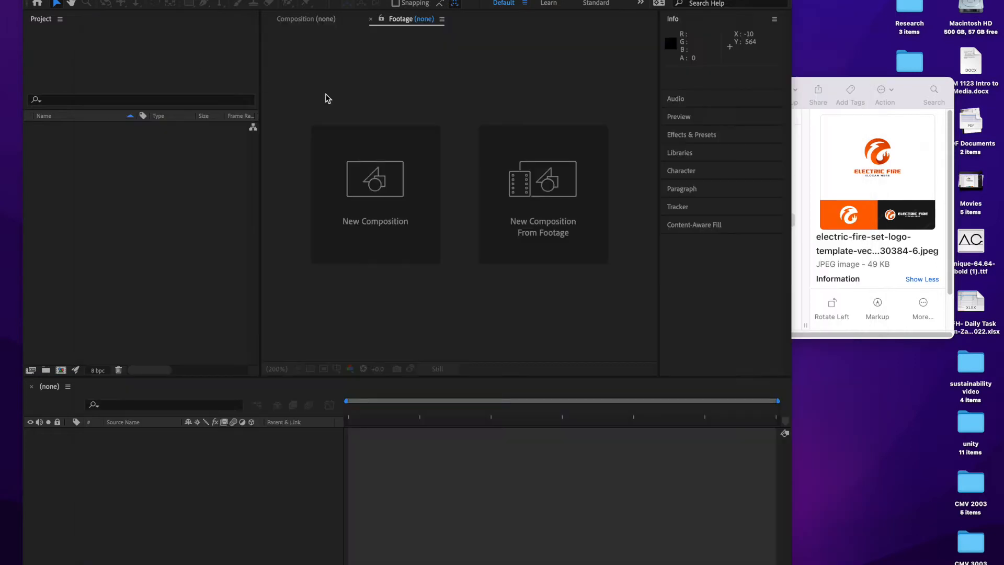
pyautogui.click(838, 93)
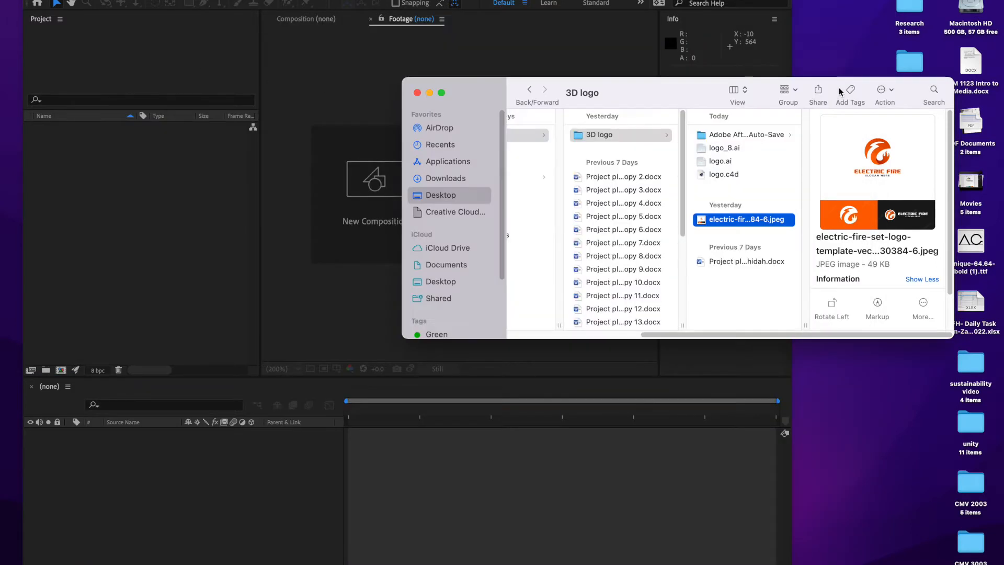
pyautogui.click(417, 93)
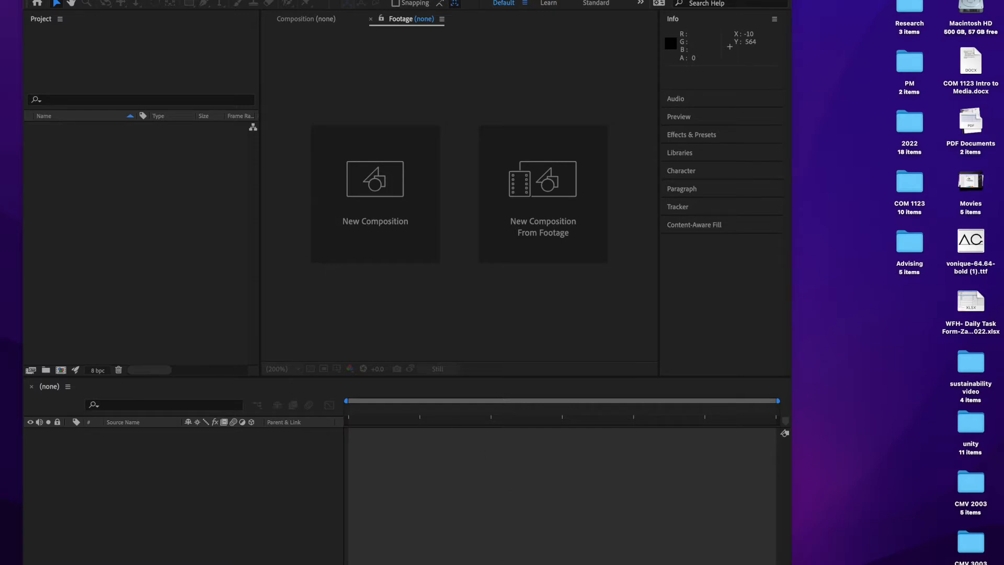
pyautogui.moveTo(407, 1); pyautogui.dragTo(424, 0)
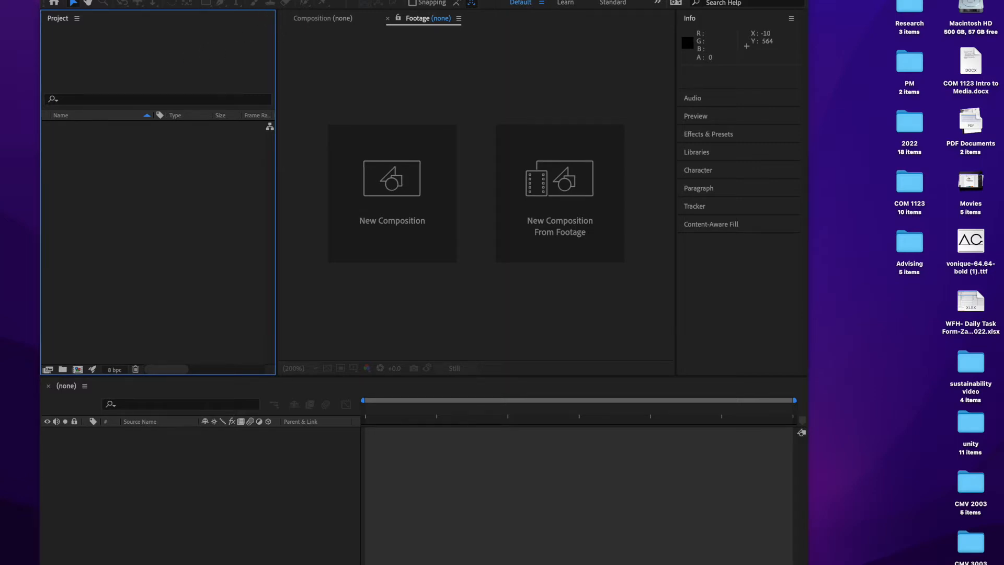
# Create a new Maxon Cinema 4D file from After Effects named logo.c4d in the 3D logo folder, replacing the existing file.
pyautogui.click(92, 0)
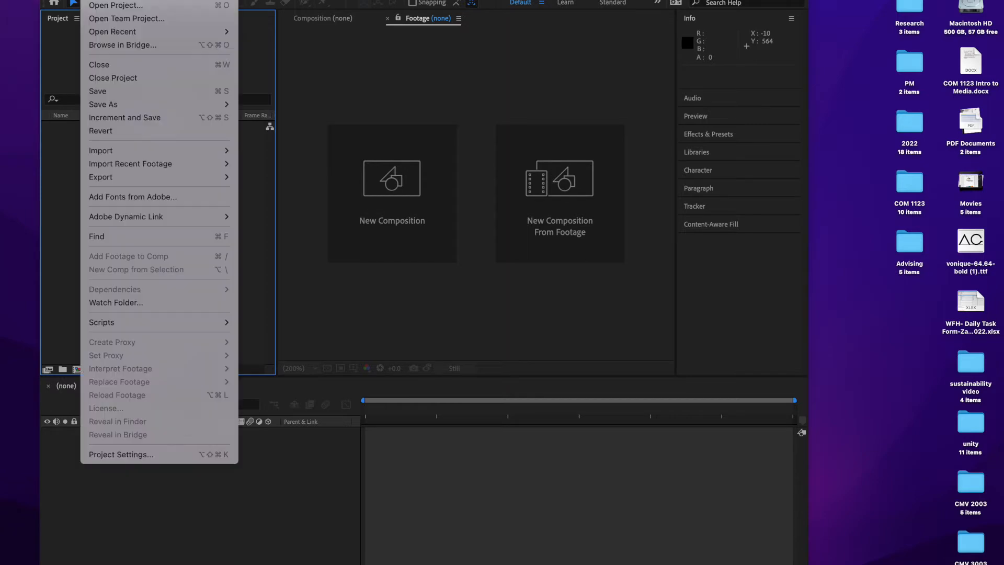
pyautogui.moveTo(100, 0)
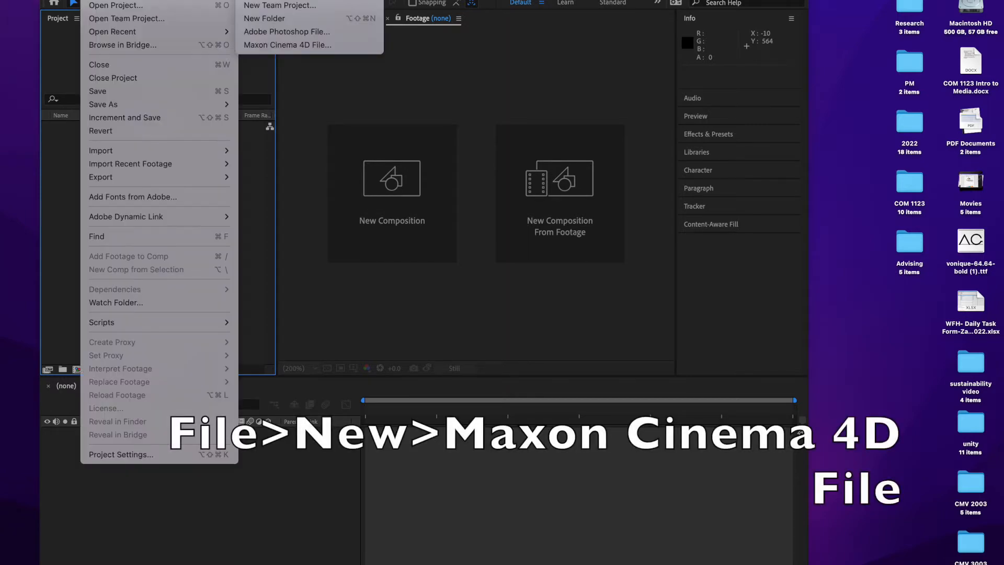
pyautogui.click(288, 45)
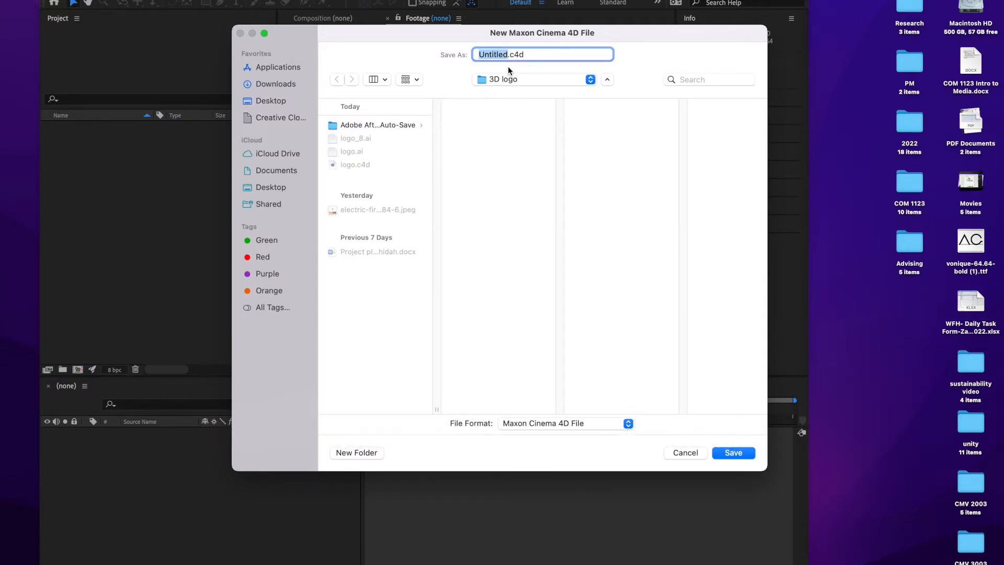
pyautogui.write('logo')
pyautogui.click(731, 453)
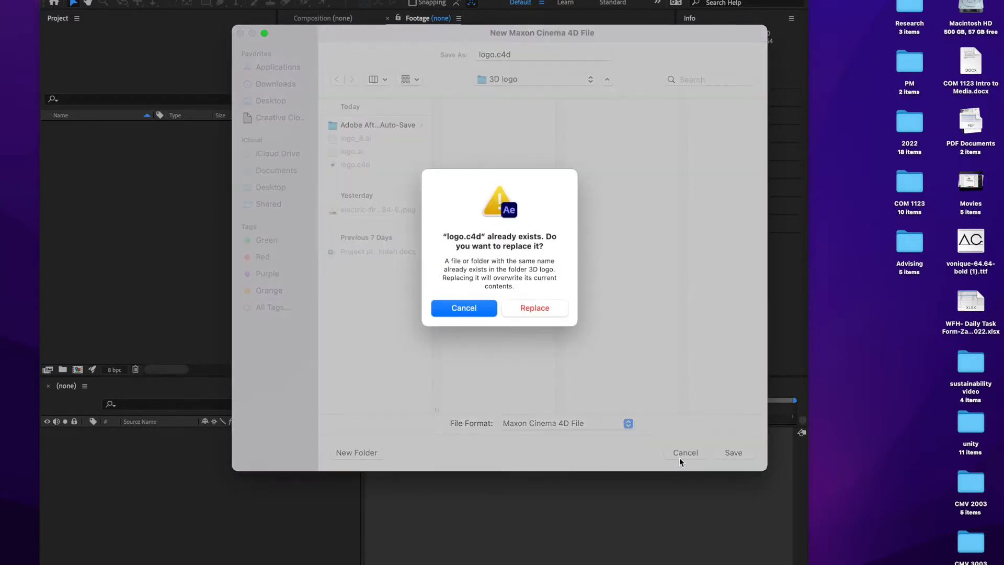
pyautogui.click(548, 308)
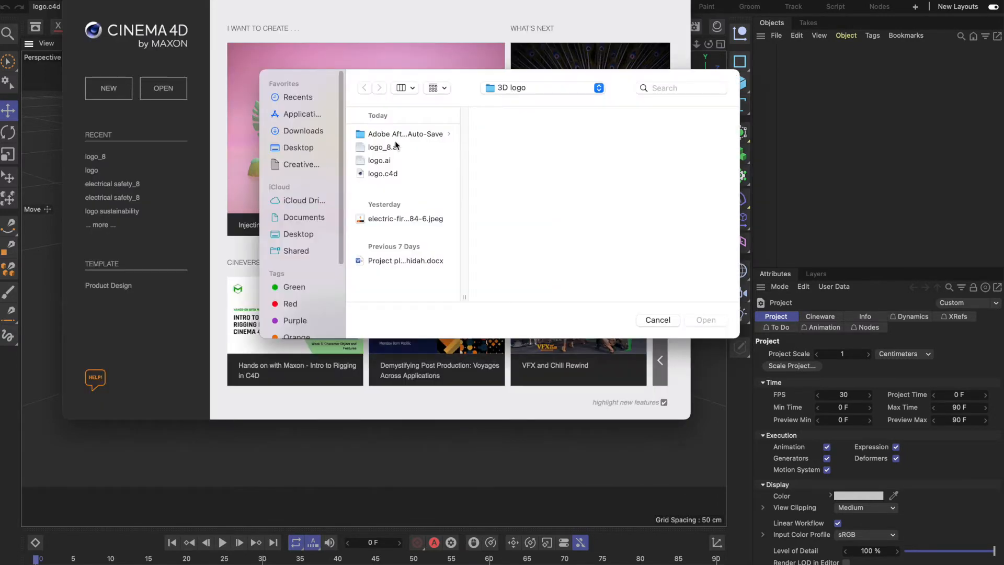
# Open logo_8.ai in Cinema 4D, importing it at scale 1 centimeter with Connect Splines and Group Splines off.
pyautogui.click(385, 149)
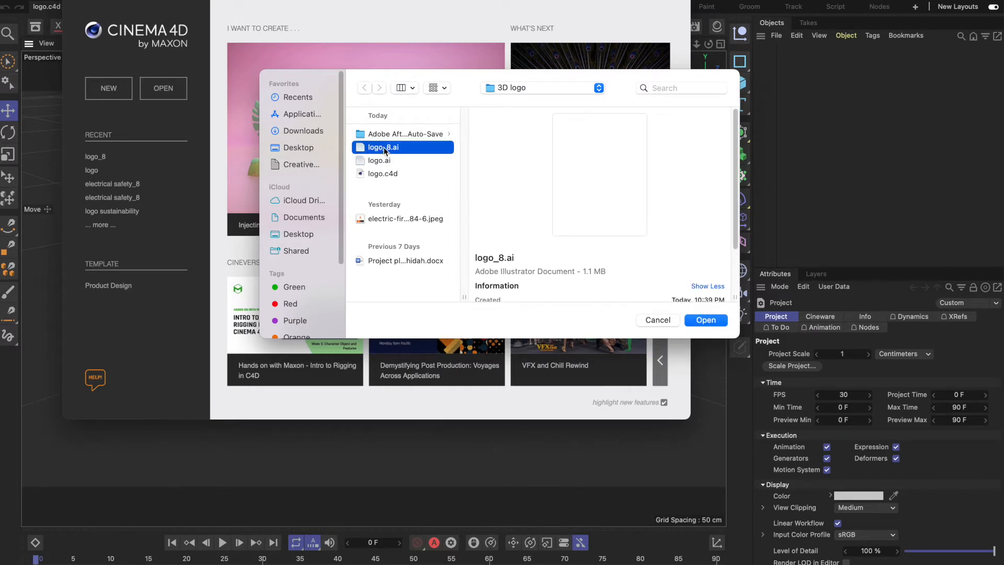
pyautogui.click(705, 319)
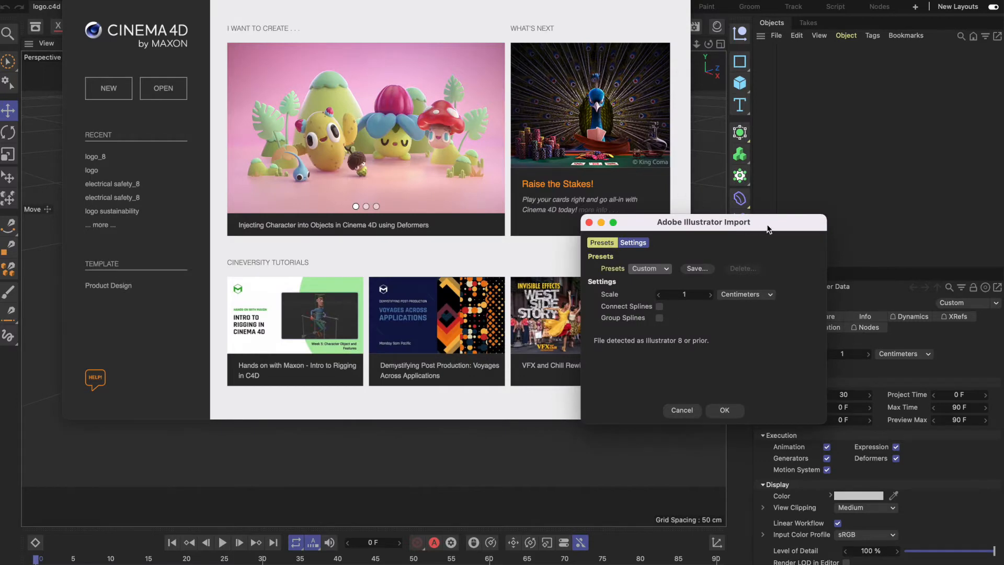
pyautogui.moveTo(767, 230); pyautogui.dragTo(511, 140)
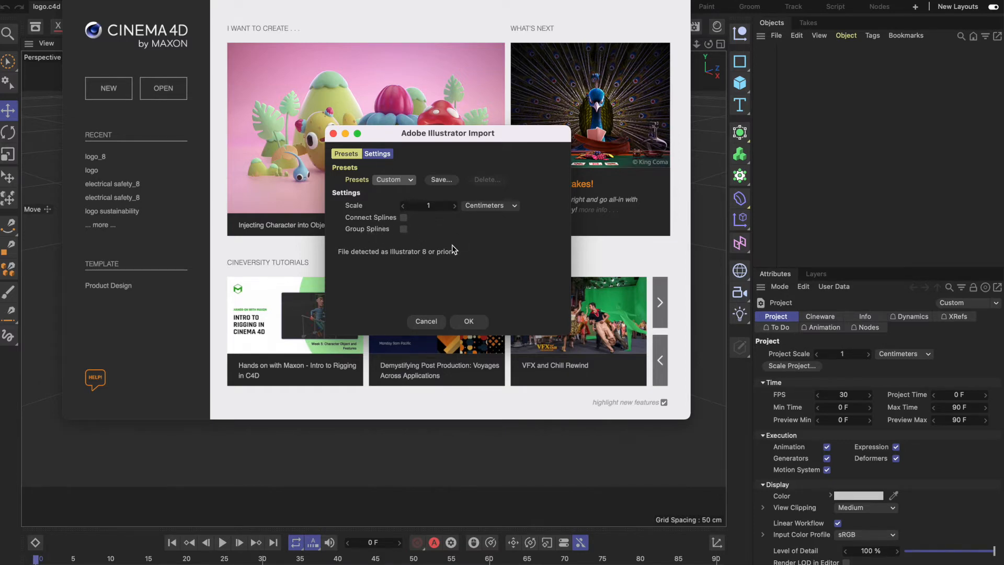
pyautogui.click(469, 321)
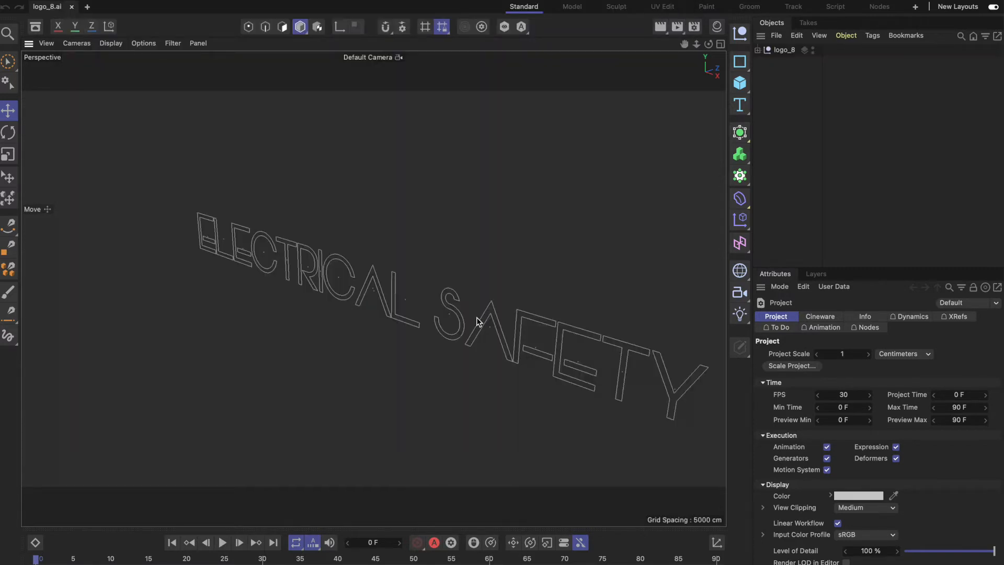
pyautogui.scroll(-10, 477, 322)
pyautogui.scroll(6, 475, 325)
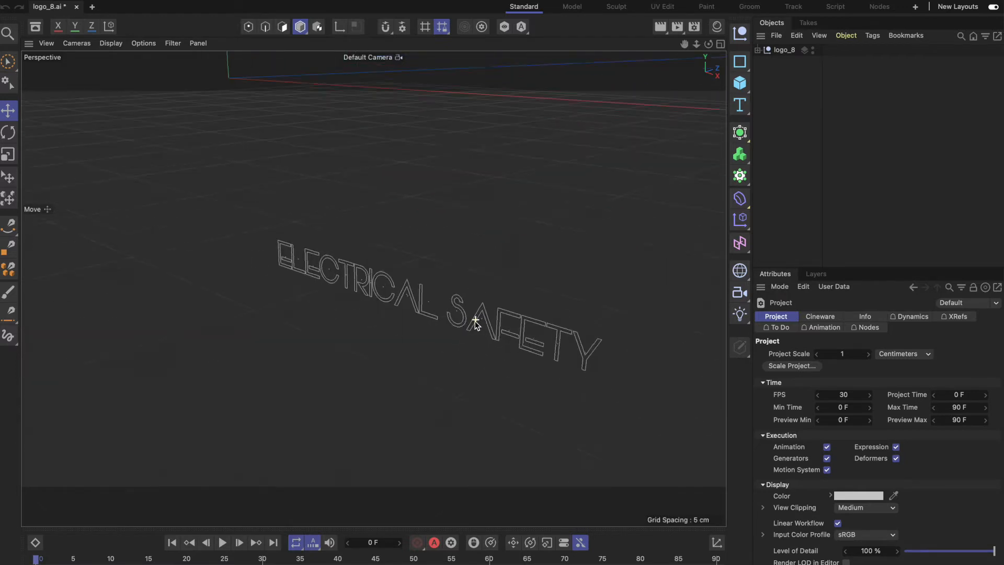
pyautogui.scroll(3, 476, 324)
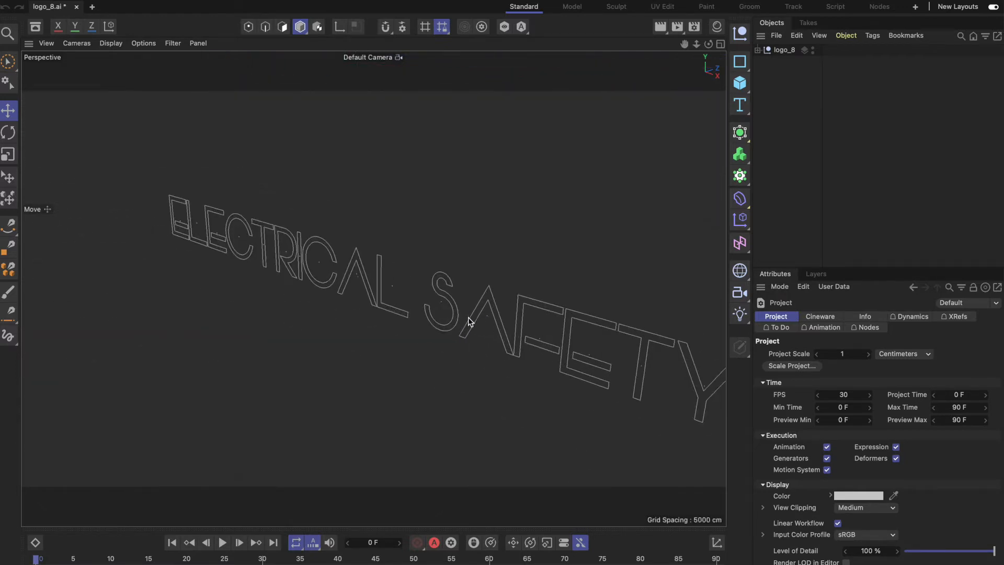
pyautogui.scroll(-4, 469, 318)
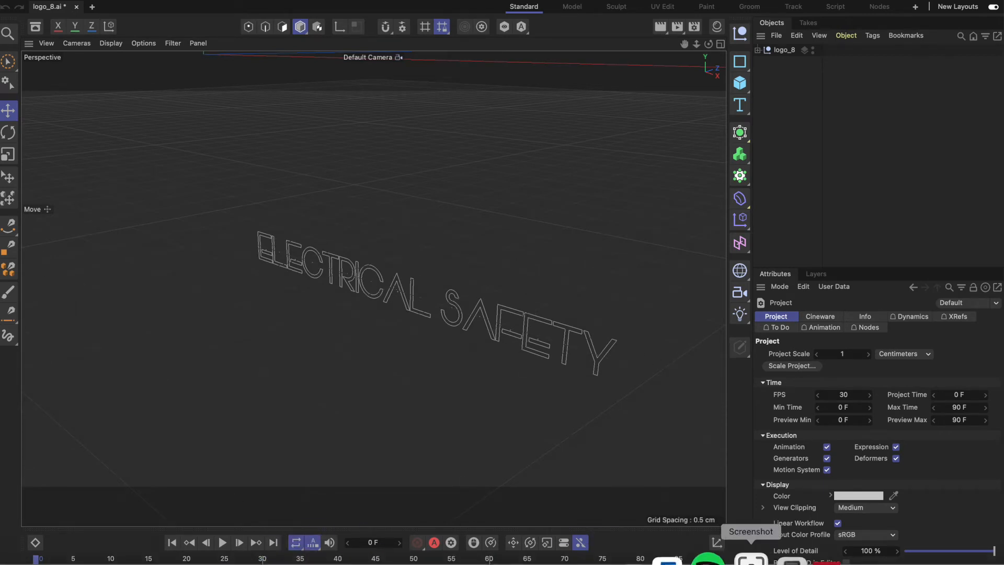
# Switch to Illustrator and reopen logo_8.ai from the recent files.
pyautogui.click(826, 555)
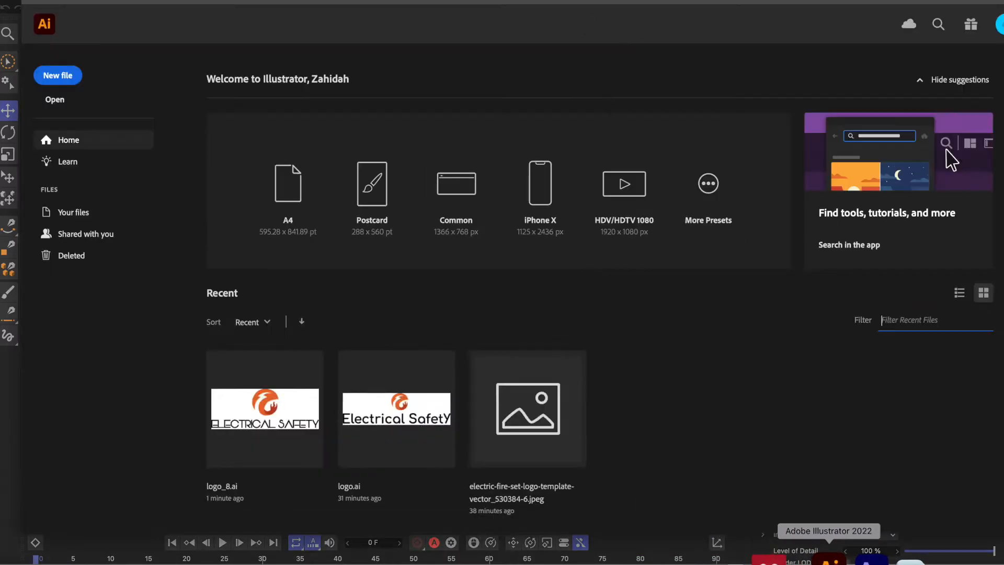
pyautogui.click(298, 425)
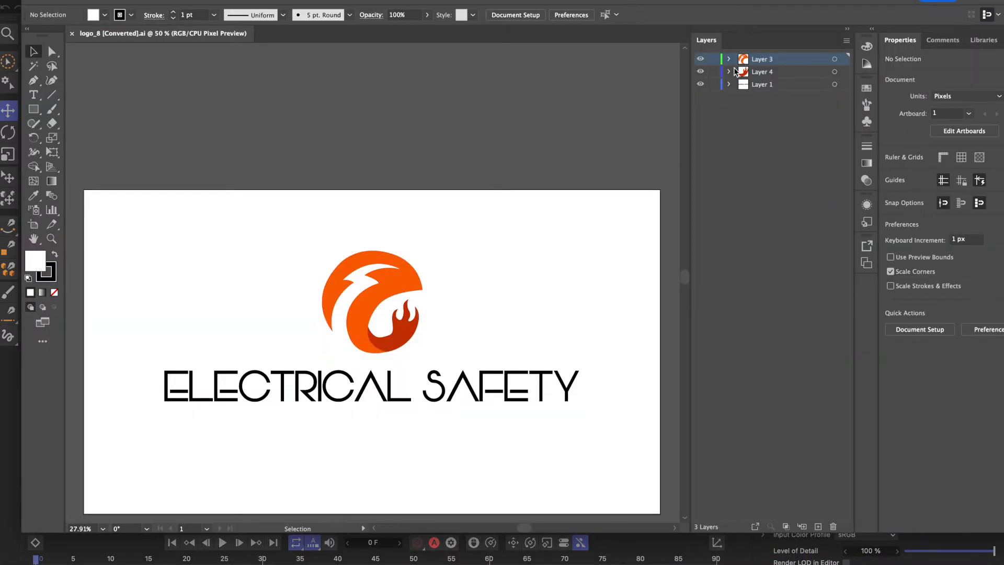
# Examine the emblem's orange shape and flame and the separate layers that hold them.
pyautogui.click(404, 272)
pyautogui.click(438, 285)
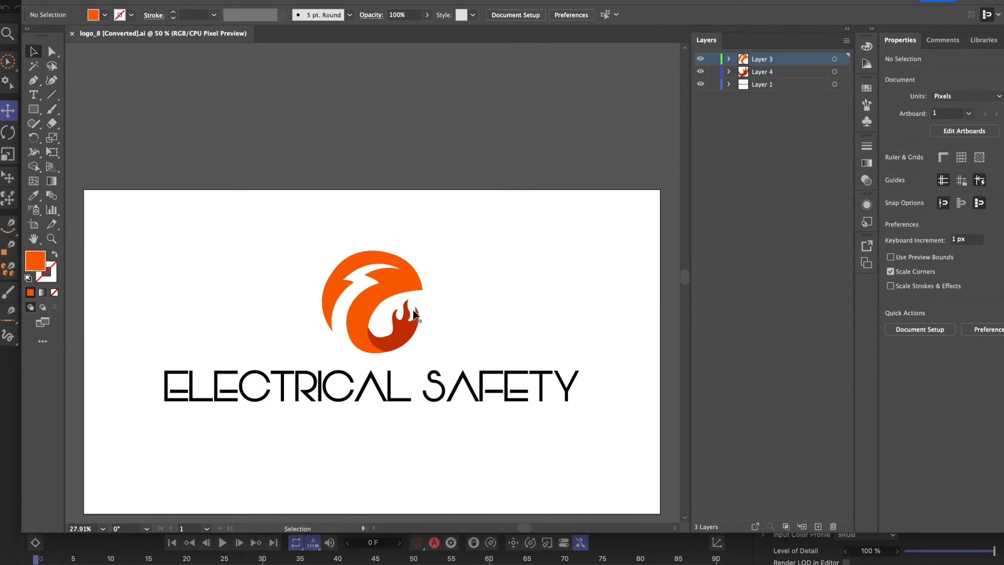
pyautogui.click(413, 320)
pyautogui.click(764, 61)
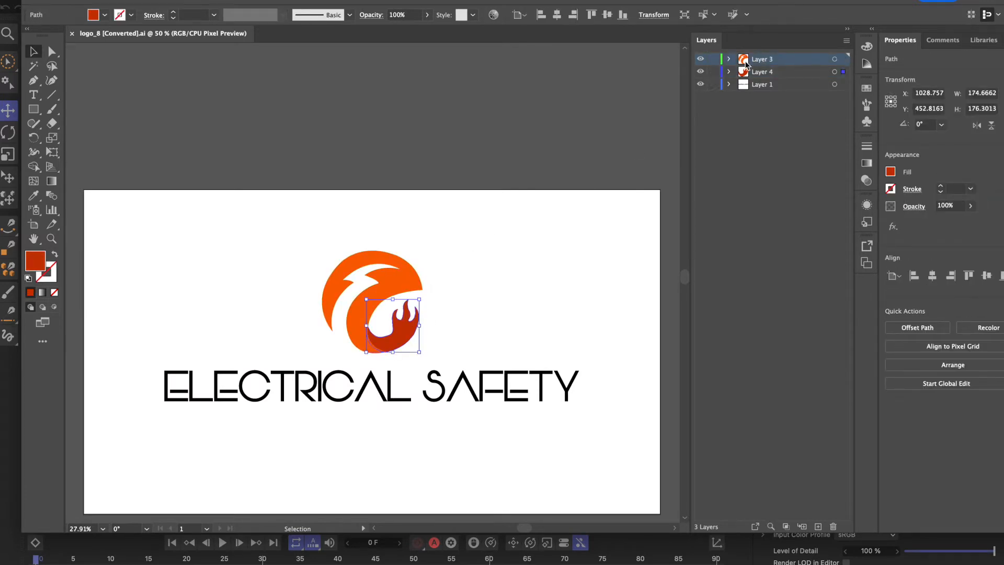
pyautogui.click(775, 73)
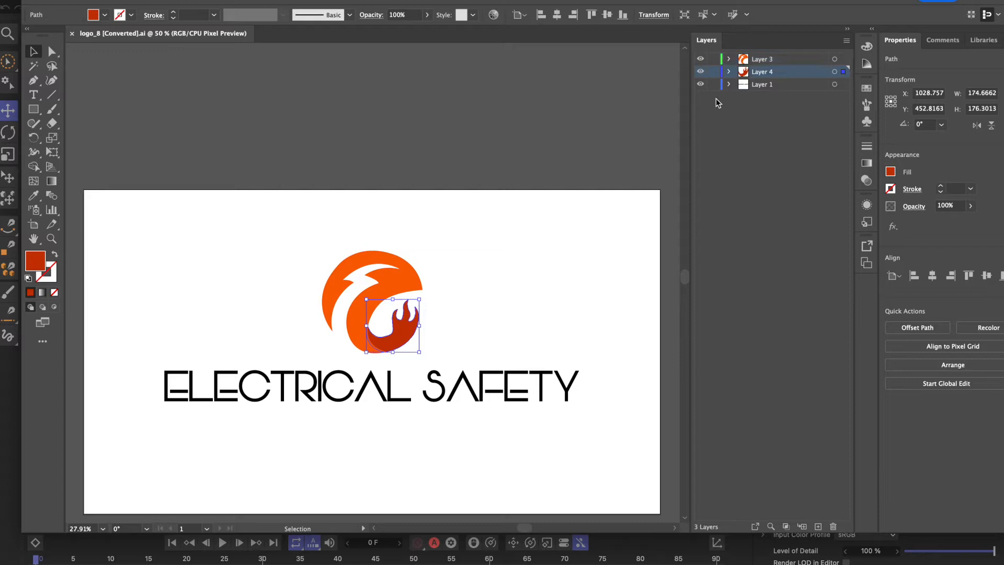
pyautogui.click(471, 214)
pyautogui.click(387, 254)
pyautogui.click(292, 219)
# Group the emblem's orange shape and flame into a single object.
pyautogui.moveTo(291, 219); pyautogui.dragTo(447, 362)
pyautogui.rightClick(412, 284)
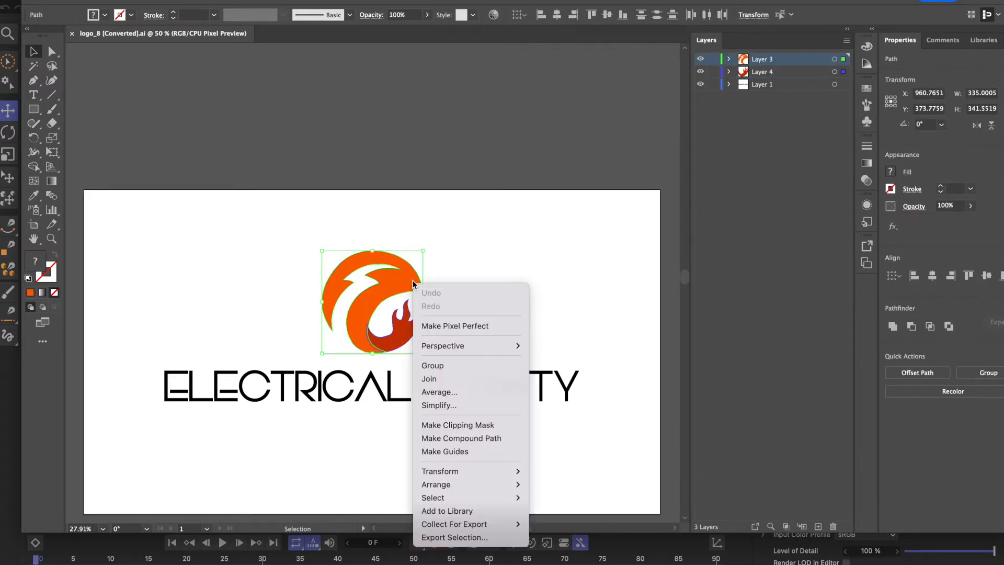
pyautogui.click(442, 366)
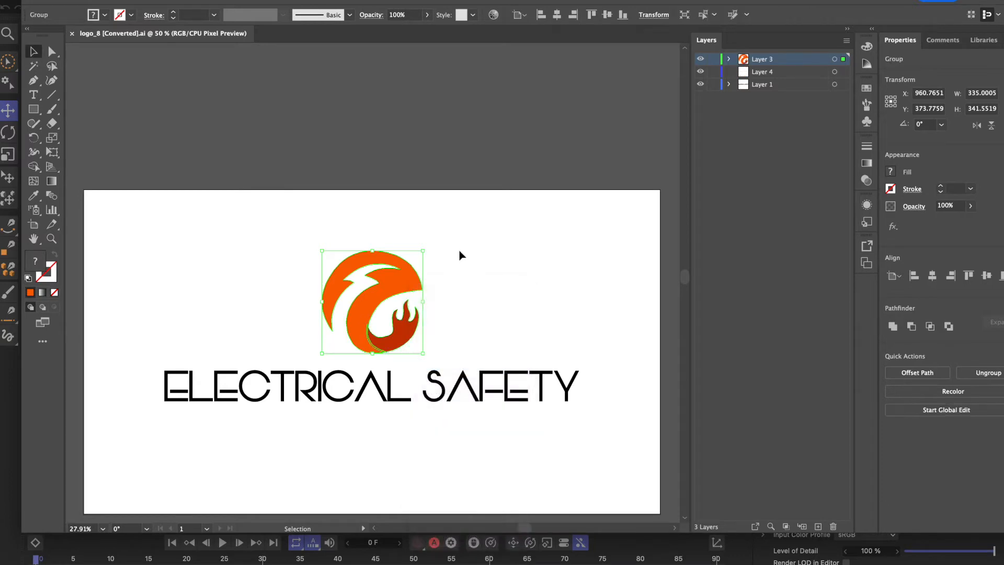
pyautogui.click(429, 162)
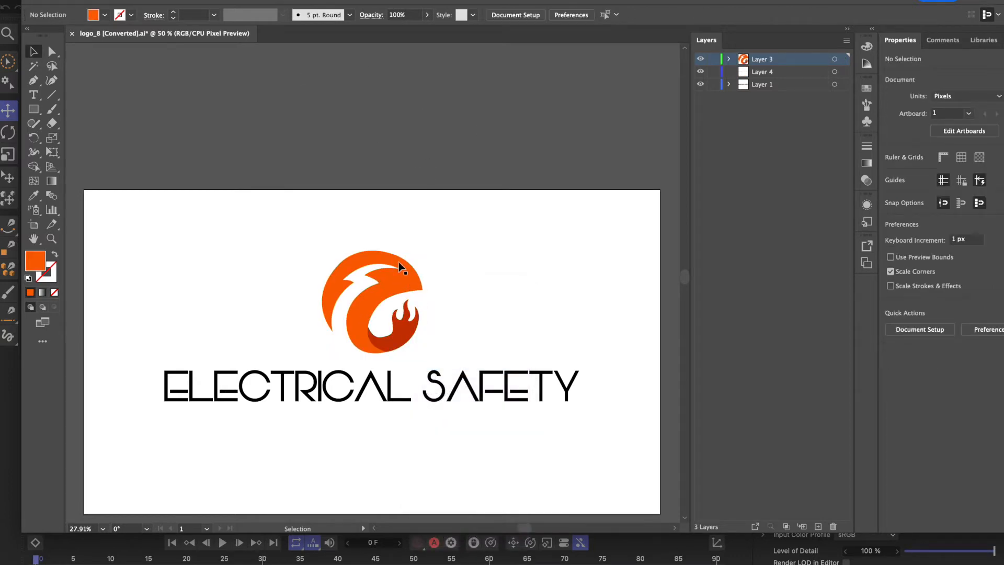
# Expand Layer 3 to check the new group, and delete the empty Layer 4.
pyautogui.click(728, 58)
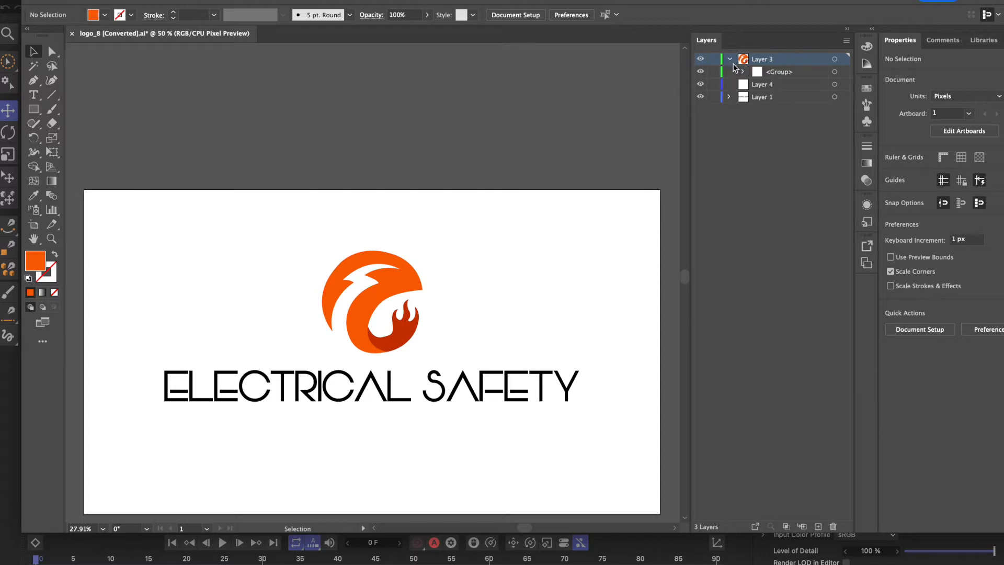
pyautogui.click(767, 86)
pyautogui.click(833, 526)
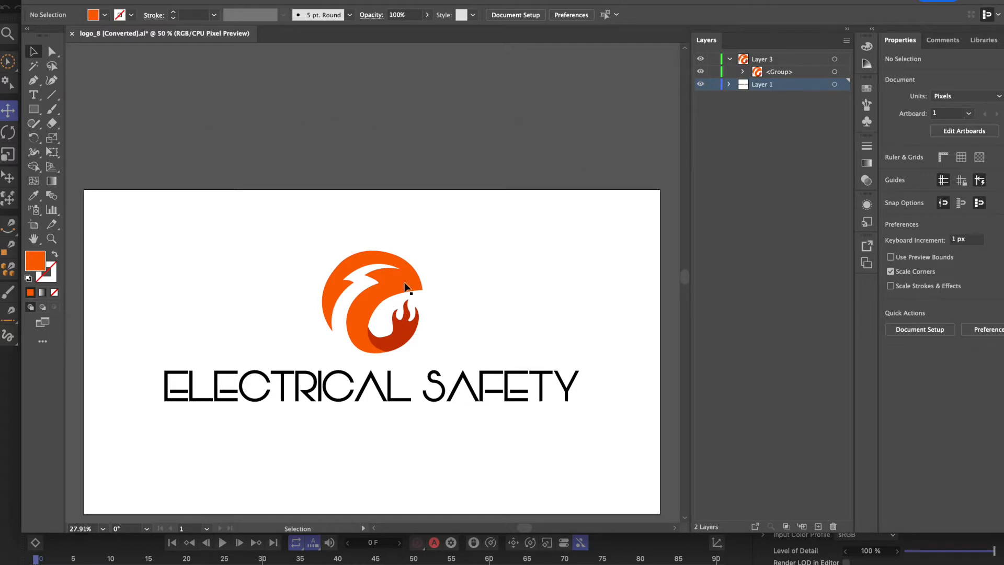
pyautogui.click(410, 287)
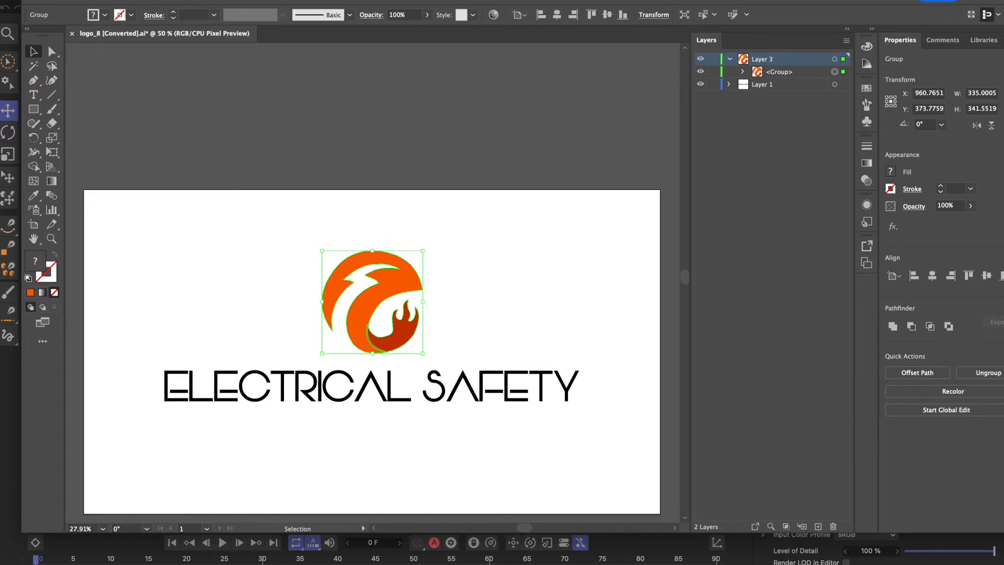
# Save the artwork on the computer as logo_8.ai in the 3D logo folder, replacing the existing file and using the Illustrator 8 version.
pyautogui.click(80, 0)
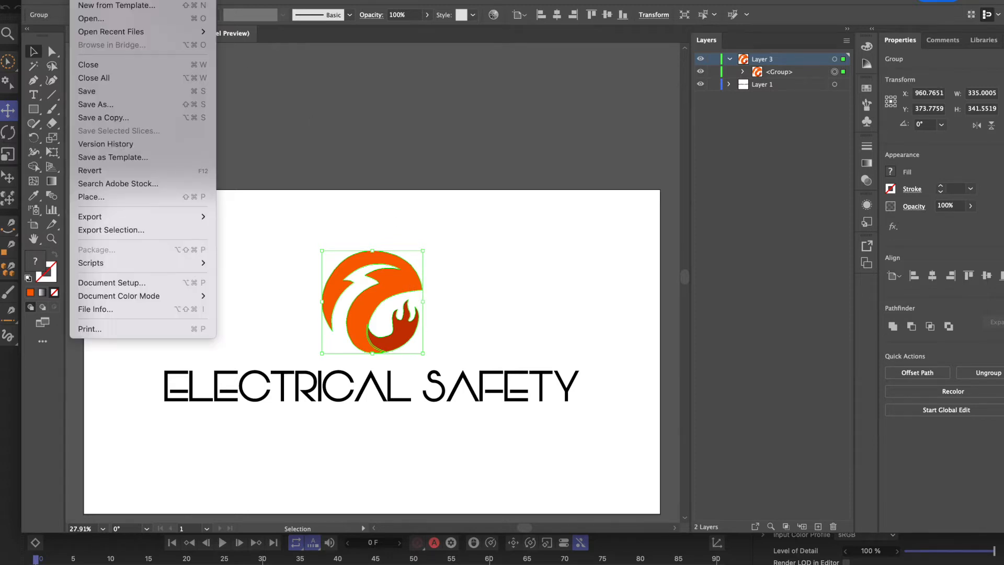
pyautogui.click(117, 99)
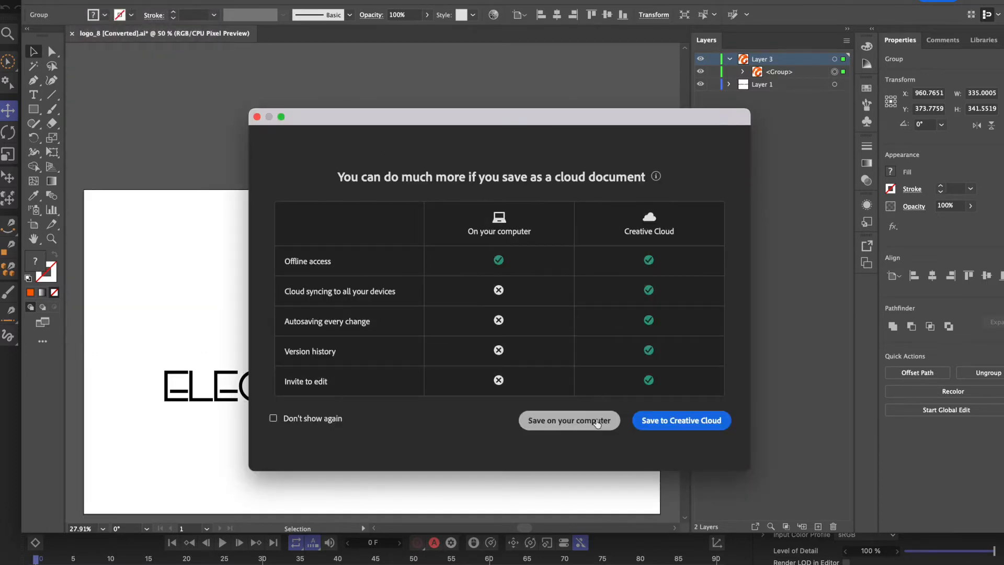
pyautogui.click(569, 420)
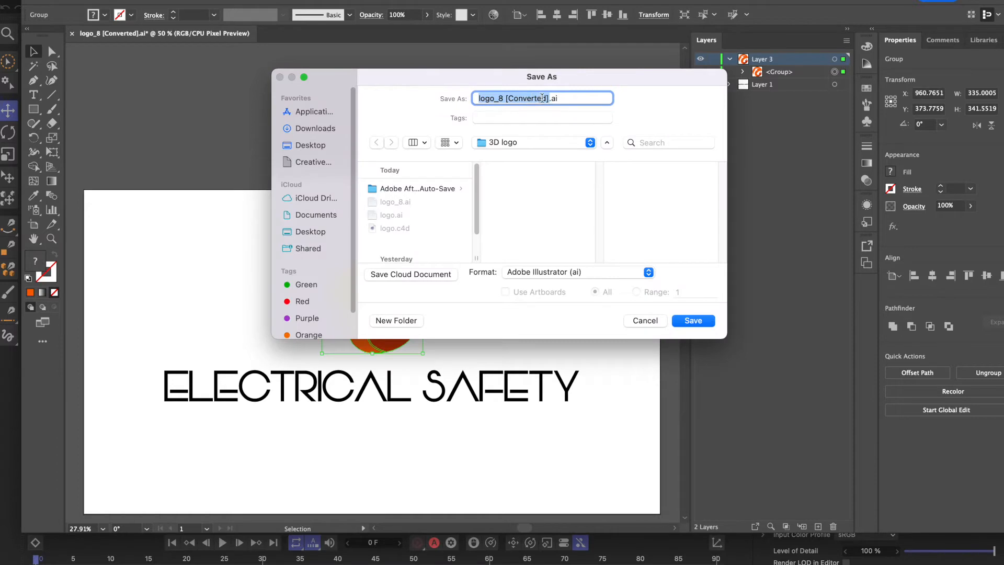
pyautogui.click(402, 202)
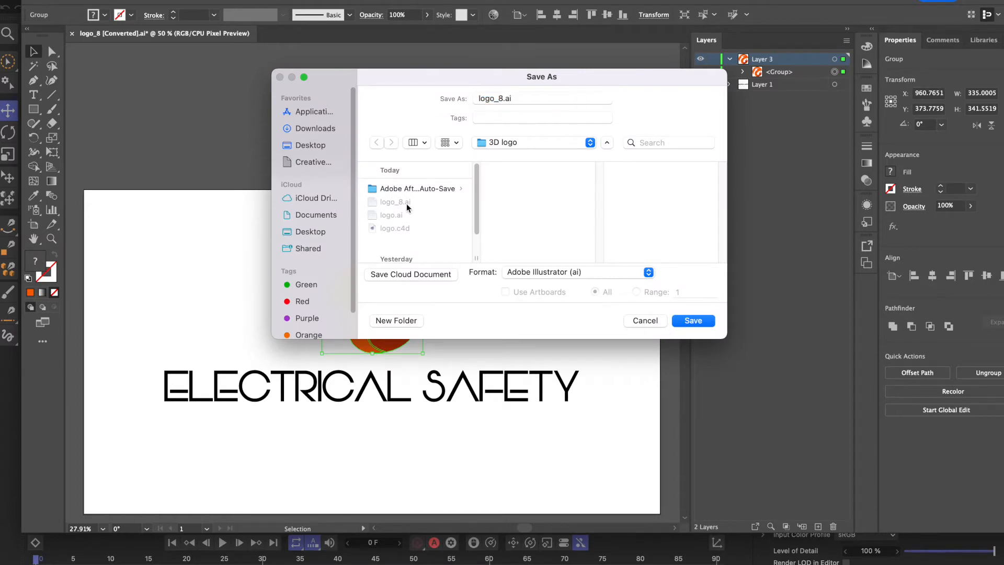
pyautogui.click(685, 324)
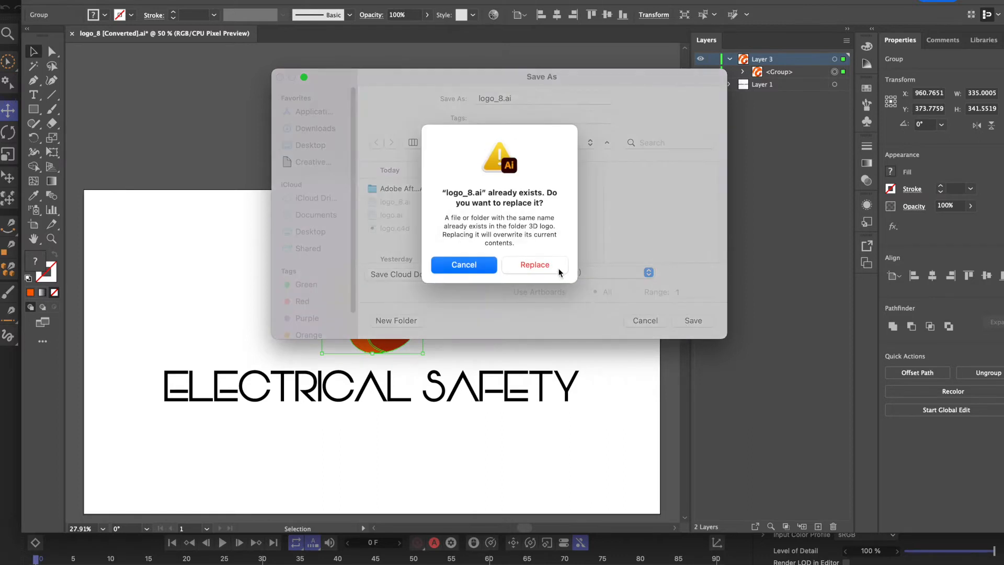
pyautogui.click(554, 268)
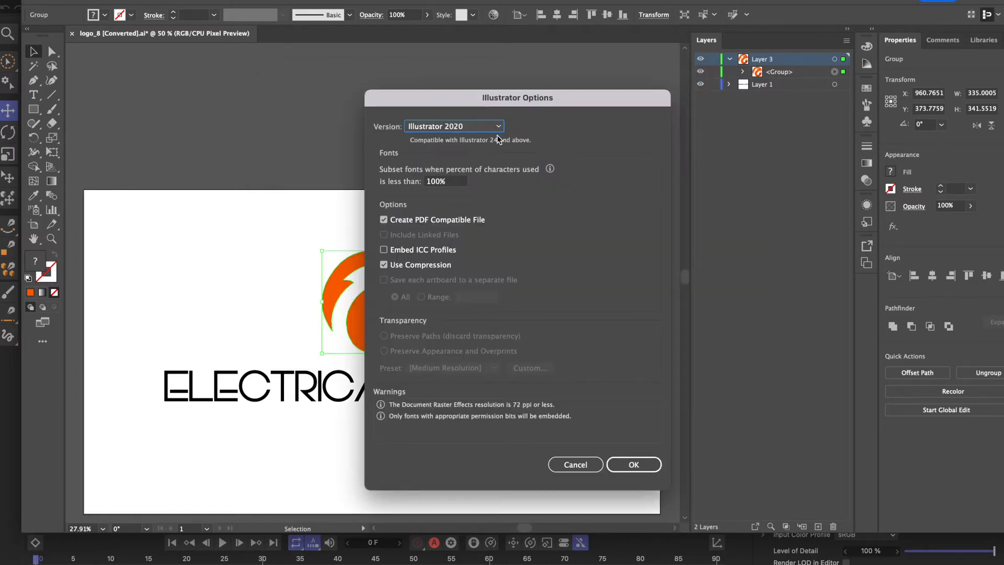
pyautogui.click(498, 128)
pyautogui.click(462, 287)
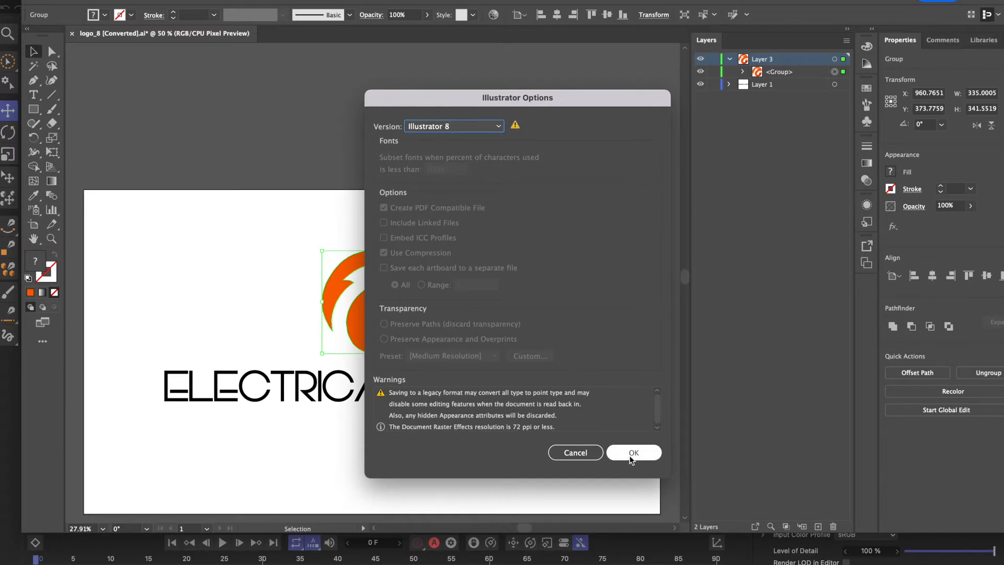
pyautogui.click(633, 453)
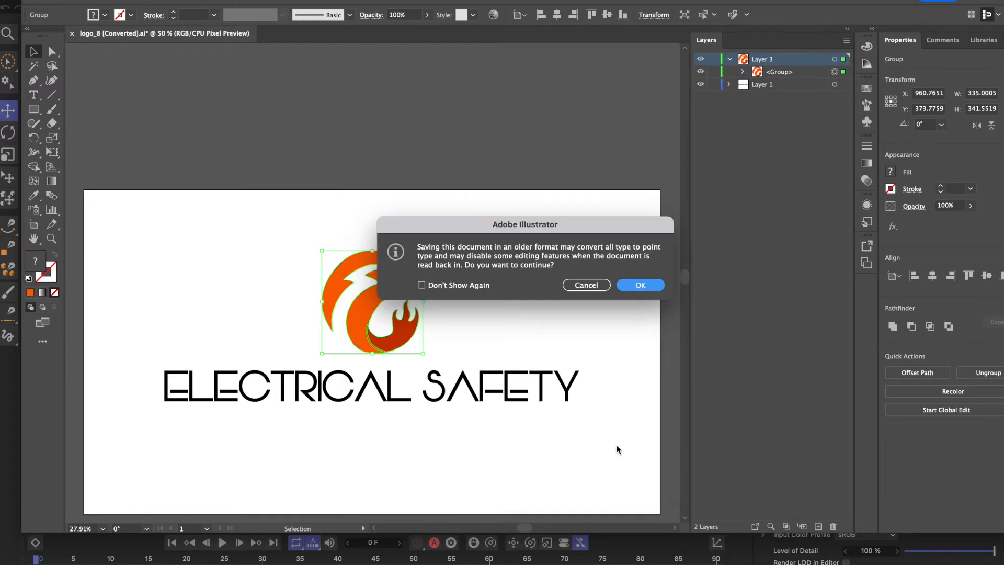
pyautogui.click(628, 292)
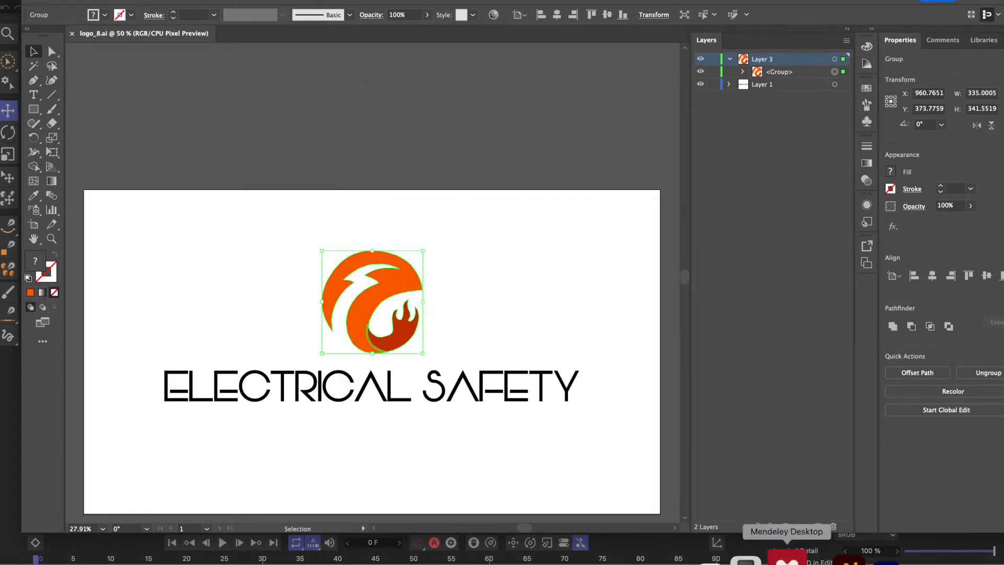
# Switch to Cinema 4D and close the old logo_8.ai project without saving its changes.
pyautogui.click(868, 555)
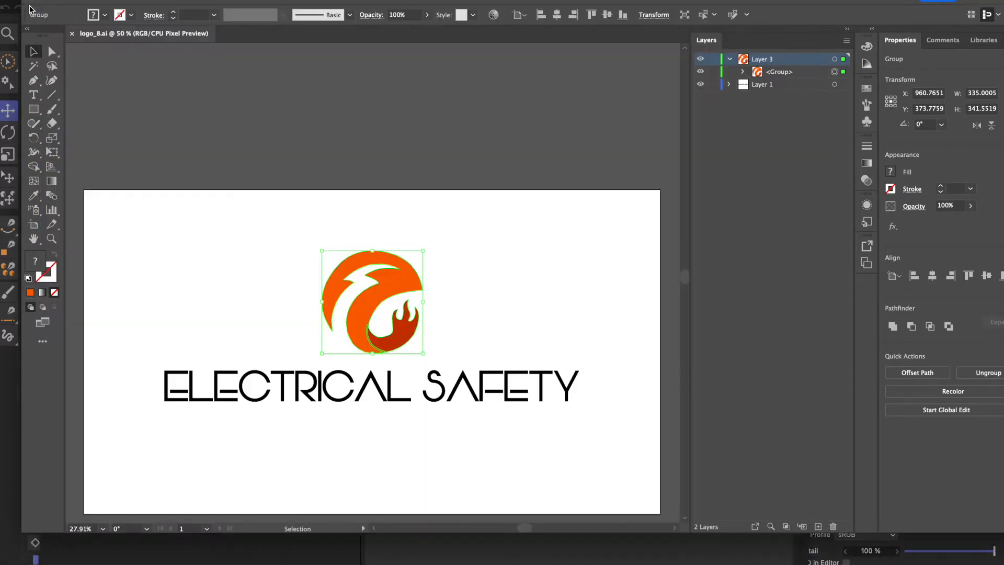
pyautogui.click(35, 11)
pyautogui.click(14, 2)
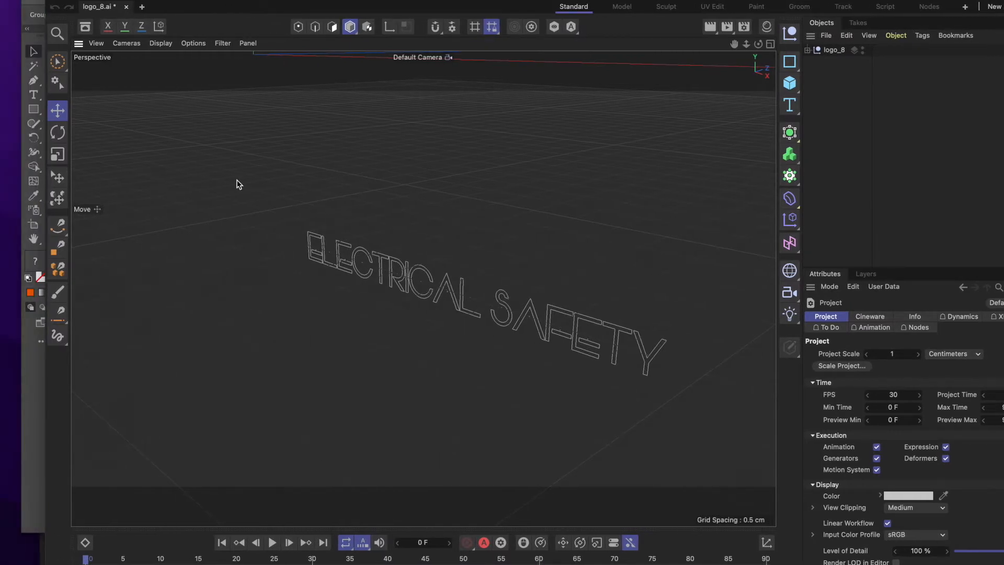
pyautogui.click(127, 9)
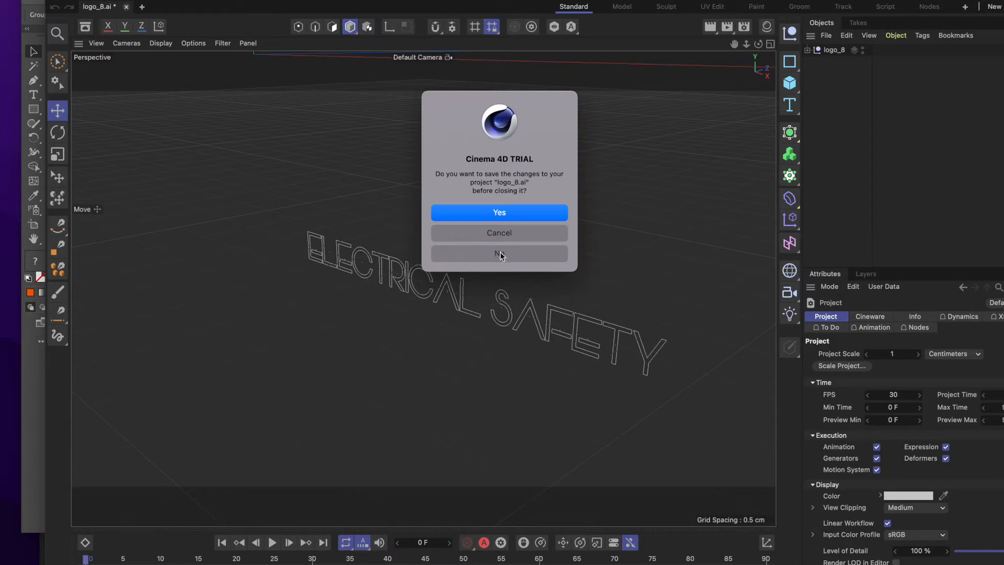
pyautogui.click(499, 254)
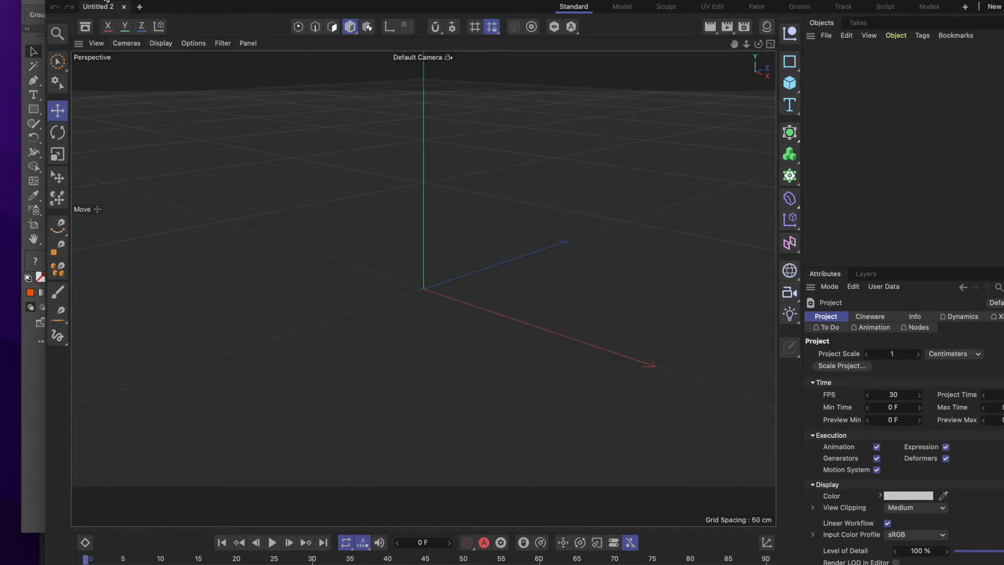
# Open logo_8.ai from the 3D logo folder, importing it at scale 1 centimeter with Connect Splines and Group Splines off.
pyautogui.click(107, 0)
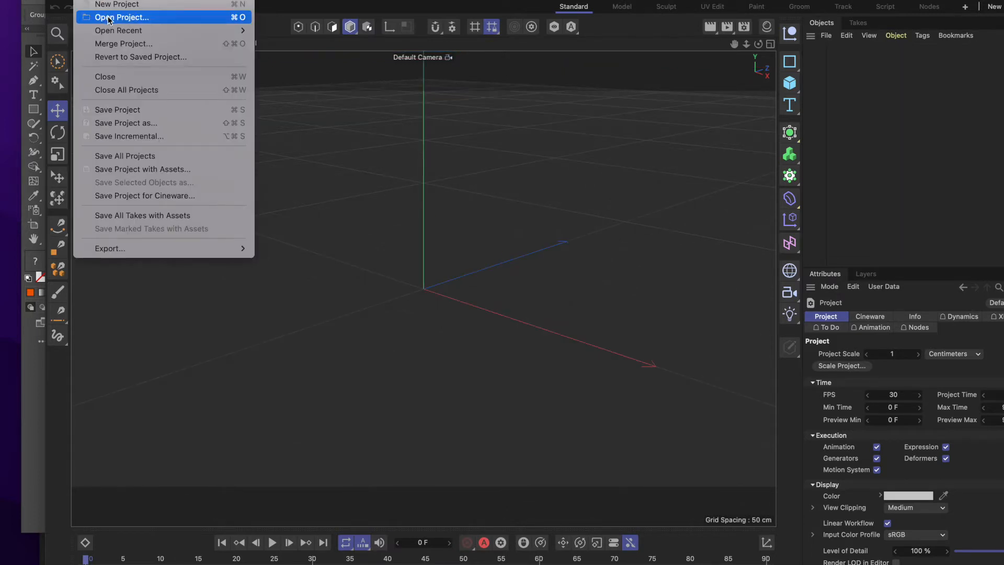
pyautogui.click(109, 21)
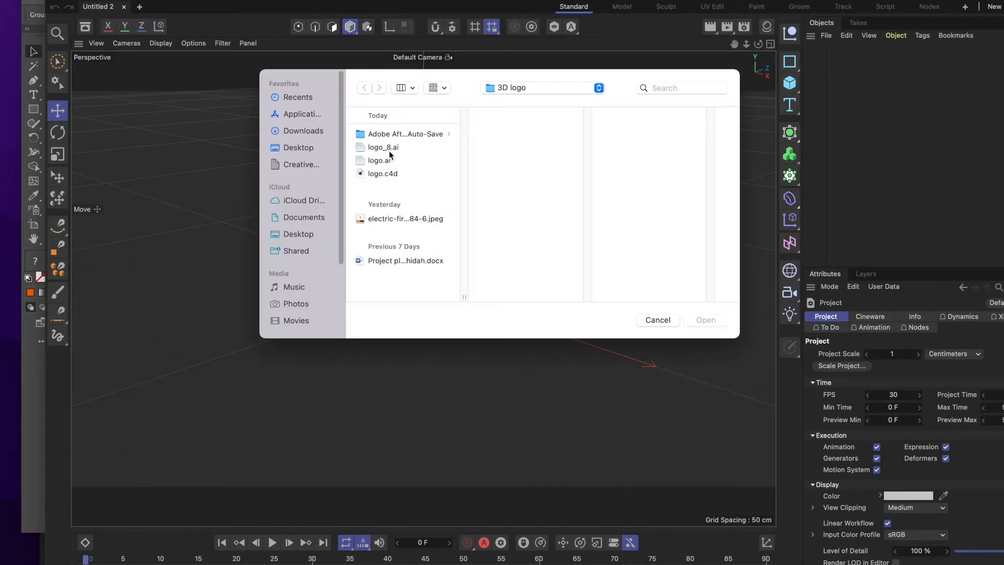
pyautogui.click(389, 148)
pyautogui.click(700, 321)
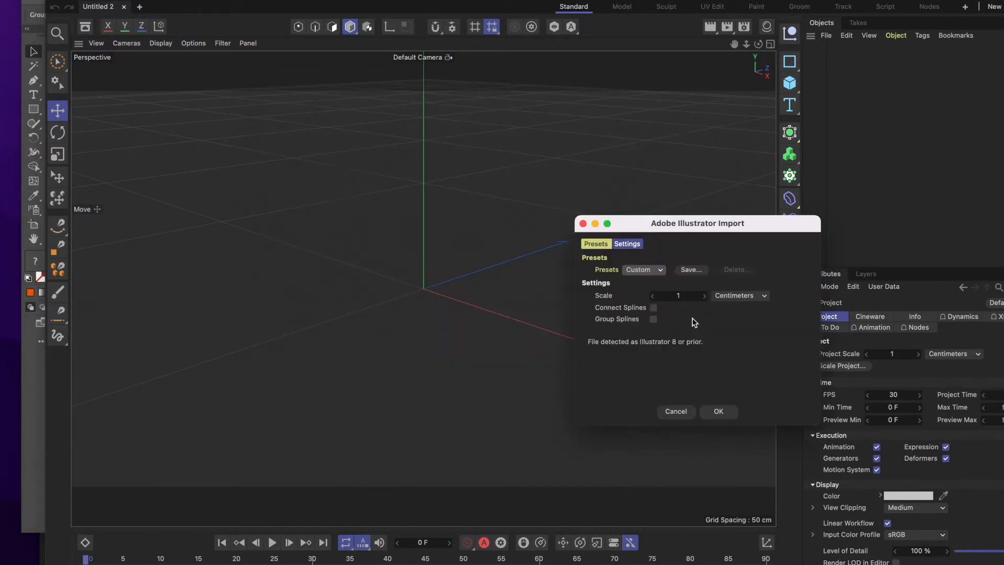
pyautogui.click(718, 411)
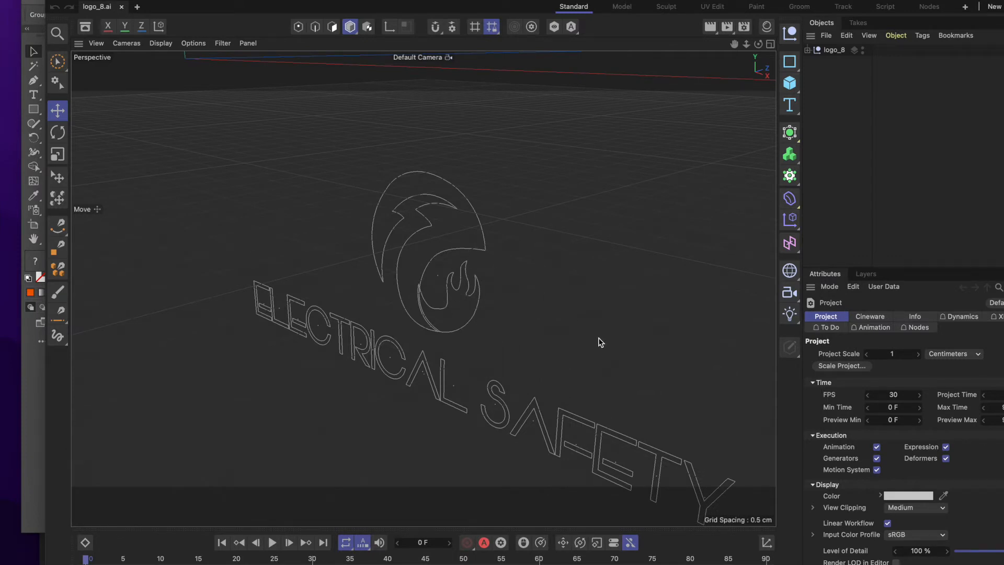
# Set the logo_8 null's X and Y position coordinates to 0 cm.
pyautogui.scroll(-5, 601, 341)
pyautogui.scroll(-1, 599, 340)
pyautogui.scroll(1, 567, 317)
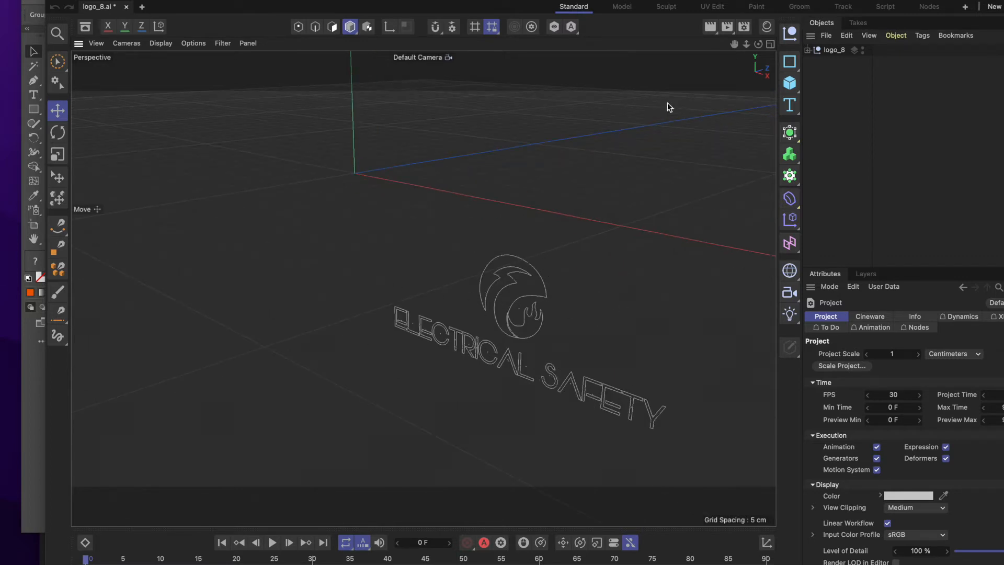
pyautogui.click(833, 51)
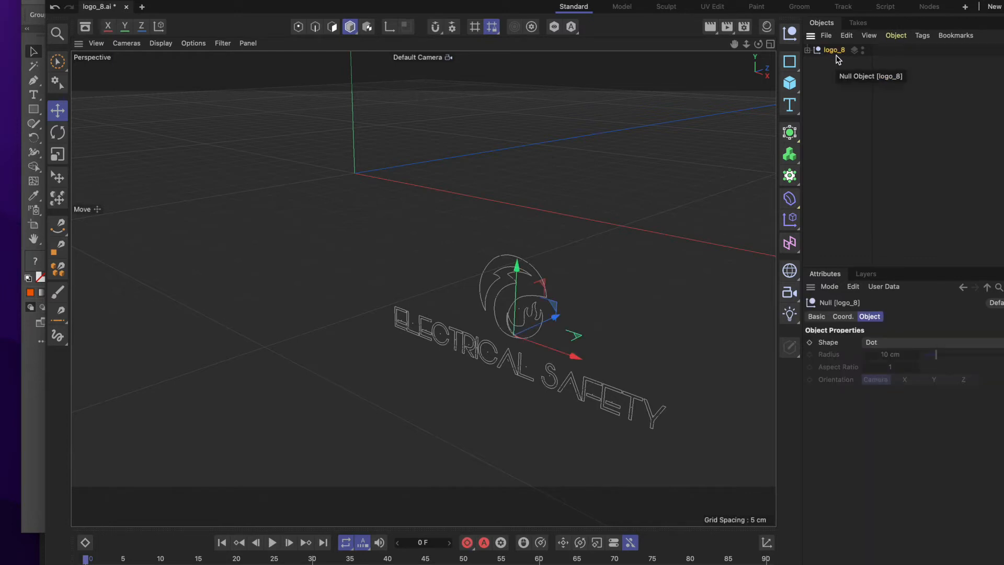
pyautogui.click(849, 317)
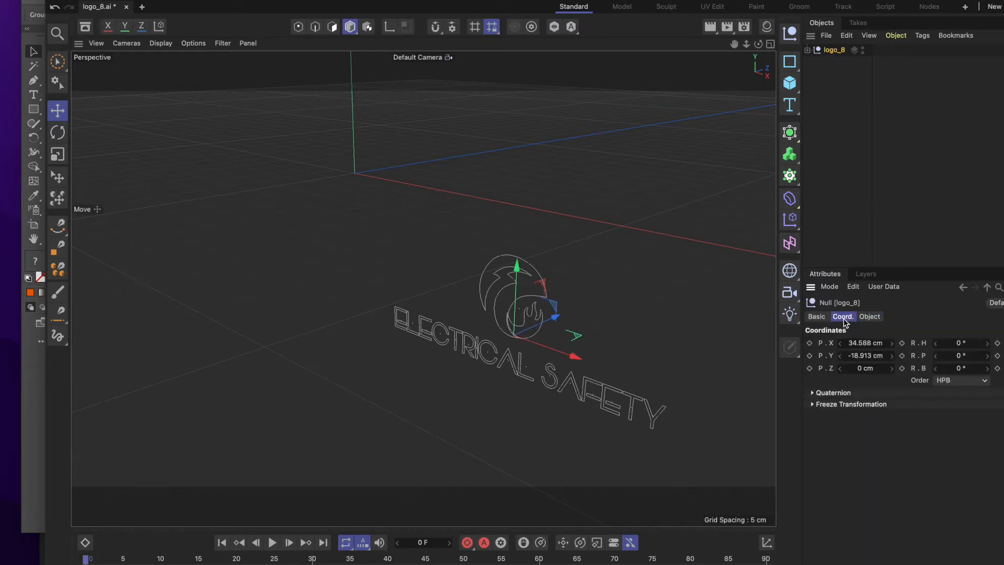
pyautogui.click(861, 344)
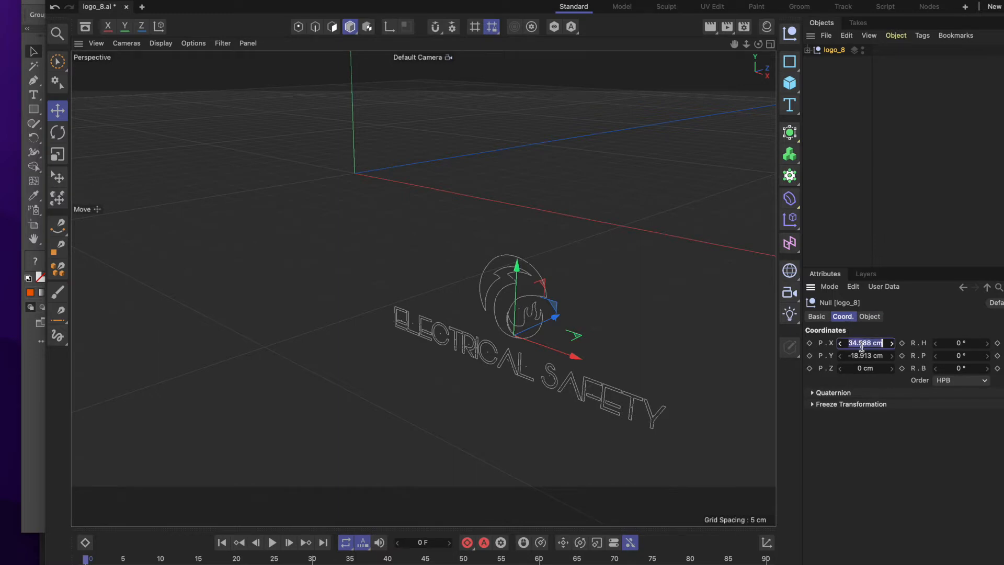
pyautogui.write('0')
pyautogui.click(864, 356)
pyautogui.press('BackSpace')
pyautogui.write('0')
pyautogui.press('Tab')
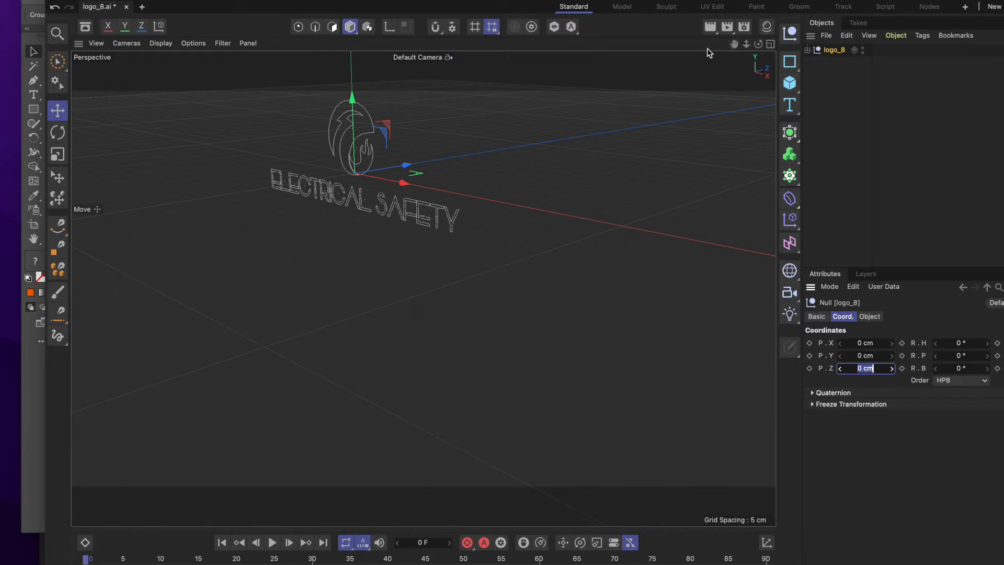
# Examine the logo by panning, zooming and orbiting the perspective view, and switch to the four-viewport layout.
pyautogui.click(735, 45)
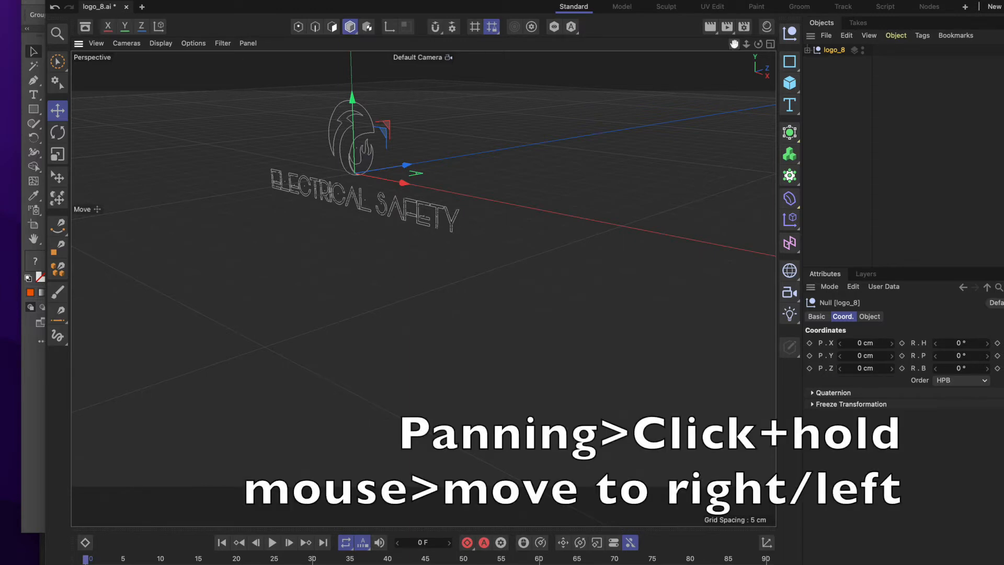
pyautogui.moveTo(735, 46); pyautogui.dragTo(728, 54)
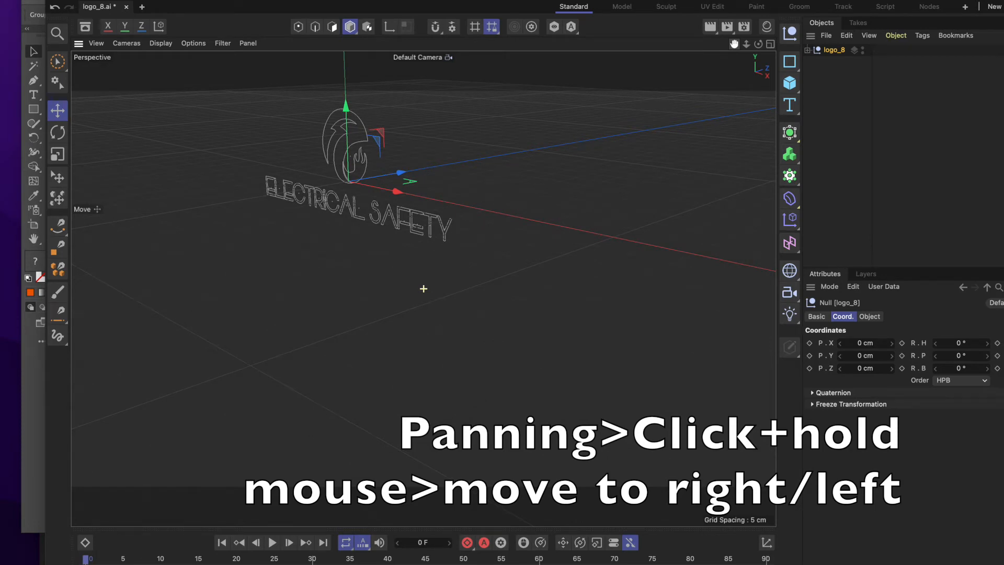
pyautogui.moveTo(728, 54); pyautogui.dragTo(736, 45)
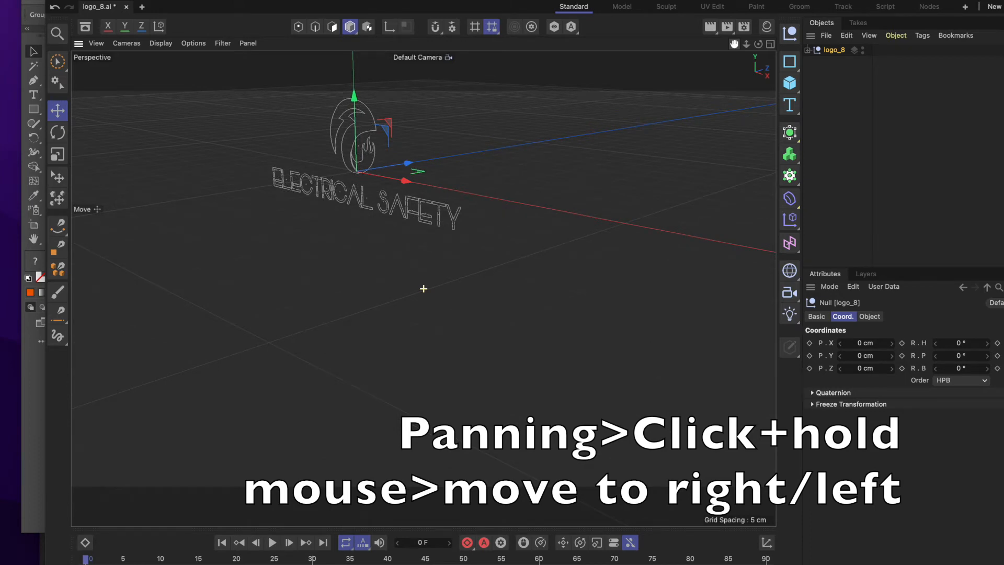
pyautogui.moveTo(734, 44)
pyautogui.mouseDown()
pyautogui.moveTo(665, 51)
pyautogui.moveTo(945, 60)
pyautogui.moveTo(652, 41)
pyautogui.moveTo(866, 46)
pyautogui.moveTo(774, 47)
pyautogui.moveTo(765, 37)
pyautogui.moveTo(764, 49)
pyautogui.moveTo(619, 42)
pyautogui.moveTo(782, 59)
pyautogui.moveTo(692, 61)
pyautogui.moveTo(733, 61)
pyautogui.mouseUp()
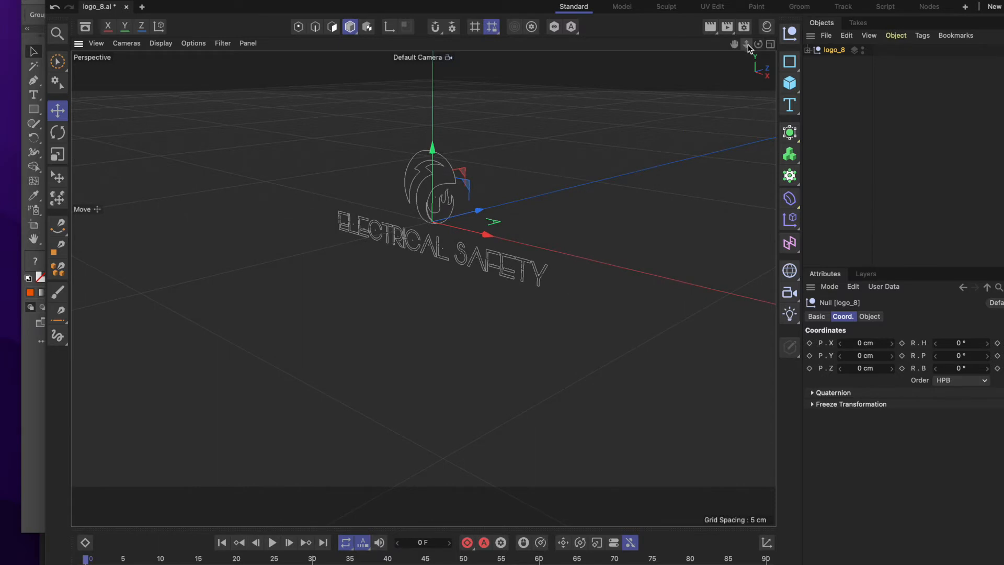
pyautogui.moveTo(748, 46); pyautogui.dragTo(726, 48)
pyautogui.scroll(6, 423, 288)
pyautogui.scroll(-3, 424, 288)
pyautogui.moveTo(737, 46); pyautogui.dragTo(720, 154)
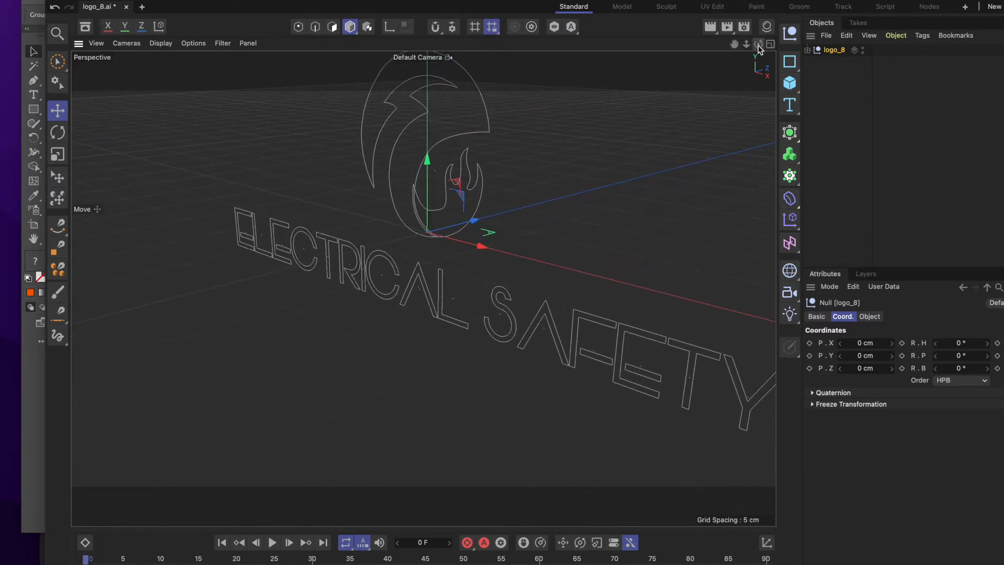
pyautogui.moveTo(758, 45); pyautogui.dragTo(703, 55)
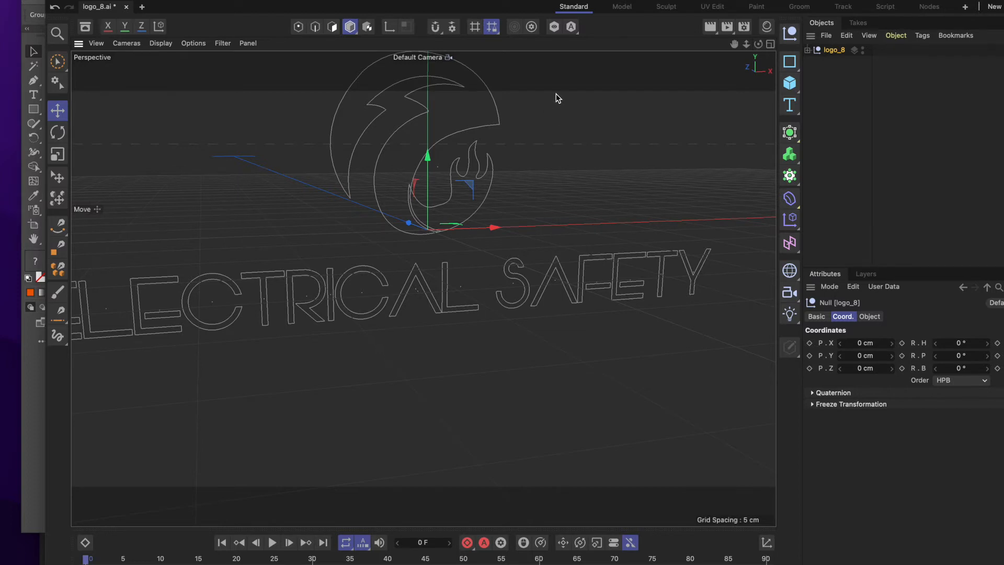
pyautogui.click(770, 44)
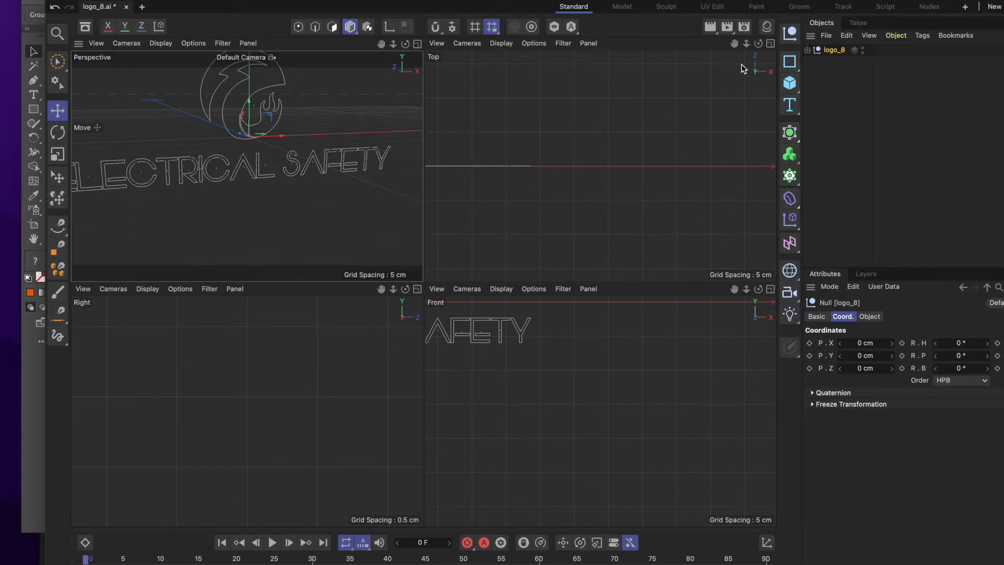
# Deselect all objects and maximize the Top viewport from the four-viewport layout.
pyautogui.click(770, 45)
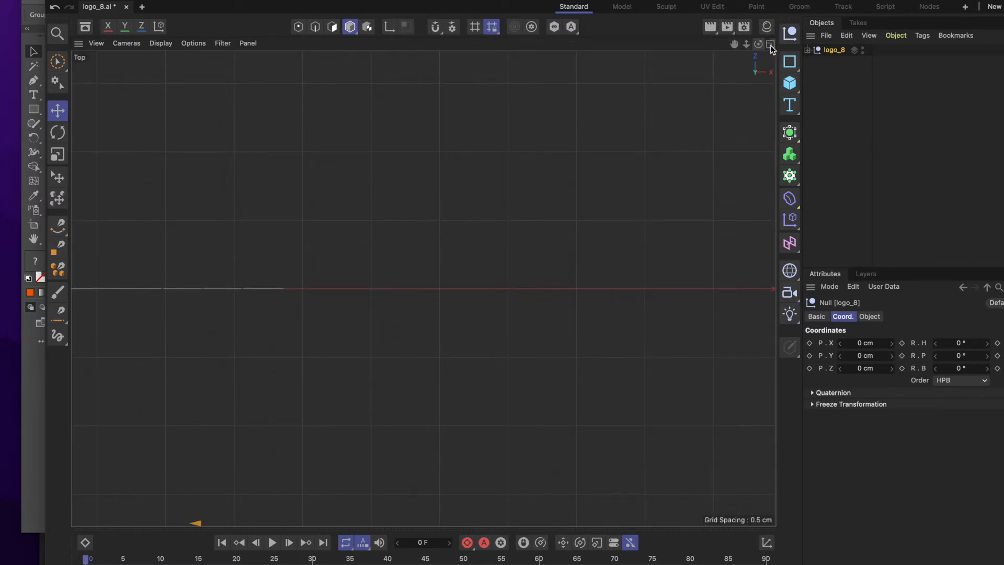
pyautogui.click(770, 44)
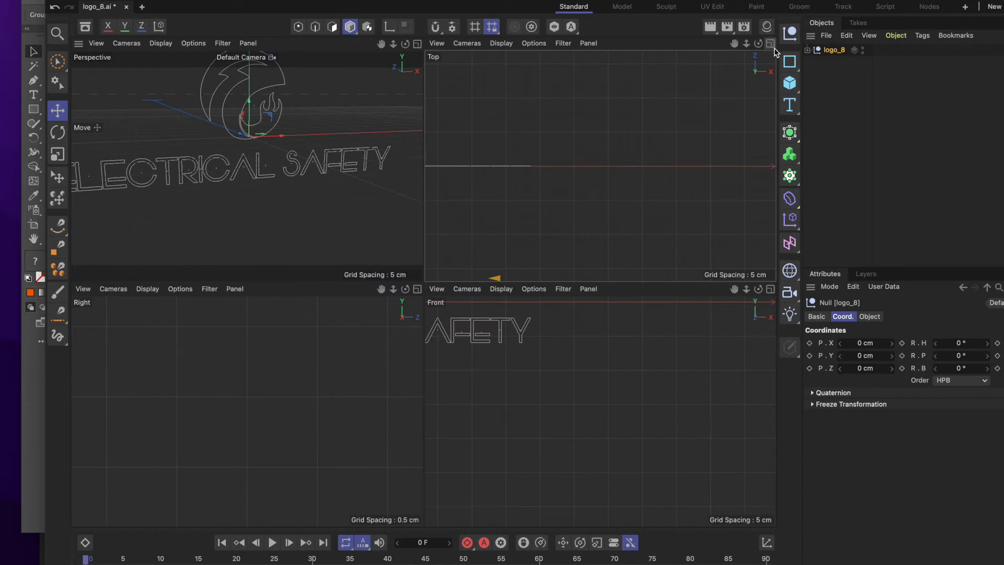
pyautogui.click(346, 72)
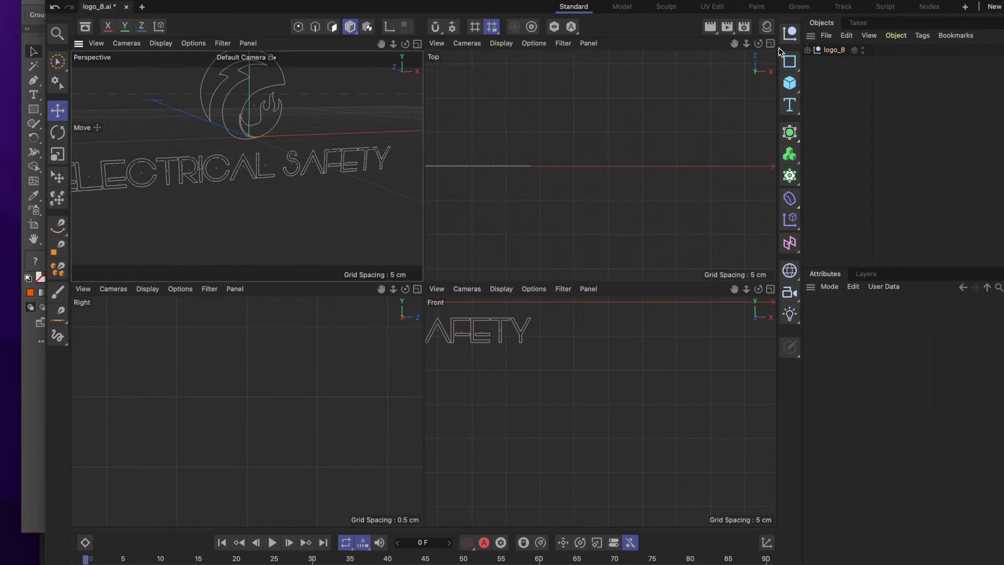
pyautogui.click(770, 44)
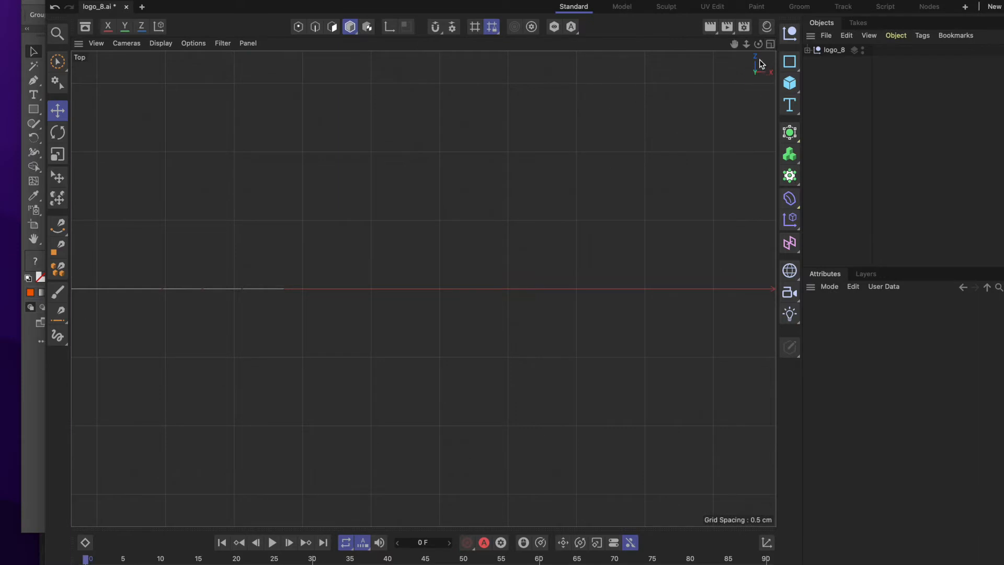
pyautogui.click(770, 44)
pyautogui.click(245, 177)
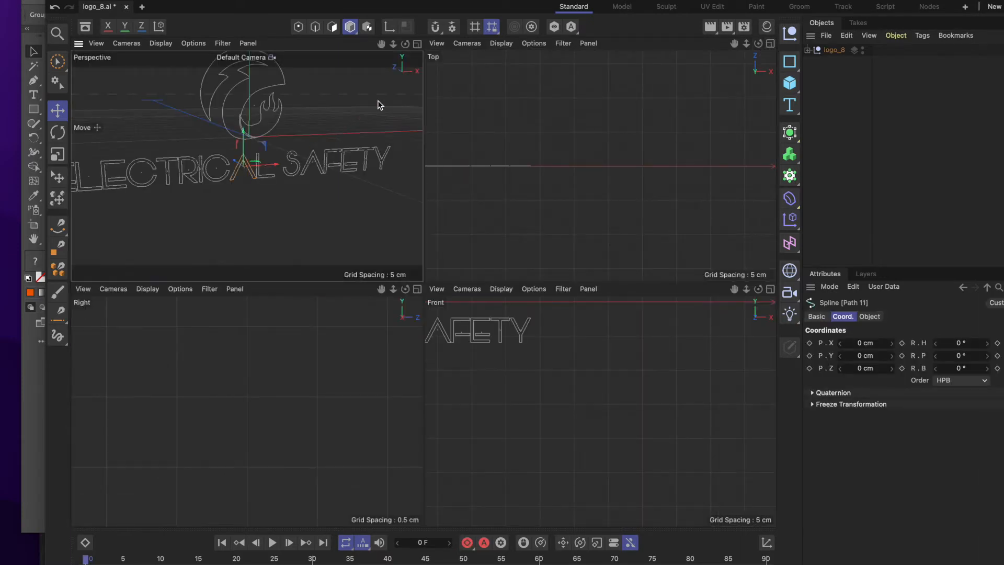
pyautogui.click(164, 71)
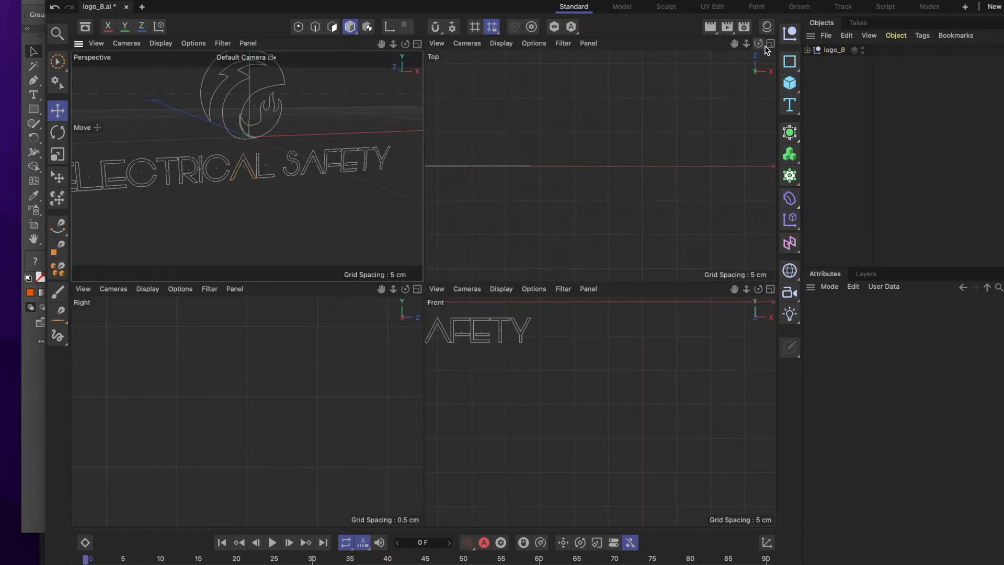
pyautogui.click(771, 43)
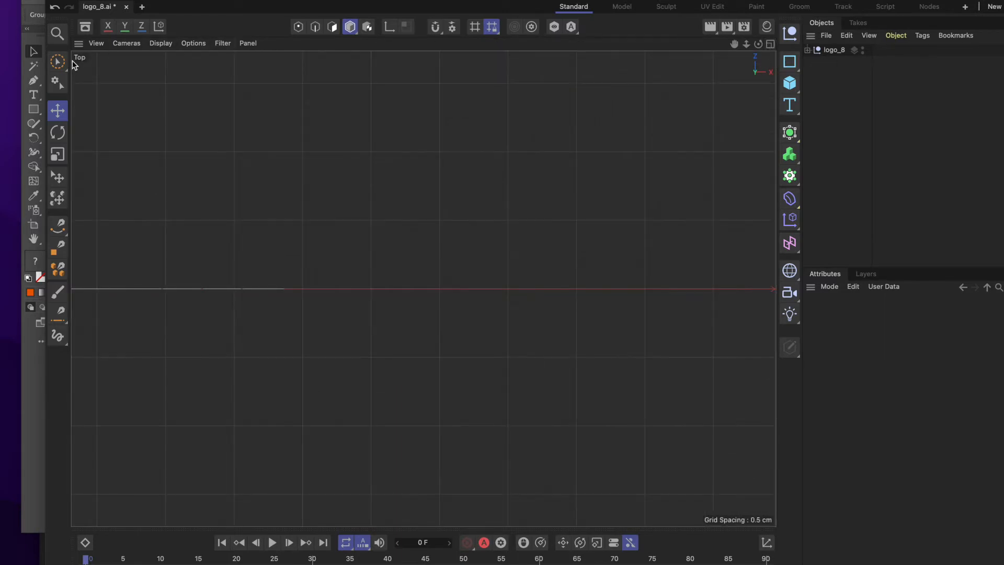
pyautogui.click(102, 45)
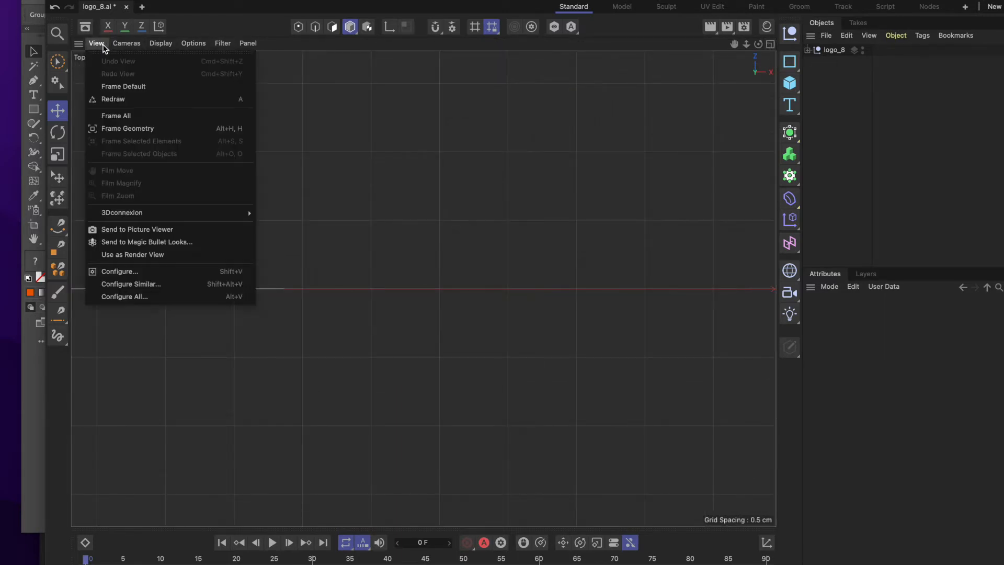
pyautogui.moveTo(162, 46)
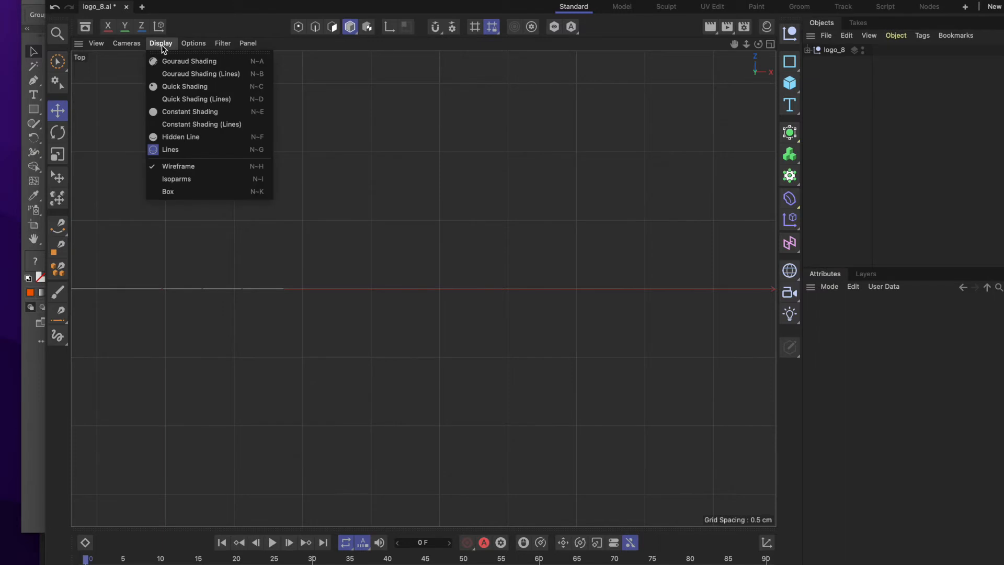
pyautogui.click(81, 62)
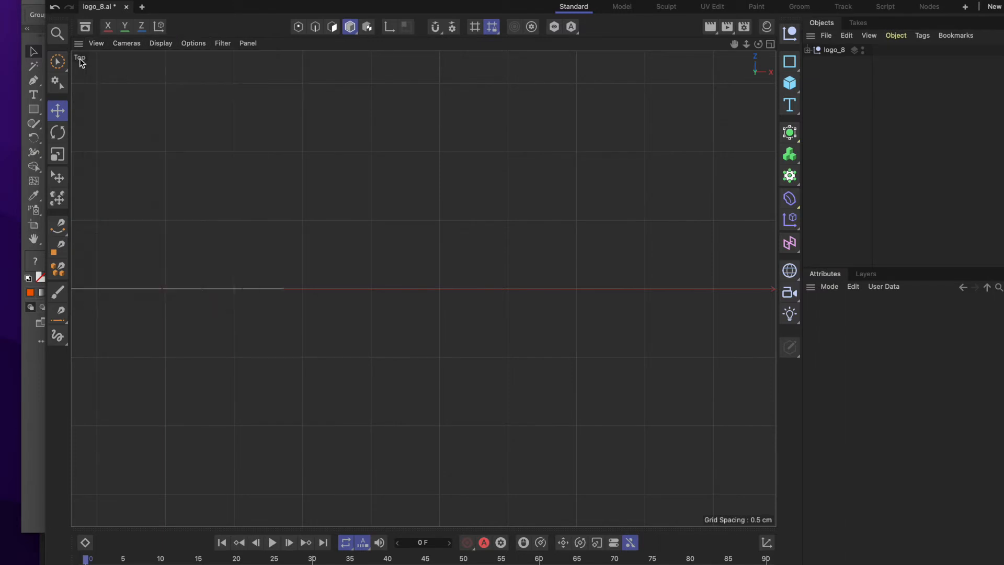
pyautogui.click(79, 44)
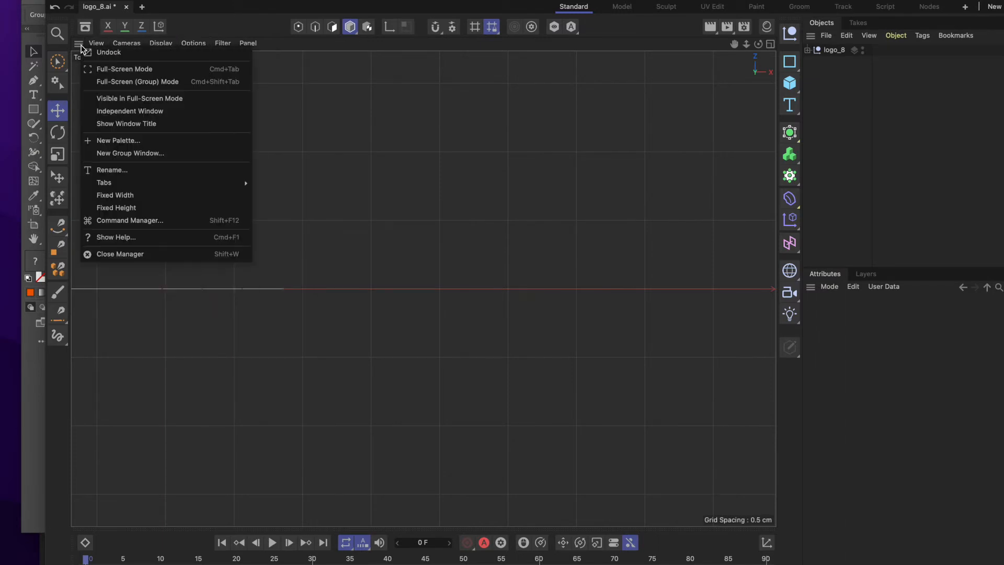
pyautogui.press('Escape')
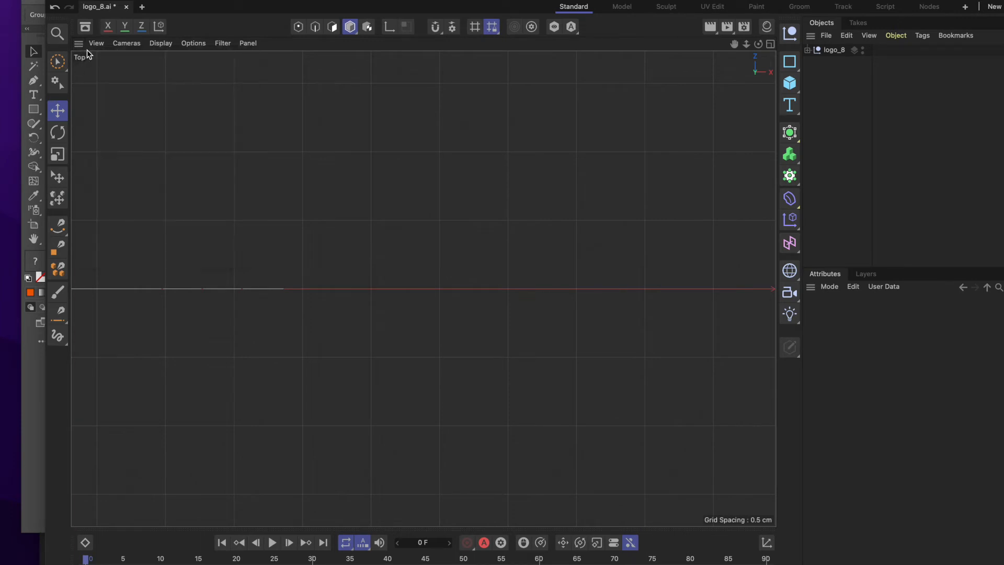
pyautogui.click(92, 43)
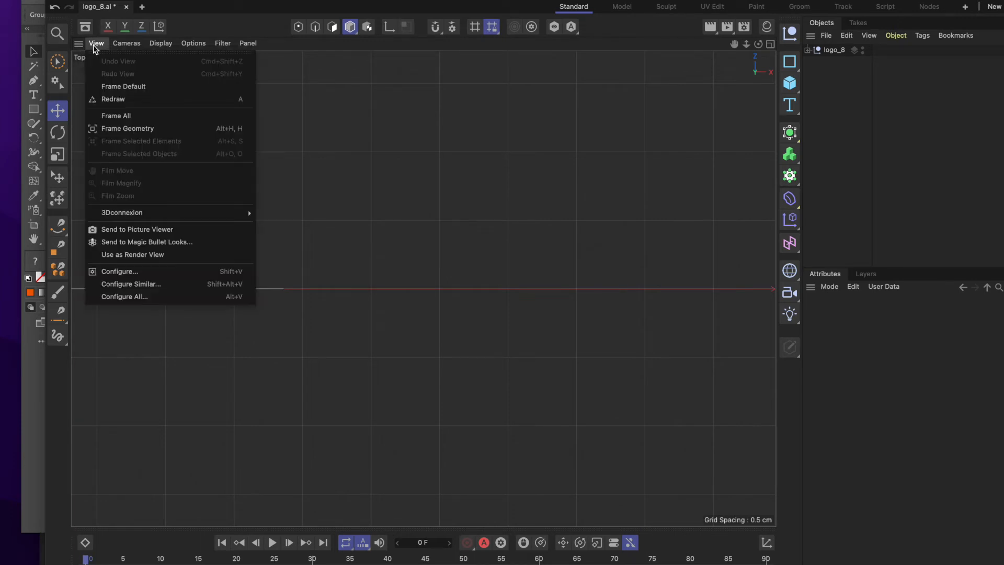
pyautogui.click(80, 59)
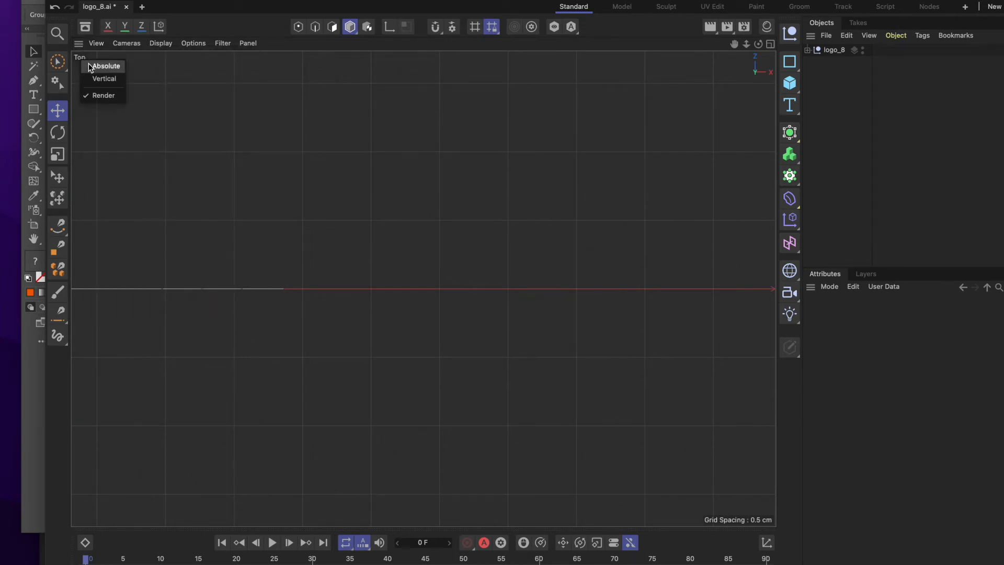
pyautogui.click(89, 68)
pyautogui.click(81, 58)
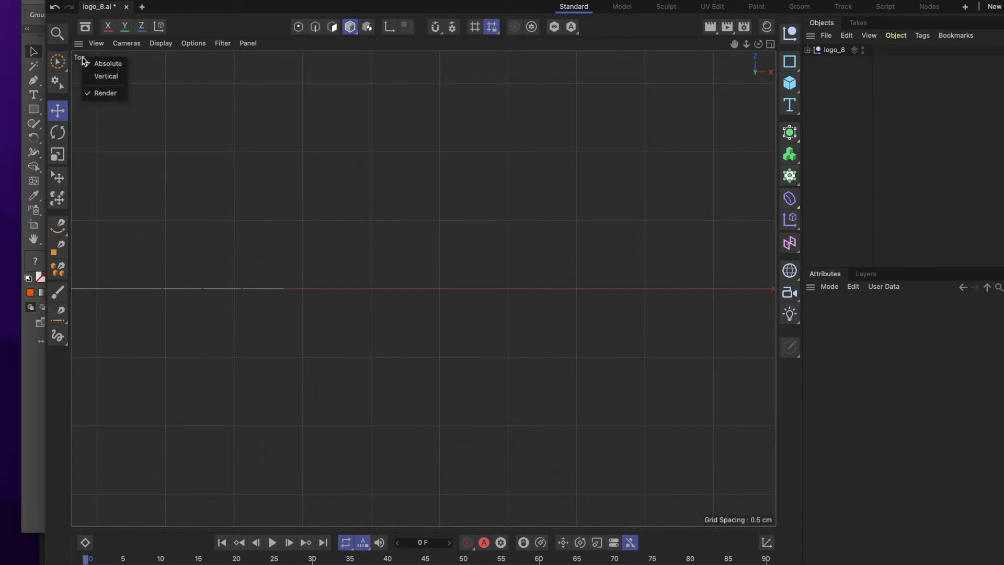
pyautogui.click(117, 43)
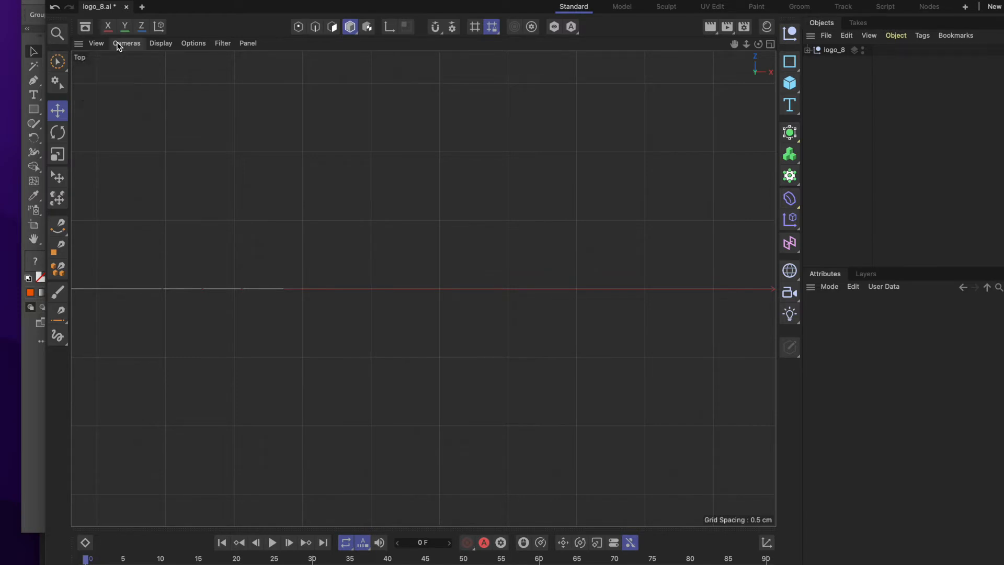
# Try the Perspective camera and the Left camera in the maximized viewport.
pyautogui.click(118, 45)
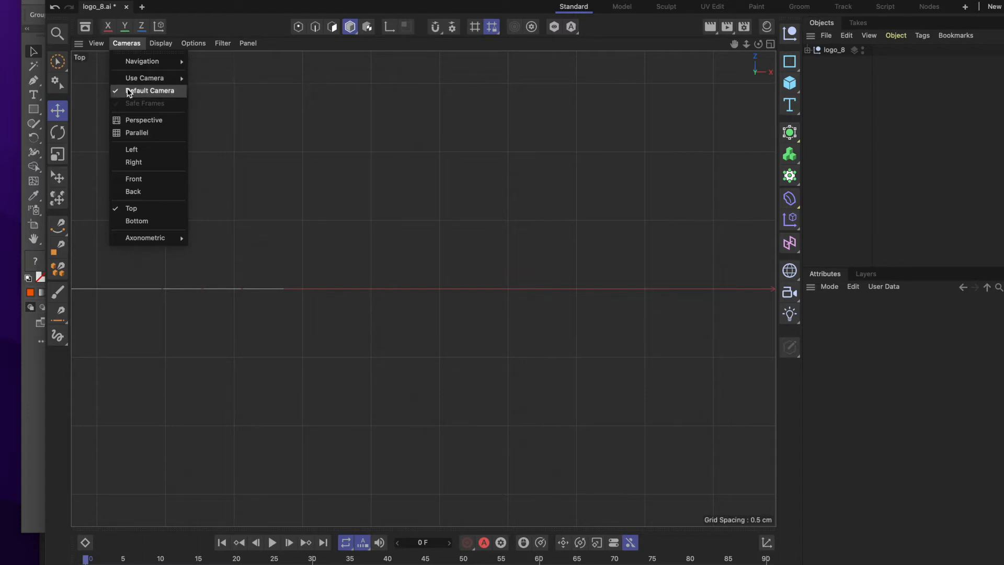
pyautogui.click(142, 120)
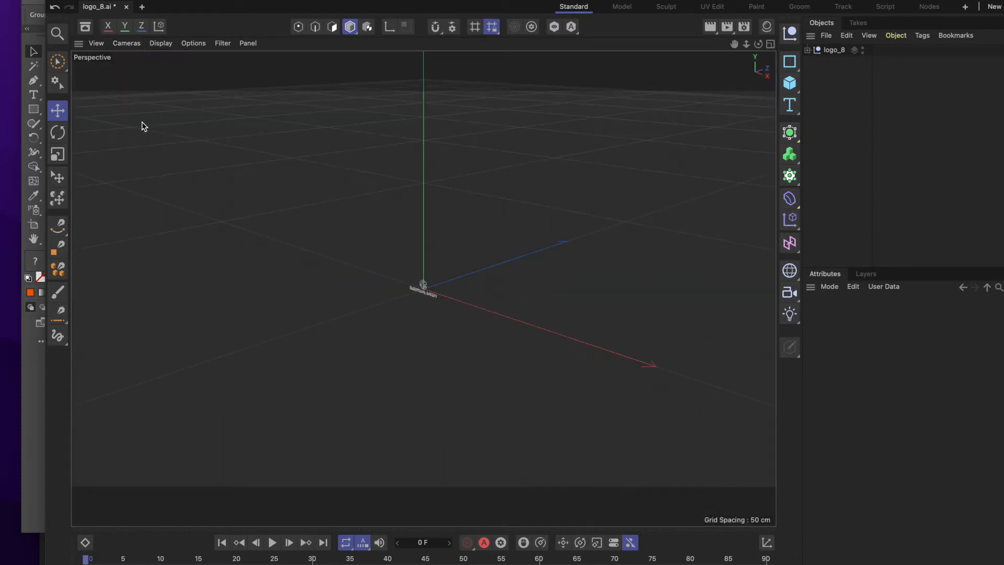
pyautogui.click(128, 43)
pyautogui.click(96, 46)
pyautogui.click(96, 46)
pyautogui.moveTo(128, 43)
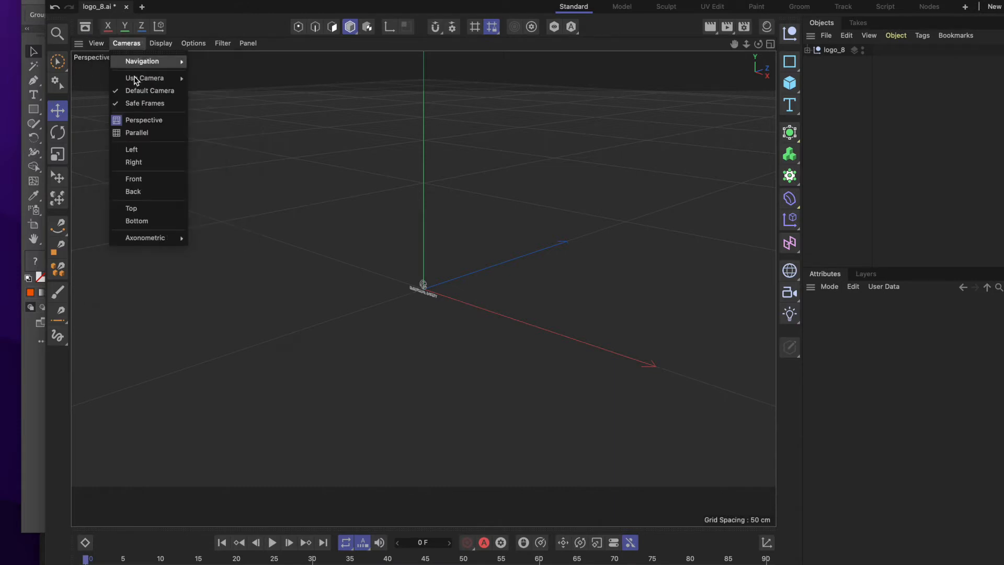
pyautogui.click(144, 151)
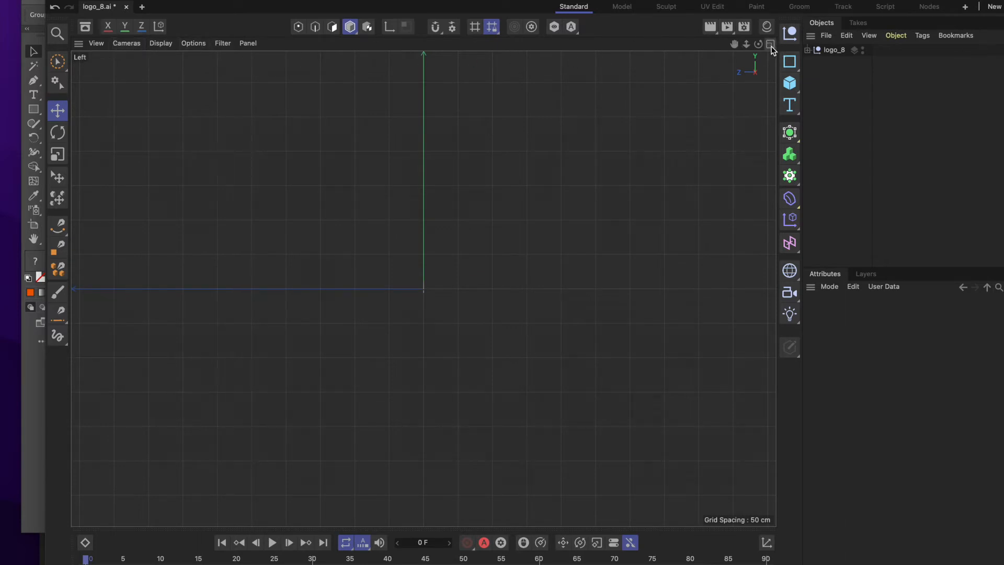
# Set the maximized viewport's camera to Perspective and zoom in until the logo is large enough to work on.
pyautogui.click(131, 48)
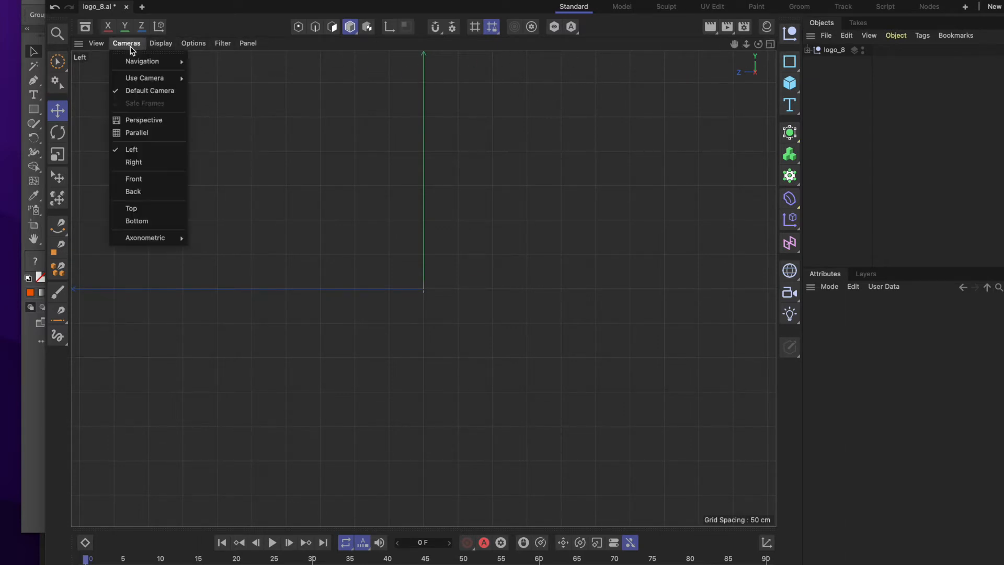
pyautogui.click(144, 121)
pyautogui.scroll(10, 408, 290)
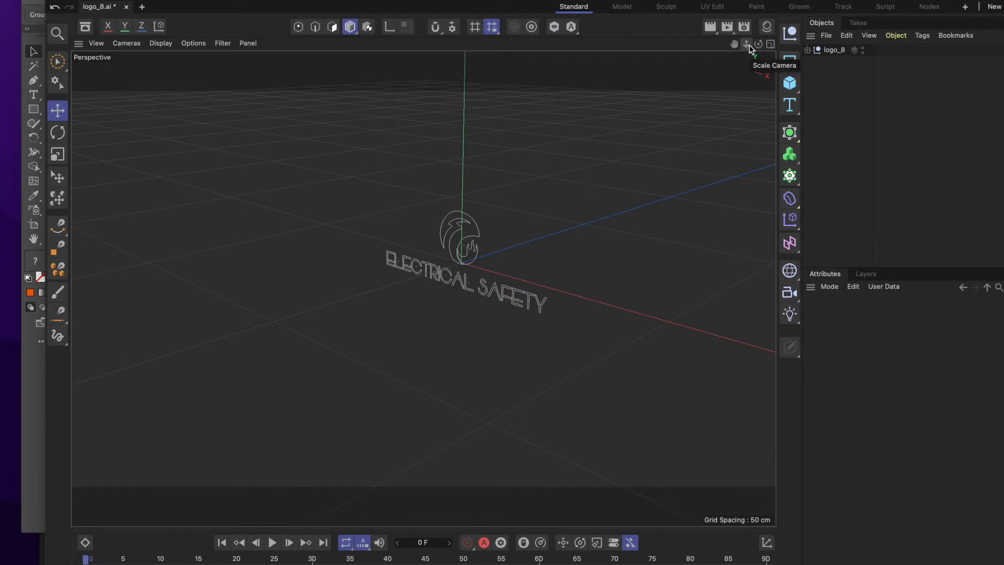
pyautogui.moveTo(749, 45)
pyautogui.mouseDown()
pyautogui.moveTo(729, 47)
pyautogui.moveTo(751, 47)
pyautogui.mouseUp()
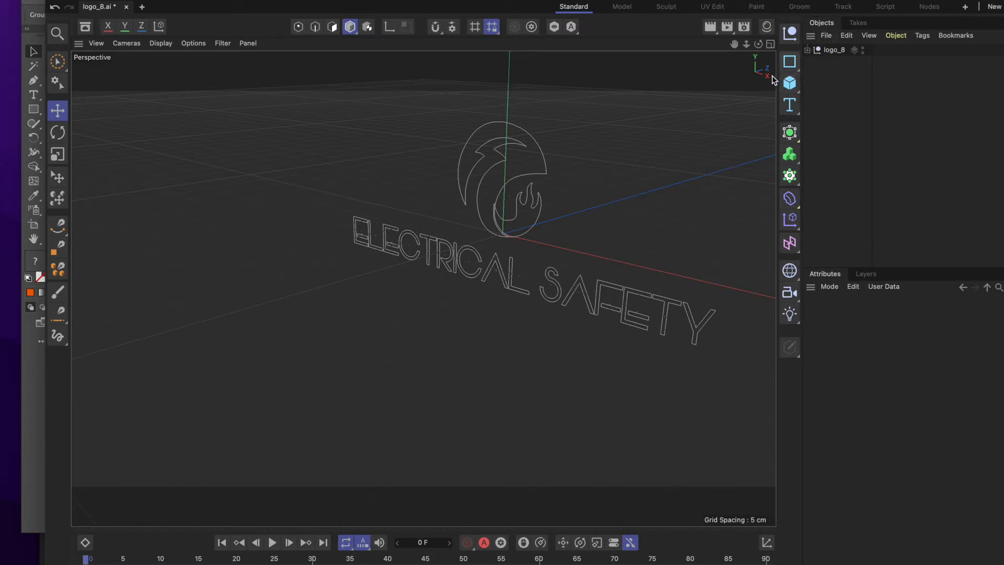
# Expand the logo_8 null and examine the groups inside Layer 1, collapsing that layer again.
pyautogui.click(834, 51)
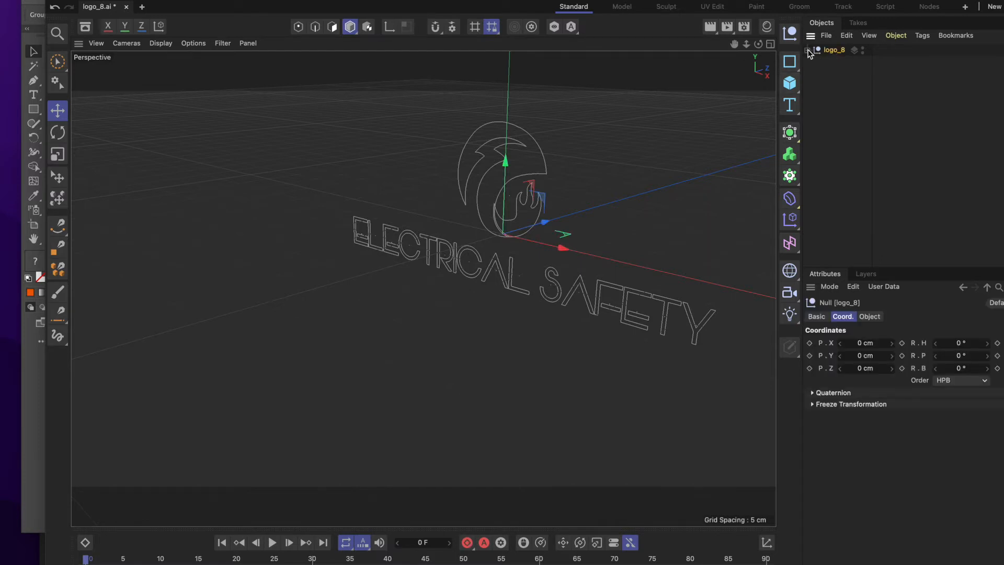
pyautogui.click(808, 51)
pyautogui.click(838, 64)
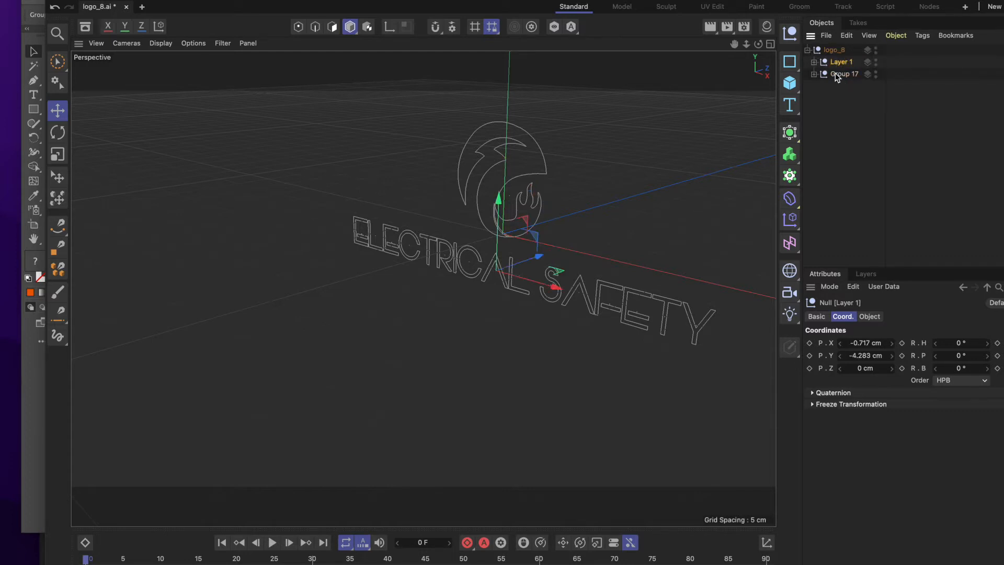
pyautogui.click(814, 62)
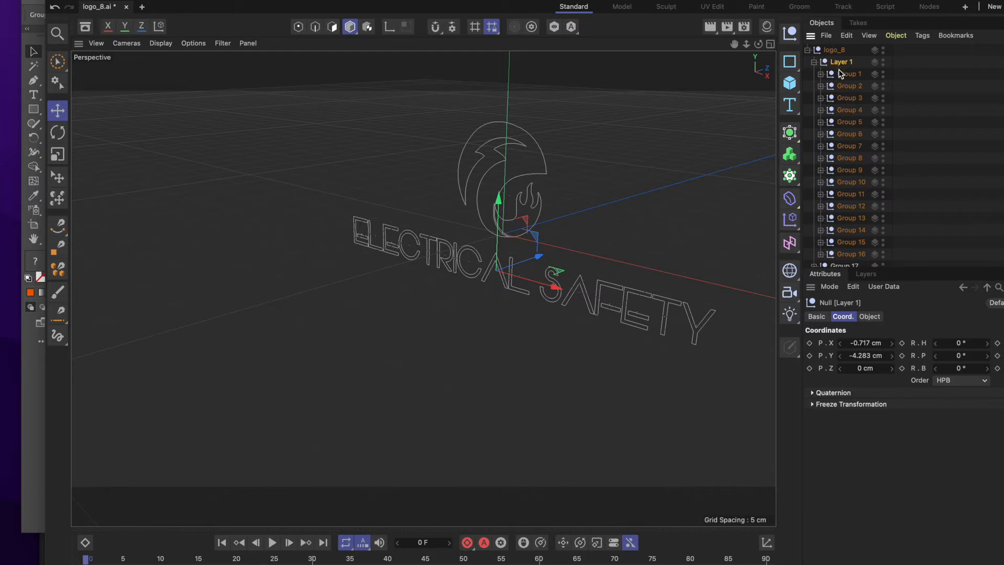
pyautogui.scroll(-1, 838, 106)
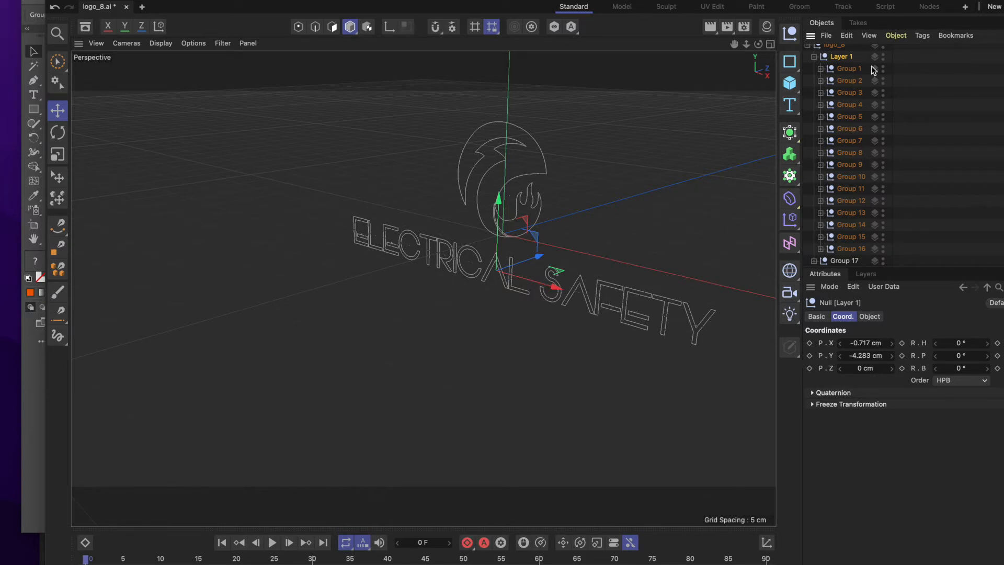
pyautogui.click(813, 56)
# Expand Group 17 and select Path 21 and Path 22 in turn to identify which emblem shape each is.
pyautogui.click(814, 74)
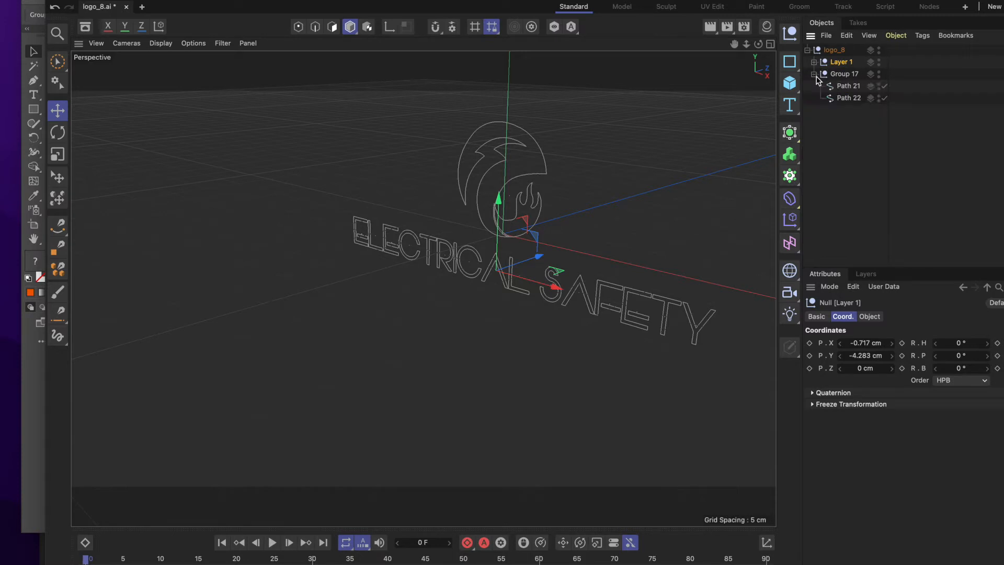
pyautogui.click(842, 86)
pyautogui.click(847, 98)
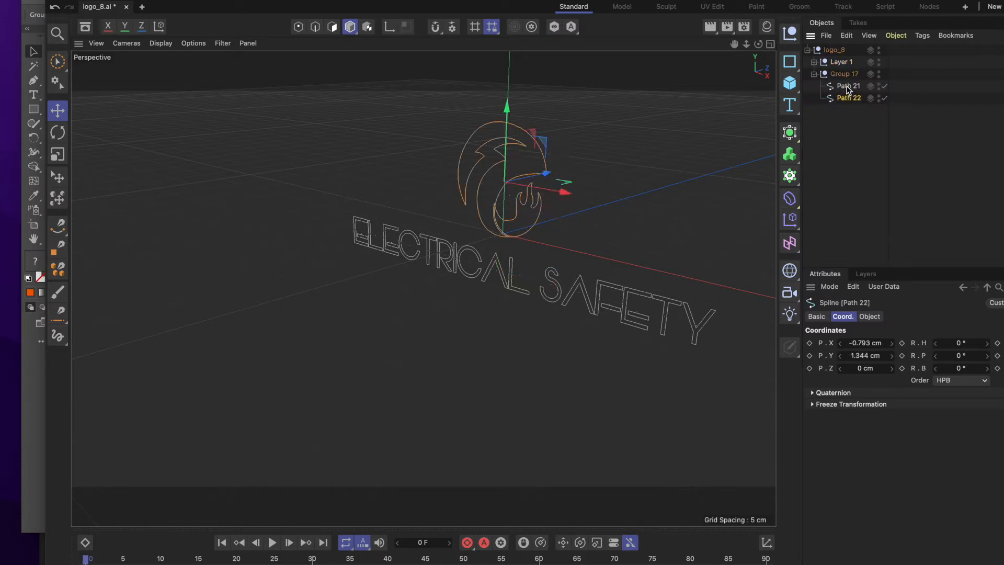
pyautogui.click(848, 87)
pyautogui.click(848, 99)
pyautogui.click(853, 168)
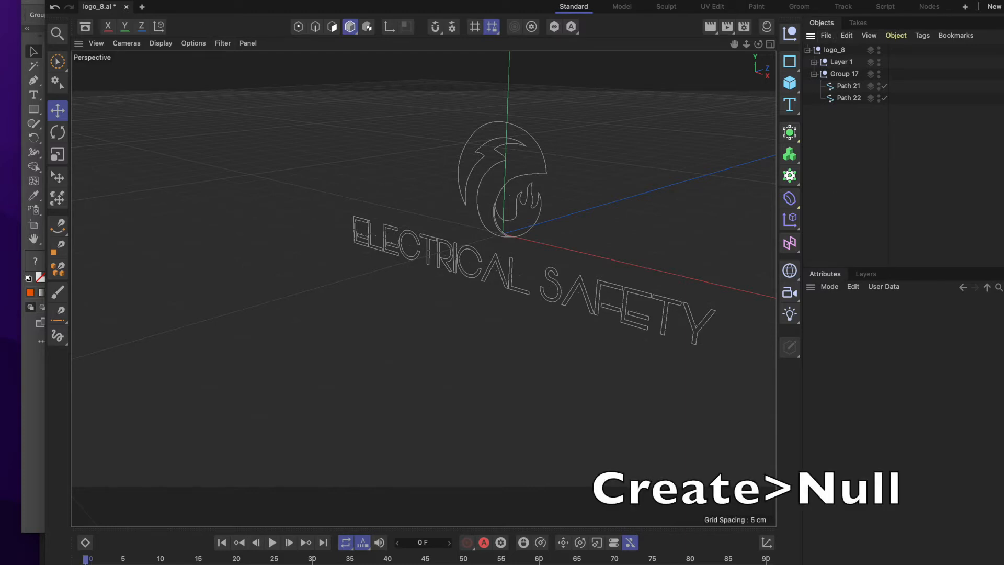
# Create a new null object and rename it logo.
pyautogui.click(138, 1)
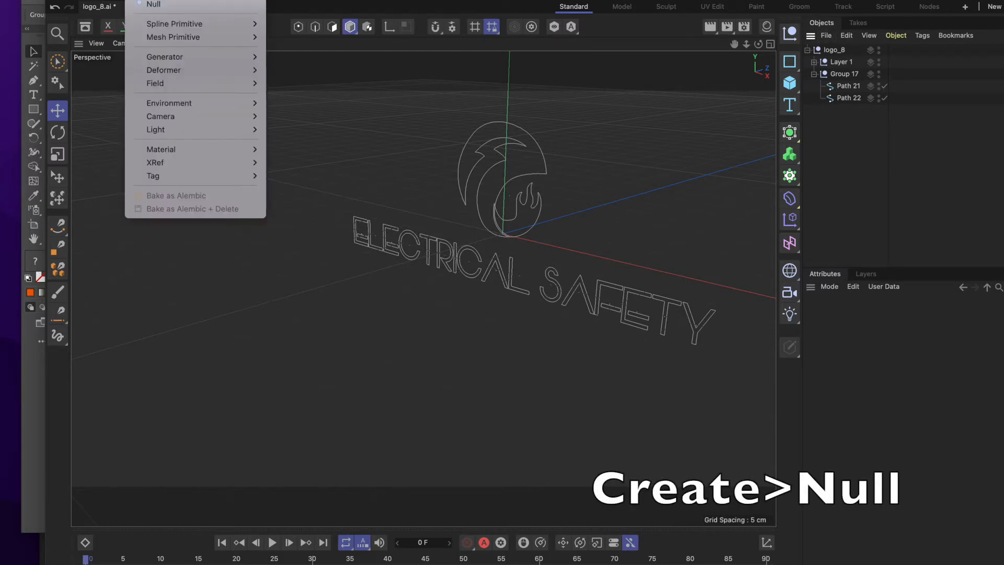
pyautogui.click(154, 5)
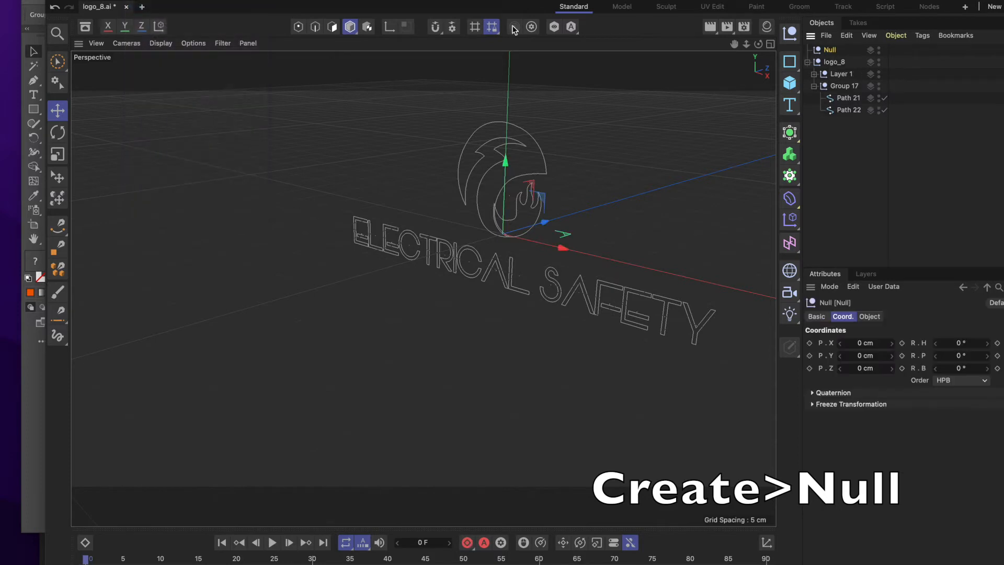
pyautogui.doubleClick(831, 50)
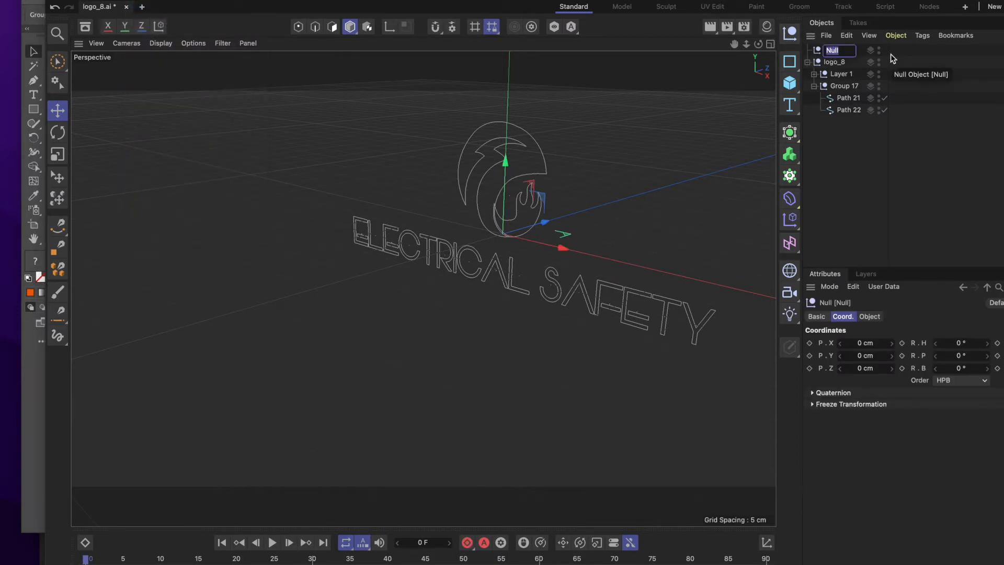
pyautogui.write('logo')
pyautogui.press('Return')
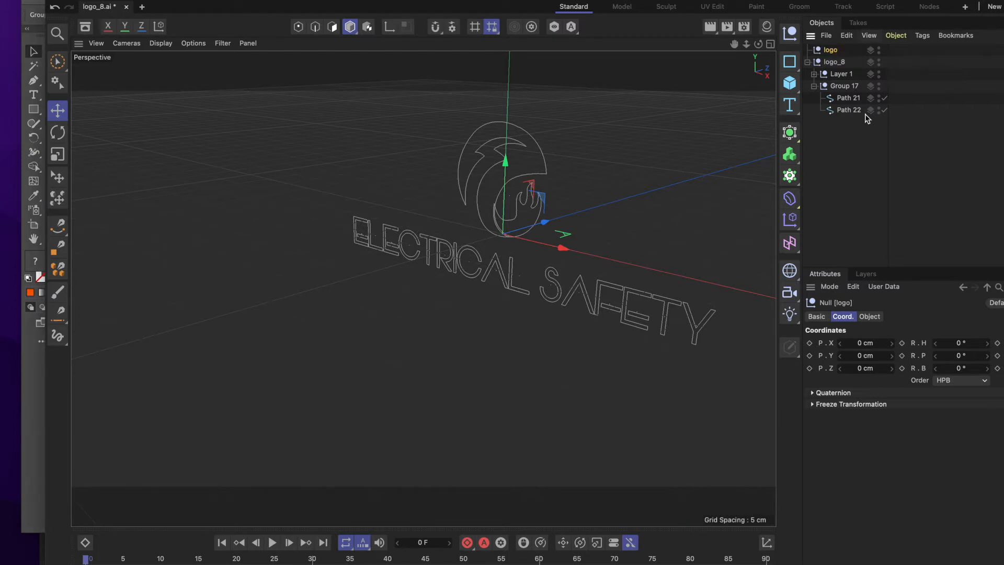
# Move Path 21 and Path 22 together out of Group 17 into the logo null.
pyautogui.click(848, 98)
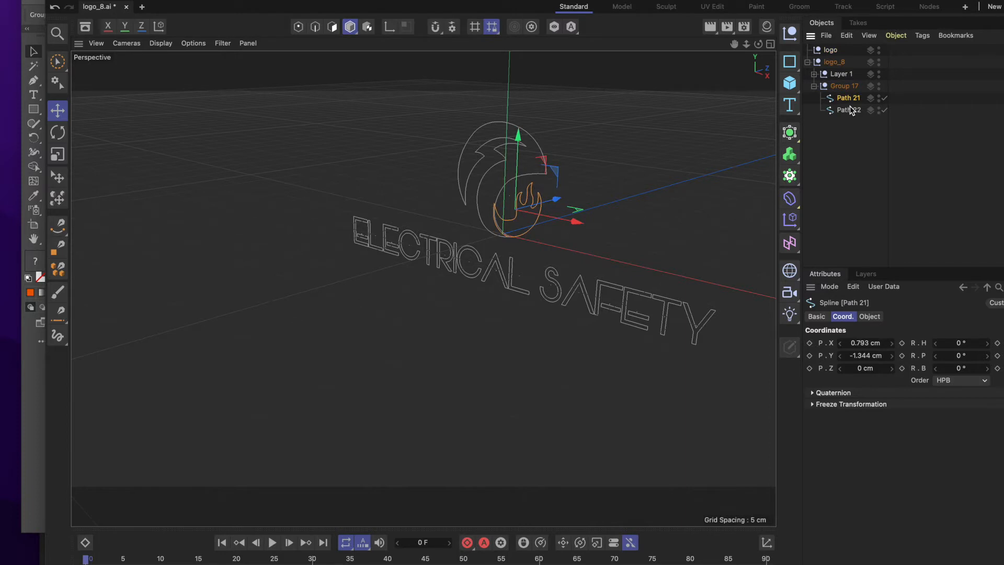
pyautogui.keyDown('shift'); pyautogui.click(852, 111); pyautogui.keyUp('shift')
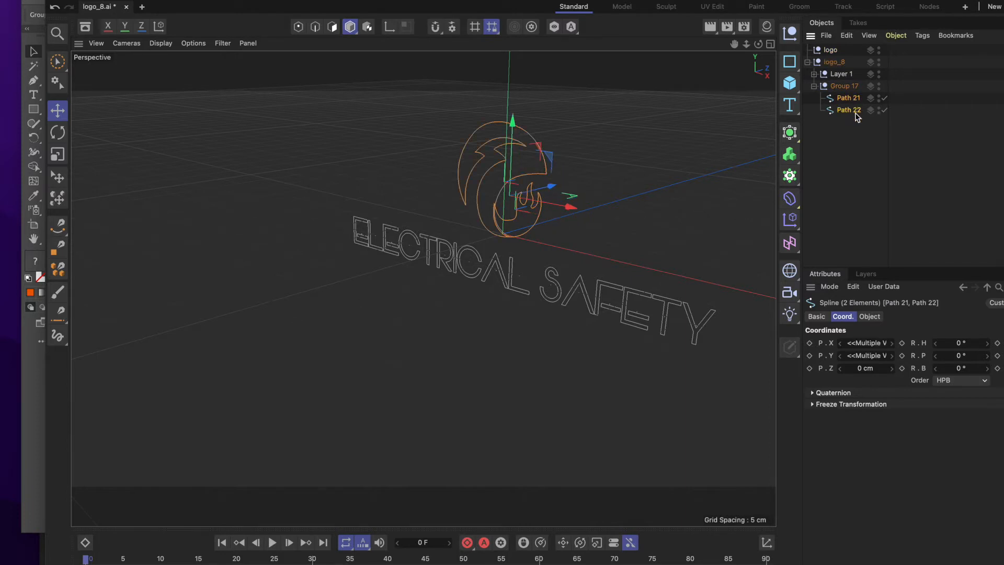
pyautogui.click(845, 99)
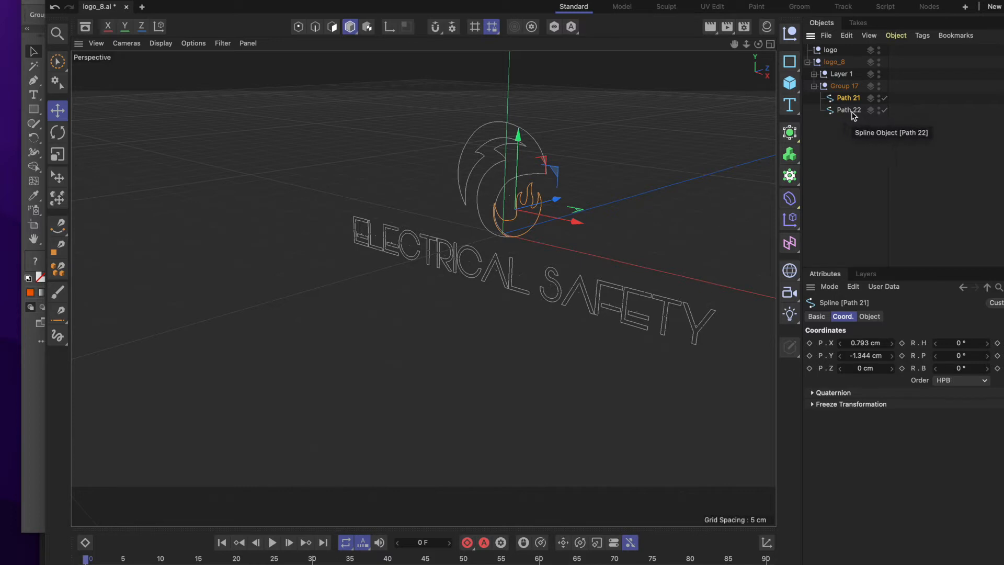
pyautogui.keyDown('shift'); pyautogui.click(850, 108); pyautogui.keyUp('shift')
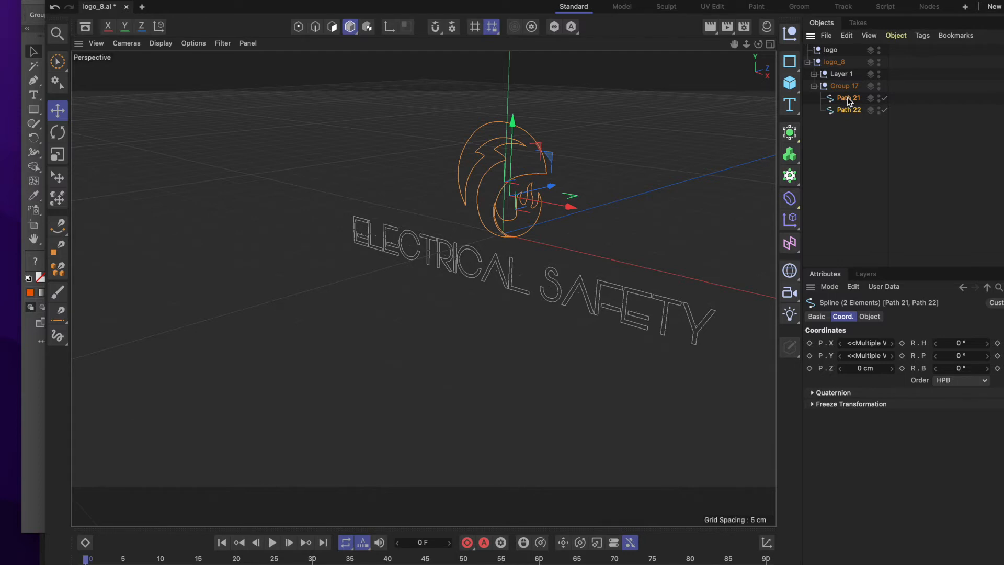
pyautogui.moveTo(848, 101); pyautogui.dragTo(843, 51)
pyautogui.moveTo(842, 52); pyautogui.dragTo(843, 51)
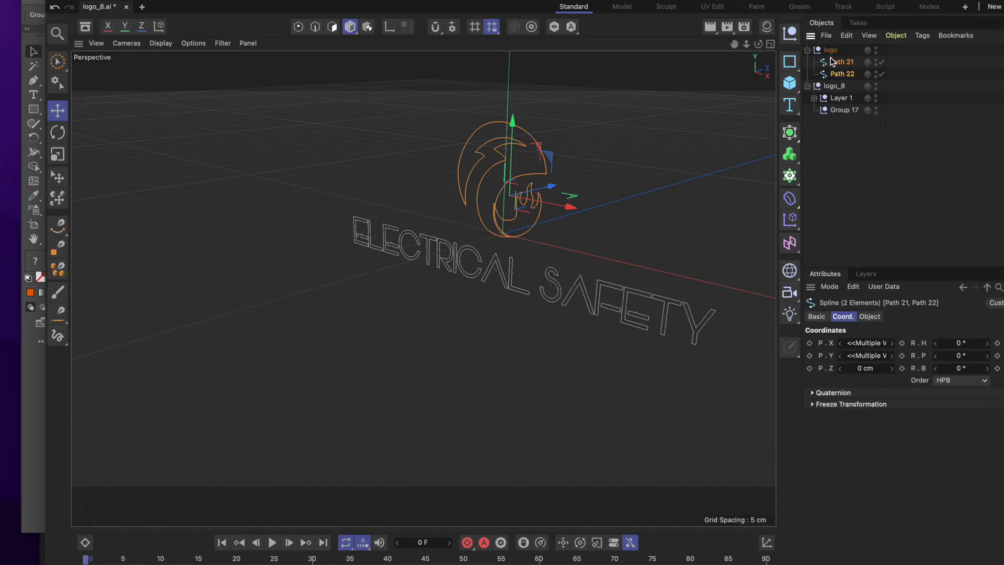
pyautogui.click(808, 50)
pyautogui.click(808, 50)
pyautogui.click(807, 50)
pyautogui.click(807, 50)
# Create a new top-level null object and rename it electrical.
pyautogui.click(618, 72)
pyautogui.click(142, 0)
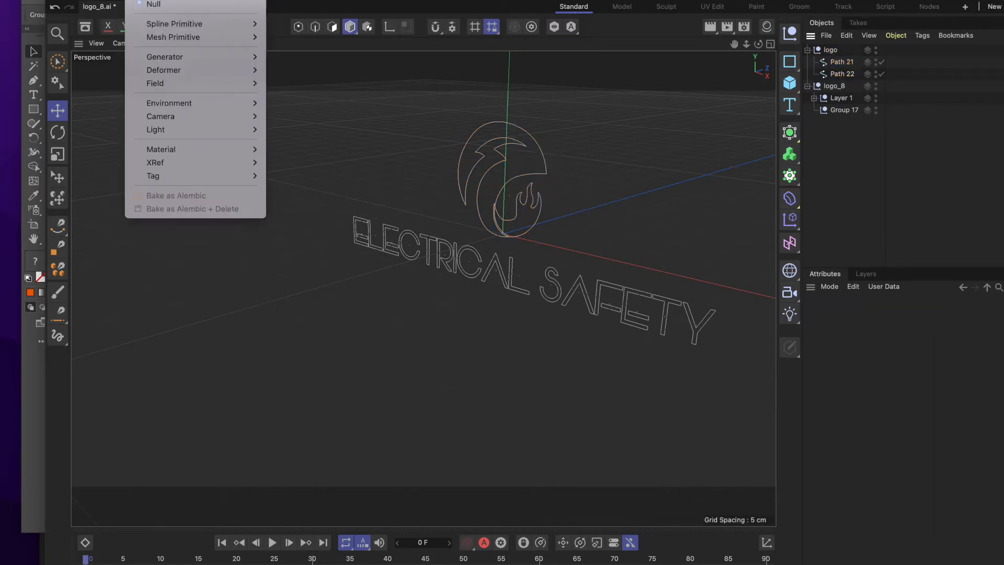
pyautogui.click(157, 5)
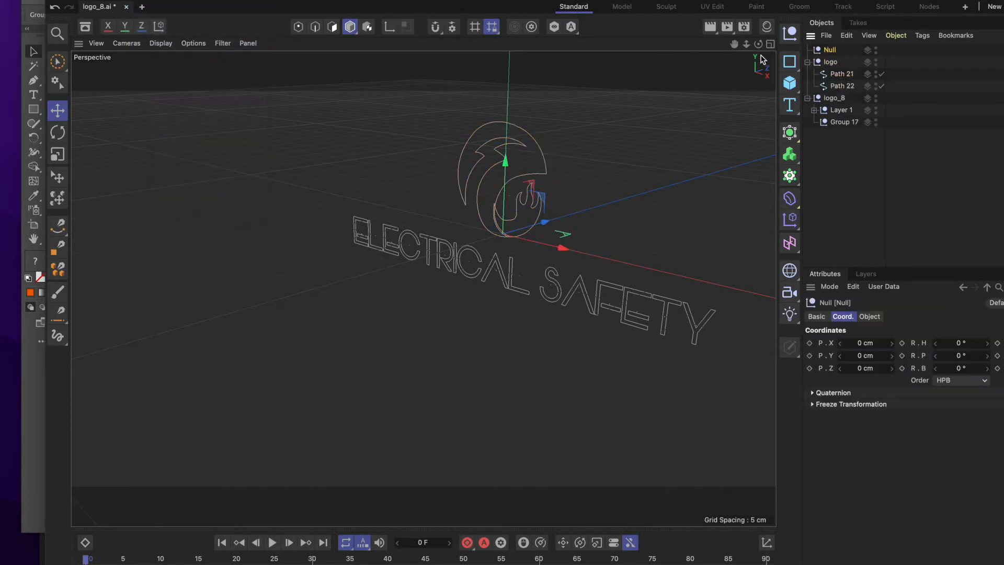
pyautogui.doubleClick(832, 51)
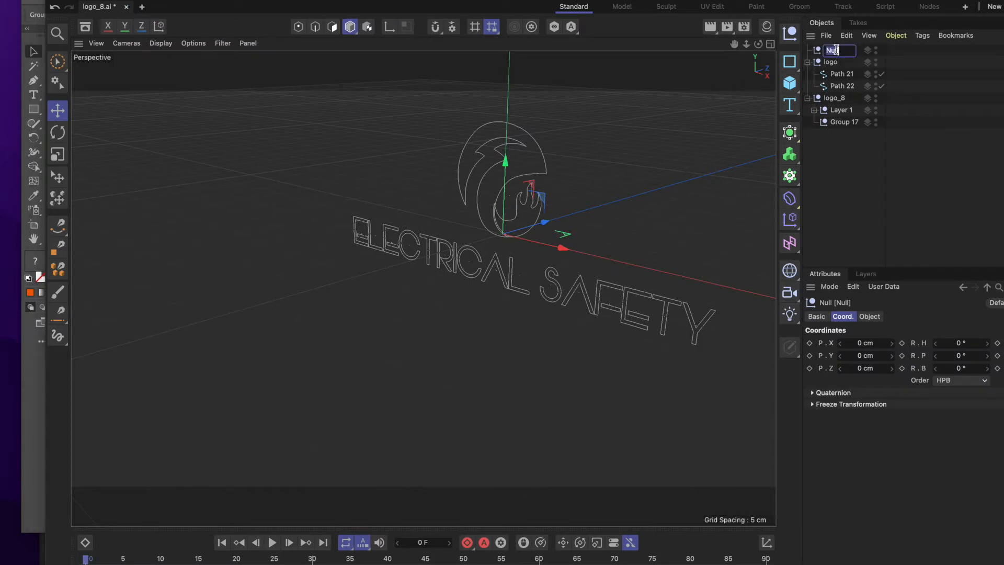
pyautogui.write('el')
pyautogui.write('ect')
pyautogui.write('rical')
pyautogui.press('Return')
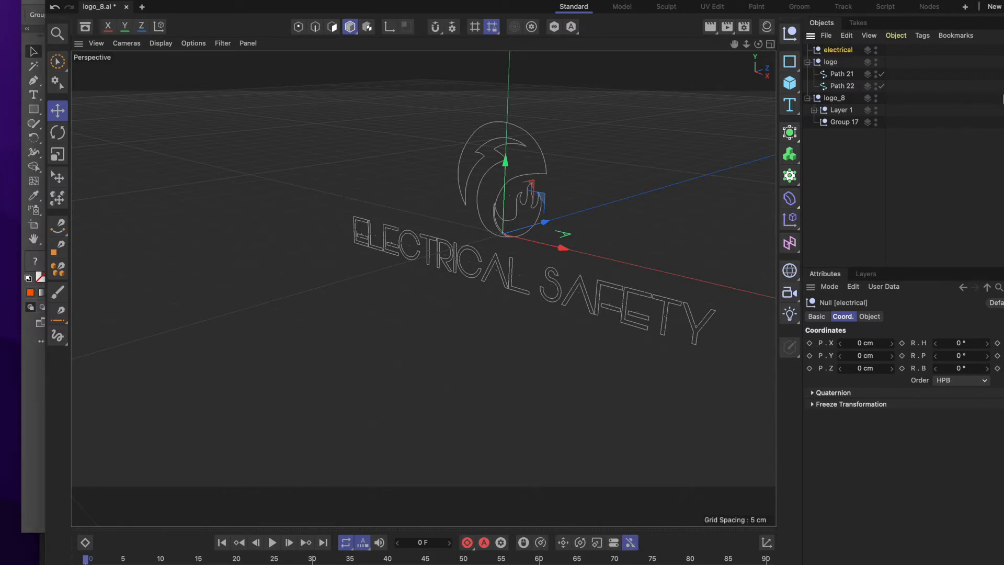
# Delete the emptied Group 17, and move Path 1 and Path 2 from Group 1 in Layer 1 into the electrical null.
pyautogui.click(838, 122)
pyautogui.press('Delete')
pyautogui.click(814, 110)
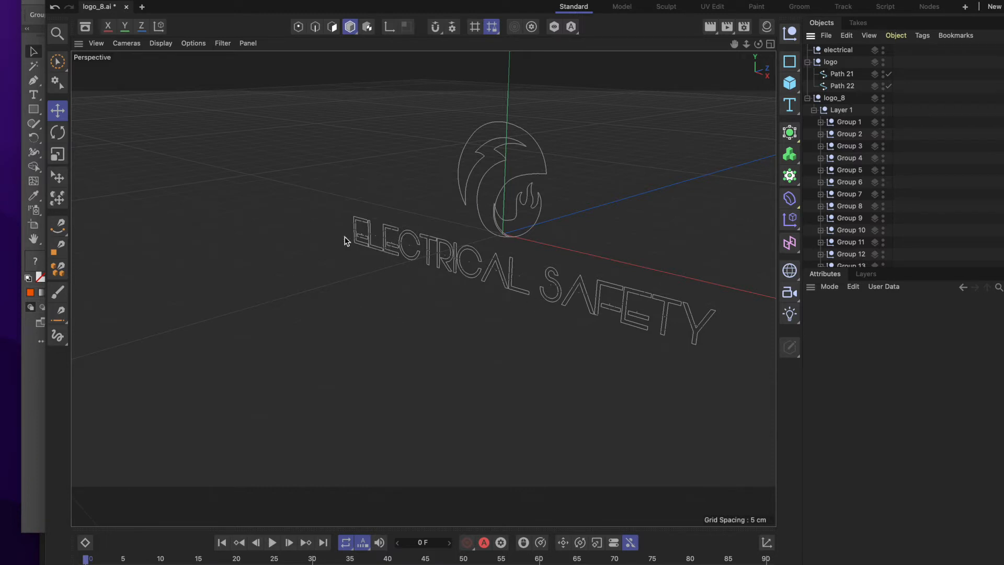
pyautogui.click(820, 121)
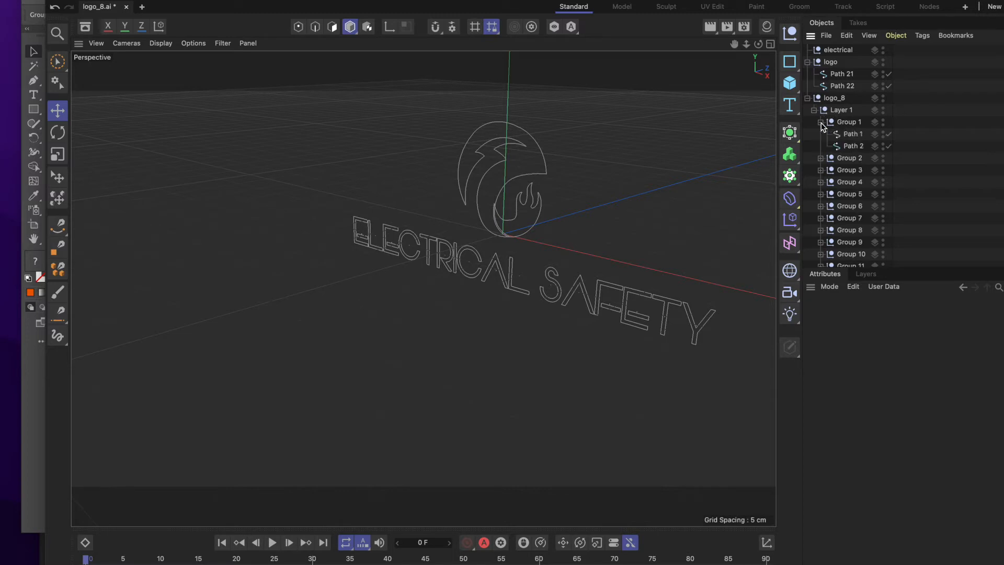
pyautogui.click(854, 137)
pyautogui.click(853, 145)
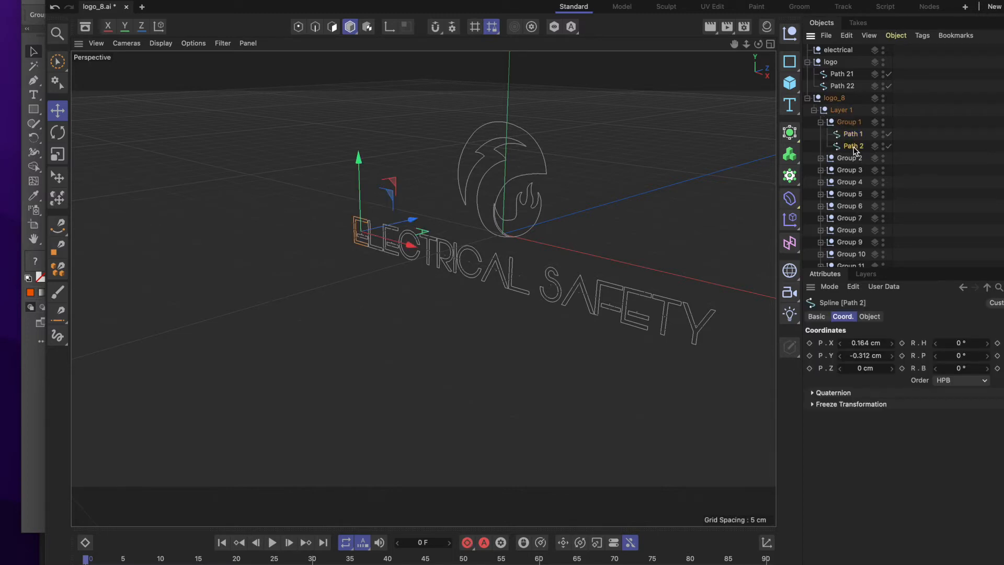
pyautogui.click(853, 135)
pyautogui.keyDown('shift'); pyautogui.click(856, 149); pyautogui.keyUp('shift')
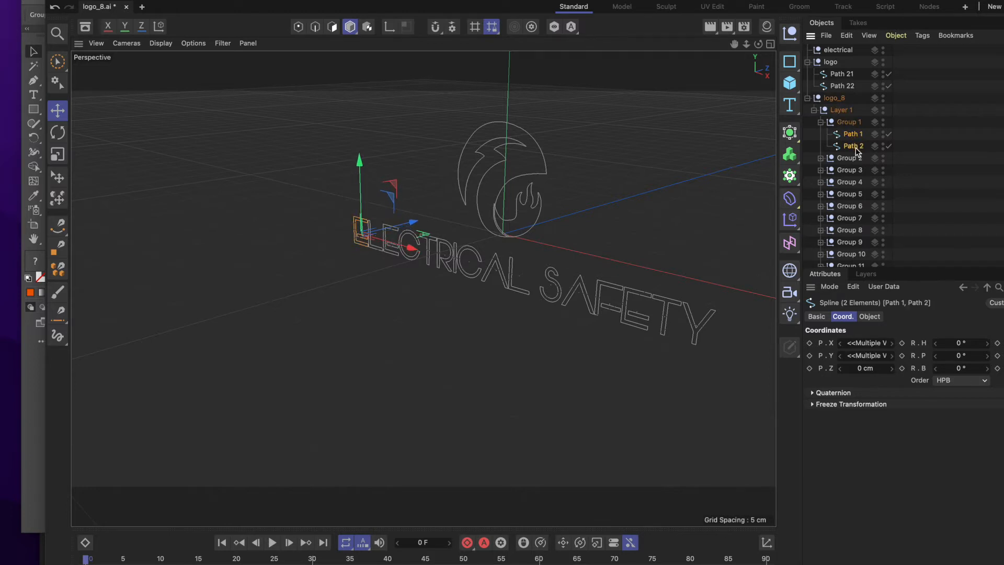
pyautogui.moveTo(853, 137); pyautogui.dragTo(848, 51)
pyautogui.moveTo(848, 51); pyautogui.dragTo(848, 51)
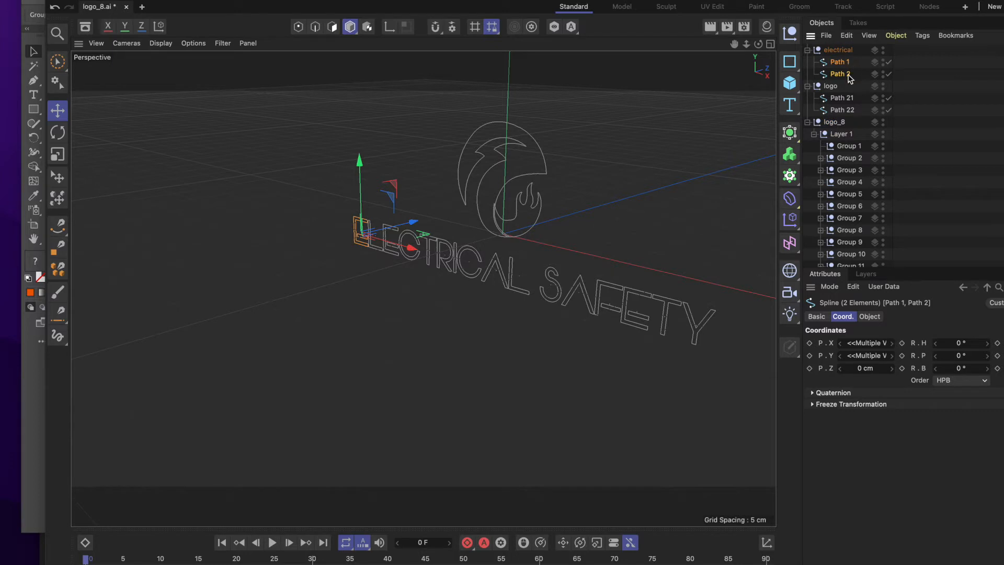
# Move Path 3 from Group 2, Path 4 and Path 5 from Group 3, and Path 6 from Group 4 into the electrical null.
pyautogui.click(821, 157)
pyautogui.moveTo(855, 173); pyautogui.dragTo(843, 77)
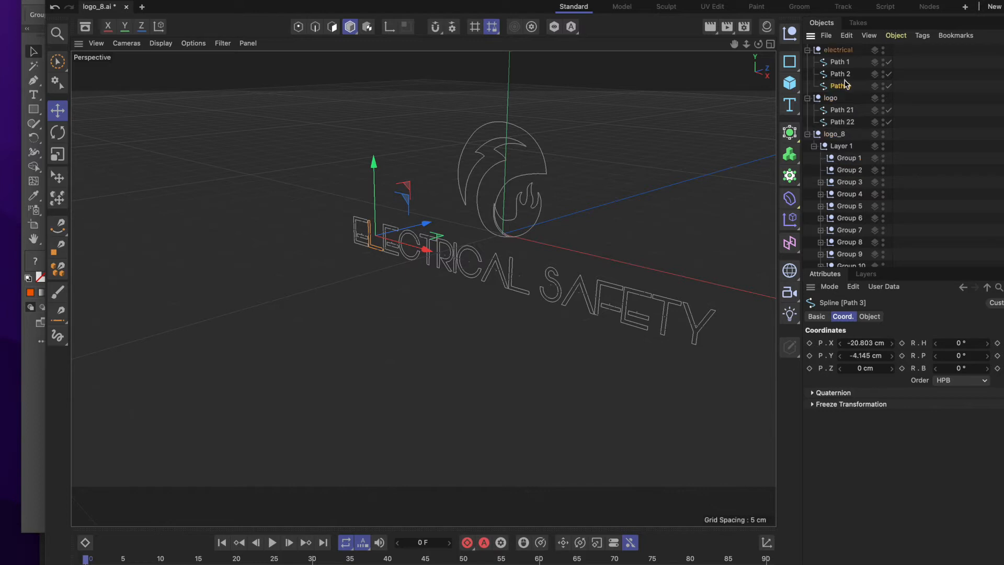
pyautogui.click(820, 182)
pyautogui.click(855, 194)
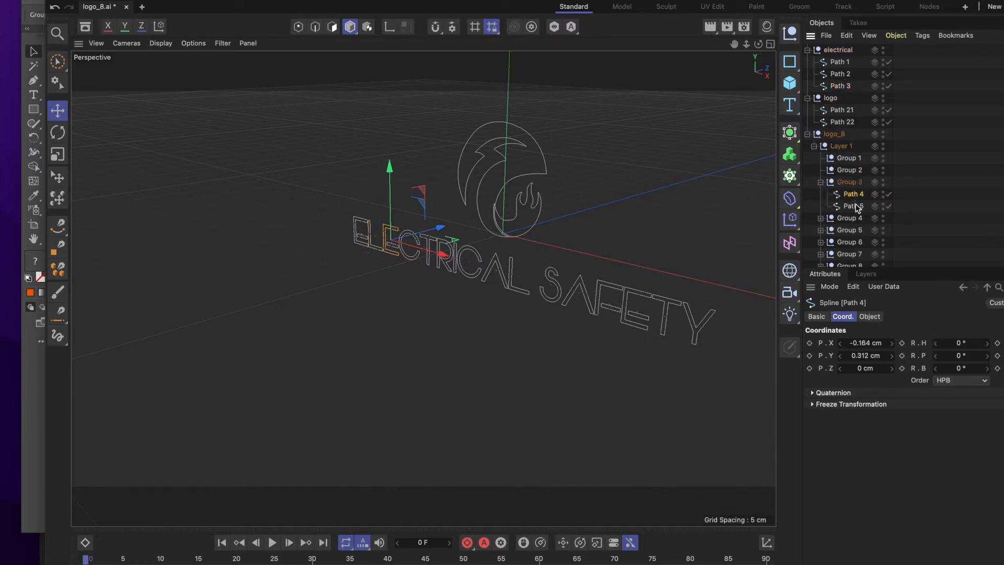
pyautogui.keyDown('shift'); pyautogui.click(857, 206); pyautogui.keyUp('shift')
pyautogui.moveTo(857, 206); pyautogui.dragTo(852, 92)
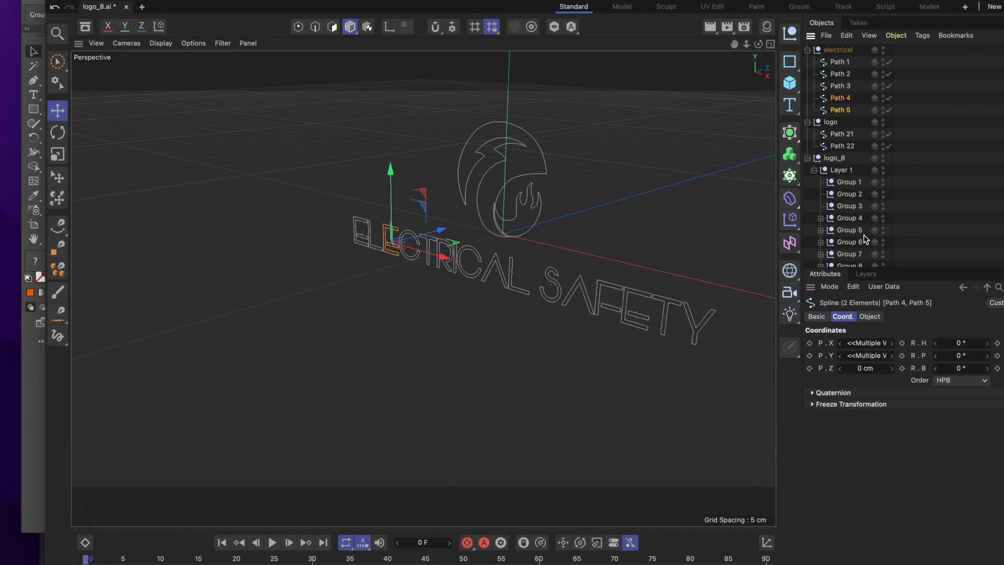
pyautogui.moveTo(852, 224); pyautogui.dragTo(833, 115)
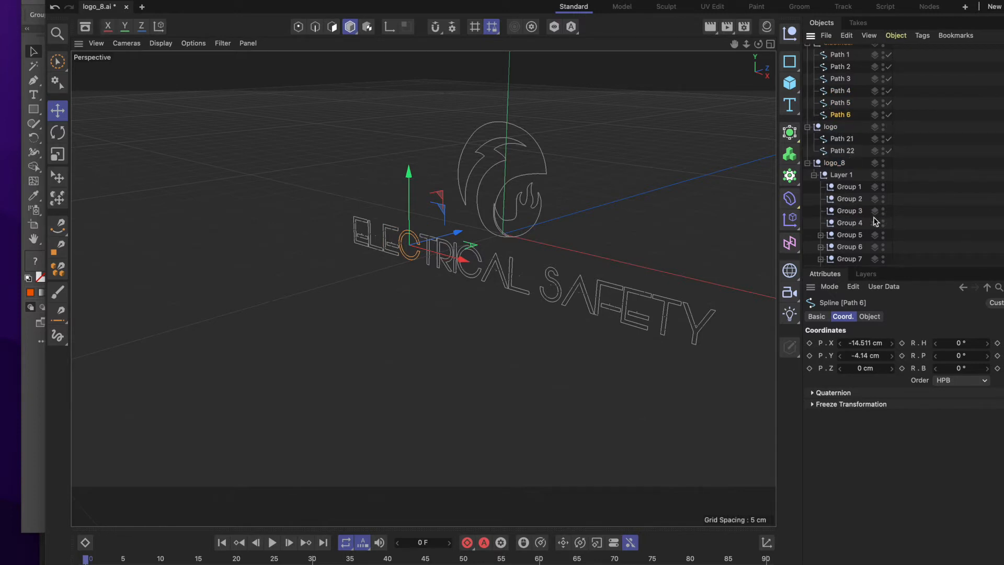
# Move Path 7 from Group 5 into the electrical null, below Path 6.
pyautogui.click(820, 235)
pyautogui.click(853, 247)
pyautogui.moveTo(856, 250); pyautogui.dragTo(818, 126)
pyautogui.scroll(1, 860, 155)
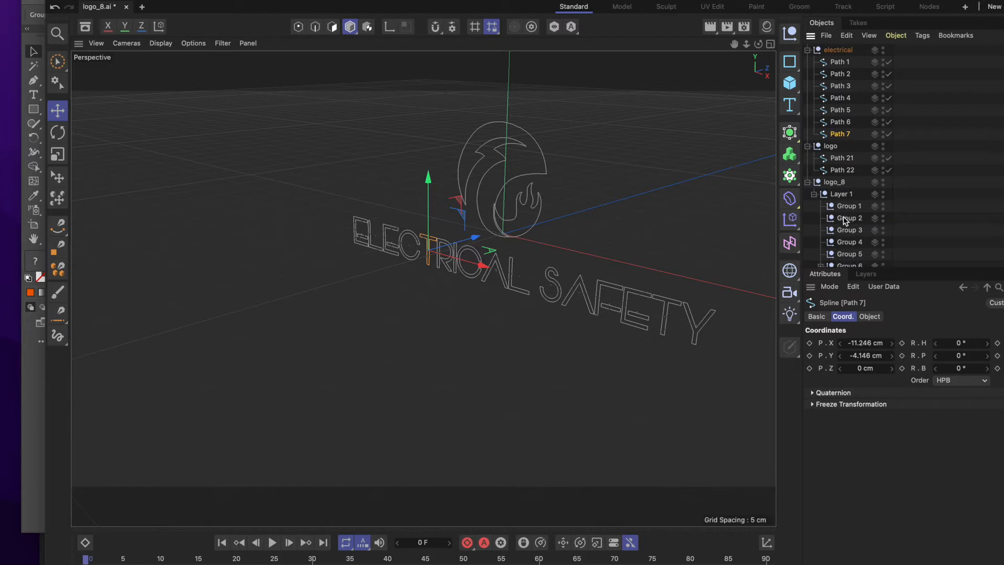
# Make the object list taller, and move Path 8 from Group 6 and Path 9 from Group 7 into the electrical null.
pyautogui.moveTo(904, 273); pyautogui.dragTo(901, 443)
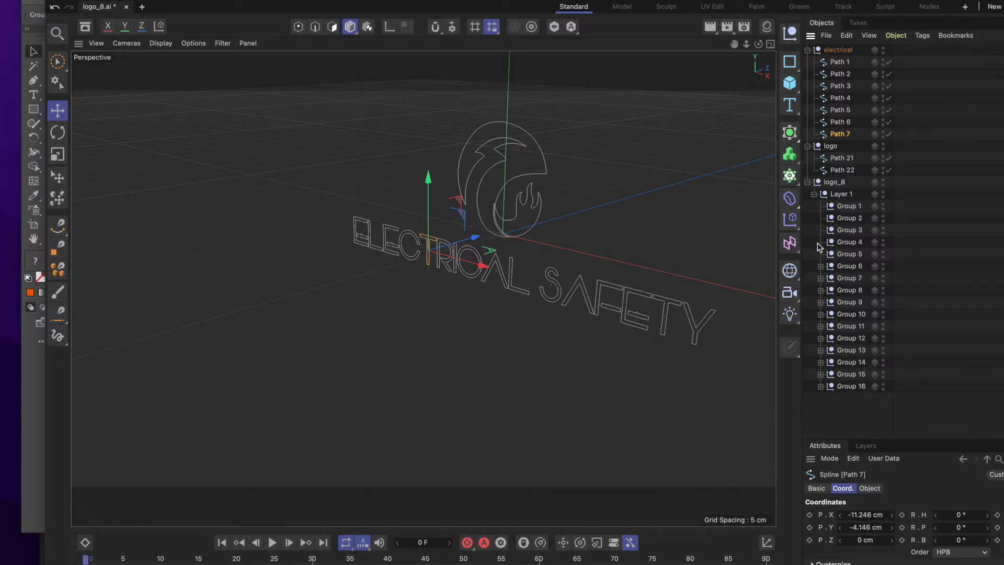
pyautogui.click(820, 266)
pyautogui.click(853, 278)
pyautogui.moveTo(853, 278); pyautogui.dragTo(854, 137)
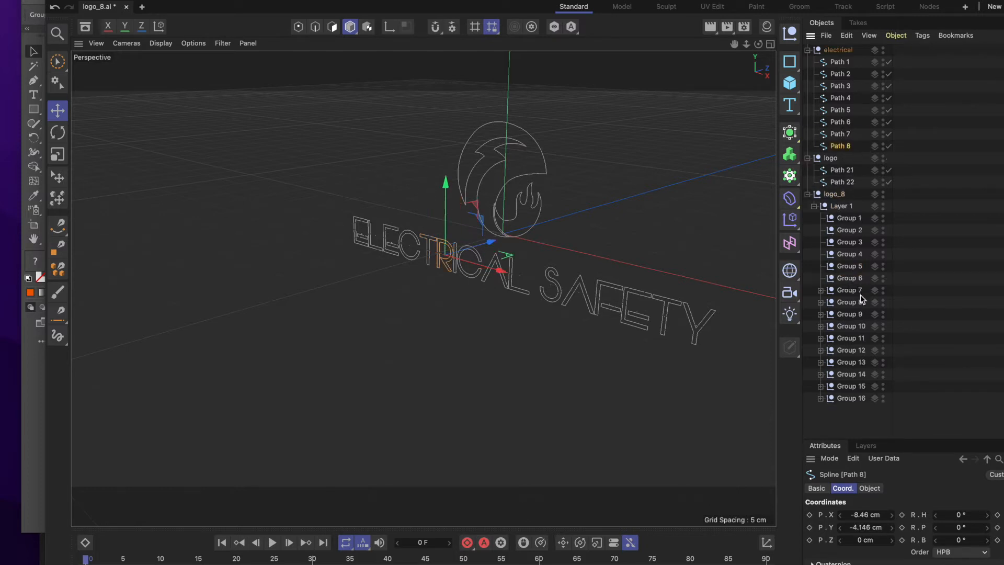
pyautogui.click(820, 290)
pyautogui.click(853, 302)
pyautogui.moveTo(853, 302); pyautogui.dragTo(809, 154)
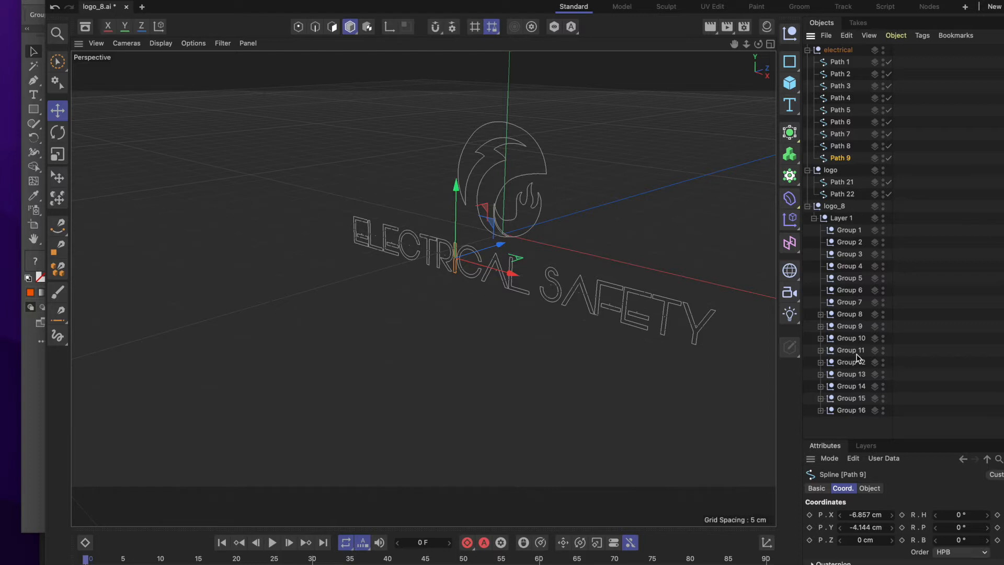
# Move Path 10 from Group 8 into the electrical null as its child, directly below Path 9.
pyautogui.click(820, 314)
pyautogui.click(855, 326)
pyautogui.moveTo(857, 329); pyautogui.dragTo(815, 172)
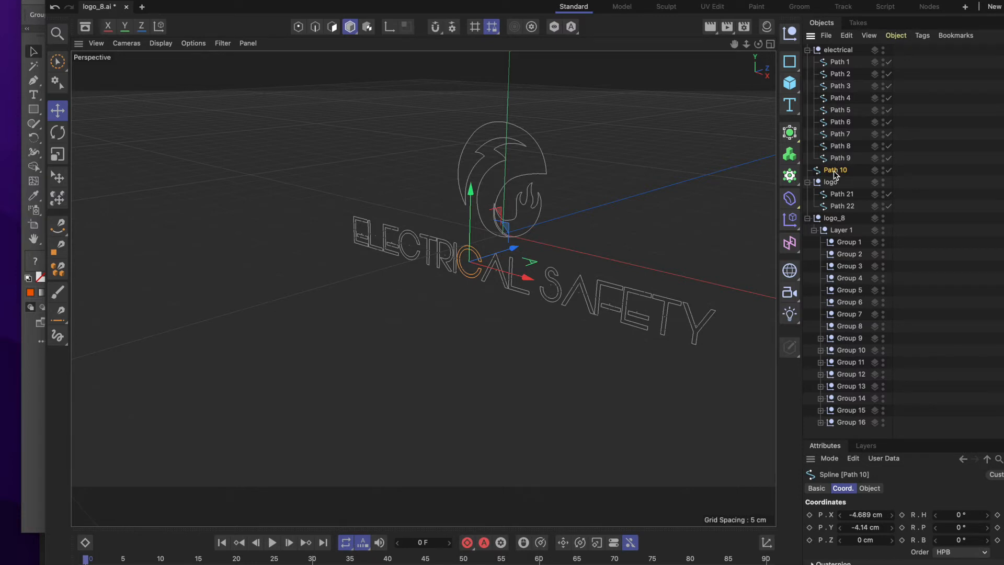
pyautogui.moveTo(832, 175); pyautogui.dragTo(860, 169)
pyautogui.moveTo(858, 165); pyautogui.dragTo(857, 167)
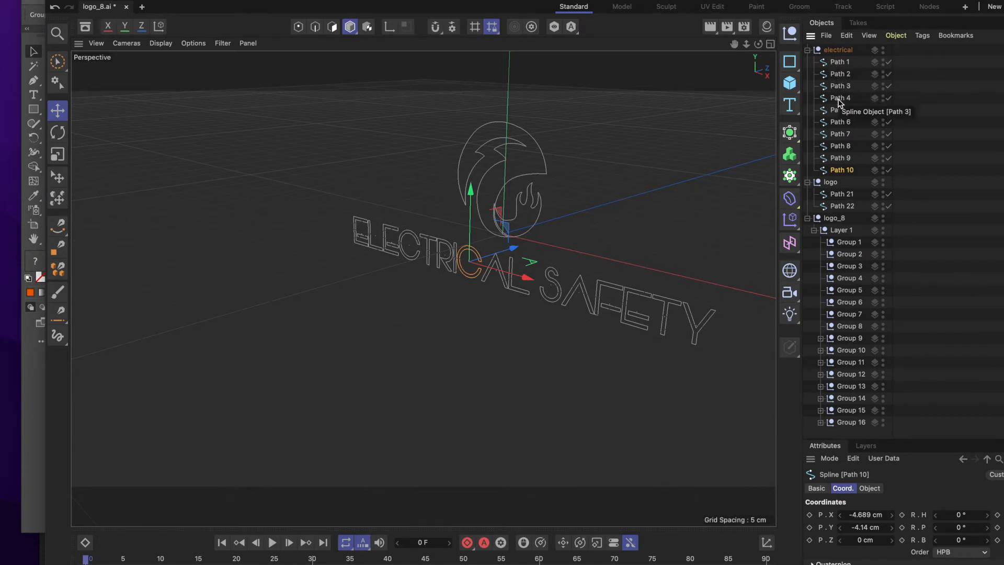
# Move Path 11 from Group 9 and Path 12 from Group 10 to the end of the electrical null.
pyautogui.click(820, 338)
pyautogui.click(857, 350)
pyautogui.moveTo(855, 350); pyautogui.dragTo(856, 179)
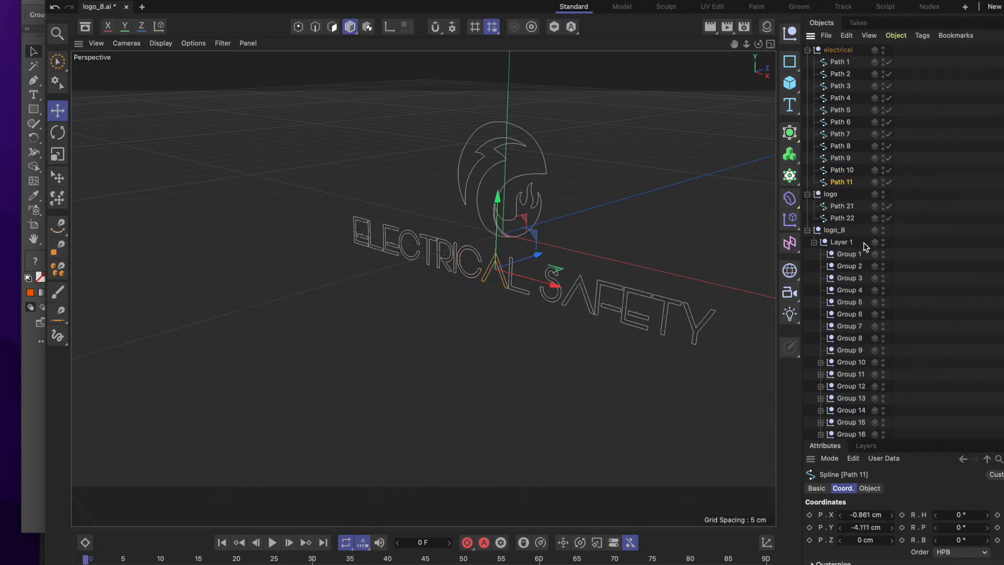
pyautogui.scroll(-1, 845, 226)
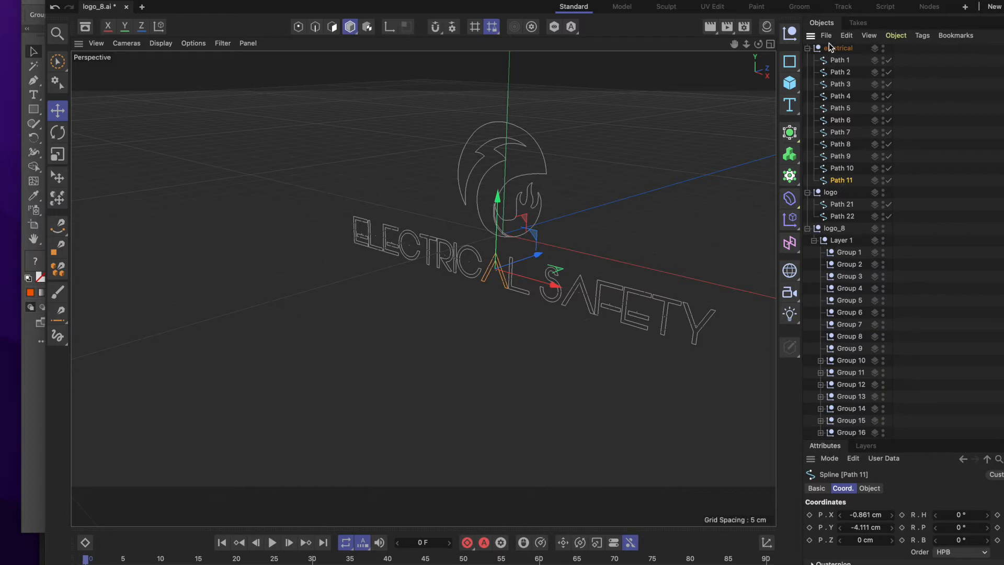
pyautogui.click(821, 360)
pyautogui.moveTo(857, 372); pyautogui.dragTo(851, 193)
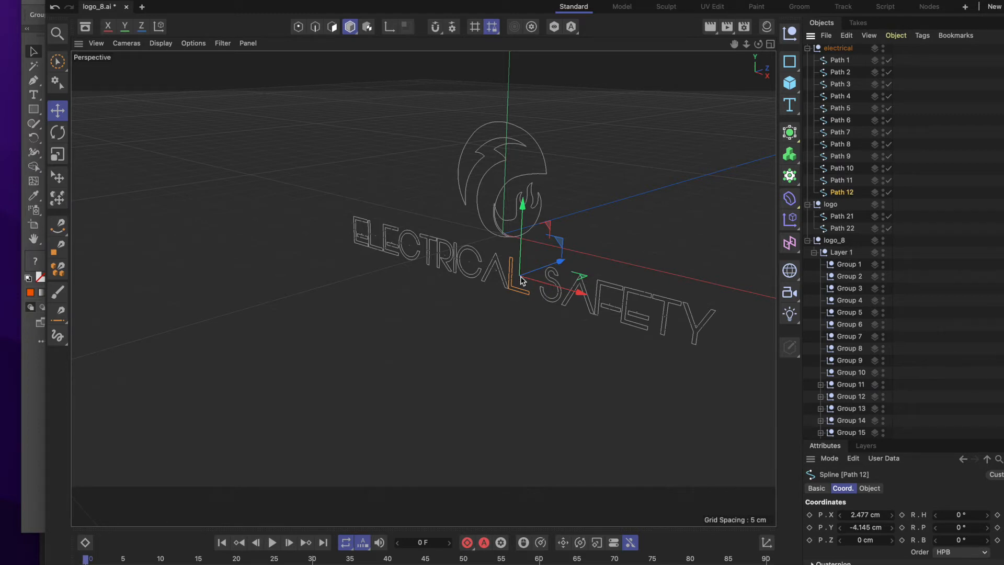
# Delete the emptied Group 1 through Group 10 from Layer 1 and collapse the electrical null.
pyautogui.click(849, 265)
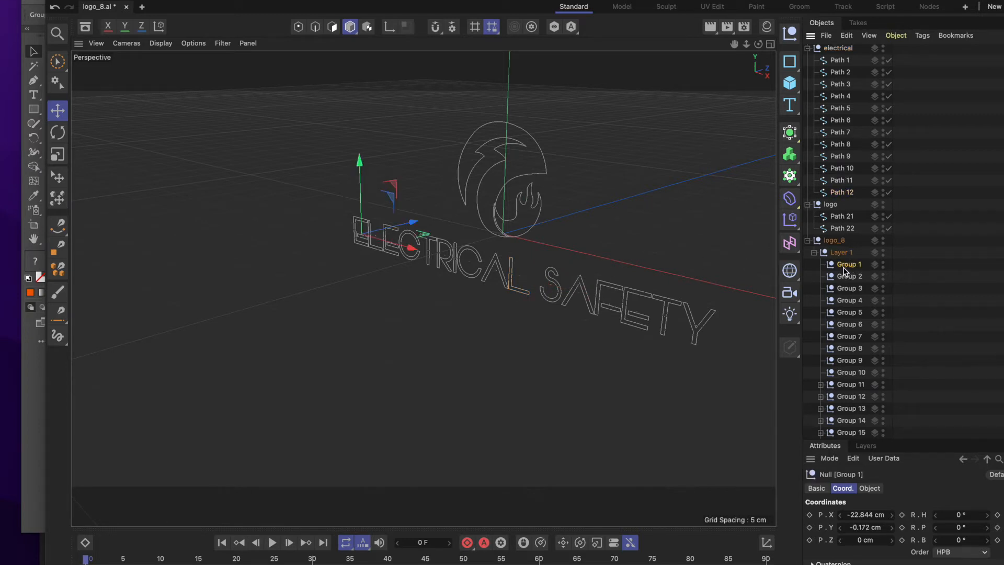
pyautogui.keyDown('shift'); pyautogui.click(853, 375); pyautogui.keyUp('shift')
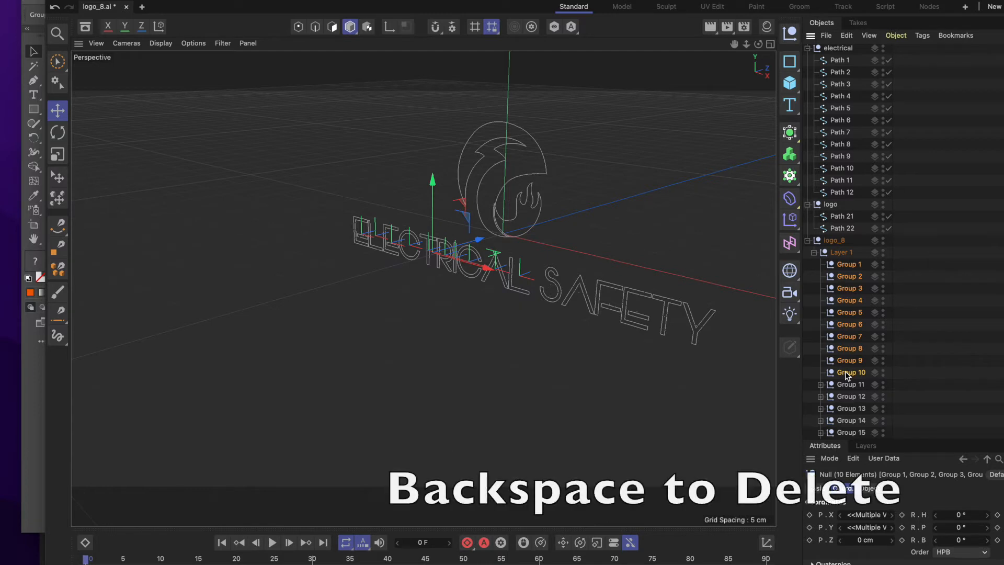
pyautogui.press('BackSpace')
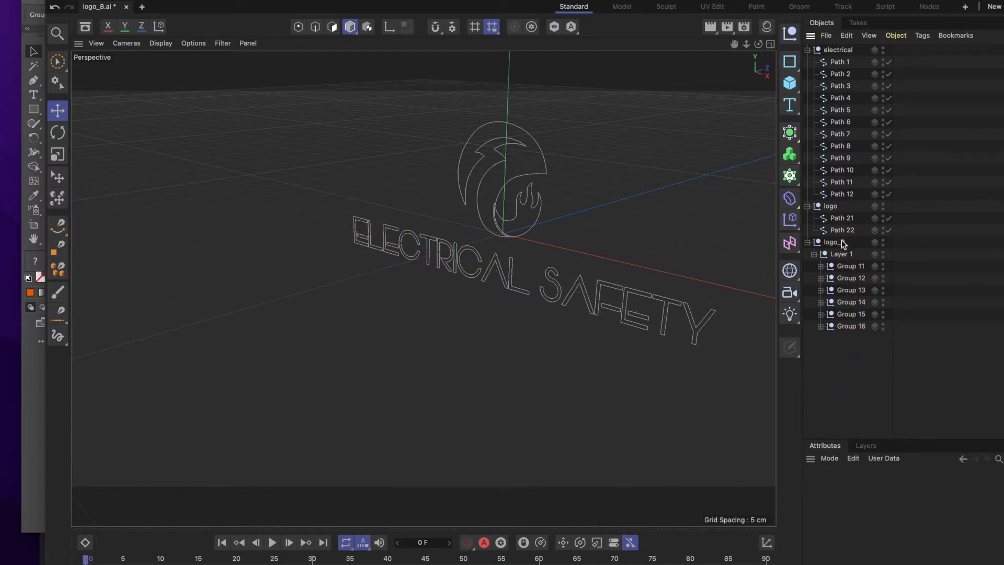
pyautogui.click(808, 51)
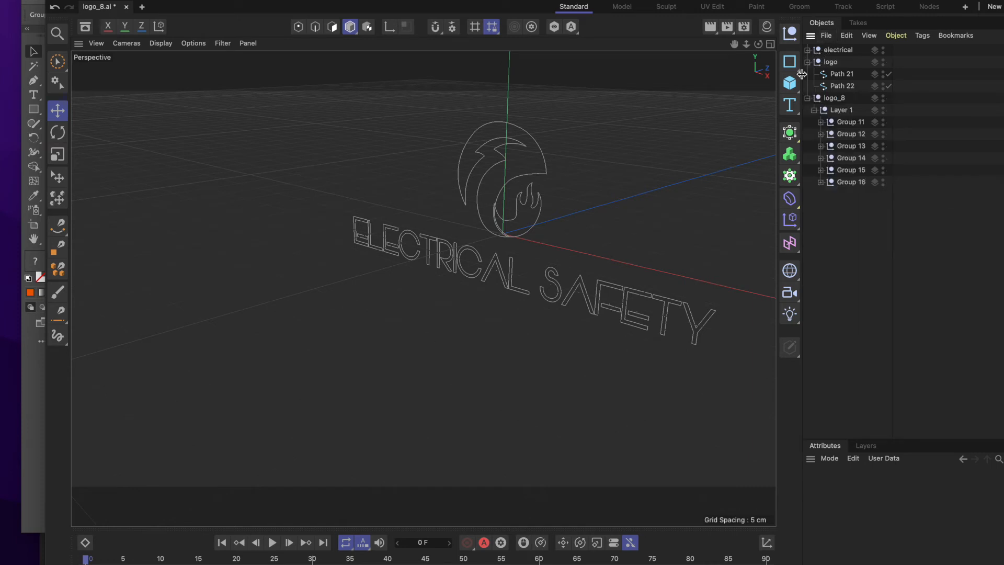
# Create another null object and rename it safety.
pyautogui.click(133, 0)
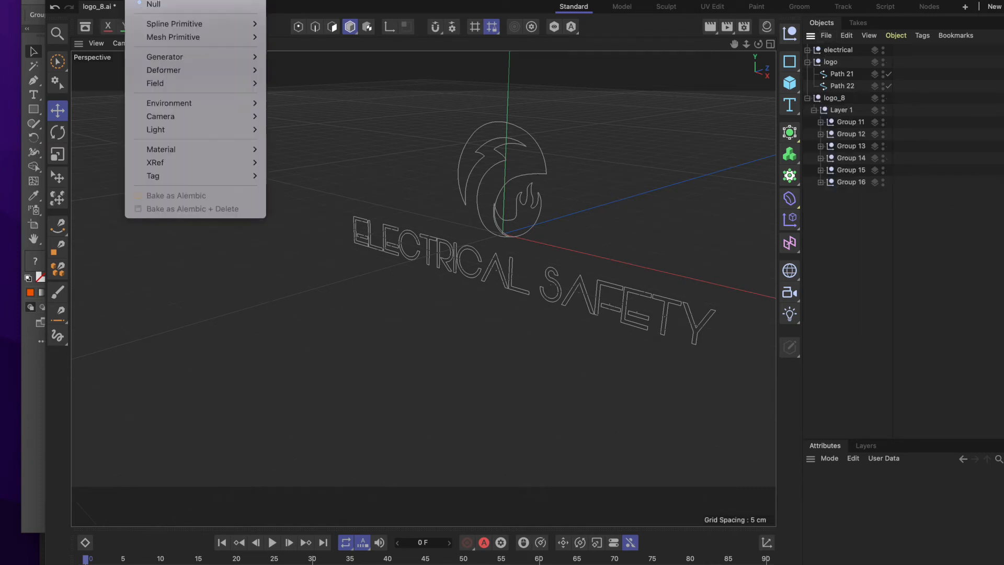
pyautogui.click(167, 3)
pyautogui.doubleClick(830, 51)
pyautogui.write('safety')
pyautogui.press('Return')
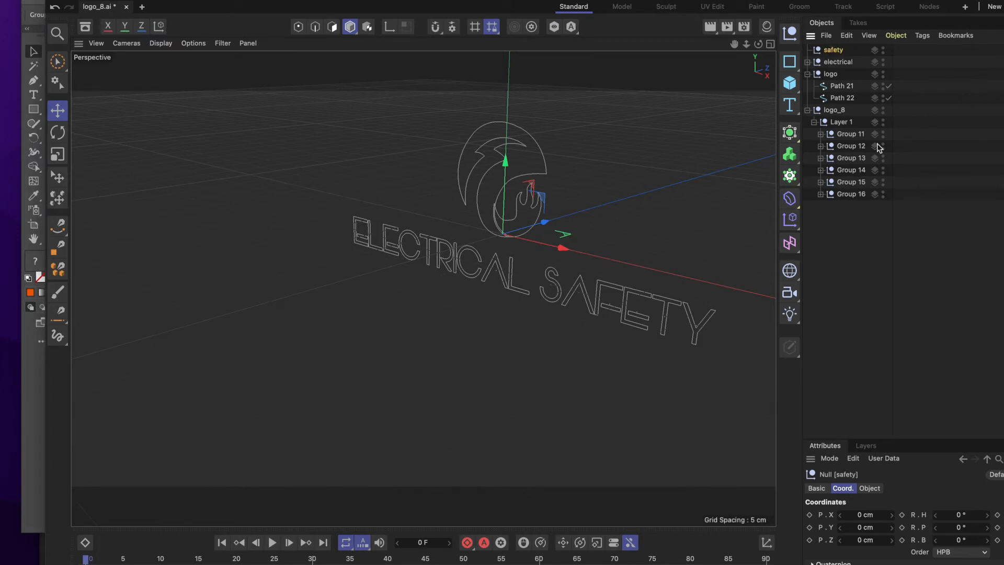
# Move Path 13 from Group 11 and Path 14 from Group 12 into the safety null.
pyautogui.click(820, 134)
pyautogui.click(854, 145)
pyautogui.moveTo(860, 149); pyautogui.dragTo(863, 55)
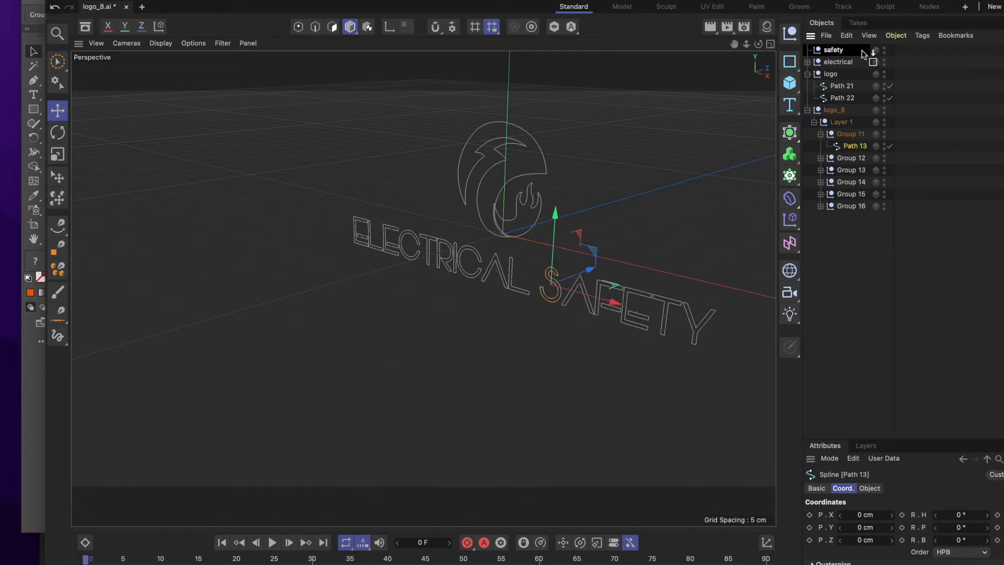
pyautogui.moveTo(862, 54); pyautogui.dragTo(863, 55)
pyautogui.click(820, 158)
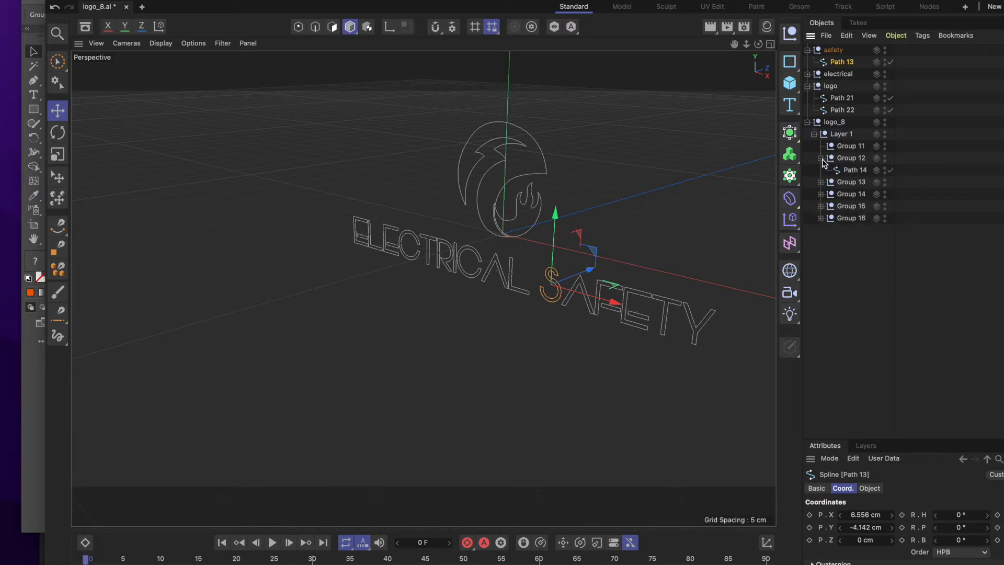
pyautogui.click(865, 171)
pyautogui.moveTo(866, 171); pyautogui.dragTo(866, 71)
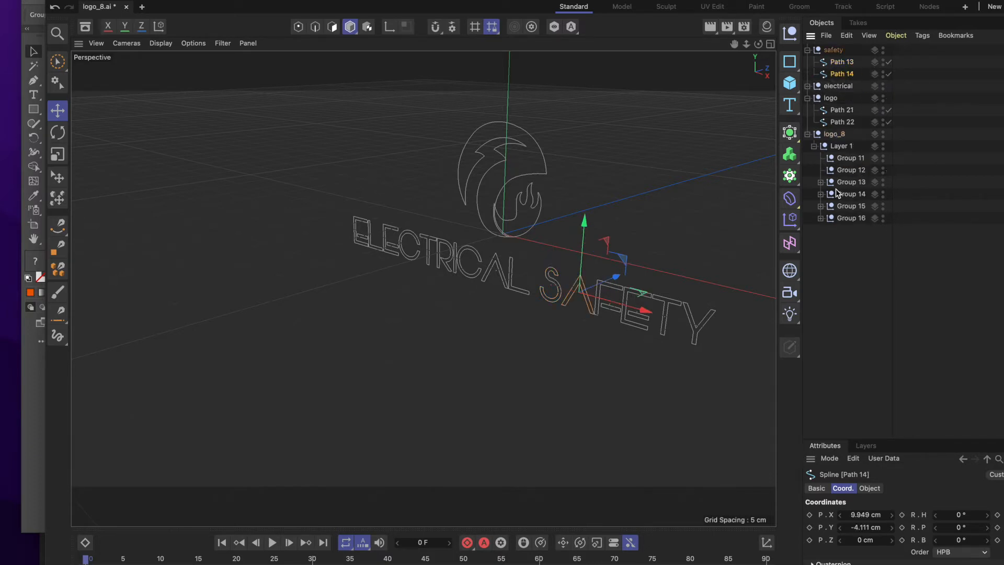
# Move Path 15 and Path 16 from Group 13 and Path 17 and Path 18 from Group 14 to the end of the safety null.
pyautogui.click(820, 182)
pyautogui.click(864, 194)
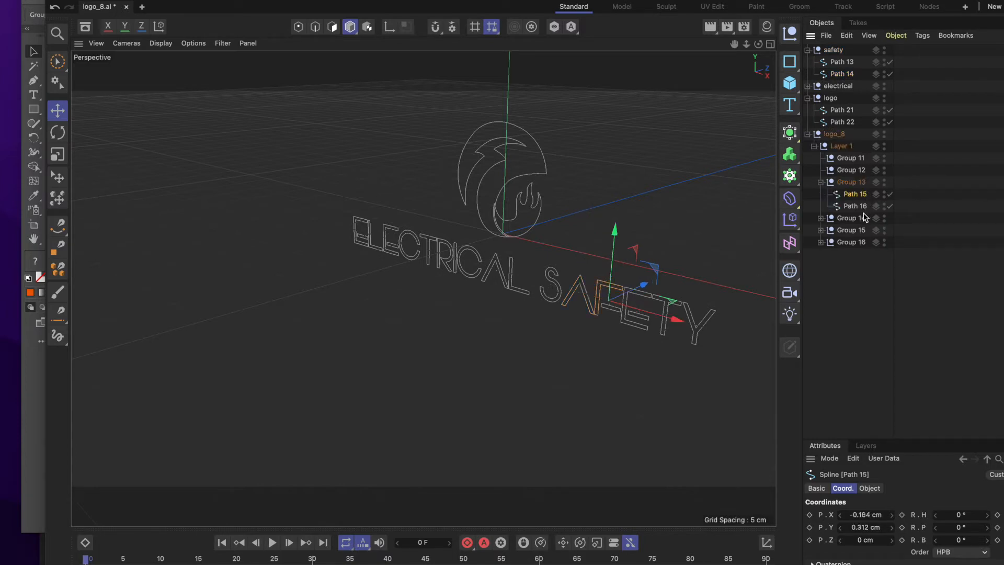
pyautogui.keyDown('shift'); pyautogui.click(860, 207); pyautogui.keyUp('shift')
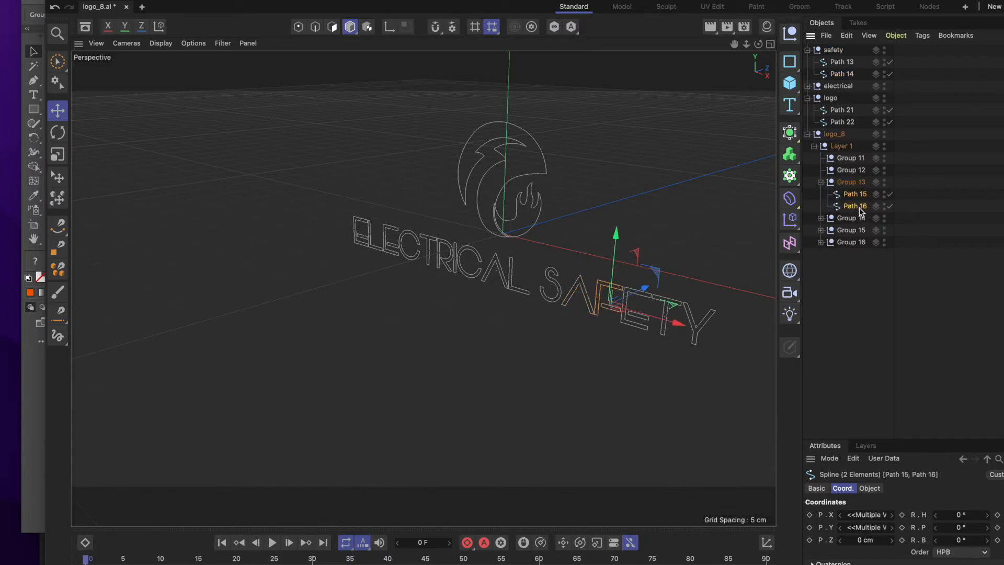
pyautogui.moveTo(858, 198); pyautogui.dragTo(864, 82)
pyautogui.click(820, 218)
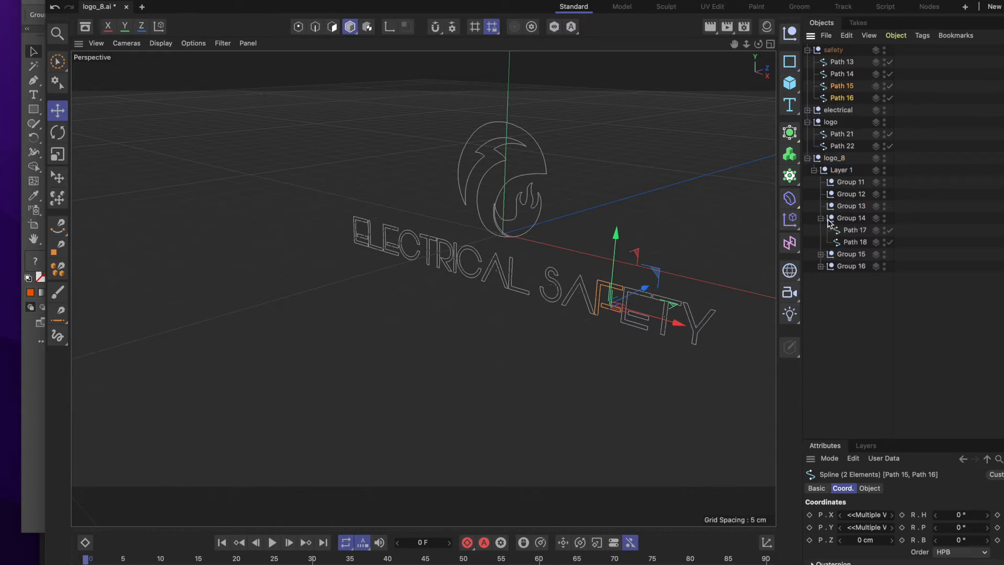
pyautogui.click(850, 231)
pyautogui.moveTo(856, 235); pyautogui.dragTo(862, 107)
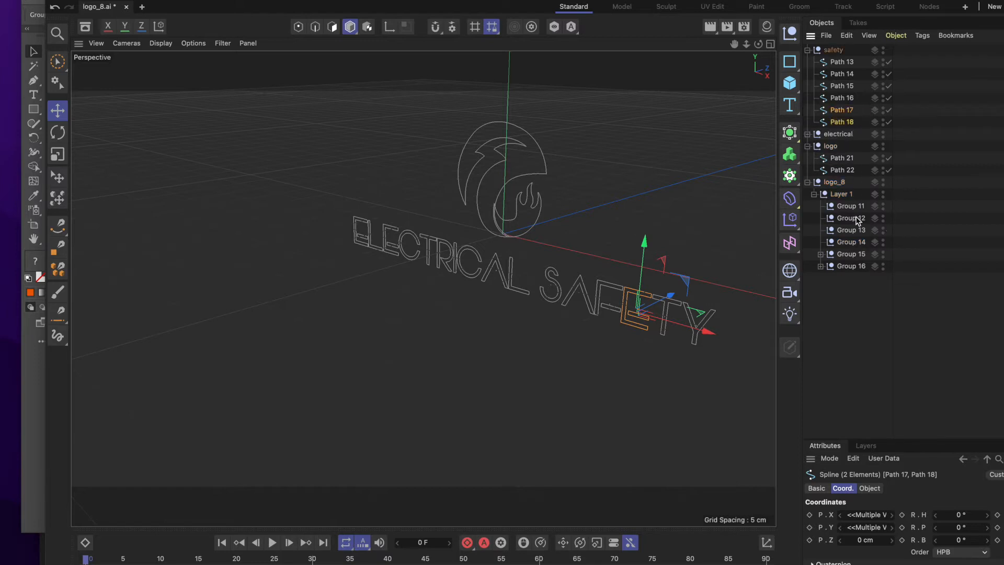
# Move Path 19 from Group 15 and Path 20 from Group 16 to the end of the safety null.
pyautogui.click(820, 254)
pyautogui.moveTo(852, 266); pyautogui.dragTo(862, 127)
pyautogui.click(820, 278)
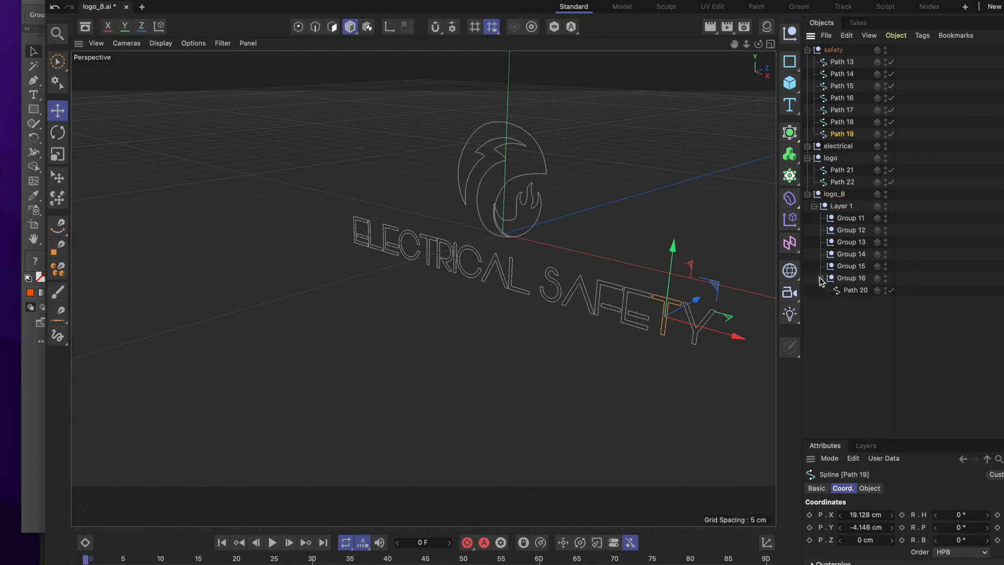
pyautogui.moveTo(856, 290); pyautogui.dragTo(871, 142)
# Delete the emptied Layer 1 with its groups and the logo_8 parent, and collapse the logo and safety nulls.
pyautogui.click(851, 220)
pyautogui.press('Delete')
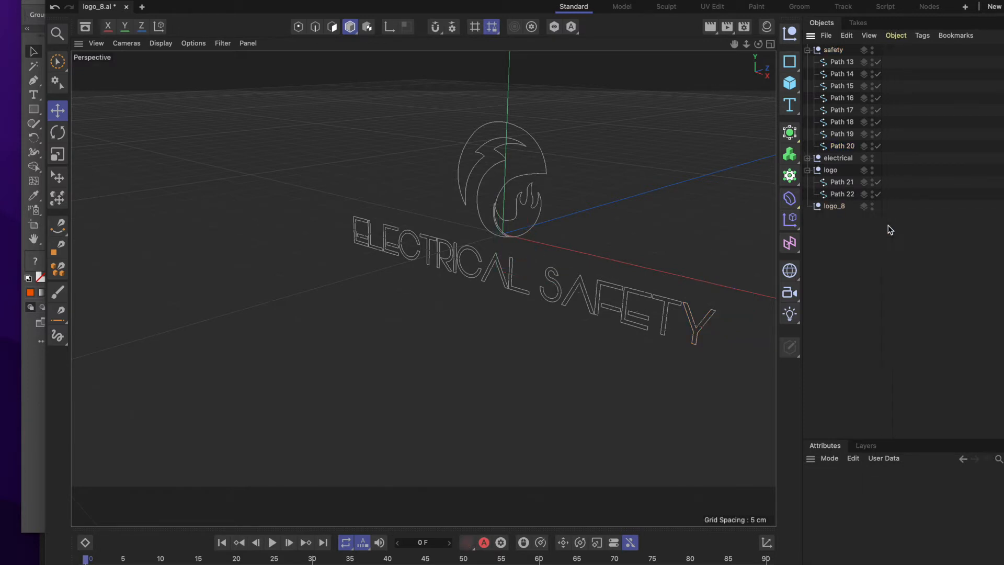
pyautogui.click(836, 208)
pyautogui.press('Delete')
pyautogui.click(808, 170)
pyautogui.click(808, 50)
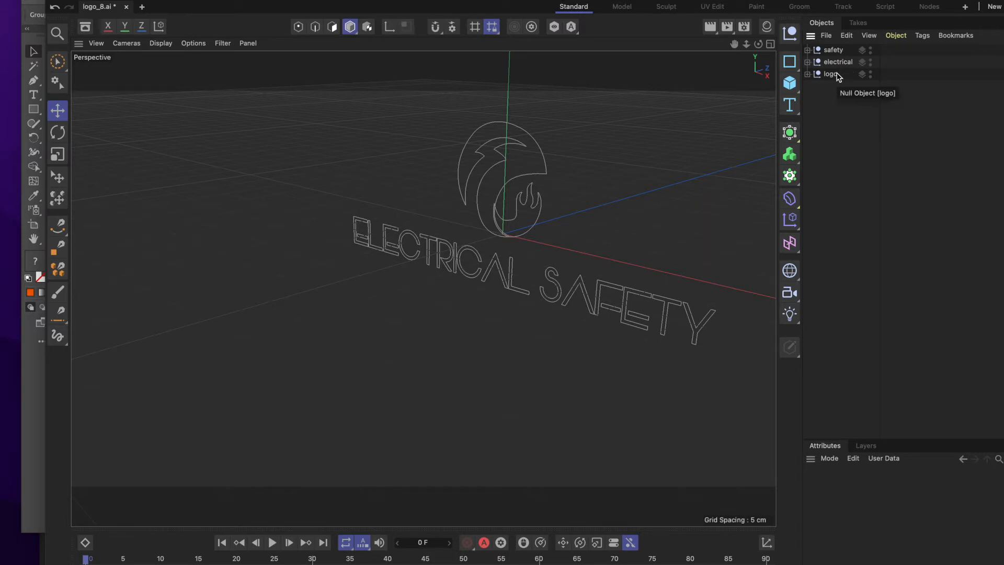
# Render the perspective view to check the bare splines, and return to the normal viewport display.
pyautogui.click(715, 29)
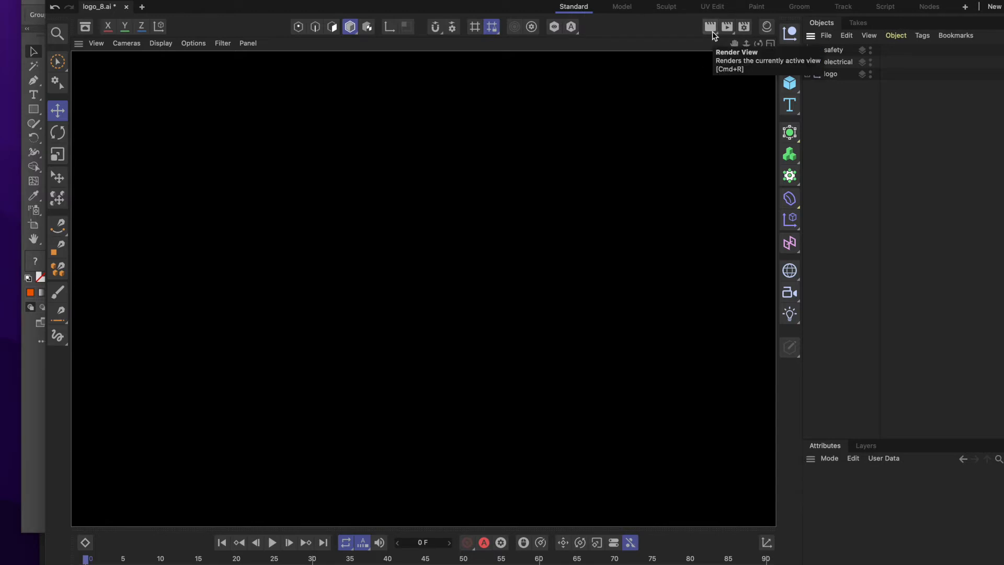
pyautogui.click(571, 158)
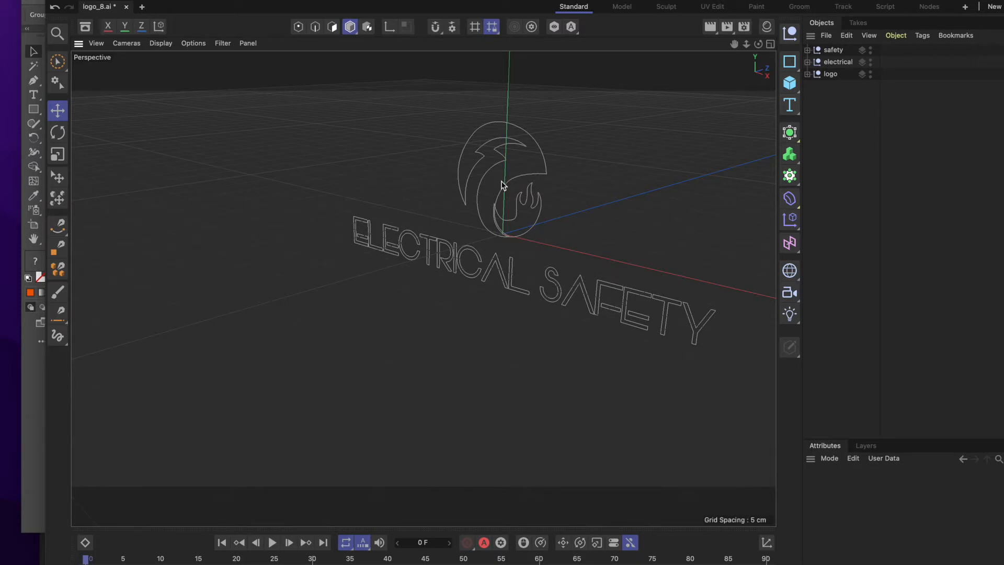
# Add an Extrude generator and nest the safety null under it.
pyautogui.click(835, 51)
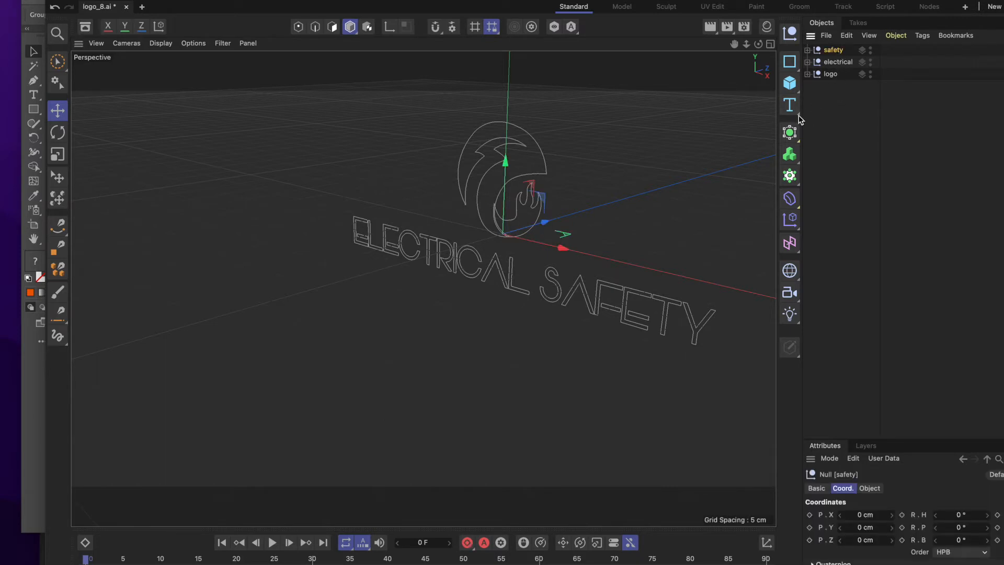
pyautogui.click(791, 133)
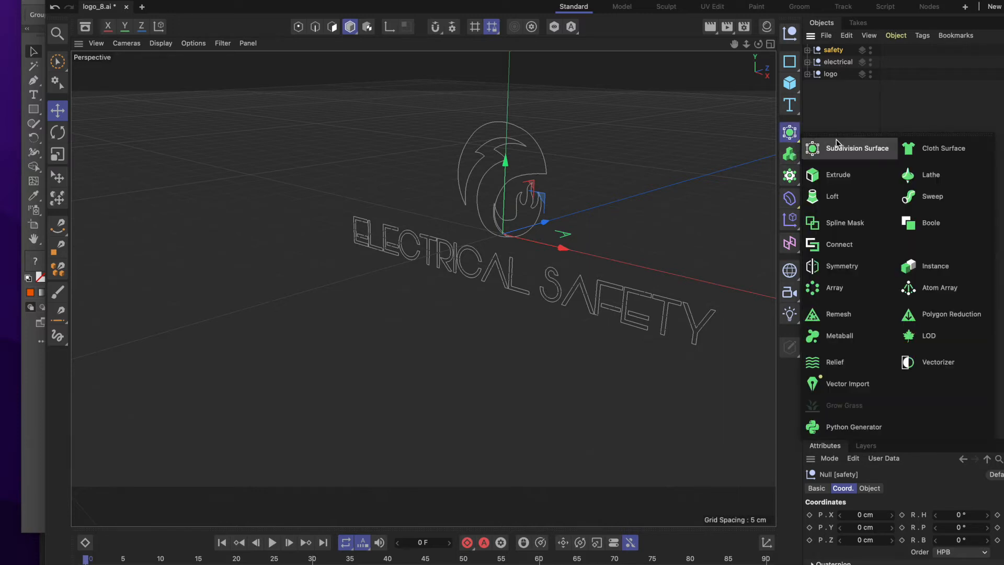
pyautogui.click(839, 180)
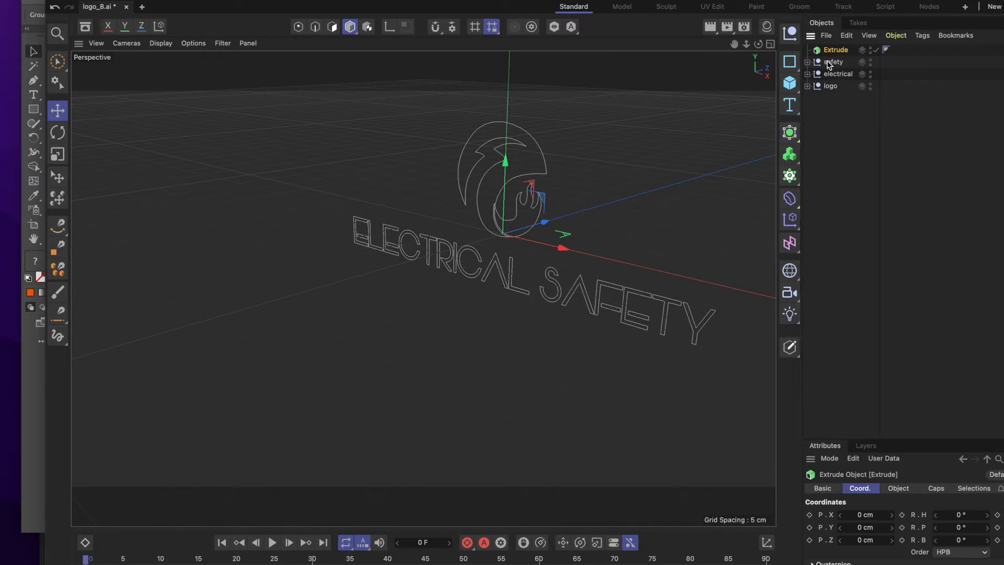
pyautogui.moveTo(835, 65); pyautogui.dragTo(833, 52)
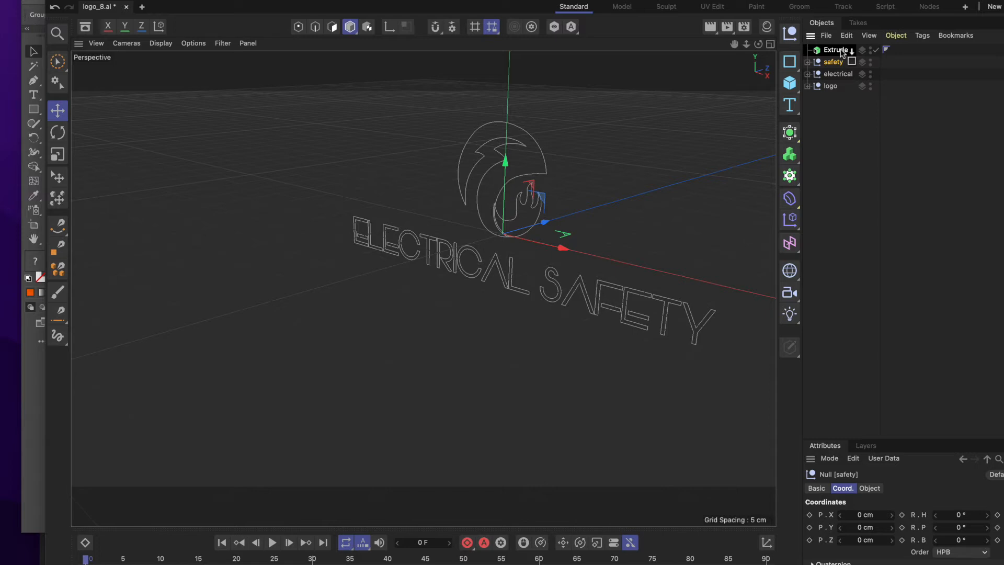
pyautogui.moveTo(840, 49); pyautogui.dragTo(840, 49)
# Enable Hierarchical on the safety null's Extrude generator and set its offset to 2 cm.
pyautogui.moveTo(912, 446); pyautogui.dragTo(902, 235)
pyautogui.click(835, 51)
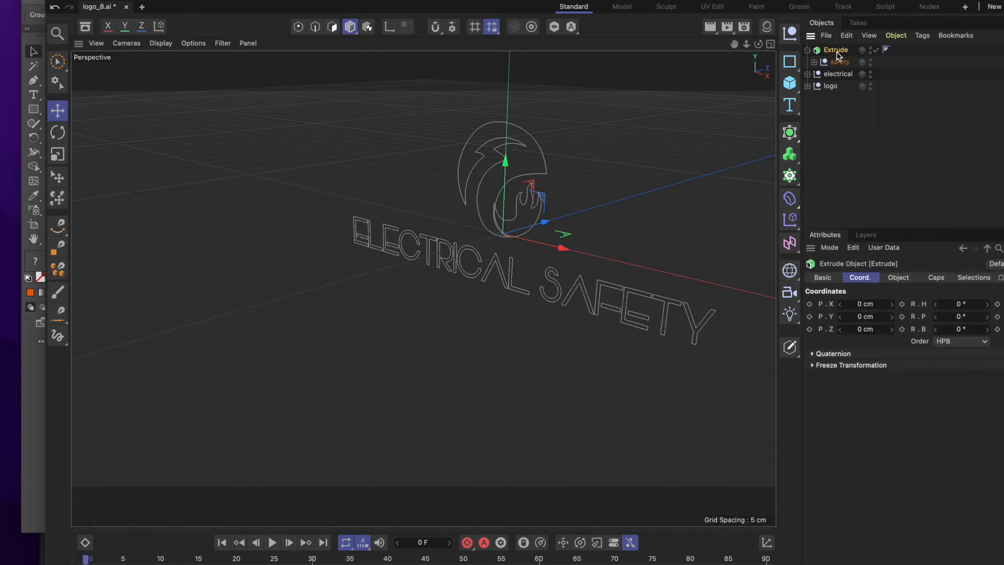
pyautogui.click(902, 281)
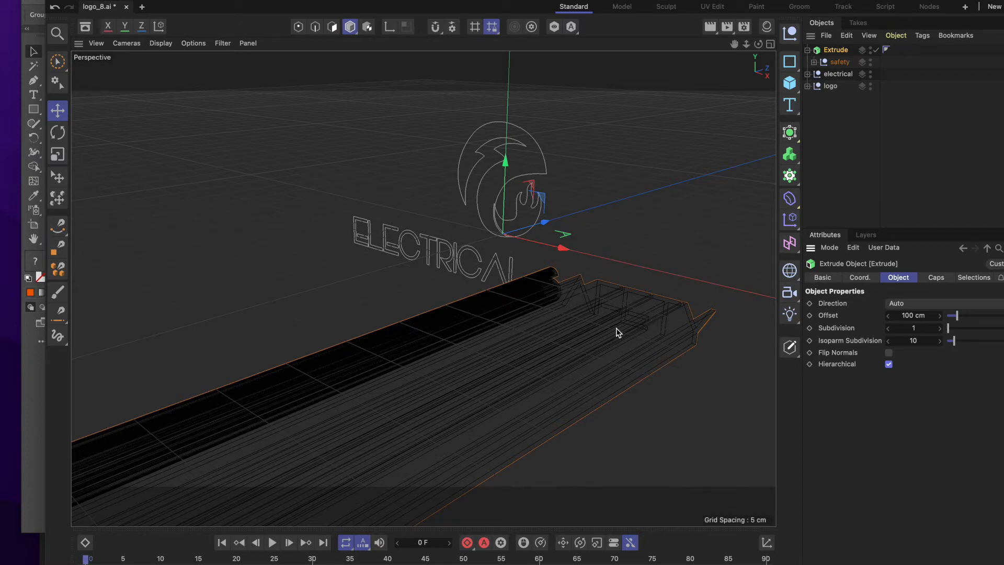
pyautogui.doubleClick(913, 315)
pyautogui.click(893, 315)
pyautogui.write('12')
pyautogui.press('Return')
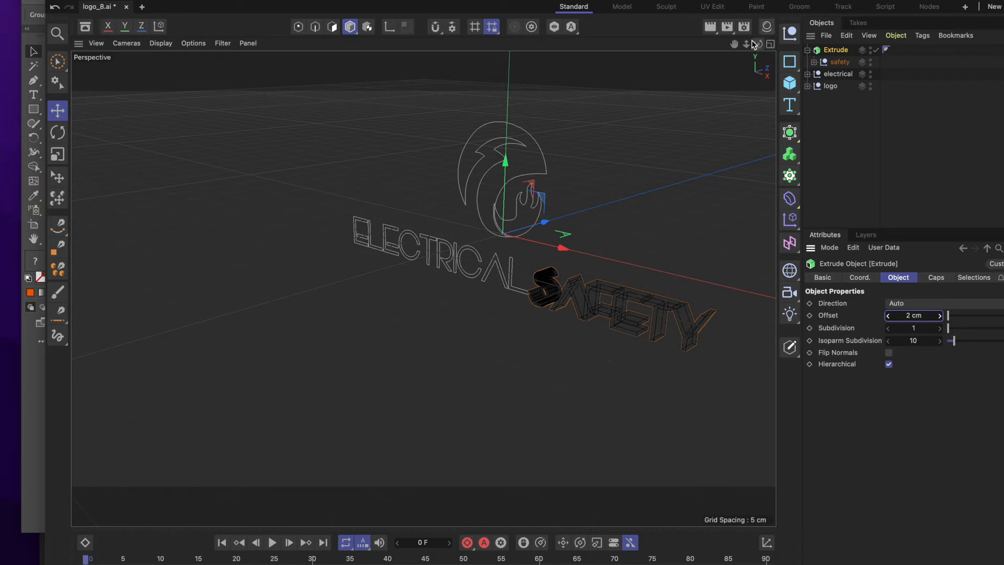
# Render an angled close-up of the extruded SAFETY lettering to check its depth, and return to the normal viewport display.
pyautogui.moveTo(758, 45)
pyautogui.mouseDown()
pyautogui.moveTo(800, 40)
pyautogui.moveTo(818, 26)
pyautogui.moveTo(808, 18)
pyautogui.moveTo(779, 63)
pyautogui.moveTo(811, 47)
pyautogui.moveTo(846, 64)
pyautogui.mouseUp()
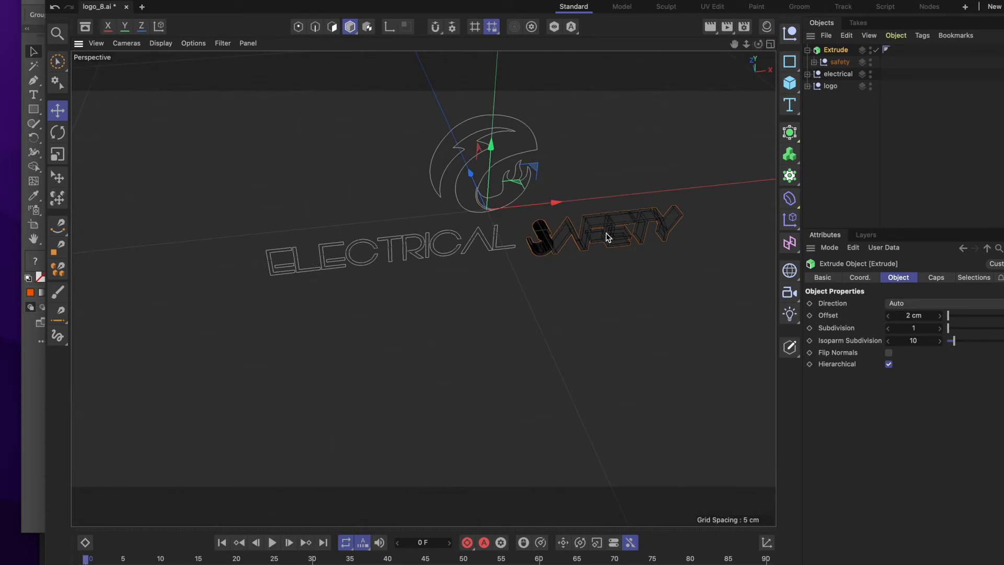
pyautogui.scroll(3, 607, 238)
pyautogui.scroll(2, 605, 239)
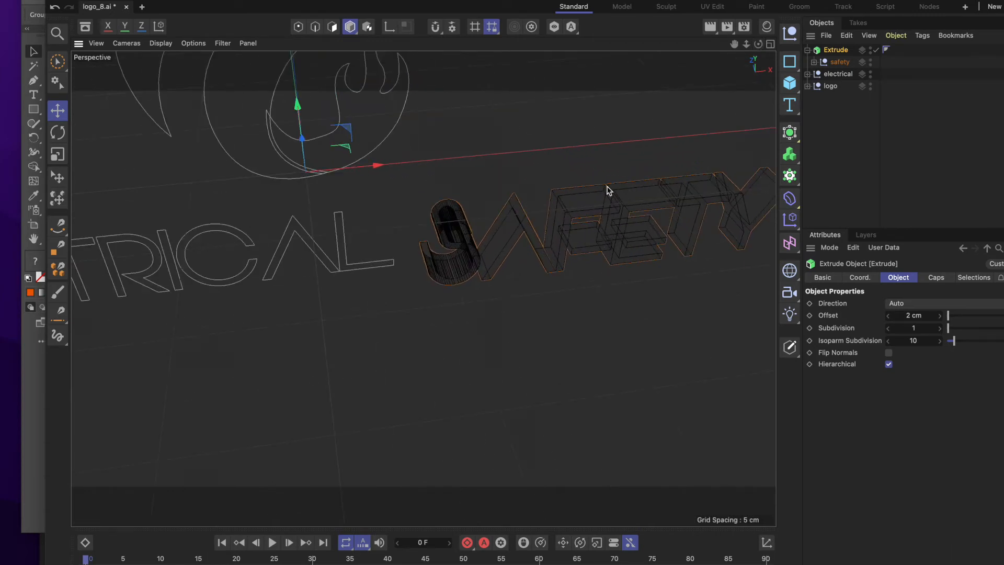
pyautogui.moveTo(557, 210)
pyautogui.keyDown('alt'); pyautogui.mouseDown()
pyautogui.moveTo(560, 161)
pyautogui.moveTo(617, 164)
pyautogui.moveTo(549, 177)
pyautogui.moveTo(538, 186)
pyautogui.moveTo(552, 215)
pyautogui.mouseUp(); pyautogui.keyUp('alt')
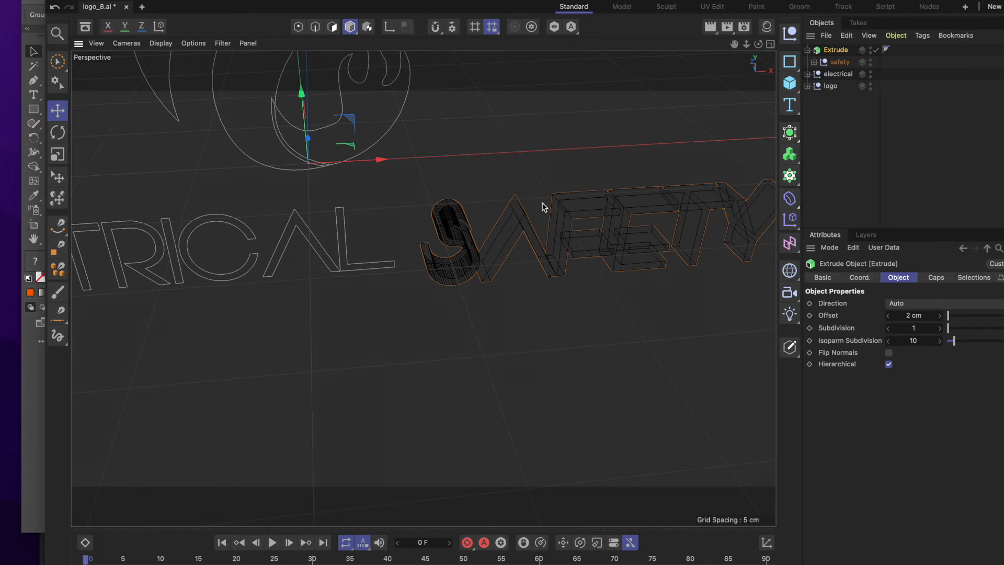
pyautogui.click(708, 28)
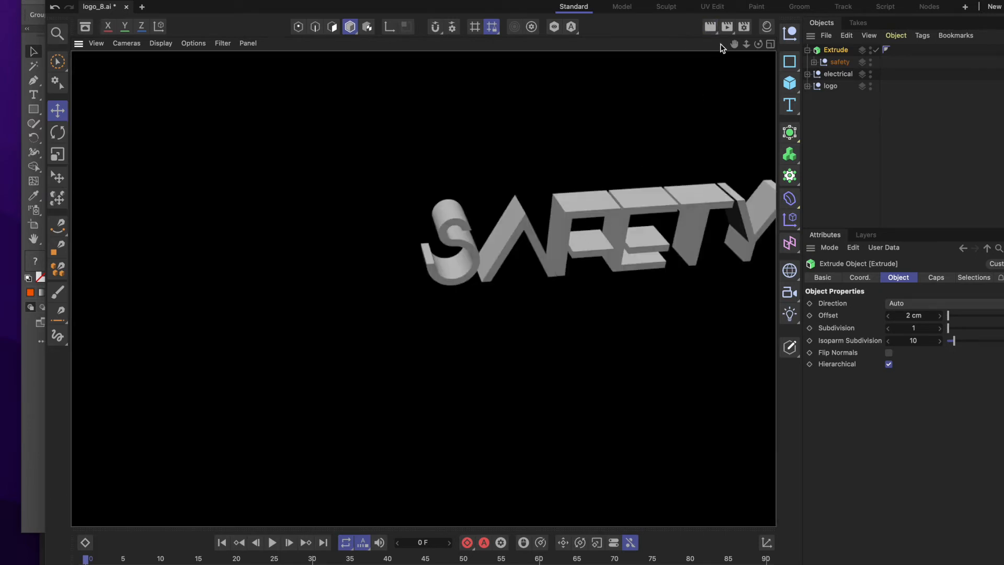
pyautogui.click(645, 162)
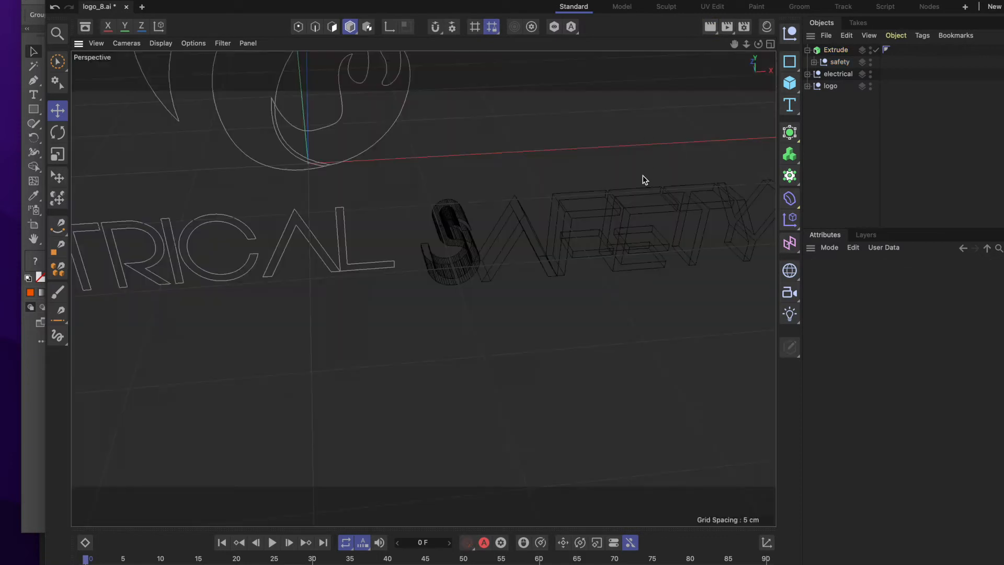
# Add a second Extrude generator and nest the electrical null under it.
pyautogui.click(834, 74)
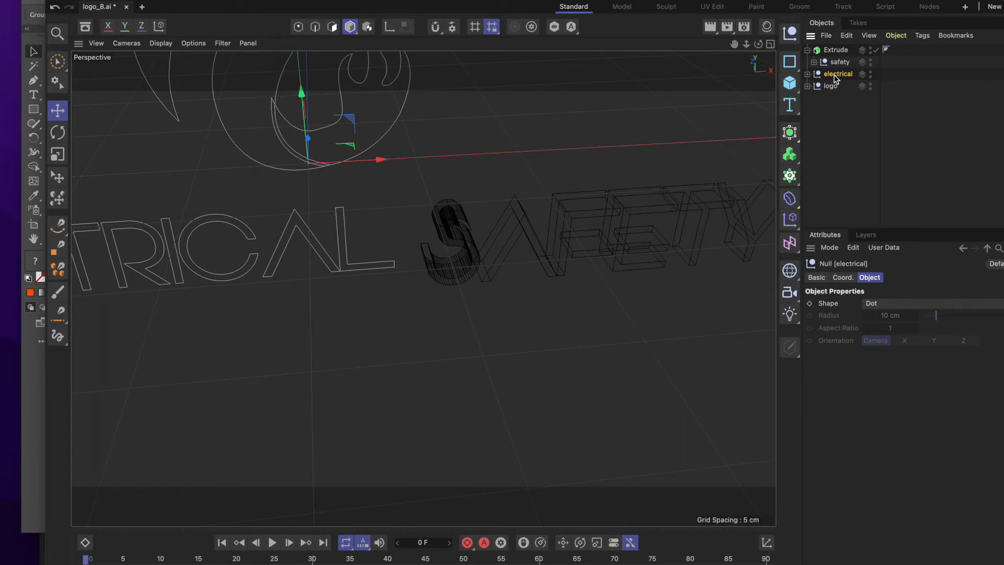
pyautogui.click(790, 153)
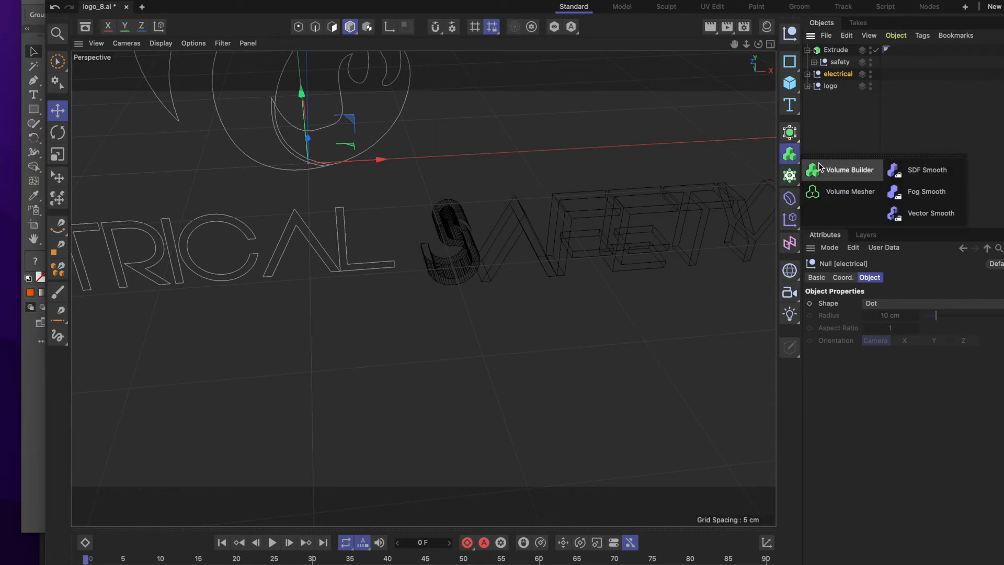
pyautogui.click(791, 133)
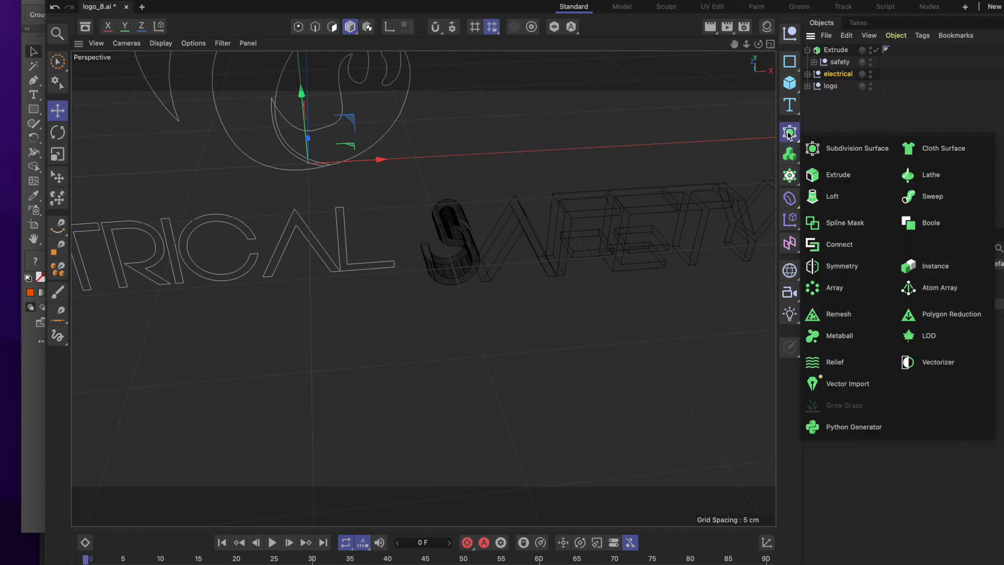
pyautogui.click(834, 173)
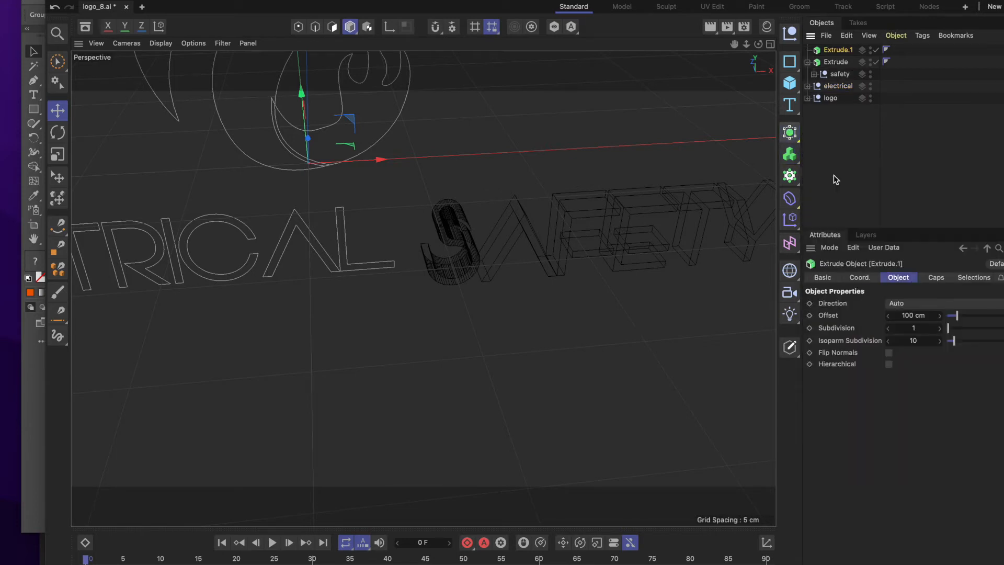
pyautogui.click(835, 85)
pyautogui.moveTo(835, 51); pyautogui.dragTo(837, 51)
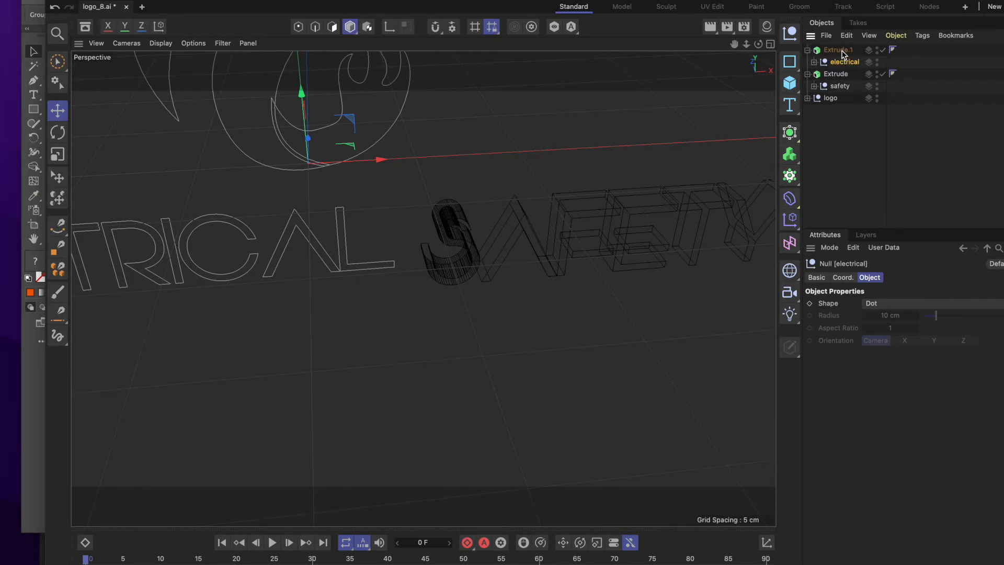
# Enable Hierarchical on the electrical null's Extrude generator and set its offset to 2 cm.
pyautogui.click(837, 51)
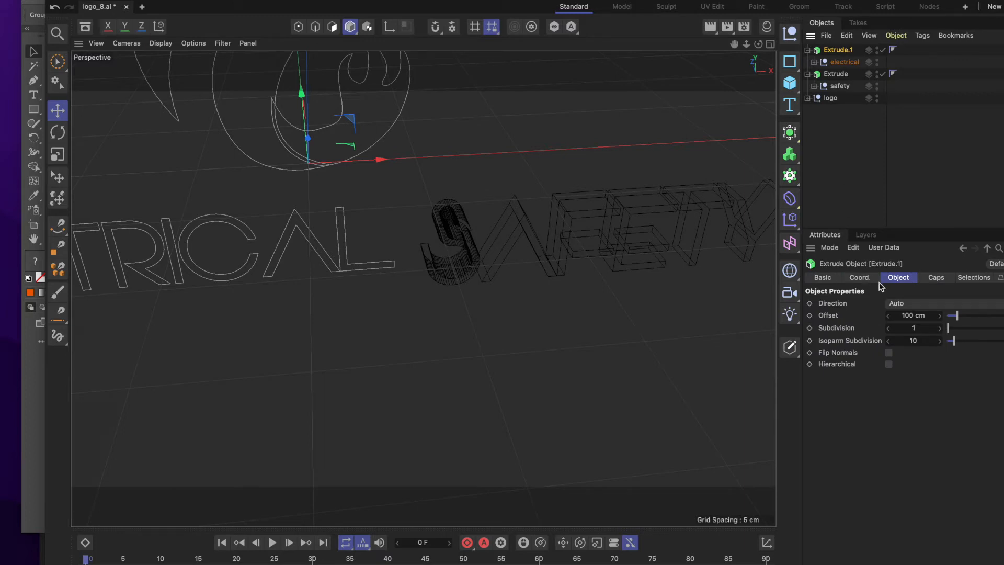
pyautogui.click(888, 364)
pyautogui.click(907, 315)
pyautogui.click(914, 315)
pyautogui.moveTo(914, 315); pyautogui.dragTo(865, 311)
pyautogui.write('2')
pyautogui.press('Return')
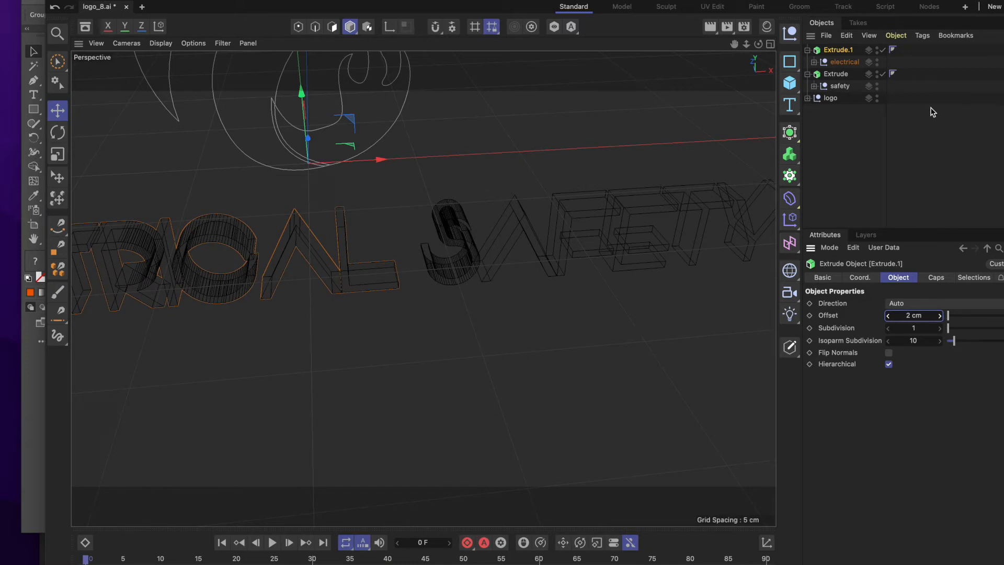
# Add a third Extrude generator and nest the logo null under it.
pyautogui.click(832, 99)
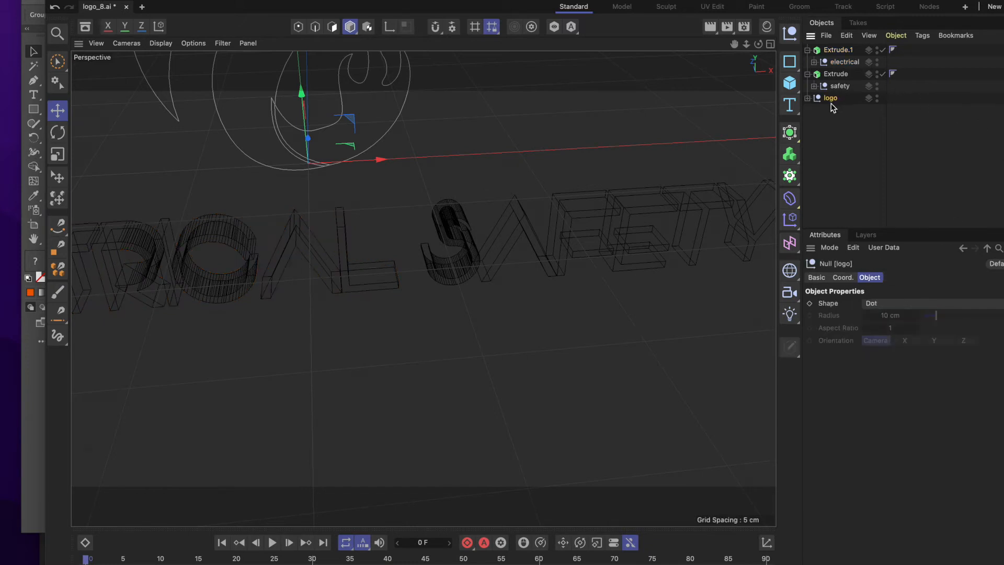
pyautogui.click(790, 131)
pyautogui.click(834, 175)
pyautogui.click(831, 111)
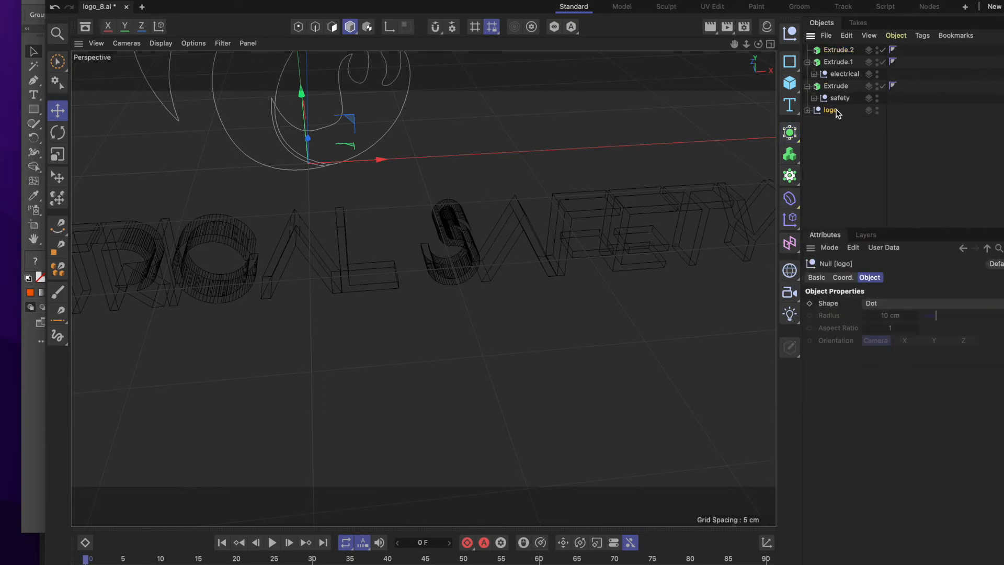
pyautogui.moveTo(832, 111); pyautogui.dragTo(843, 51)
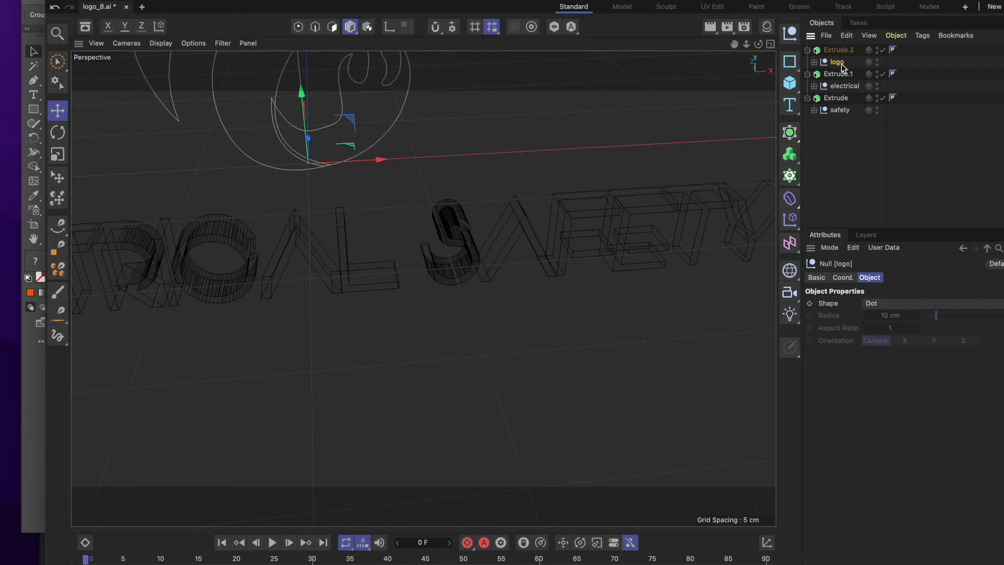
# Enable Hierarchical on the logo null's Extrude generator and set its offset to 2 cm.
pyautogui.click(848, 52)
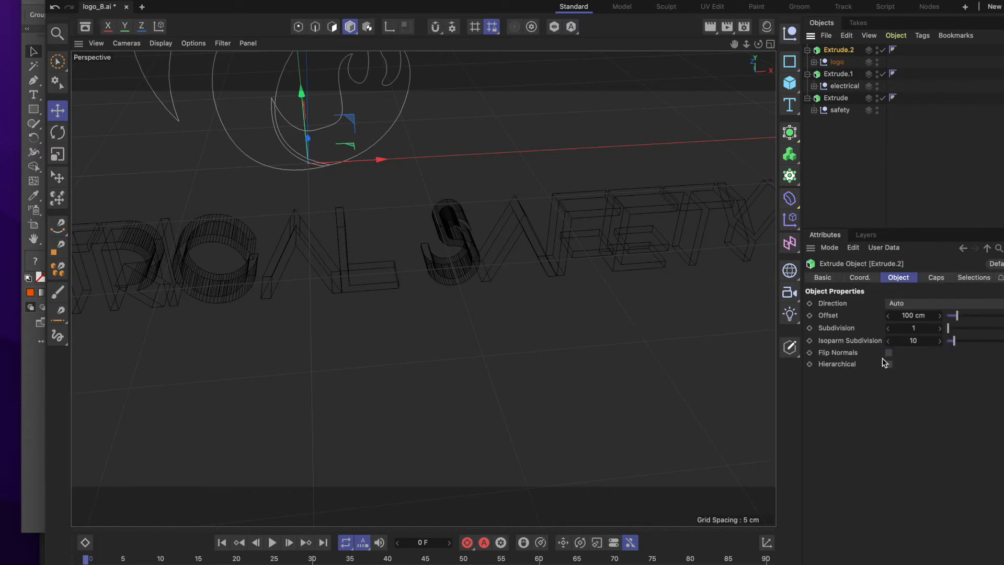
pyautogui.click(889, 365)
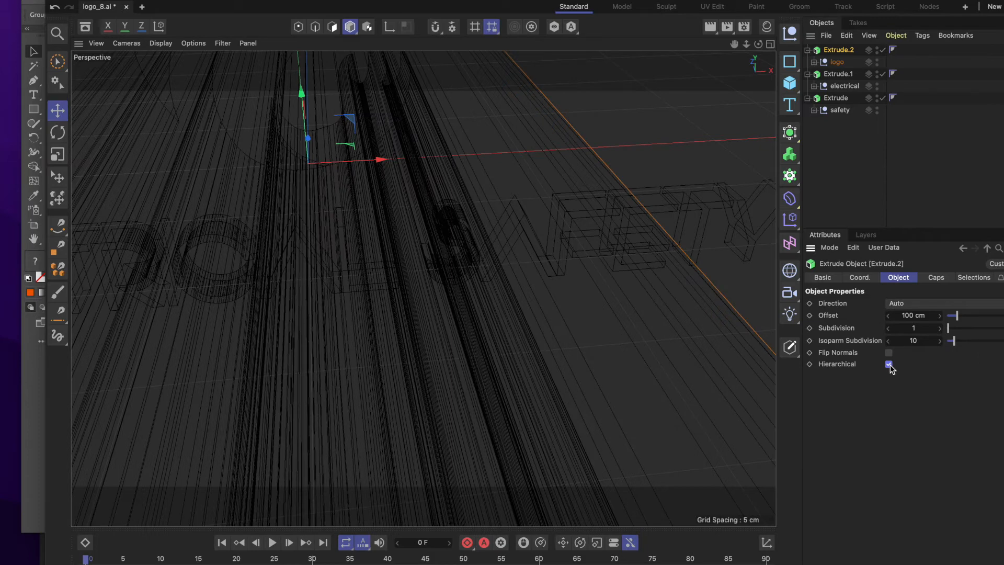
pyautogui.doubleClick(908, 316)
pyautogui.click(914, 315)
pyautogui.moveTo(914, 315); pyautogui.dragTo(832, 300)
pyautogui.write('2')
pyautogui.press('Return')
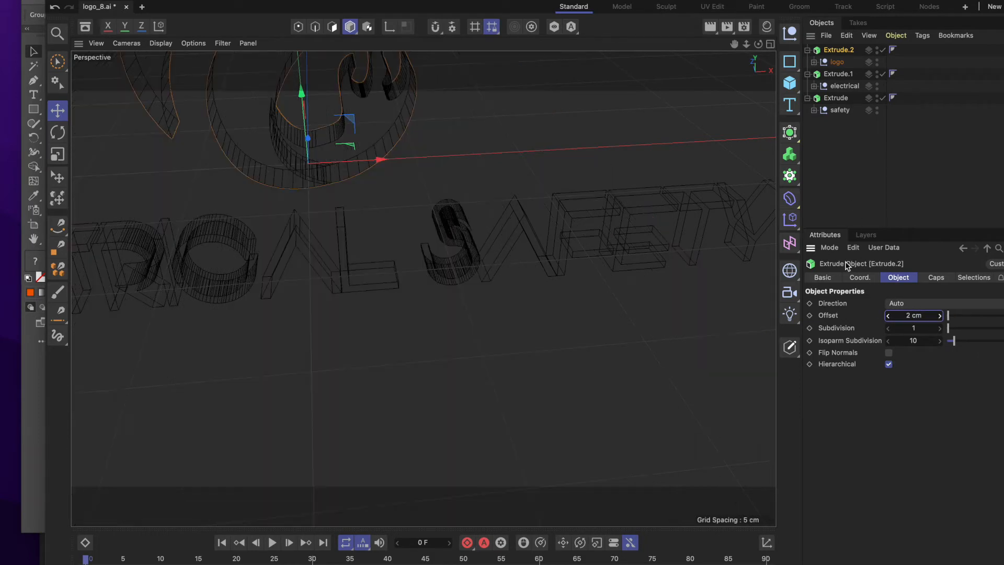
# Render the whole extruded logo and lettering in the perspective view to check them, and return to the normal display.
pyautogui.keyDown('alt'); pyautogui.moveTo(569, 280); pyautogui.dragTo(553, 276); pyautogui.keyUp('alt')
pyautogui.scroll(4, 556, 276)
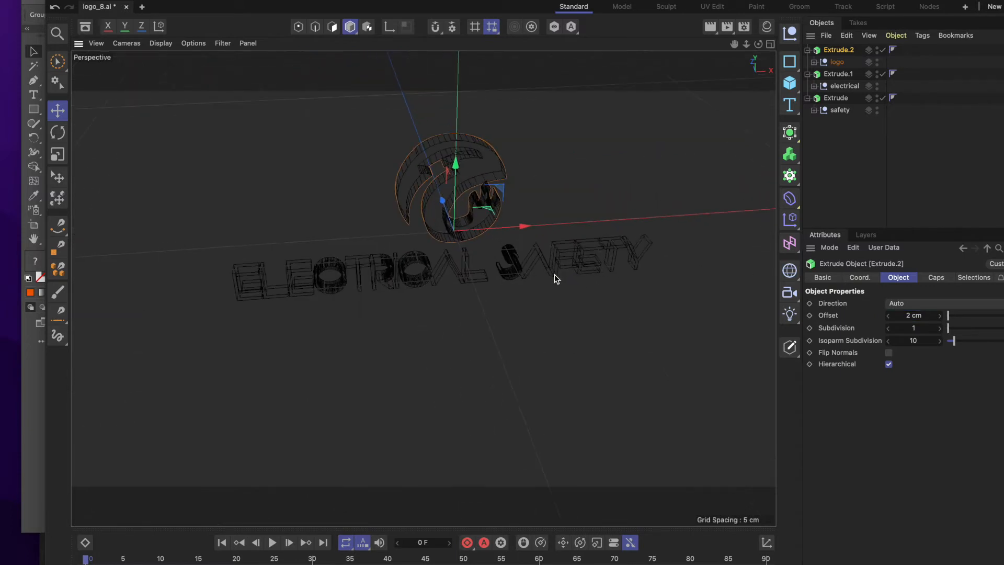
pyautogui.click(711, 27)
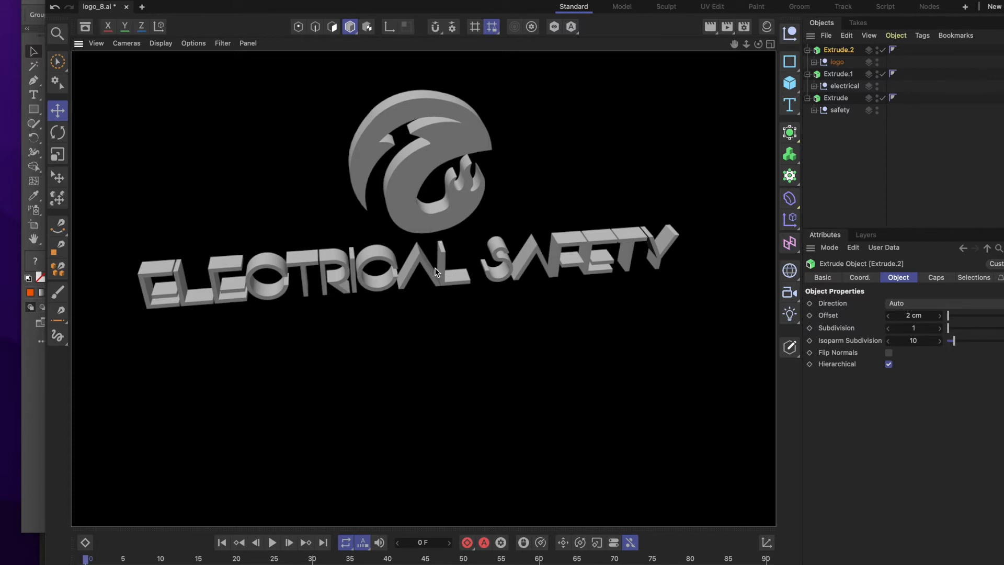
pyautogui.click(712, 29)
pyautogui.click(622, 148)
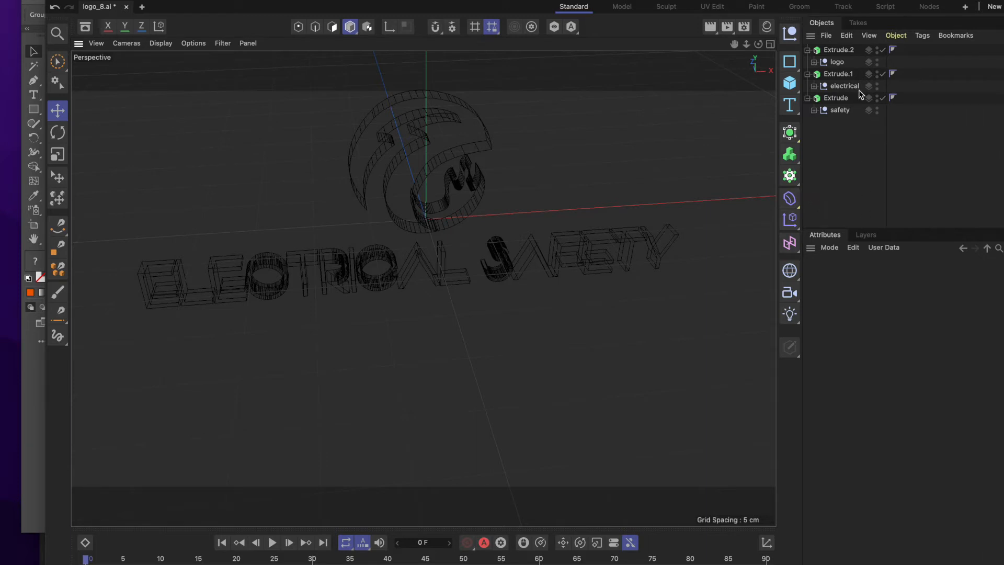
# Give the flame logo's Extrude caps a round bevel of 1 cm and render the view to check it.
pyautogui.click(841, 50)
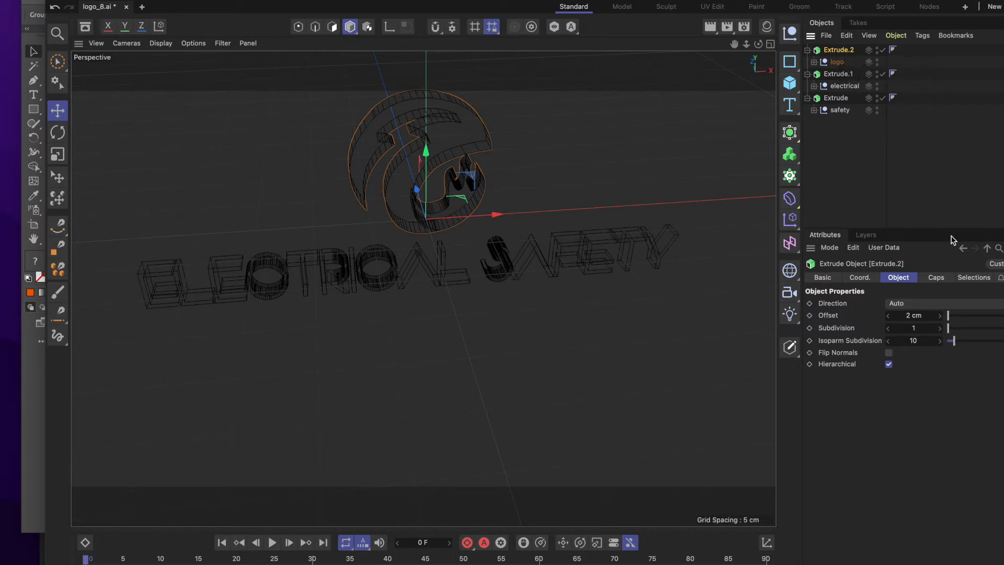
pyautogui.click(937, 278)
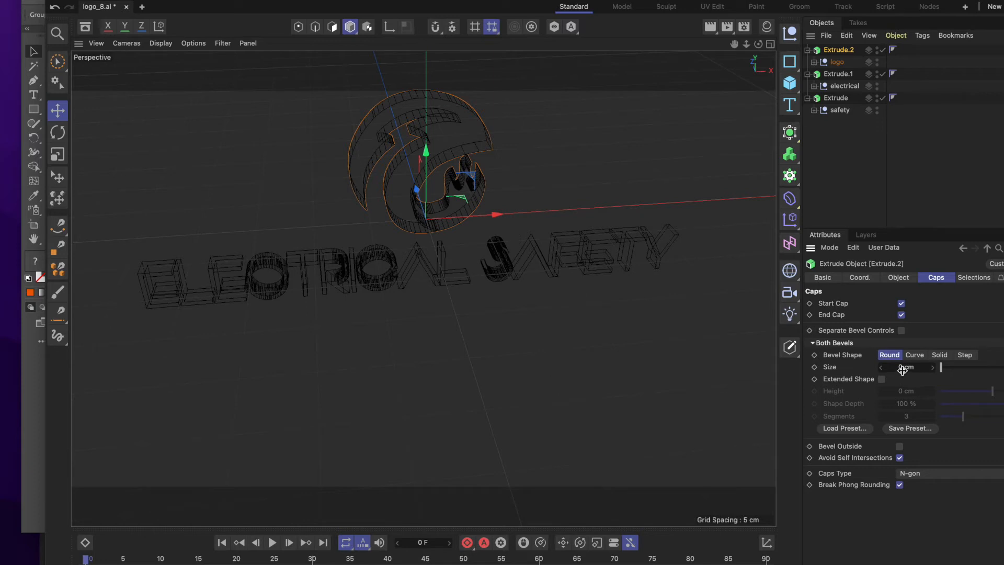
pyautogui.click(901, 367)
pyautogui.moveTo(902, 365); pyautogui.dragTo(892, 365)
pyautogui.write('1')
pyautogui.press('Return')
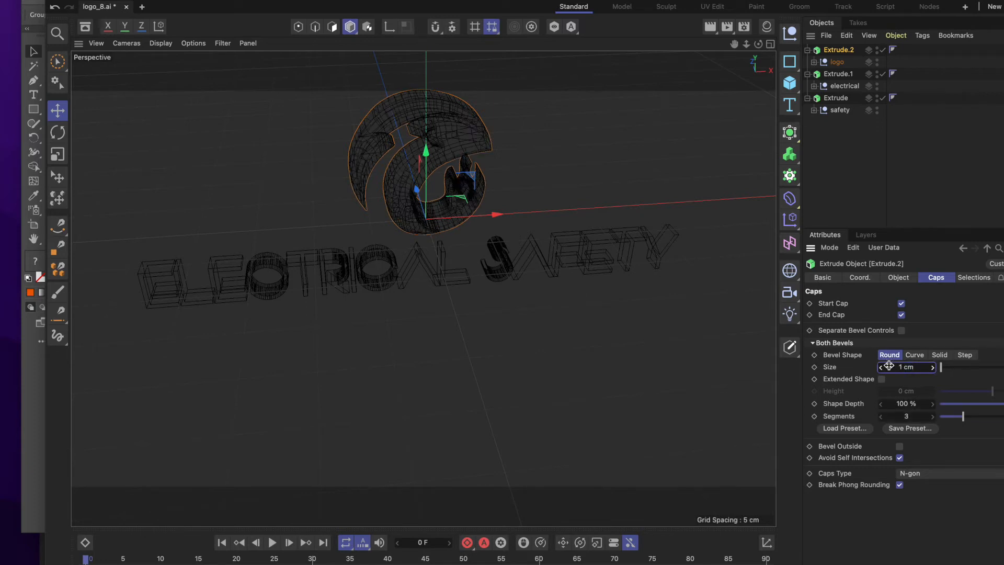
pyautogui.click(711, 32)
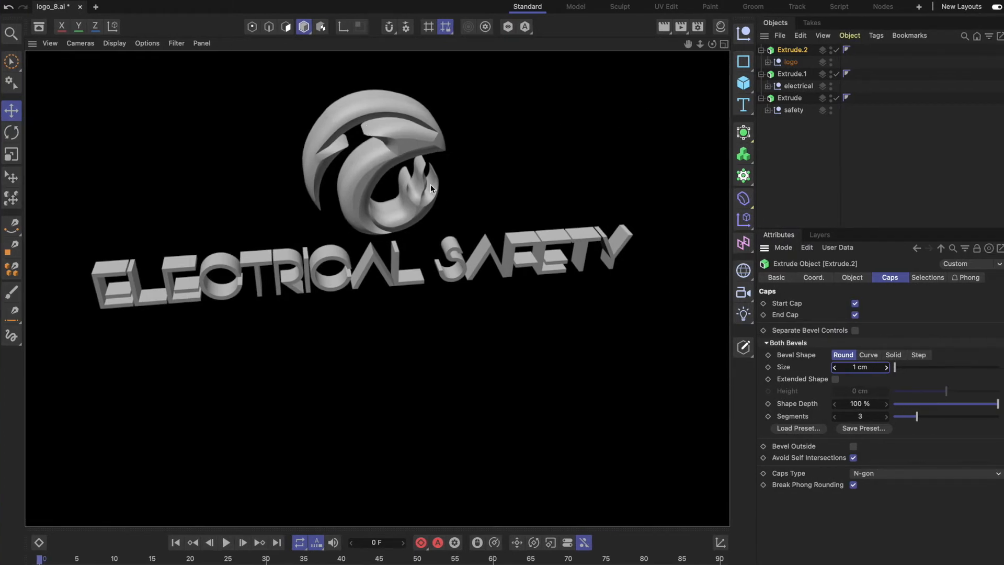
# Reduce the bevel's Shape Depth on the flame logo's caps to 4 % and render the view again.
pyautogui.moveTo(997, 405); pyautogui.dragTo(950, 409)
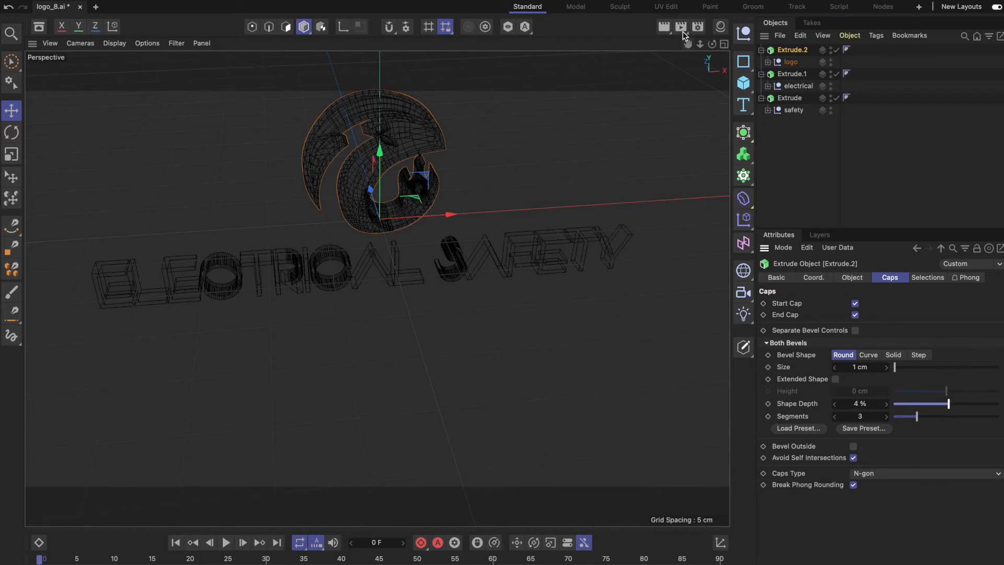
pyautogui.click(668, 30)
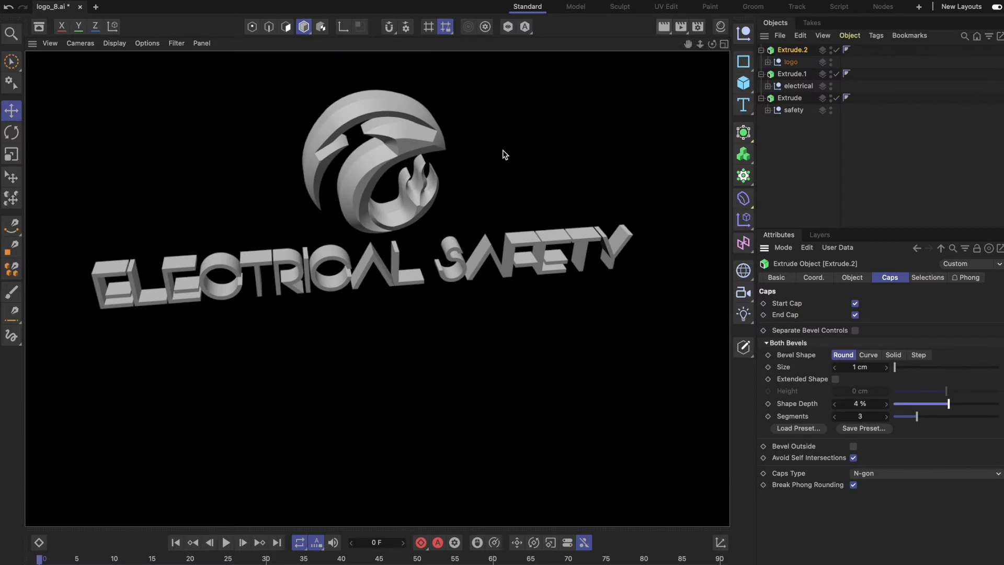
pyautogui.scroll(5, 443, 196)
pyautogui.scroll(-3, 442, 196)
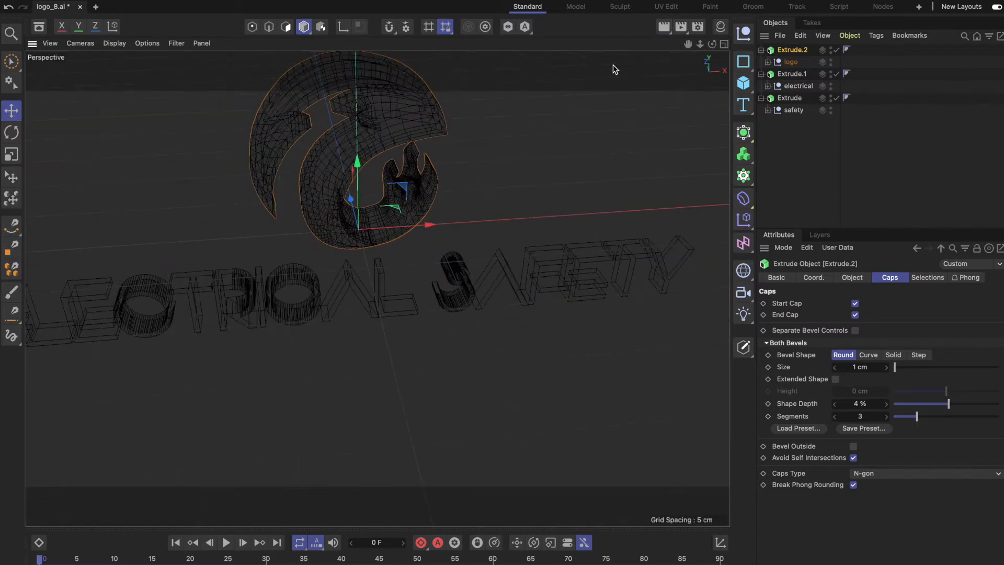
# Try a Shape Depth of -1 % on the flame logo's bevel, render to compare, and set it to 1 %.
pyautogui.click(668, 28)
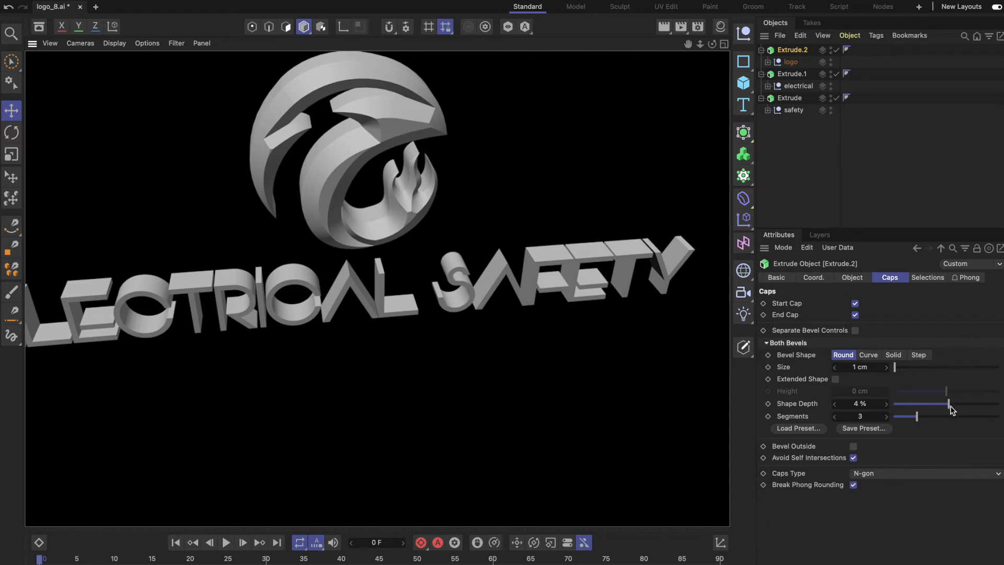
pyautogui.moveTo(951, 409); pyautogui.dragTo(947, 410)
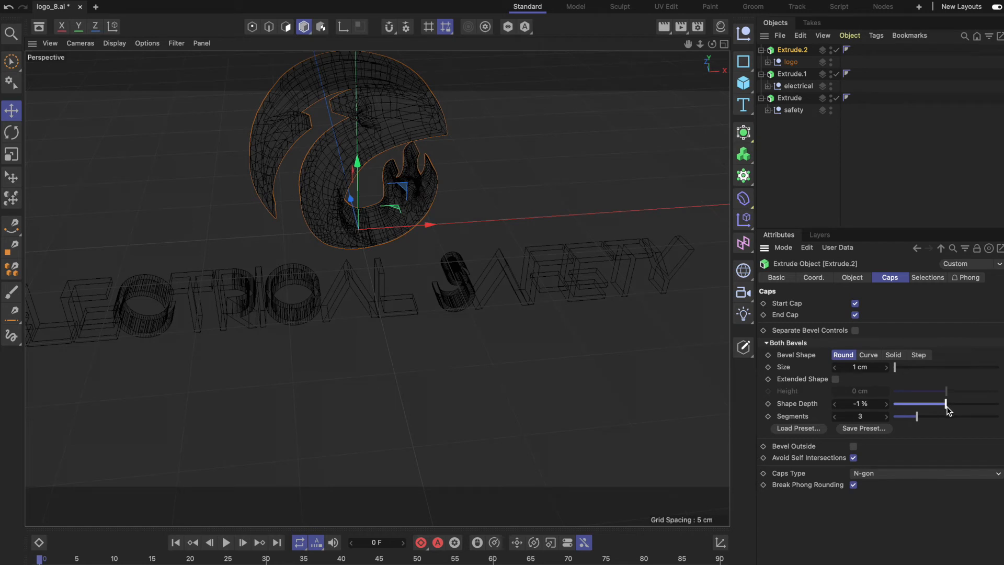
pyautogui.click(668, 30)
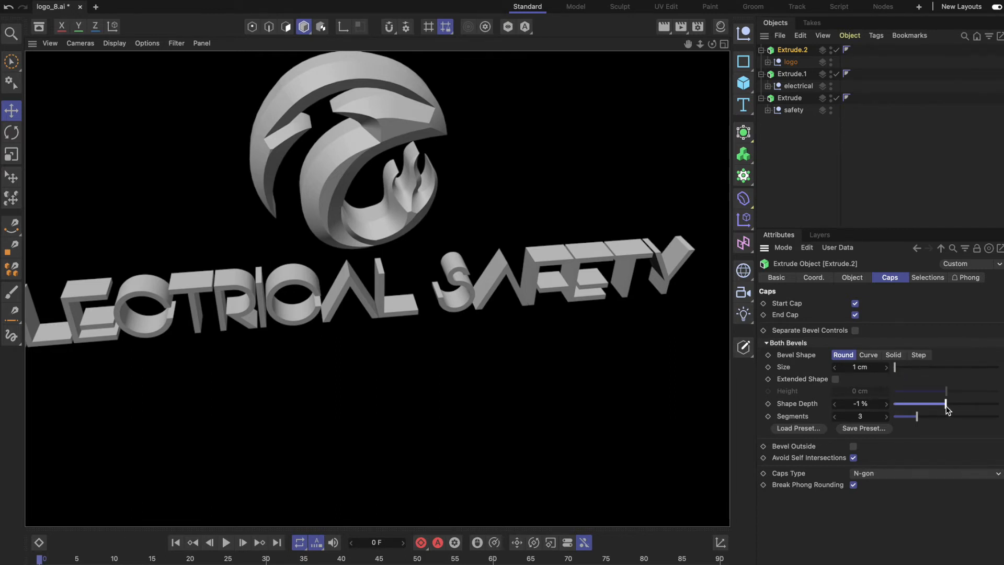
pyautogui.moveTo(947, 408); pyautogui.dragTo(947, 409)
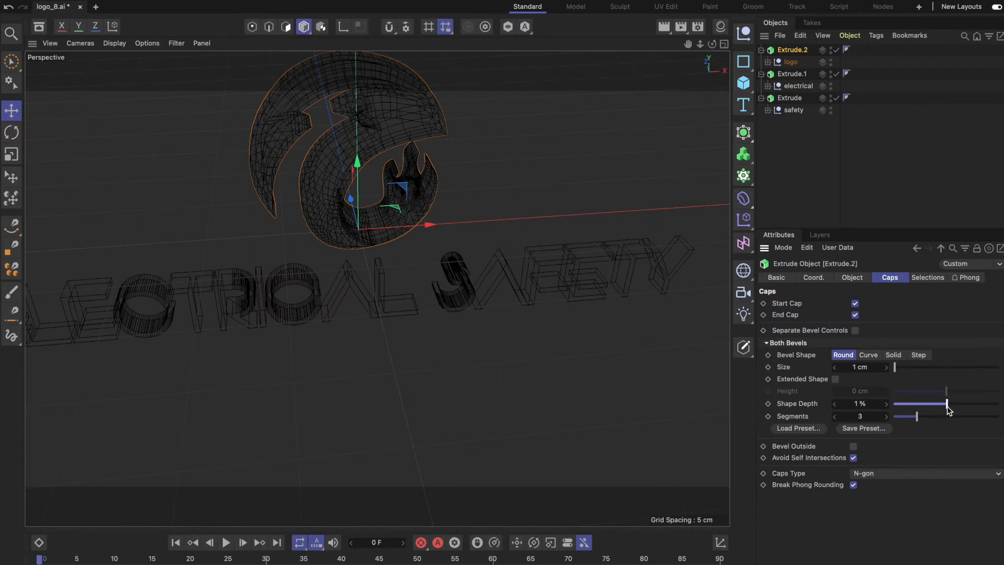
# Remove the flame logo's bevel by setting its caps' bevel size to 0 cm, and render the view to check it.
pyautogui.click(857, 367)
pyautogui.write('0')
pyautogui.press('Return')
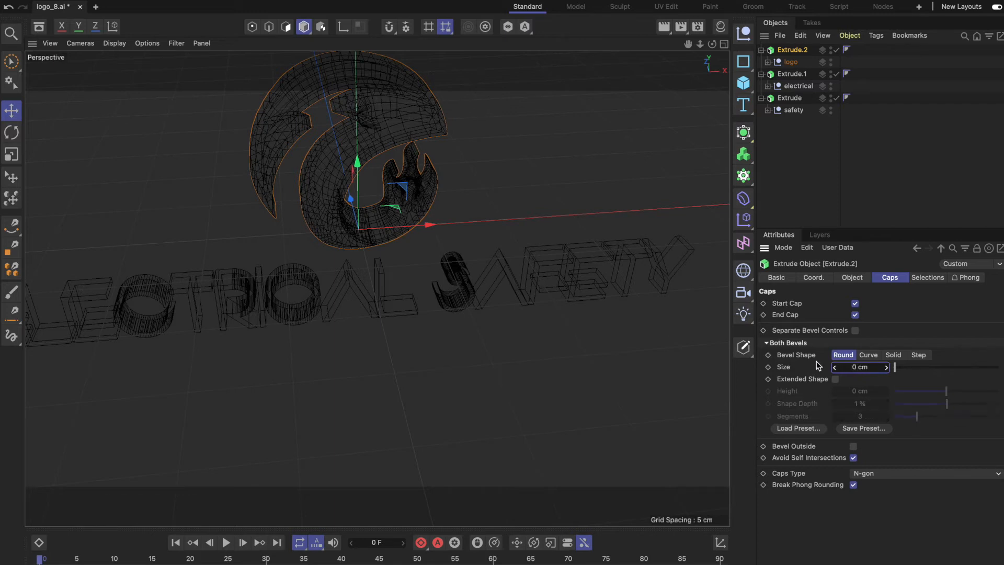
pyautogui.click(664, 27)
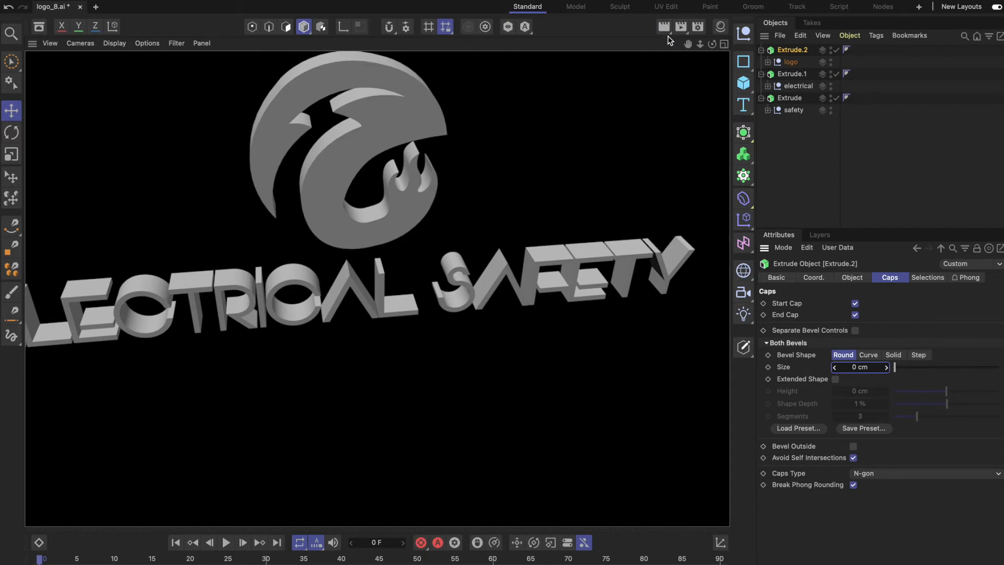
# Give the caps of the electrical lettering's Extrude a round bevel of 1 cm and render the view to check it.
pyautogui.click(796, 74)
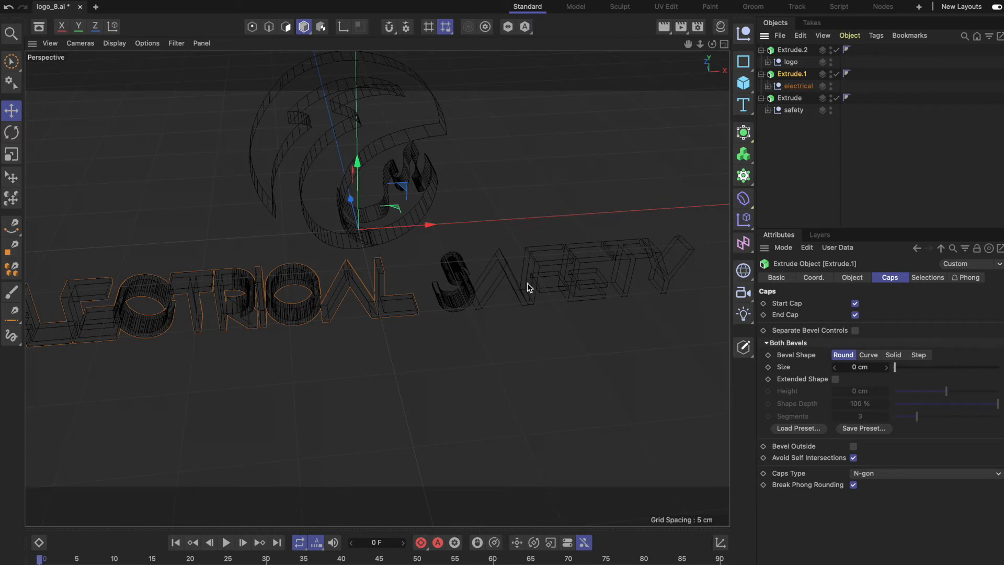
pyautogui.click(855, 372)
pyautogui.click(857, 367)
pyautogui.moveTo(857, 368); pyautogui.dragTo(846, 367)
pyautogui.write('1')
pyautogui.press('Return')
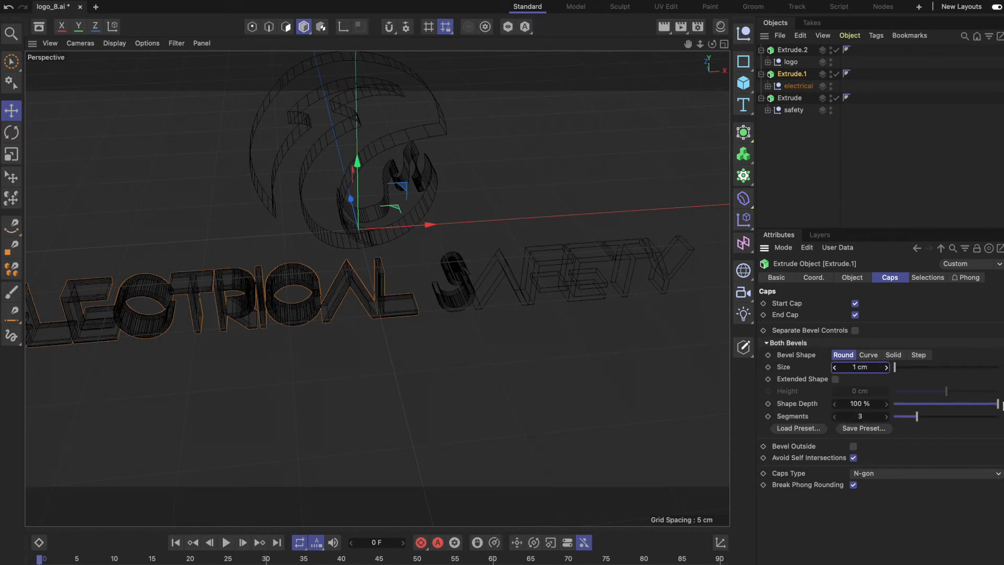
pyautogui.click(664, 26)
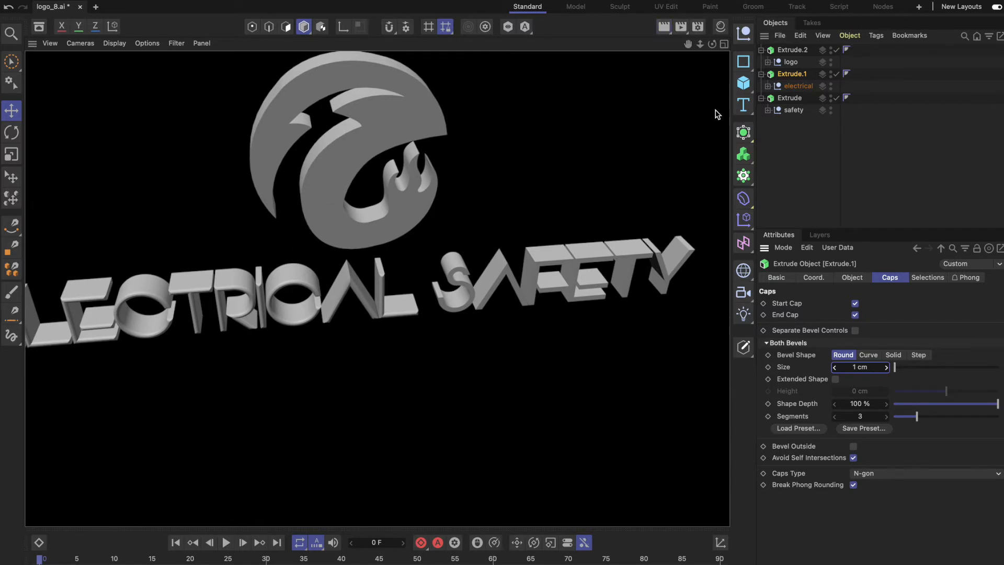
pyautogui.click(619, 99)
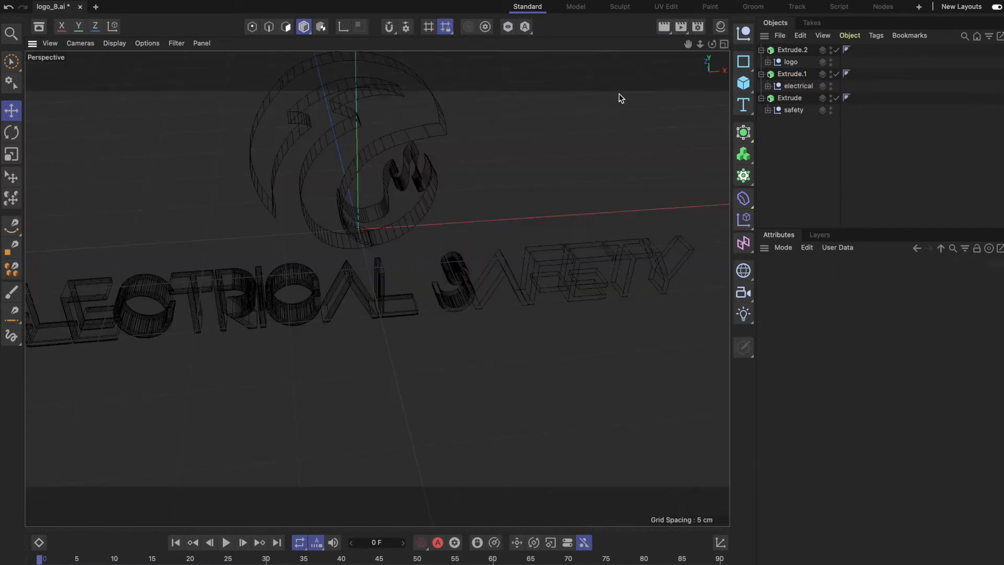
# Give the caps of the safety lettering's Extrude a round bevel of 1 cm and render the view to check it.
pyautogui.click(790, 99)
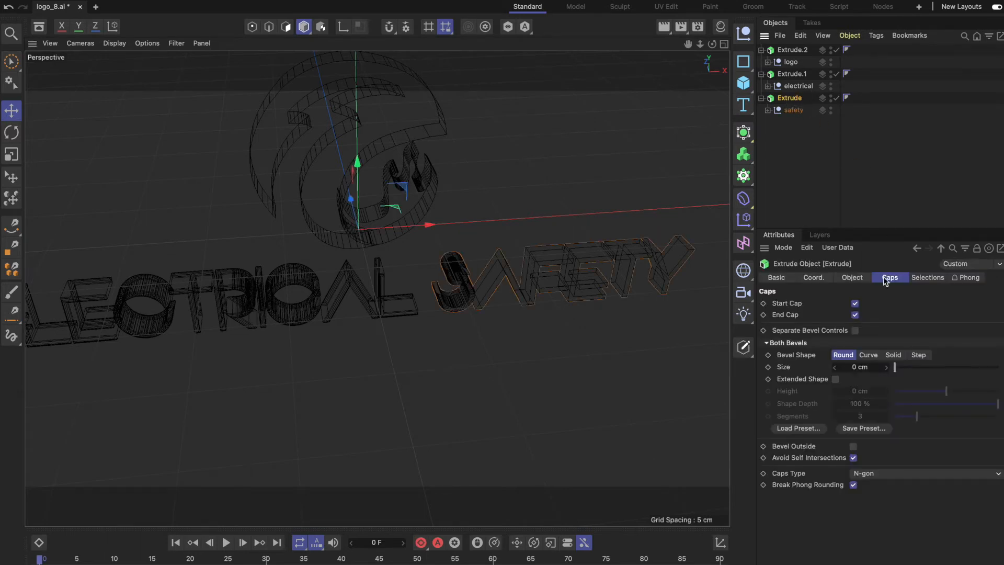
pyautogui.click(857, 367)
pyautogui.press('Return')
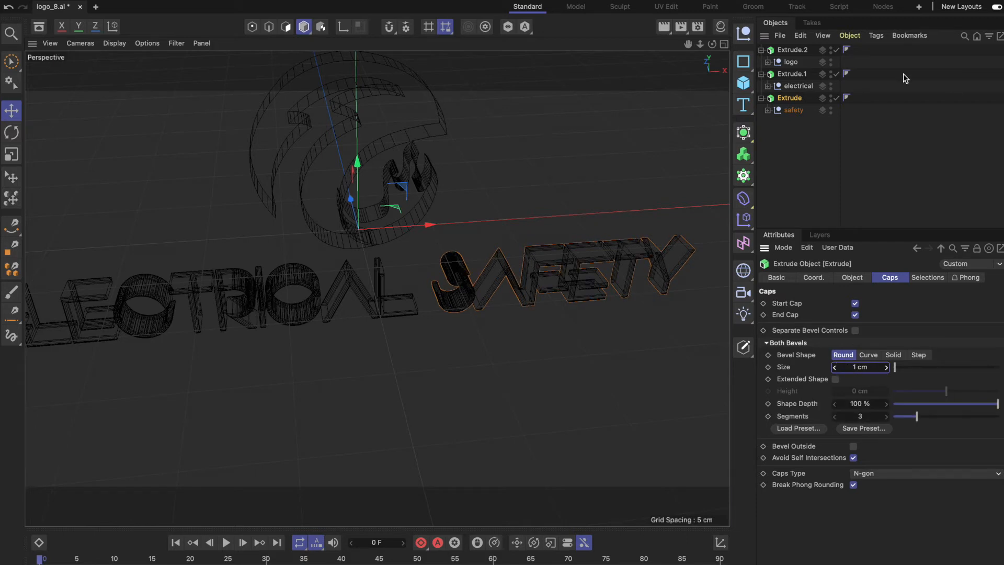
pyautogui.click(663, 27)
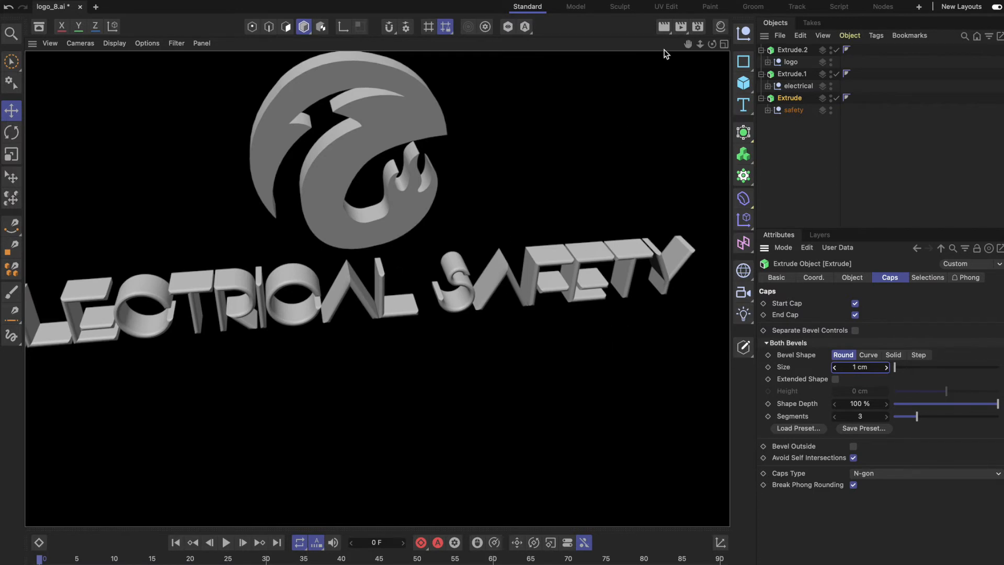
pyautogui.click(644, 121)
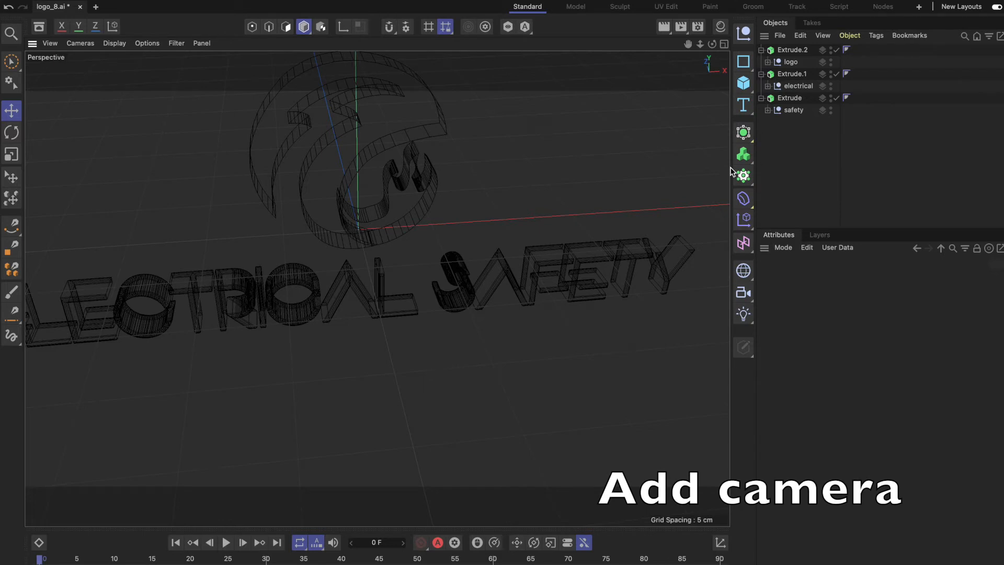
# Add a standard camera, show all four viewports, and change the wireframe perspective viewport to the Top view.
pyautogui.click(746, 296)
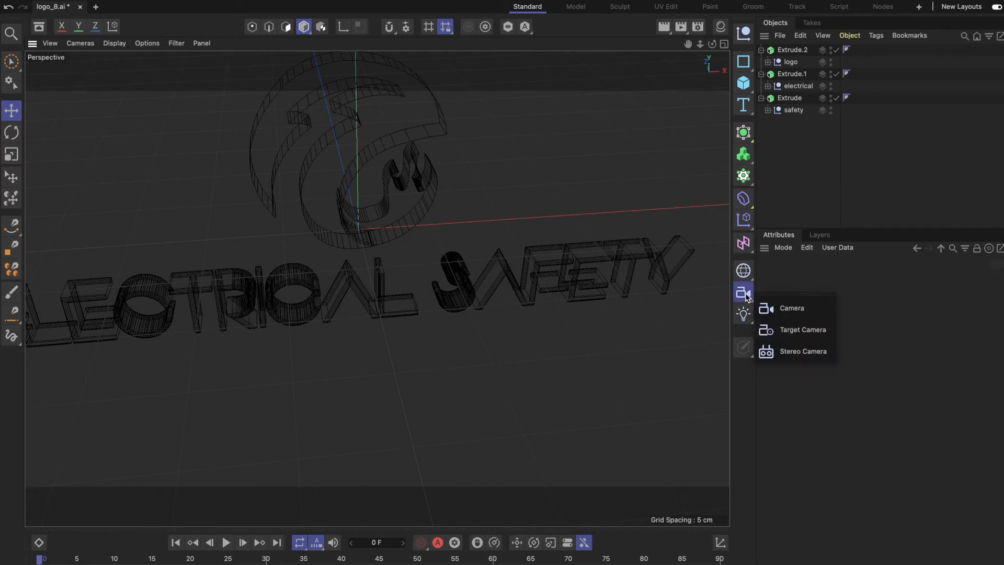
pyautogui.click(782, 310)
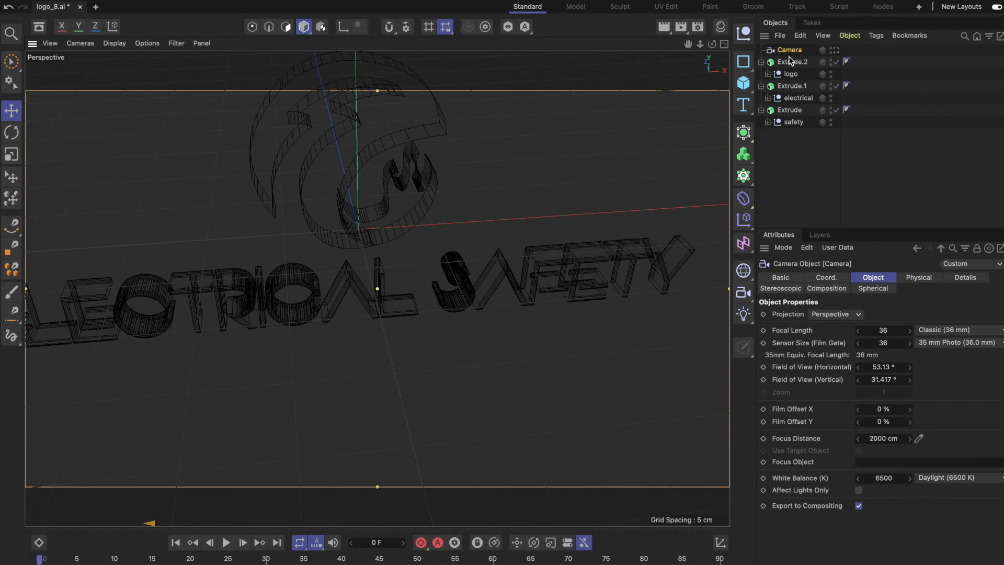
pyautogui.click(723, 44)
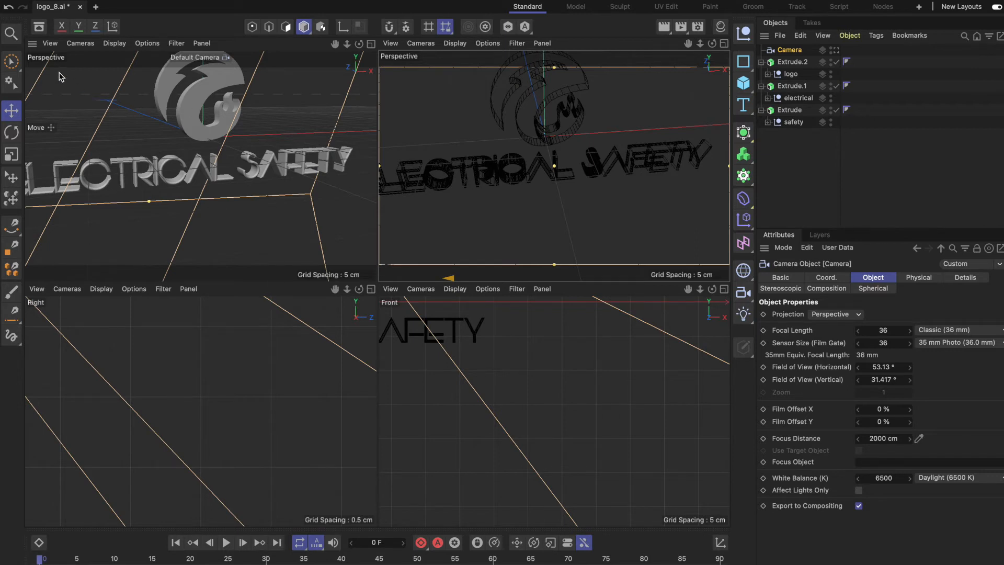
pyautogui.click(415, 63)
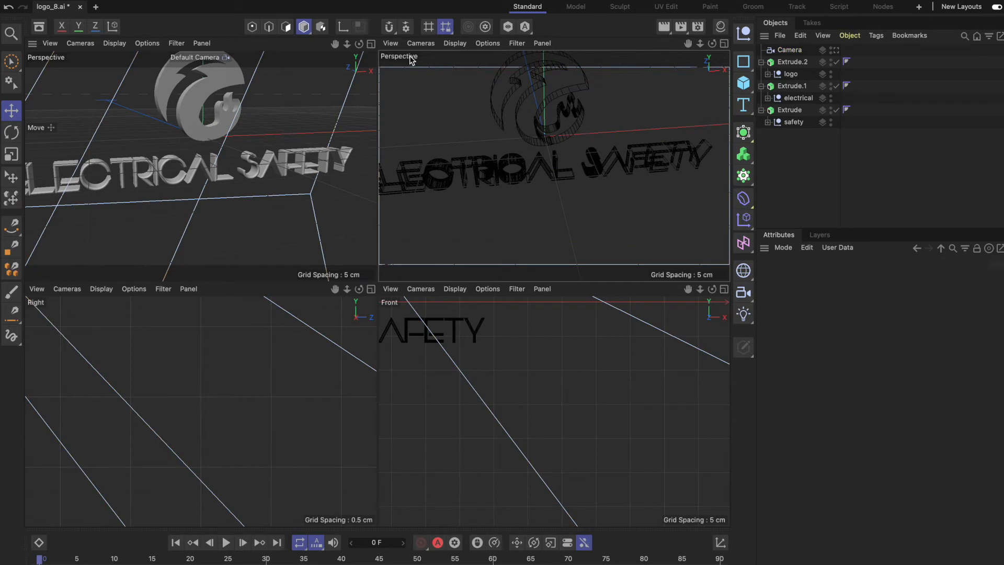
pyautogui.click(421, 43)
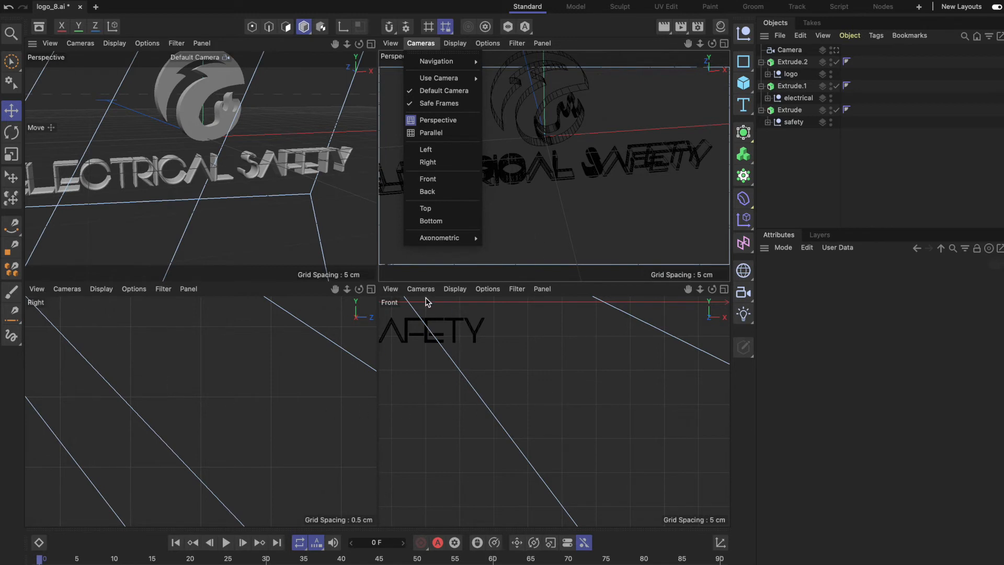
pyautogui.click(447, 208)
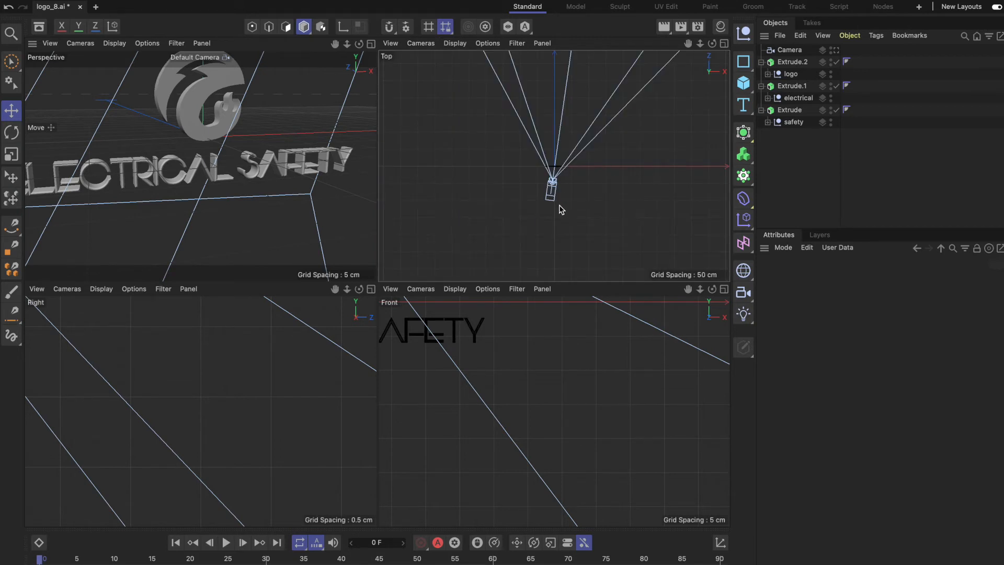
# Set the camera's X, Y and Z position coordinates to 0 cm.
pyautogui.click(790, 51)
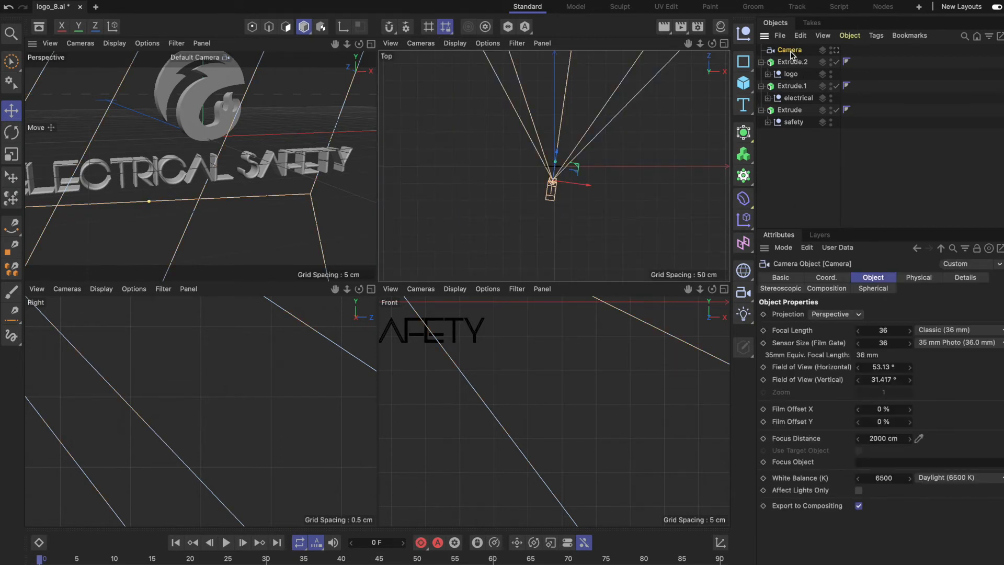
pyautogui.click(826, 279)
pyautogui.click(824, 315)
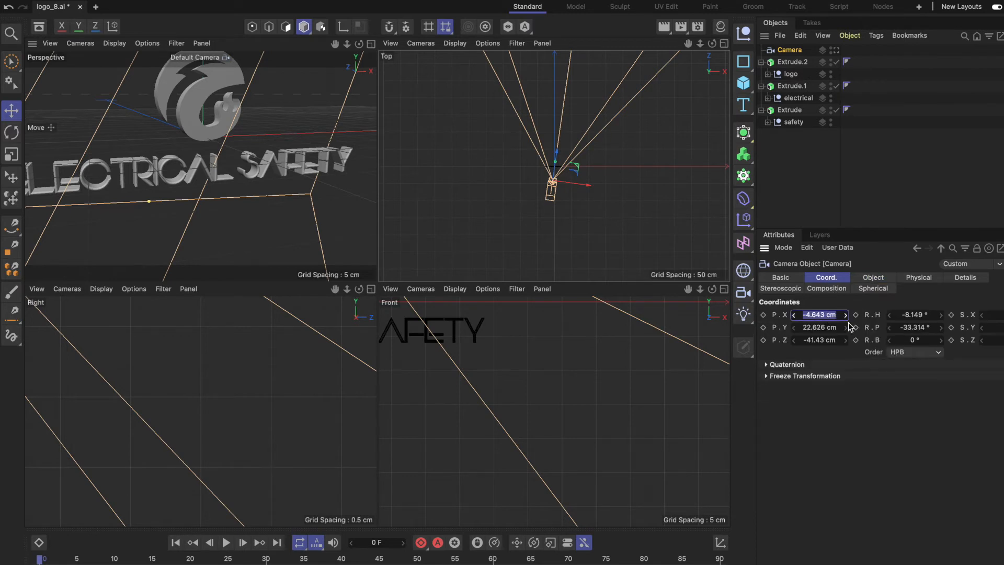
pyautogui.write('0')
pyautogui.press('Tab')
pyautogui.write('0')
pyautogui.press('Tab')
pyautogui.write('0')
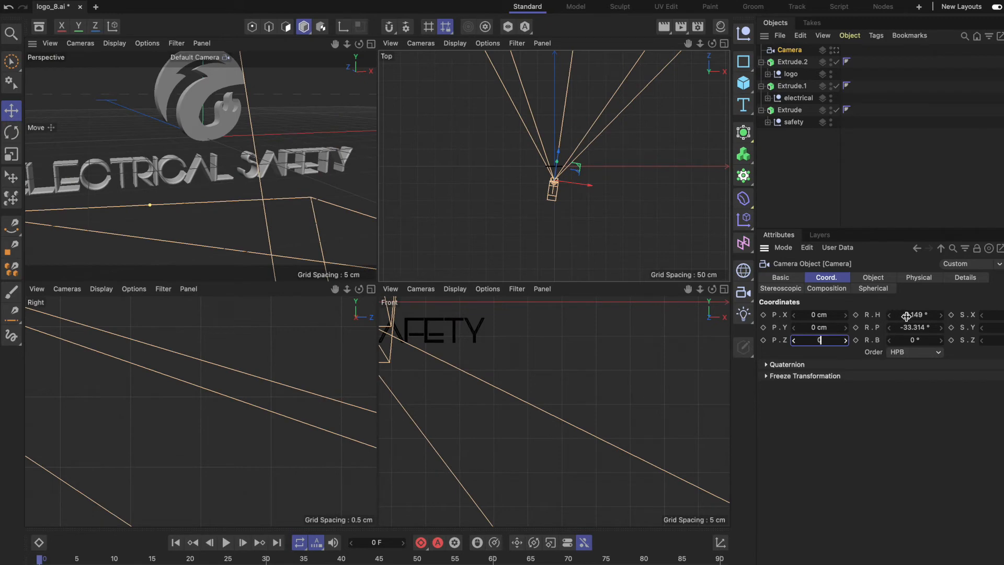
pyautogui.press('Tab')
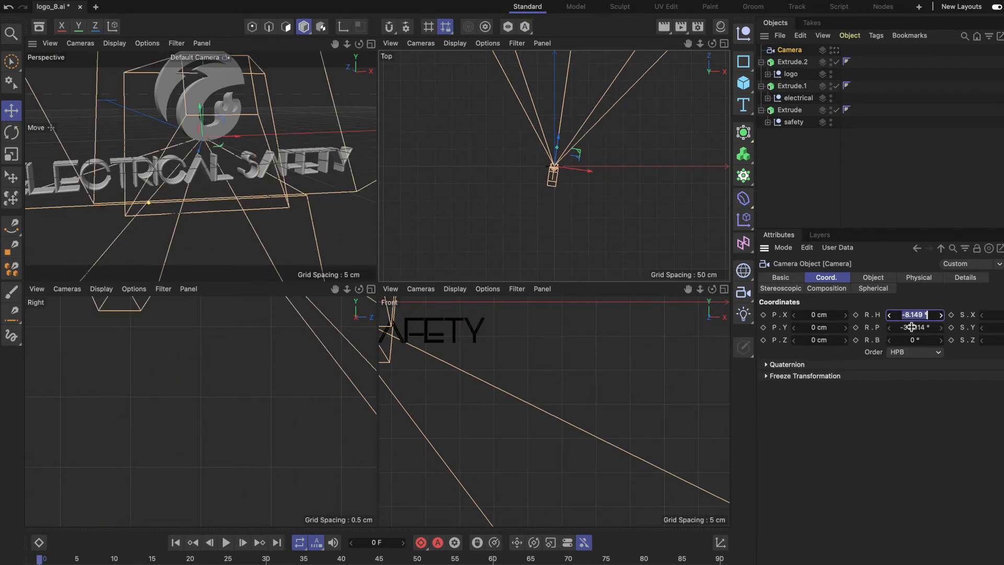
# Set the camera's heading and pitch rotation to 0° and look through this camera in the perspective viewport.
pyautogui.write('0')
pyautogui.press('Tab')
pyautogui.write('0')
pyautogui.press('Tab')
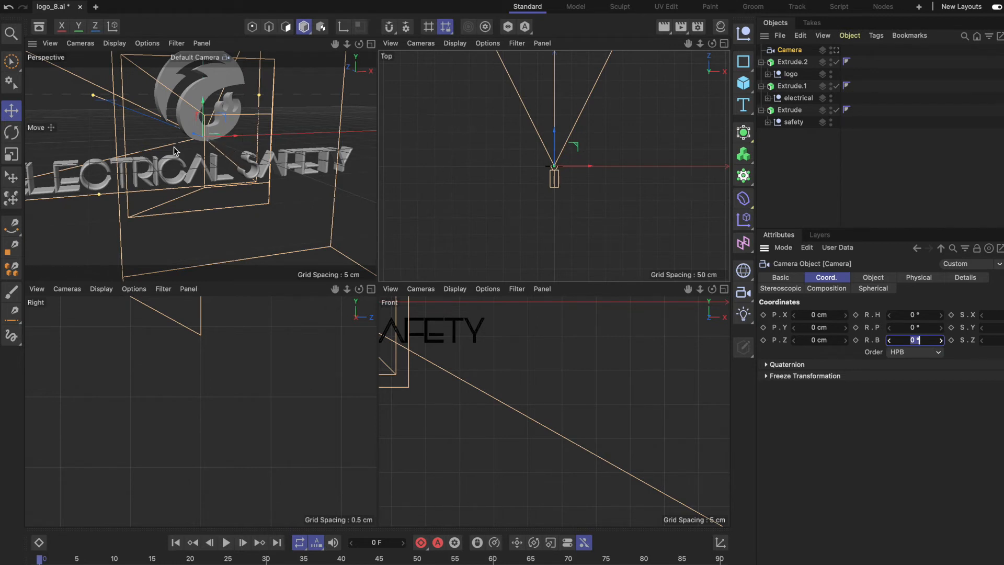
pyautogui.click(195, 58)
pyautogui.click(217, 82)
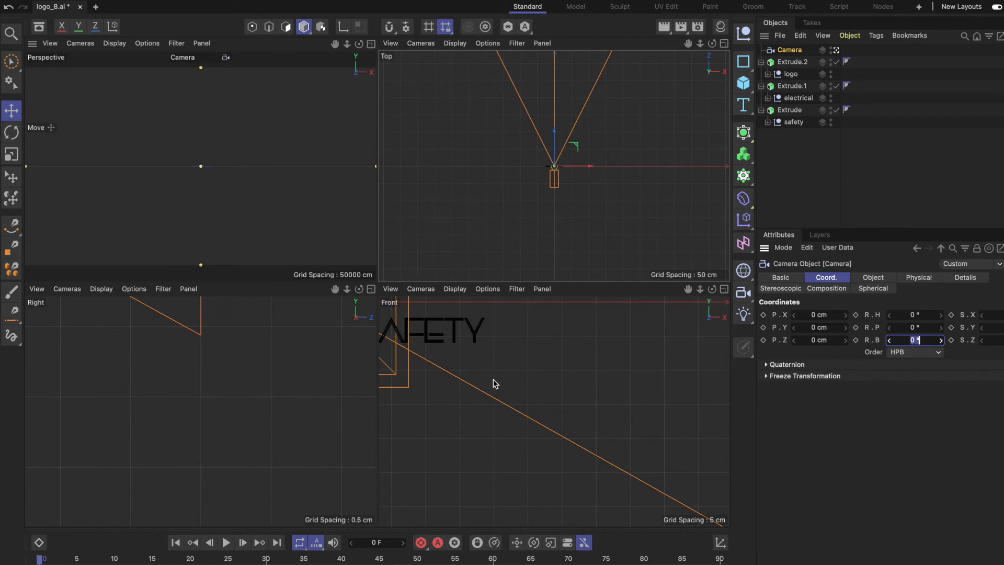
# Move the camera back to about -61 cm on Z and up to about 3 cm on Y to frame the whole logo.
pyautogui.scroll(-5, 523, 386)
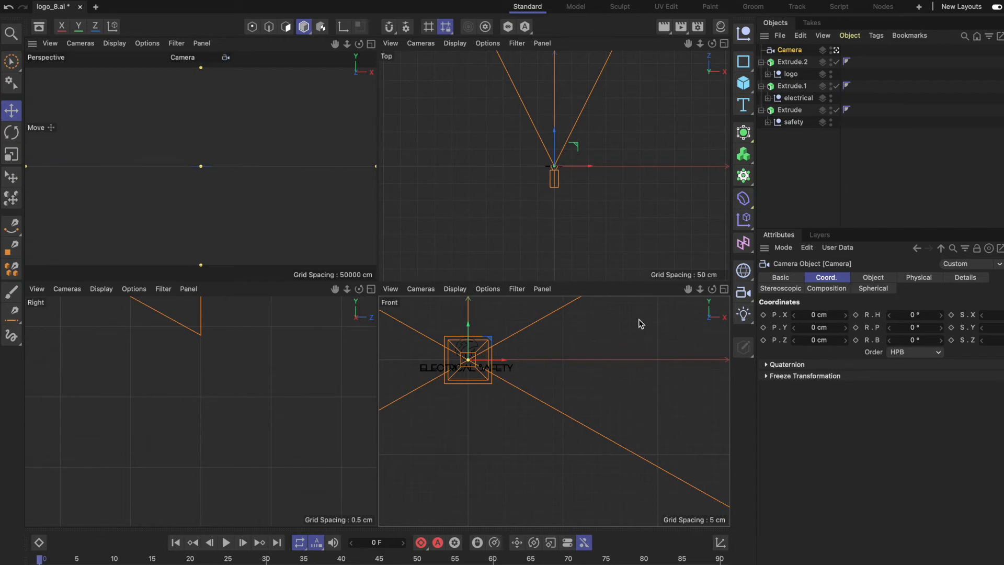
pyautogui.moveTo(702, 293); pyautogui.dragTo(690, 290)
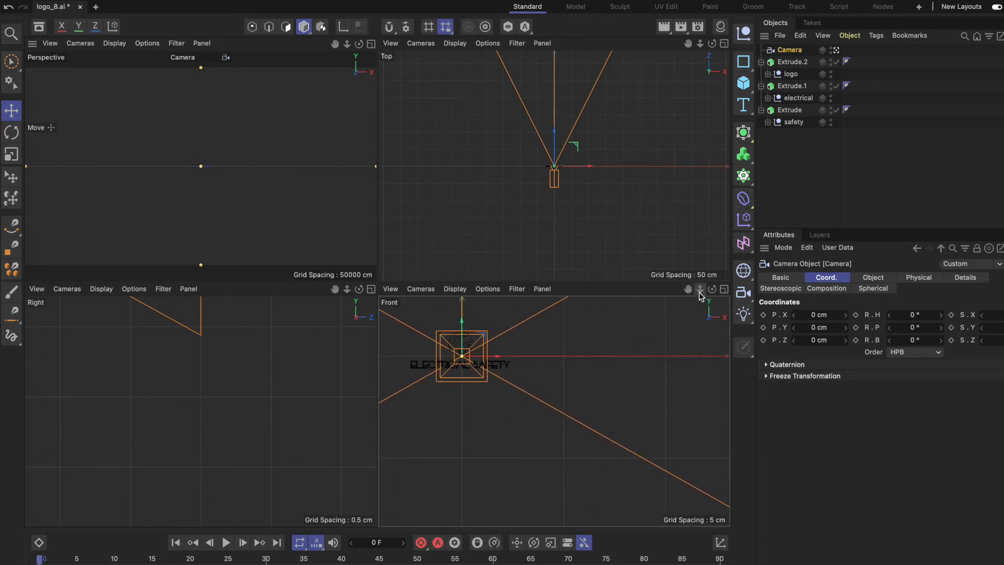
pyautogui.scroll(-2, 551, 410)
pyautogui.scroll(-5, 554, 410)
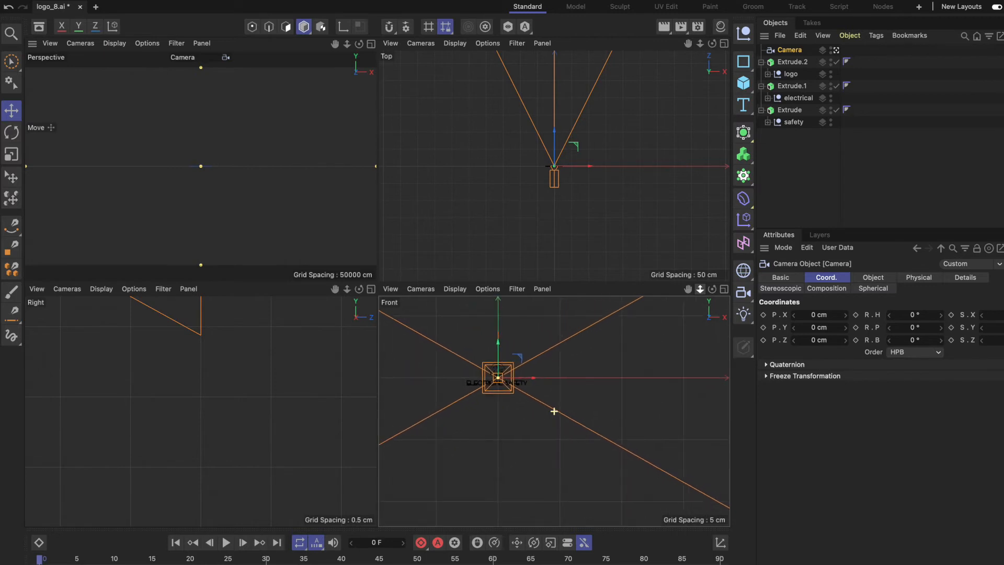
pyautogui.moveTo(688, 290); pyautogui.dragTo(714, 307)
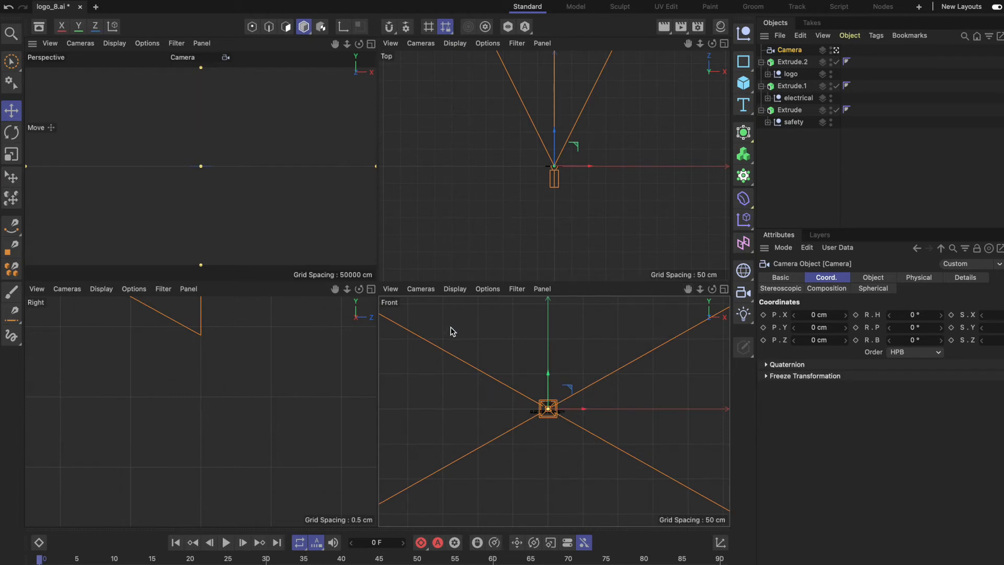
pyautogui.moveTo(346, 291); pyautogui.dragTo(194, 320)
pyautogui.scroll(4, 214, 373)
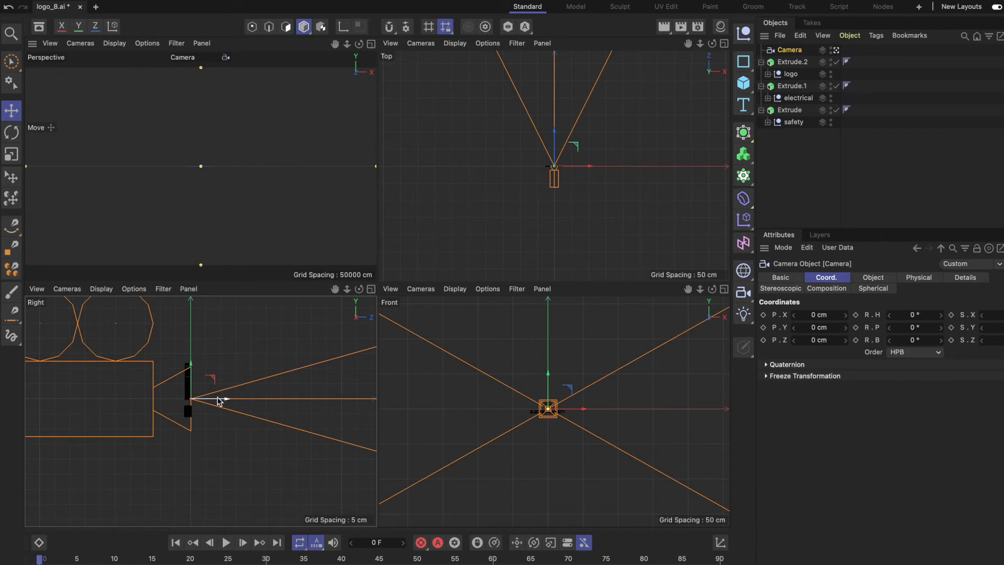
pyautogui.scroll(-1, 235, 404)
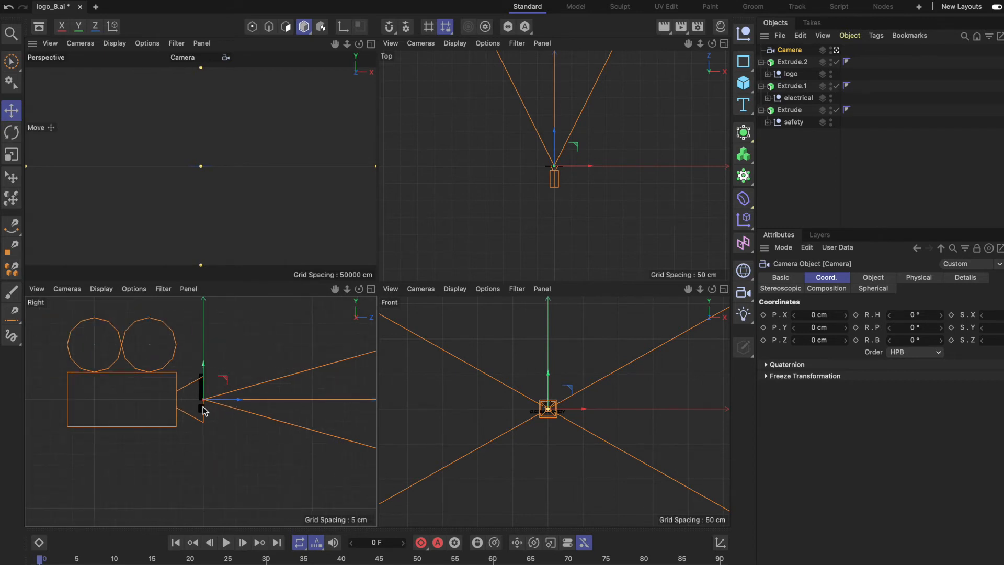
pyautogui.moveTo(239, 401); pyautogui.dragTo(115, 398)
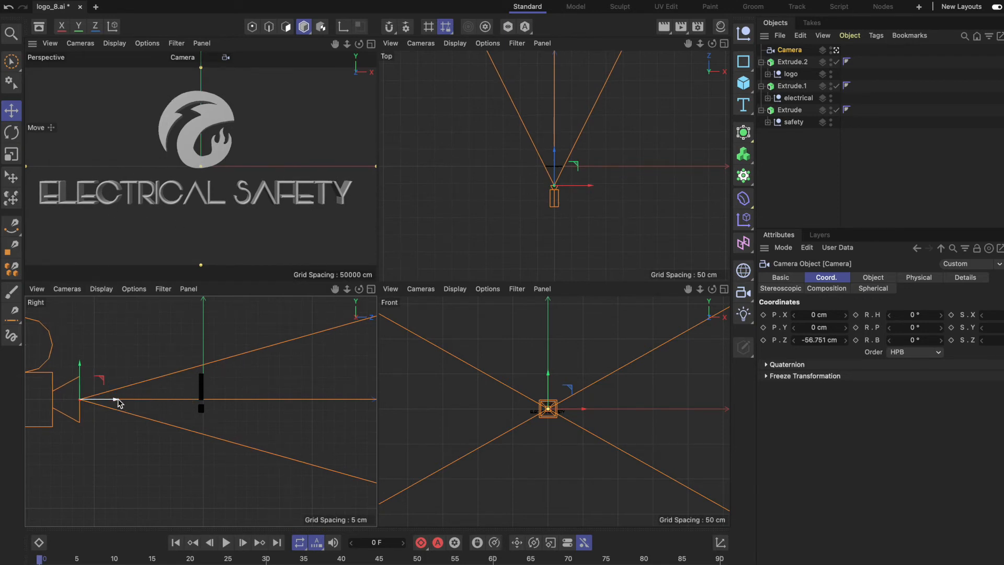
pyautogui.moveTo(116, 403); pyautogui.dragTo(106, 402)
pyautogui.moveTo(71, 367); pyautogui.dragTo(72, 357)
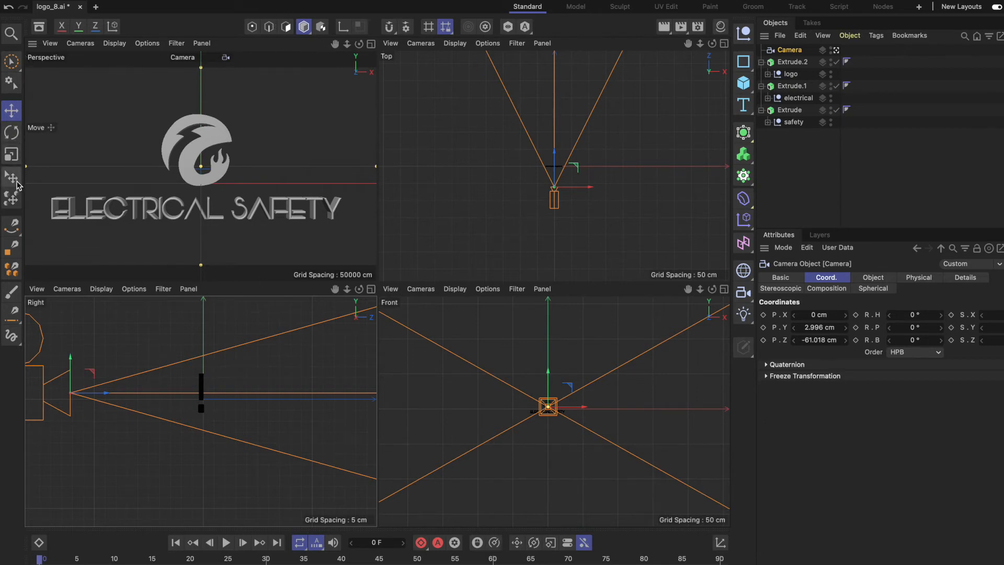
# Rotate the camera's heading slightly to the right so it views the logo at an angle.
pyautogui.click(12, 132)
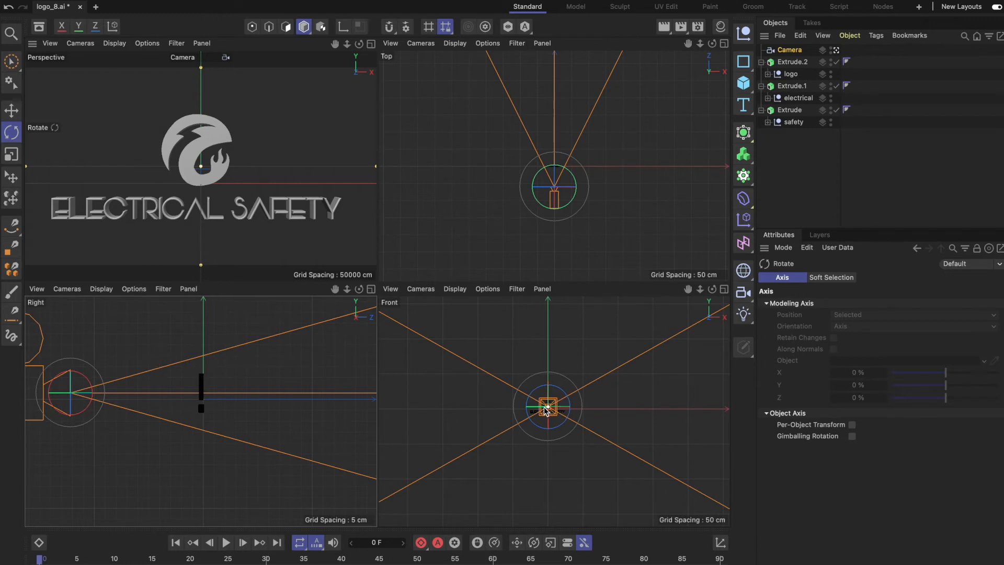
pyautogui.scroll(5, 544, 410)
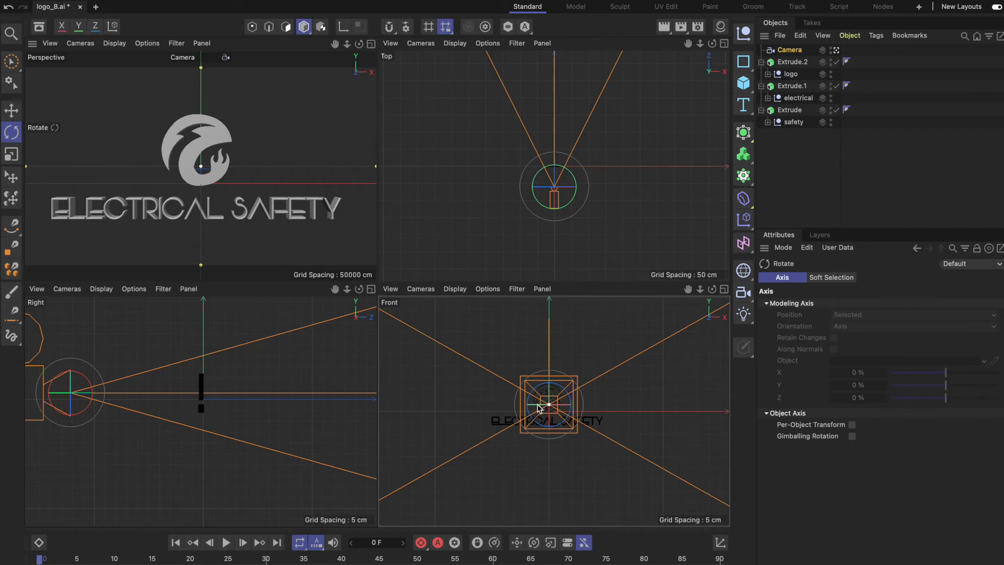
pyautogui.moveTo(544, 408); pyautogui.dragTo(523, 406)
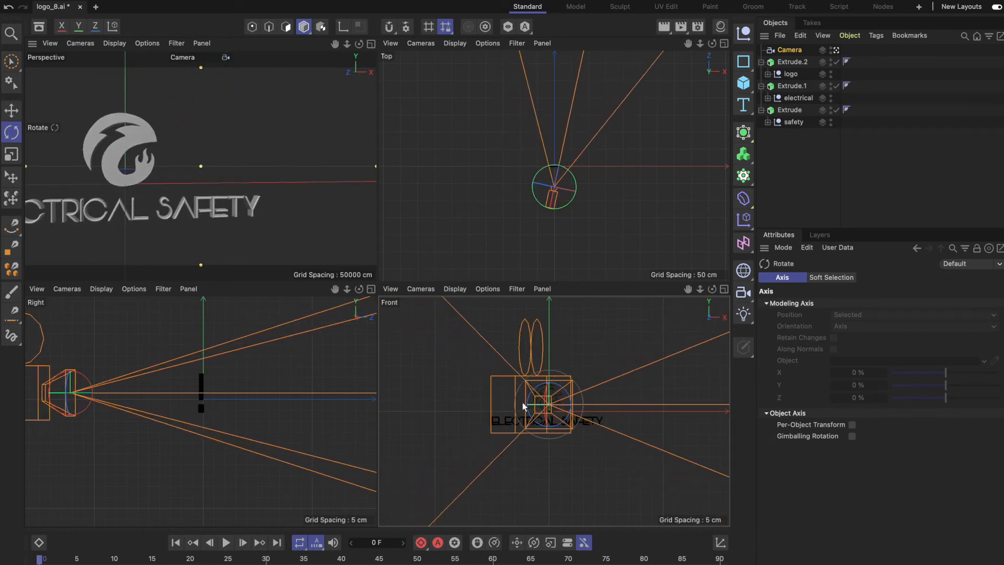
# Move the angled camera sideways along its local X axis until the whole logo is framed again.
pyautogui.scroll(-3, 174, 369)
pyautogui.scroll(-4, 174, 369)
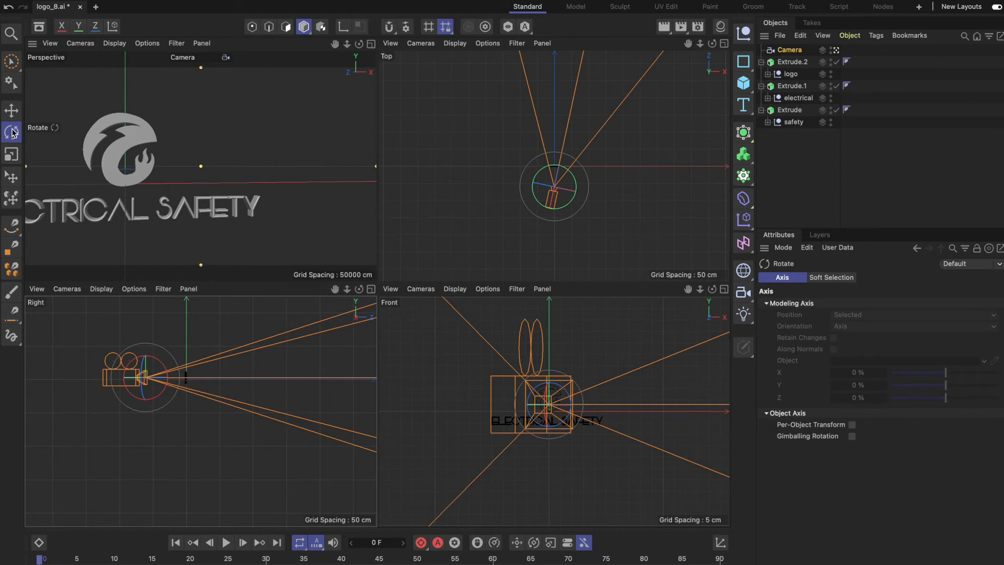
pyautogui.click(12, 110)
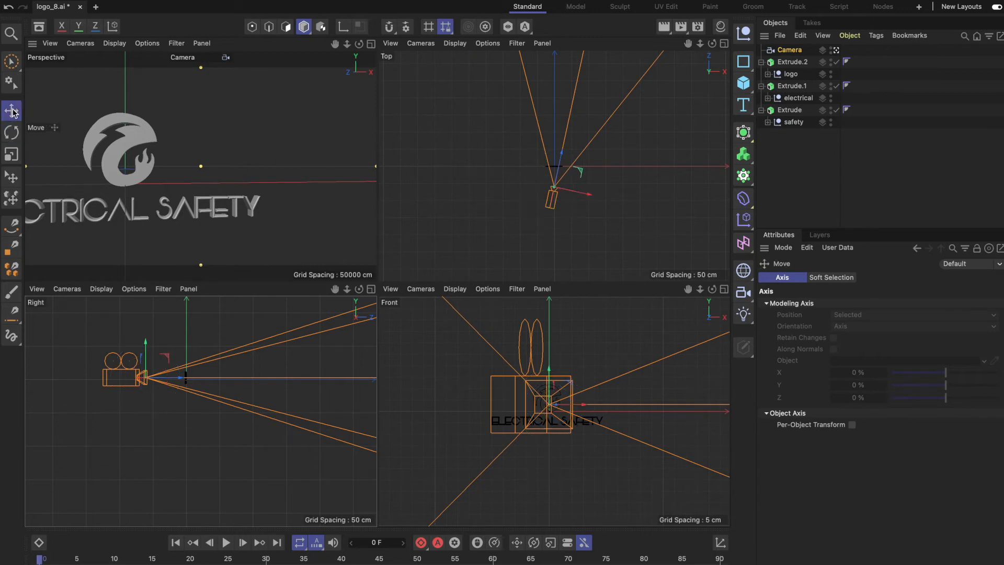
pyautogui.moveTo(588, 191); pyautogui.dragTo(584, 198)
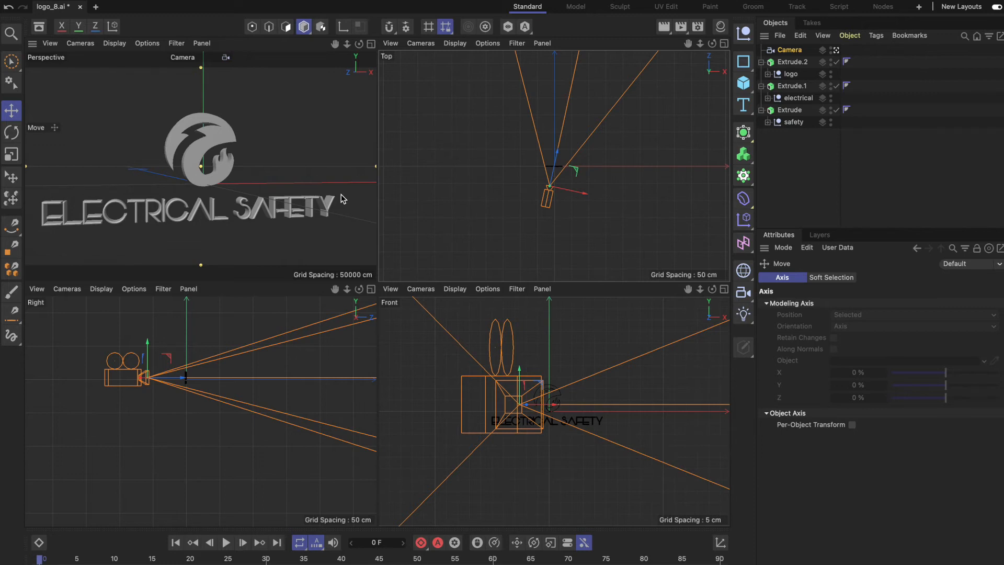
pyautogui.click(341, 194)
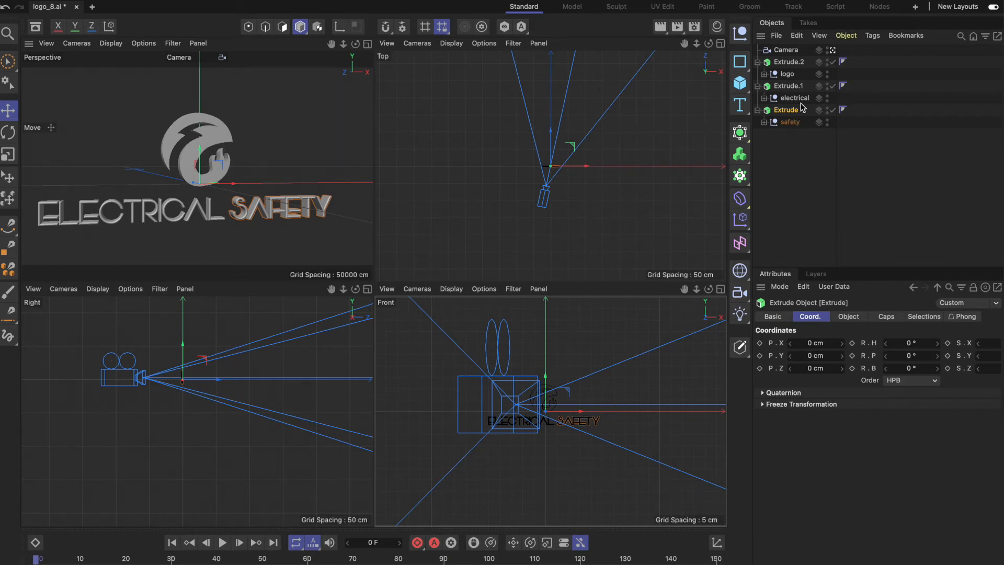
# Record keyframes for the flame logo's extrusion (Extrude.2) at frames 0 and 40.
pyautogui.click(789, 62)
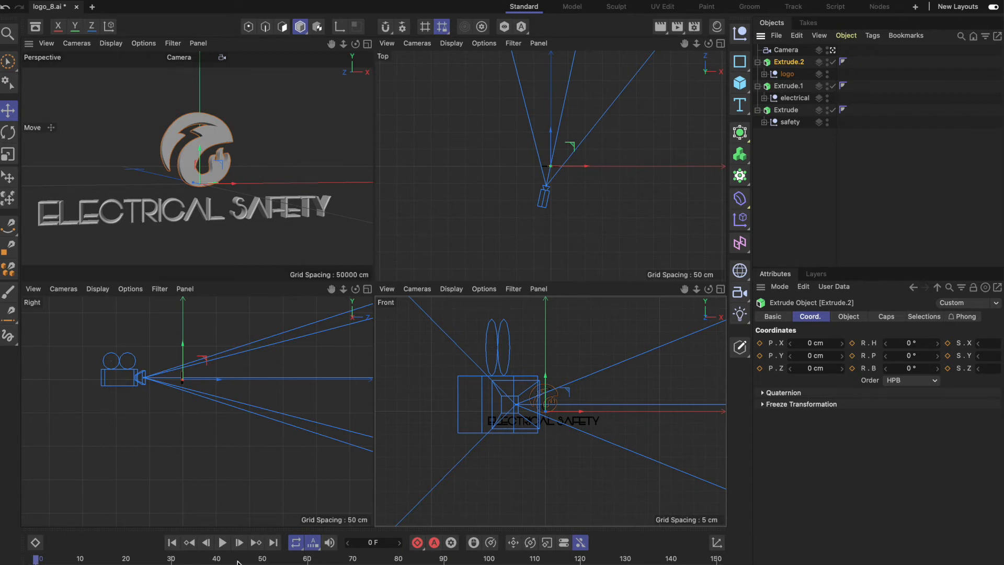
pyautogui.click(417, 543)
pyautogui.moveTo(37, 559); pyautogui.dragTo(217, 561)
# Try to move the flame logo's extrusion toward the camera along Z at frame 40, and go back to frame 0.
pyautogui.click(814, 368)
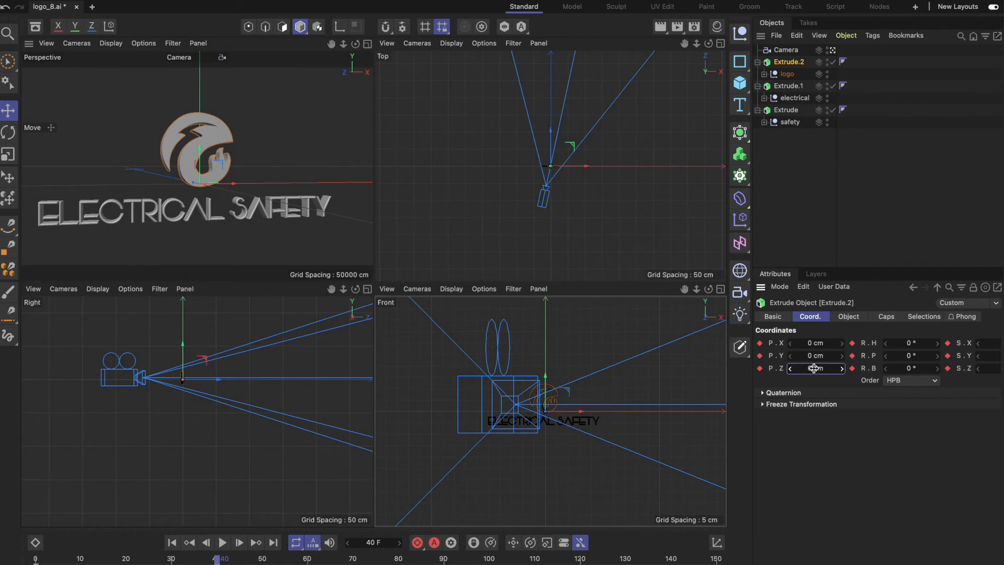
pyautogui.moveTo(814, 368); pyautogui.dragTo(787, 368)
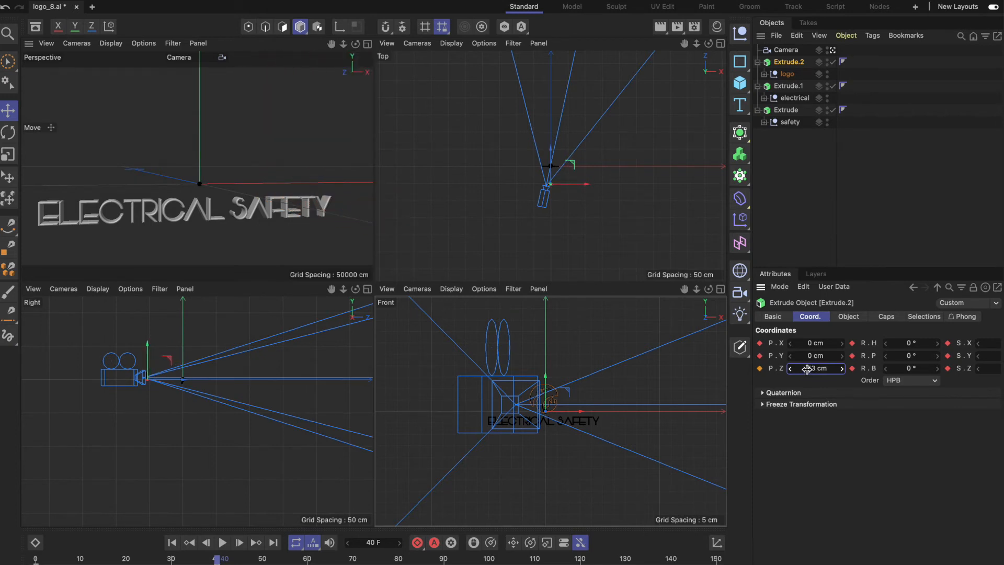
pyautogui.moveTo(216, 559); pyautogui.dragTo(6, 556)
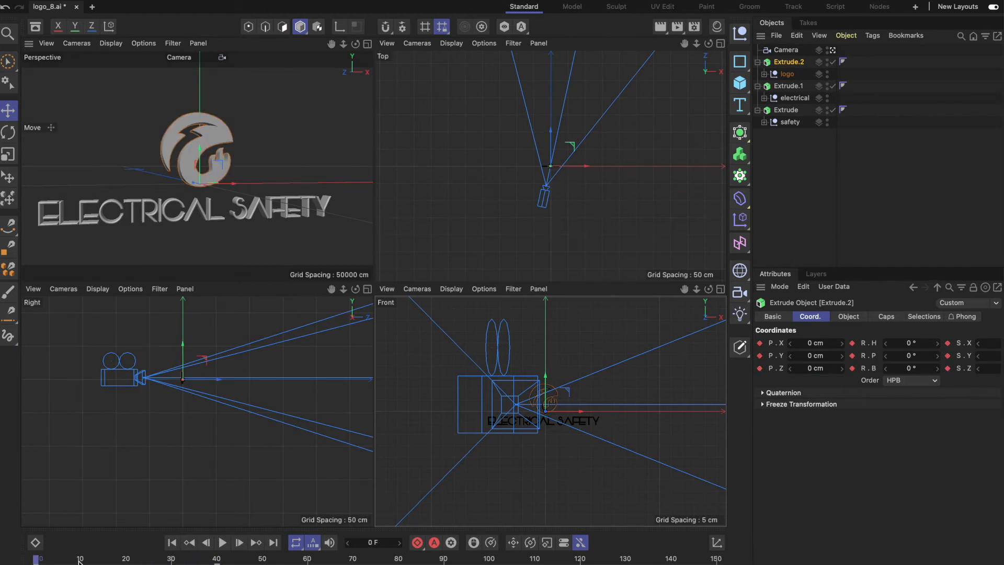
# With autokeying on, set the flame logo's Z position to -54 cm at frame 0 and scrub past frame 40 to check its movement.
pyautogui.click(435, 544)
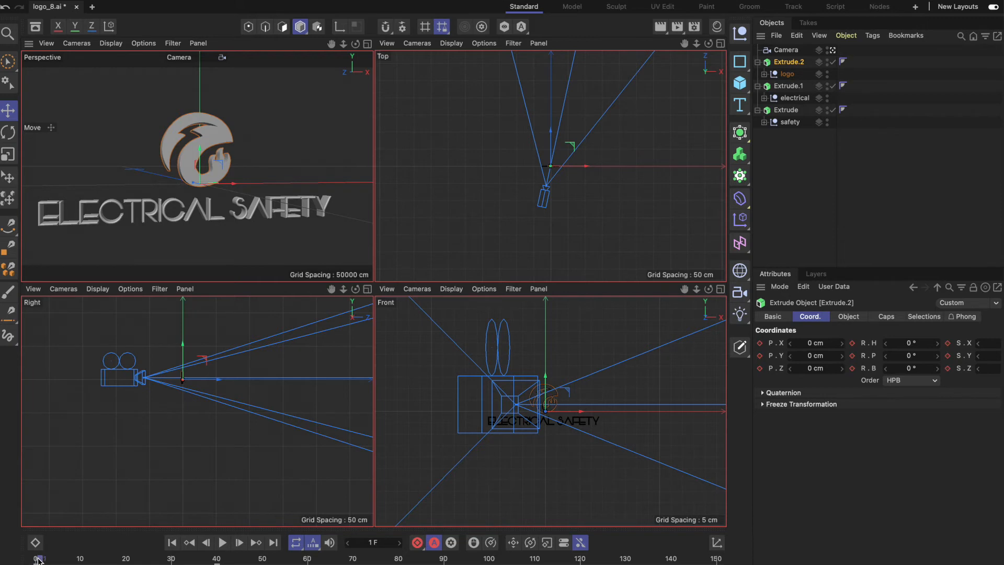
pyautogui.moveTo(36, 560); pyautogui.dragTo(171, 559)
pyautogui.moveTo(171, 560); pyautogui.dragTo(37, 560)
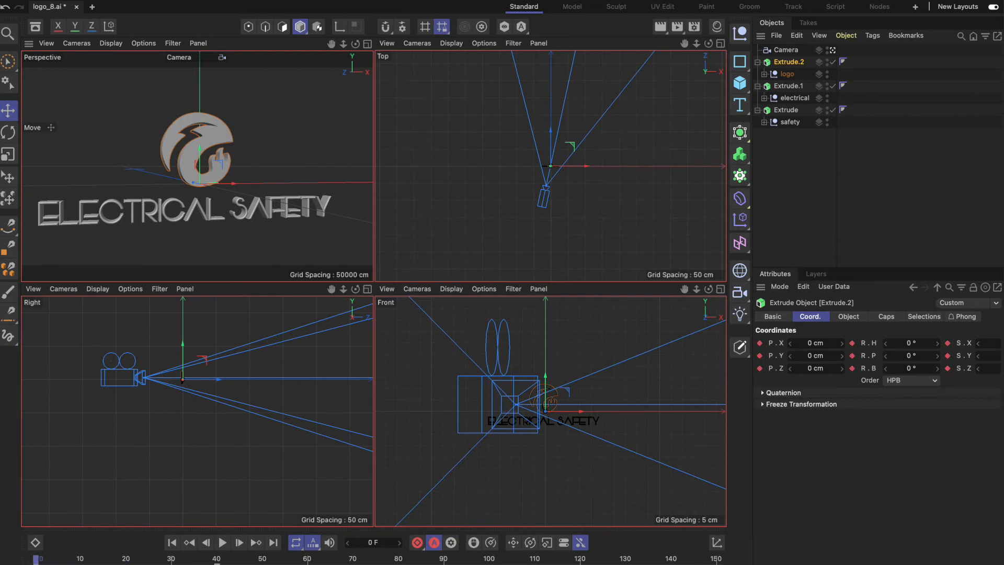
pyautogui.click(813, 368)
pyautogui.moveTo(814, 369); pyautogui.dragTo(778, 368)
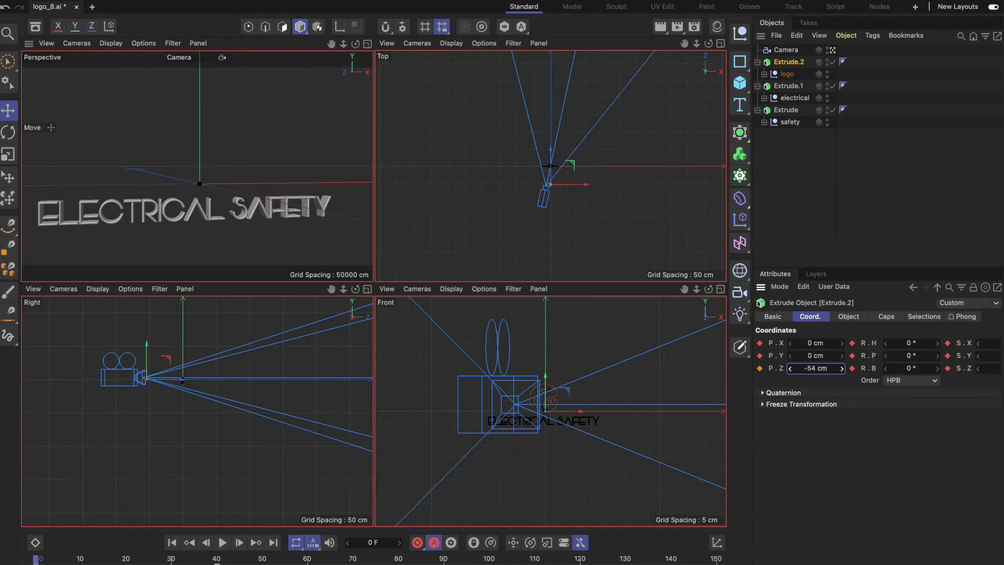
pyautogui.moveTo(36, 559); pyautogui.dragTo(171, 558)
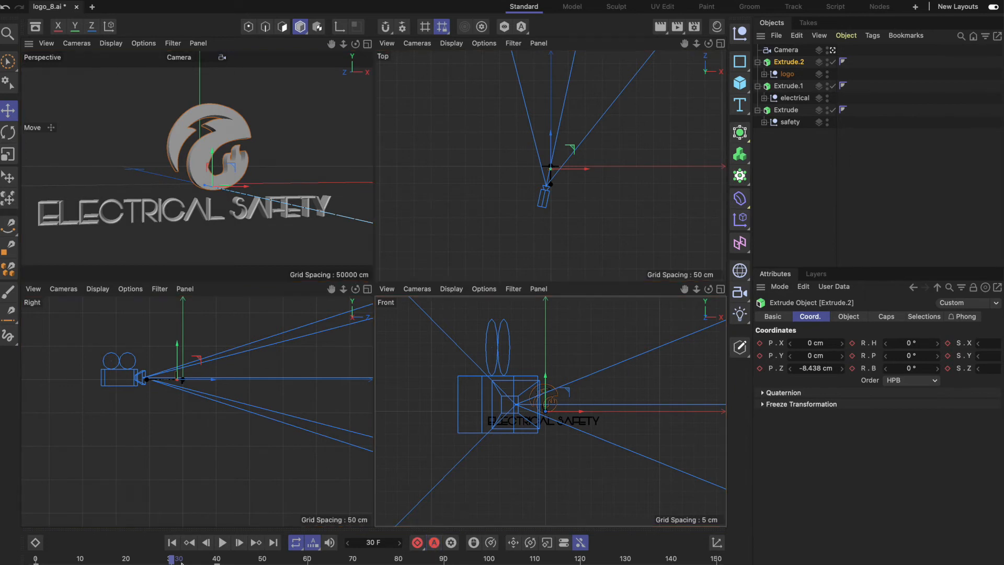
pyautogui.moveTo(171, 558); pyautogui.dragTo(220, 558)
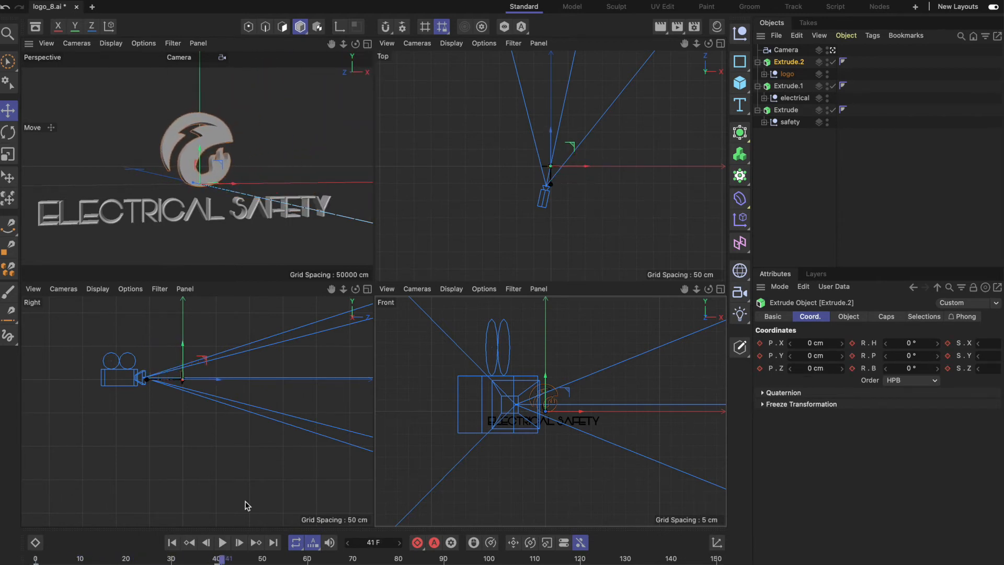
# Record keyframes for the ELECTRICAL extrusion (Extrude.1) at frames 50 and 70.
pyautogui.click(788, 85)
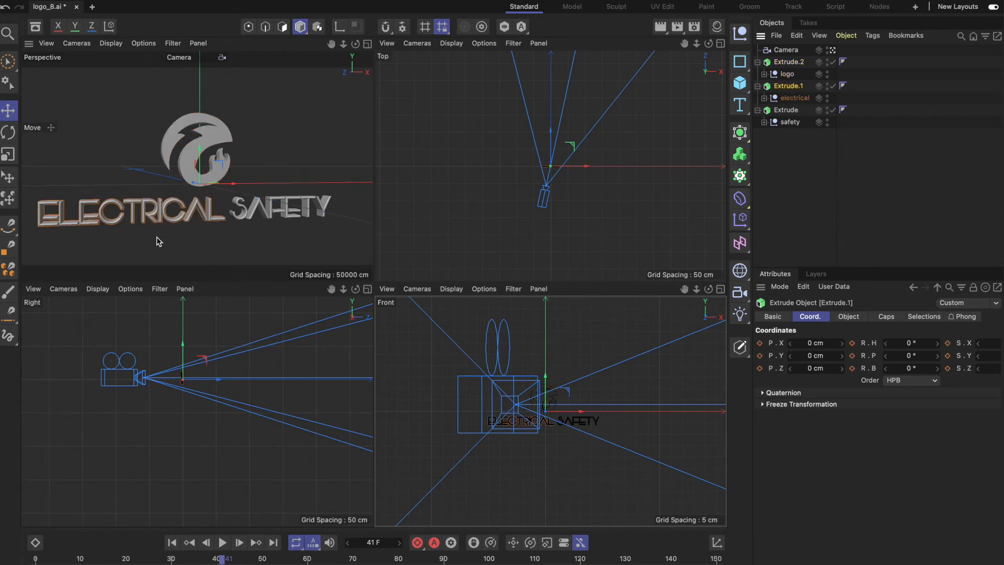
pyautogui.moveTo(222, 558); pyautogui.dragTo(263, 558)
pyautogui.click(417, 544)
pyautogui.moveTo(262, 559); pyautogui.dragTo(352, 559)
pyautogui.click(417, 543)
# Autokey the ELECTRICAL extrusion's Z position at -47 cm on frame 50, check its movement to frame 70, and turn autokeying off.
pyautogui.click(434, 543)
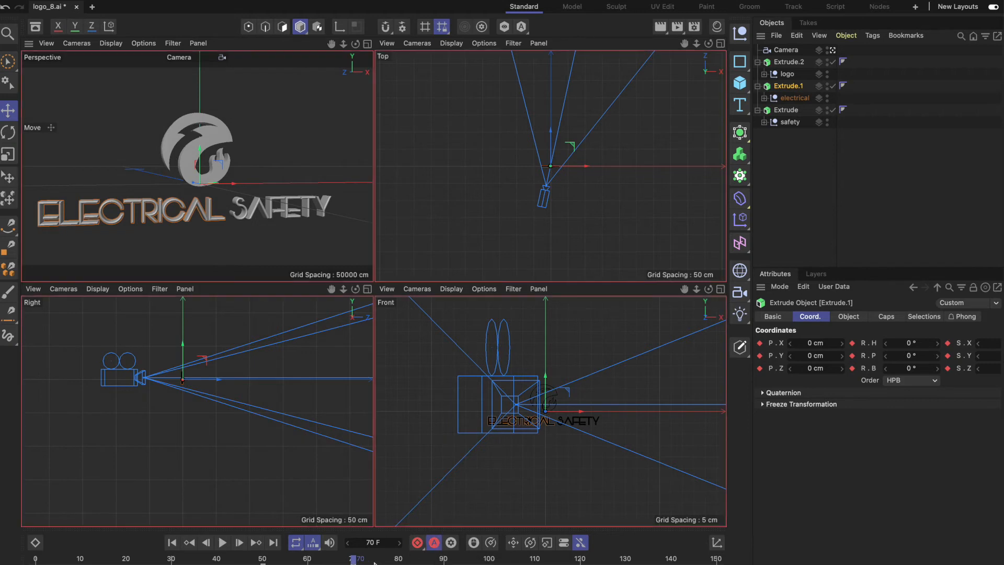
pyautogui.moveTo(353, 559); pyautogui.dragTo(262, 560)
pyautogui.moveTo(812, 368); pyautogui.dragTo(805, 368)
pyautogui.moveTo(813, 368); pyautogui.dragTo(801, 368)
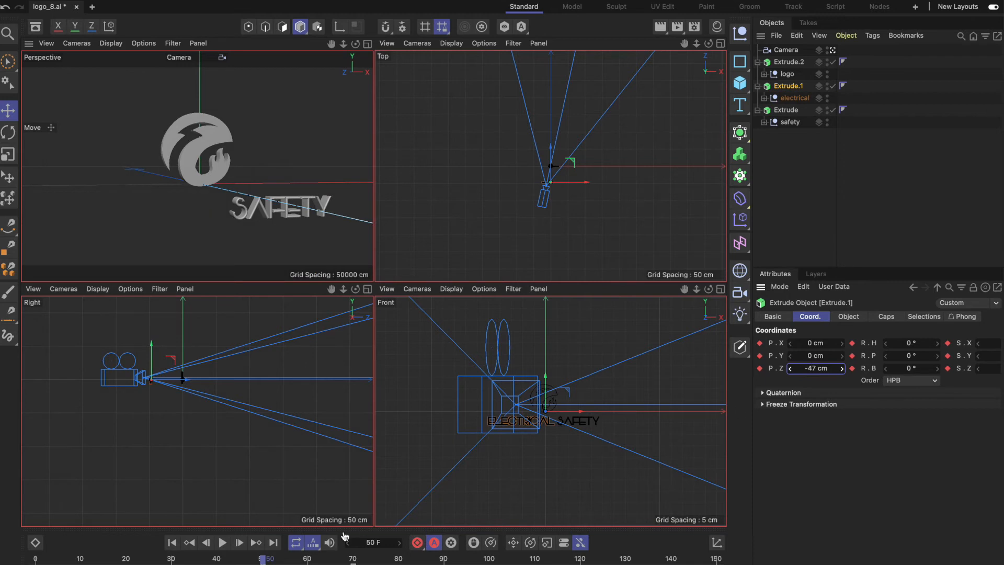
pyautogui.moveTo(263, 560); pyautogui.dragTo(353, 561)
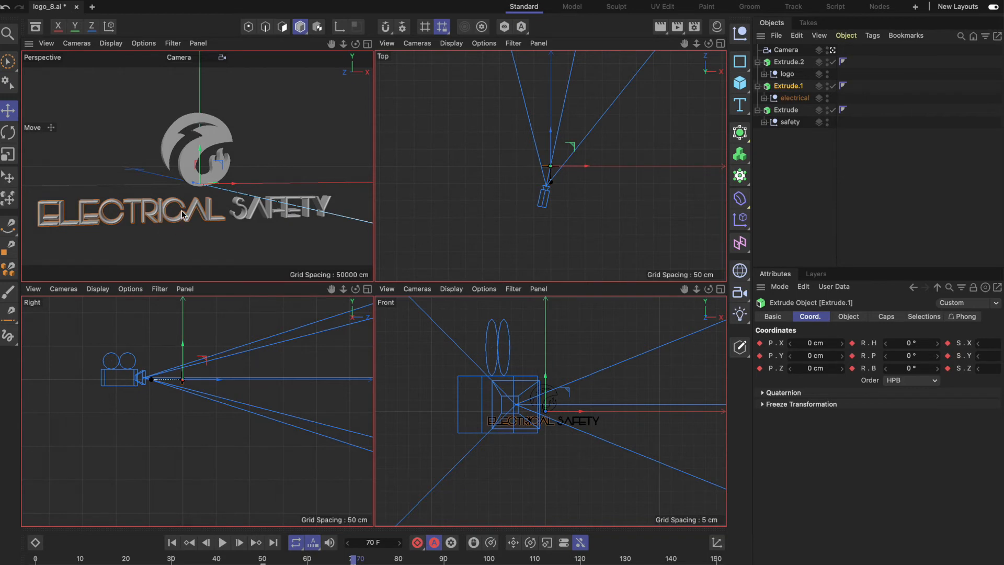
pyautogui.click(435, 544)
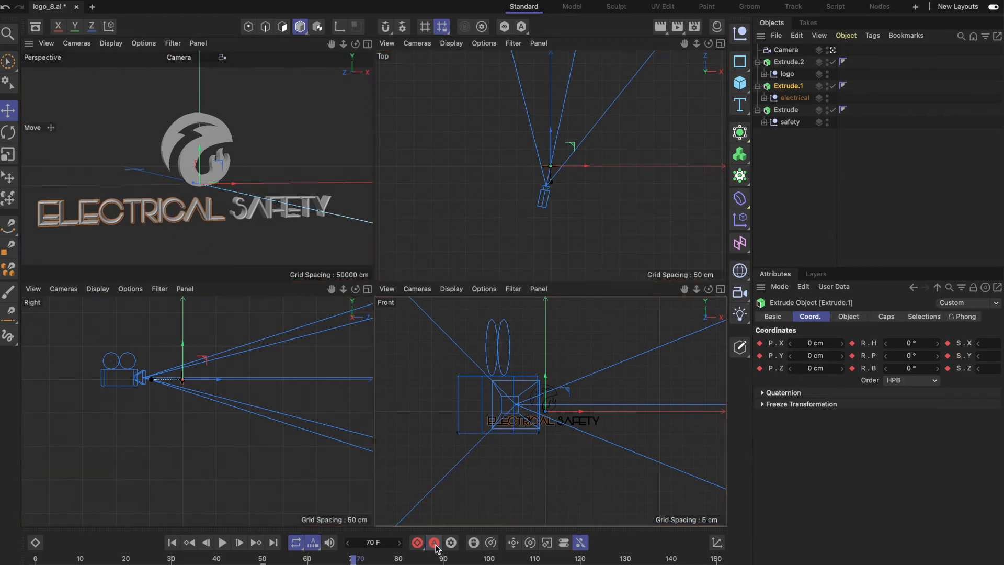
# Record keyframes for the SAFETY extrusion (Extrude) at frames 80 and 100.
pyautogui.click(790, 111)
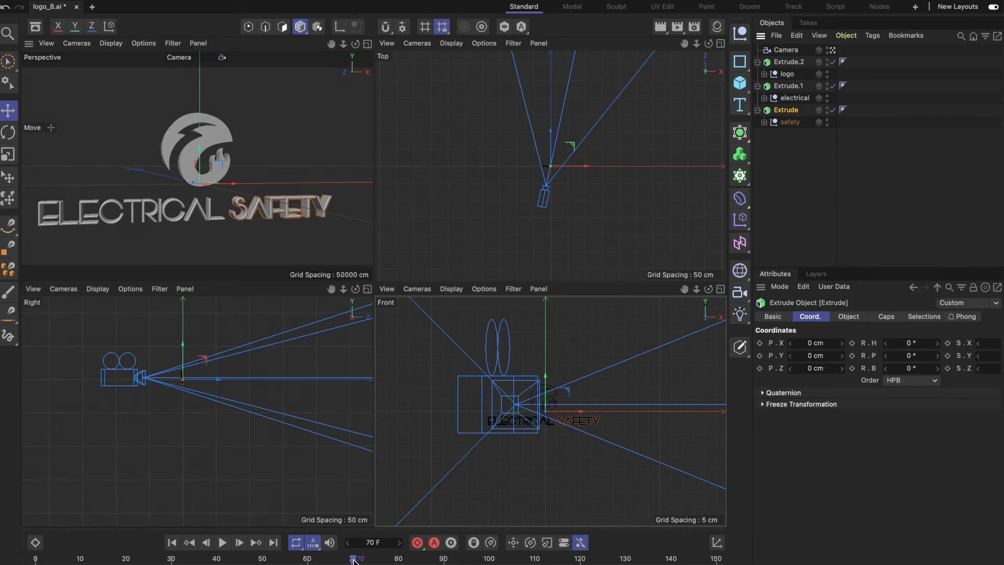
pyautogui.moveTo(392, 559)
pyautogui.mouseDown()
pyautogui.moveTo(410, 559)
pyautogui.moveTo(398, 560)
pyautogui.mouseUp()
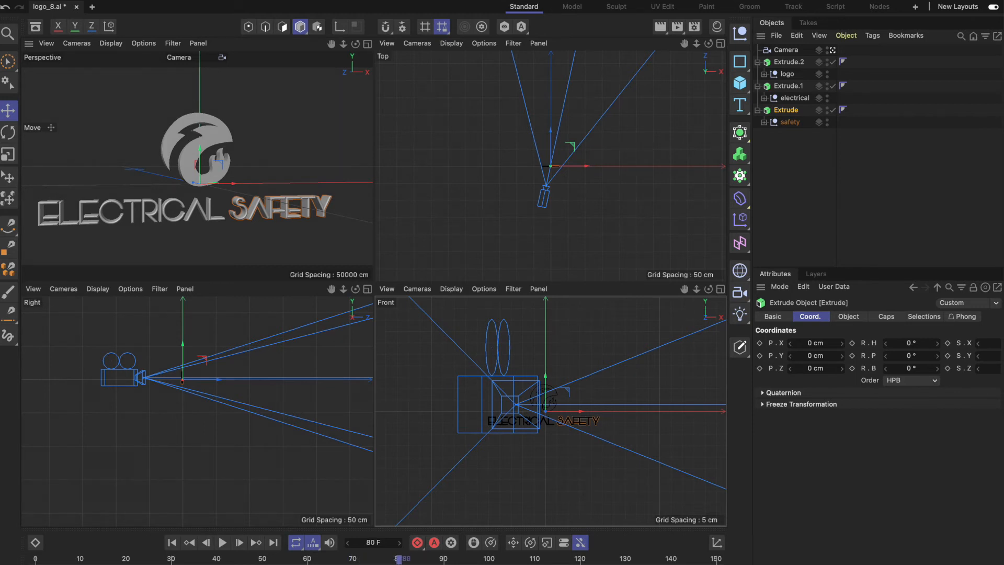
pyautogui.click(405, 560)
pyautogui.moveTo(406, 560); pyautogui.dragTo(489, 560)
# Autokey the SAFETY extrusion's Z position at -36 cm on frame 80, turn autokeying off, and scrub through the whole logo animation.
pyautogui.click(436, 544)
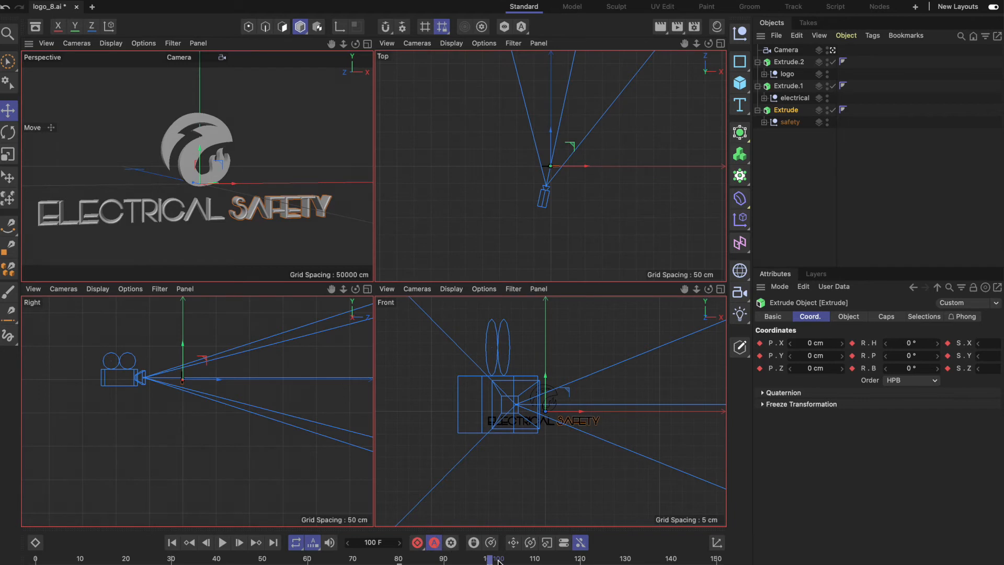
pyautogui.moveTo(492, 559); pyautogui.dragTo(399, 559)
pyautogui.moveTo(816, 368); pyautogui.dragTo(780, 368)
pyautogui.moveTo(400, 558); pyautogui.dragTo(490, 560)
pyautogui.click(436, 544)
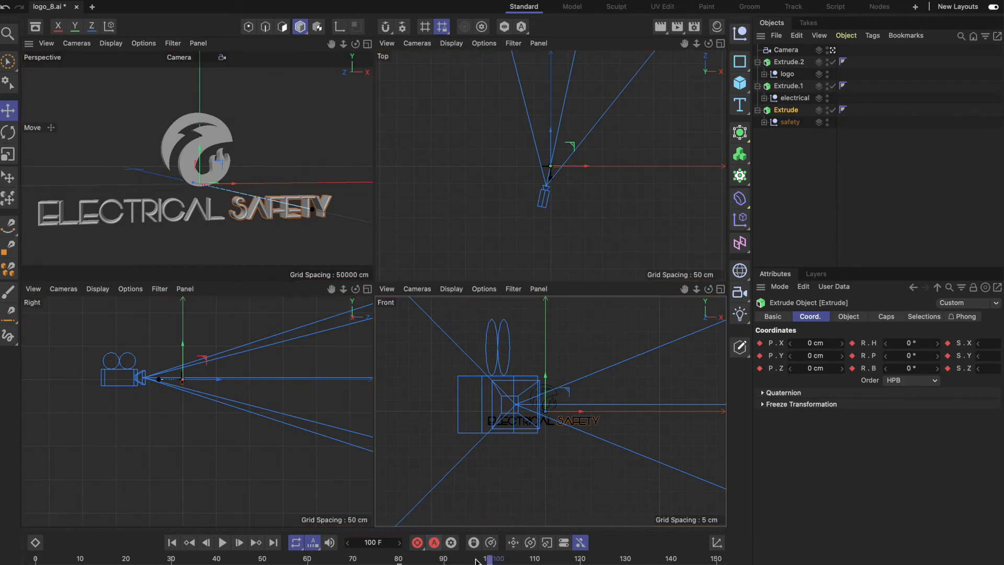
pyautogui.moveTo(491, 560); pyautogui.dragTo(8, 560)
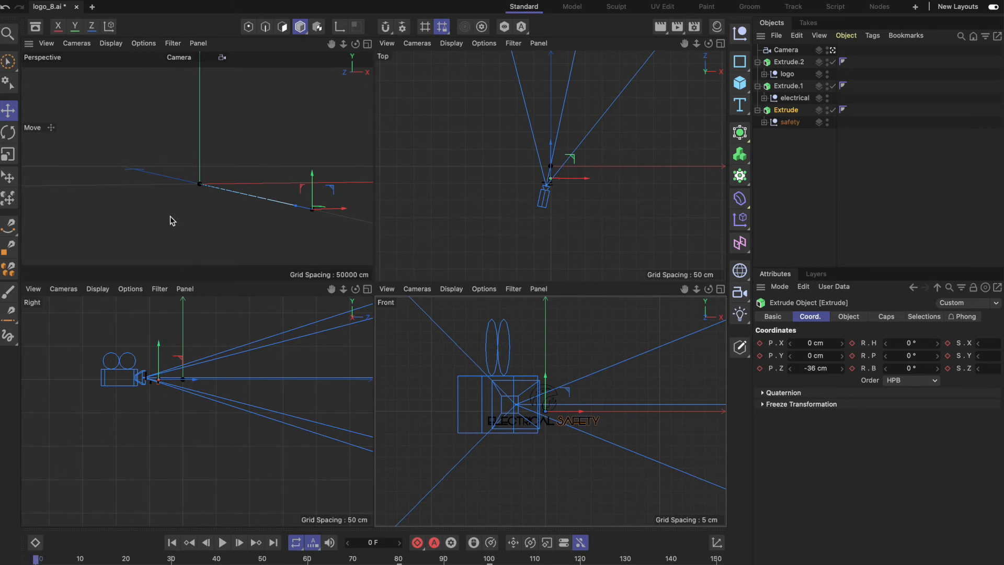
pyautogui.moveTo(39, 560); pyautogui.dragTo(504, 559)
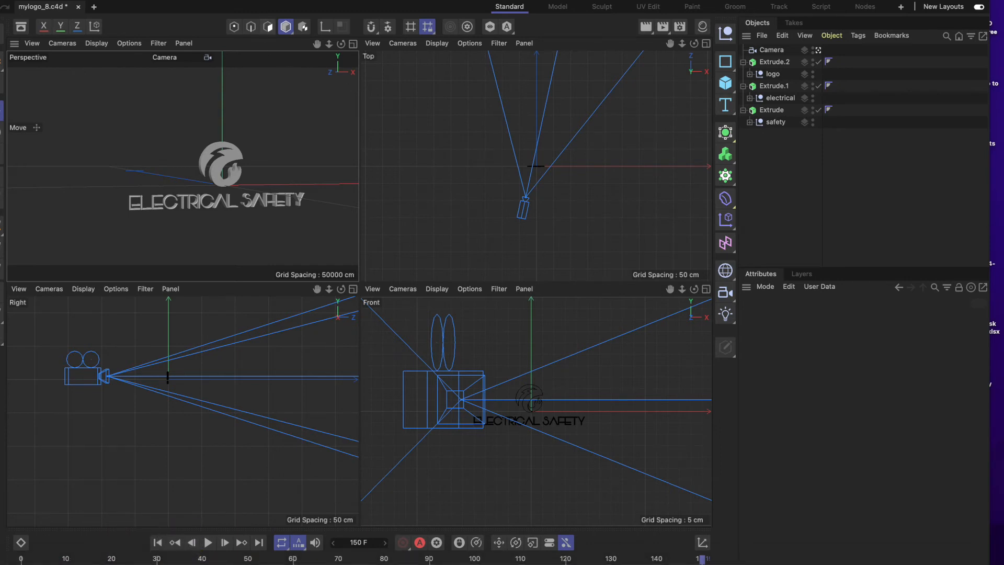
# Switch to Safari, search the web for "adobe color wheel" and open the Adobe Color site.
pyautogui.moveTo(137, 563)
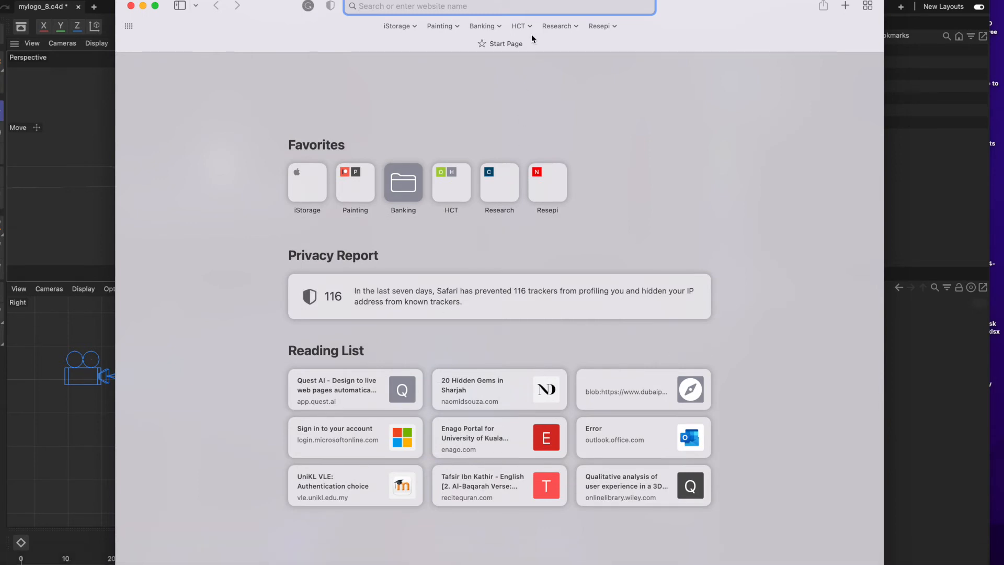
pyautogui.write('adobe')
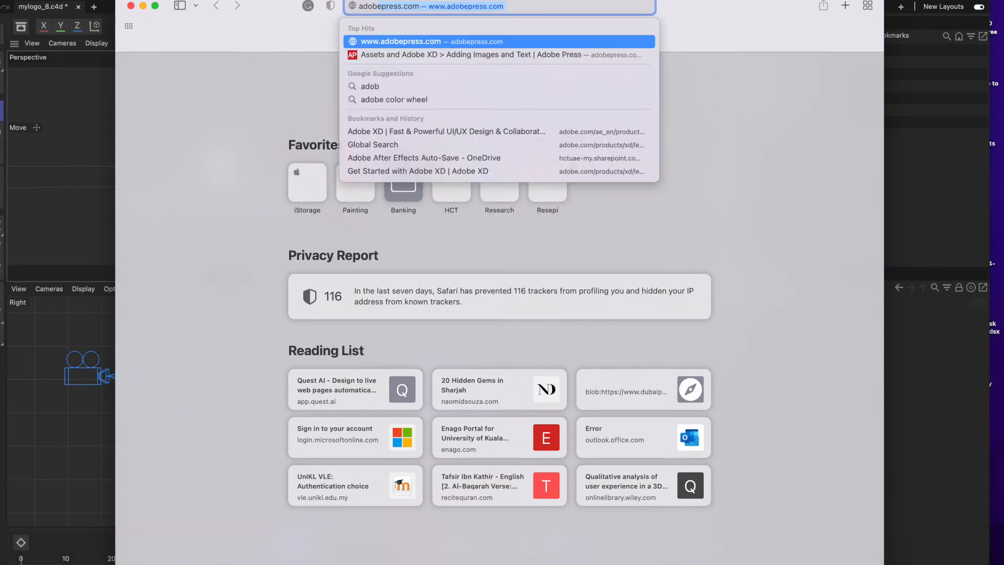
pyautogui.write(' color whee')
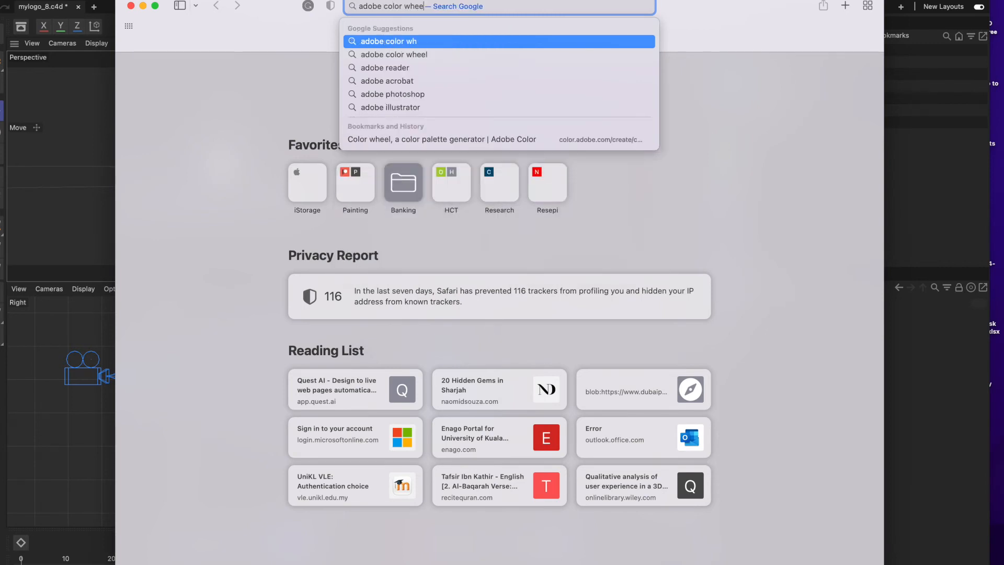
pyautogui.write('l')
pyautogui.press('Return')
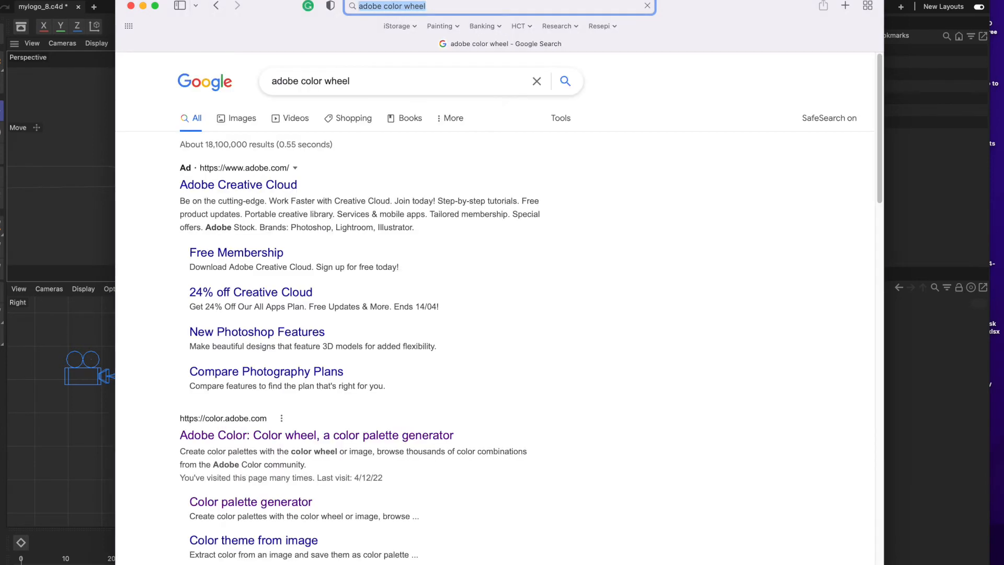
pyautogui.click(261, 437)
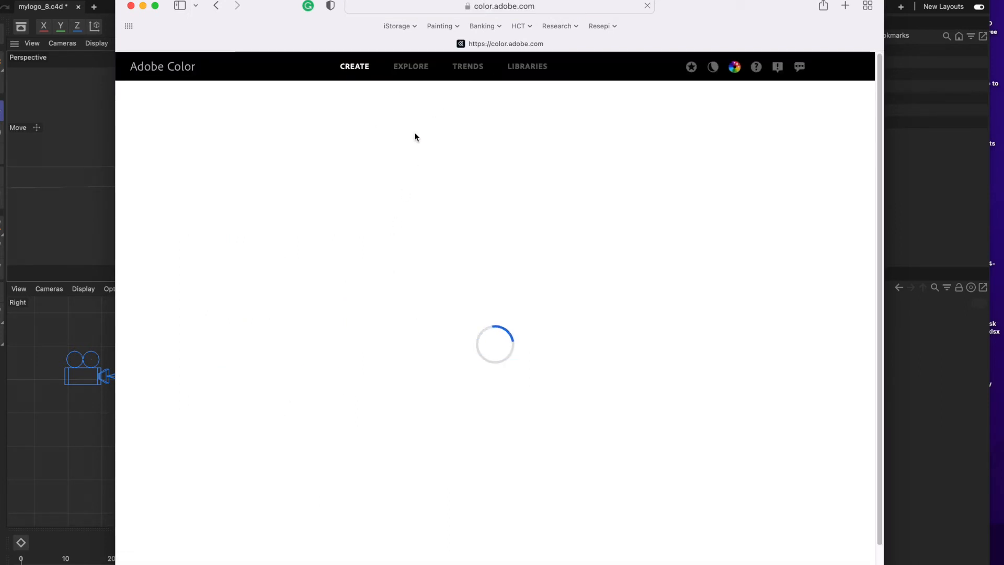
# Explore Adobe Color's palettes for the keyword "electrical" and look through the color themes.
pyautogui.click(405, 66)
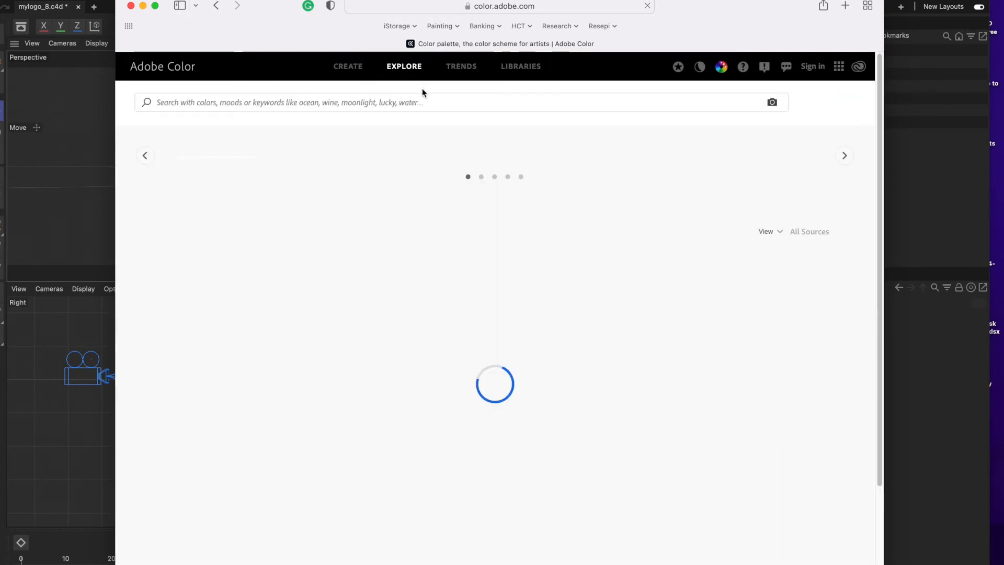
pyautogui.click(423, 102)
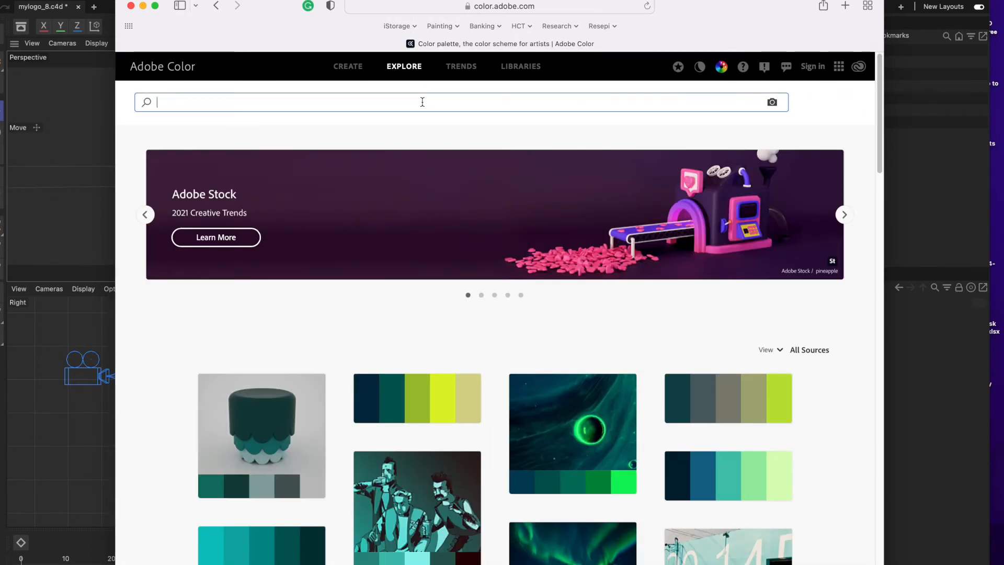
pyautogui.write('electrical')
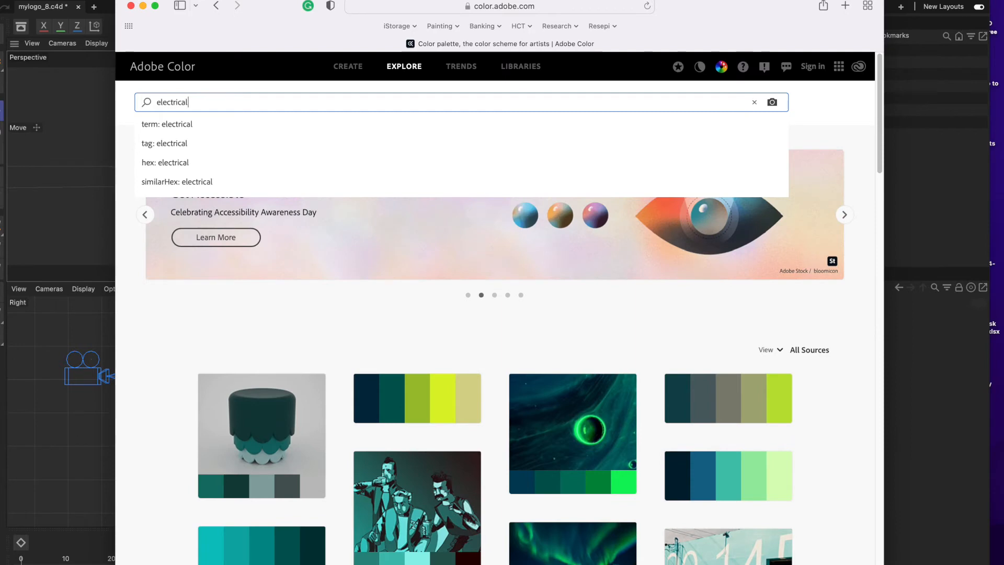
pyautogui.press('Return')
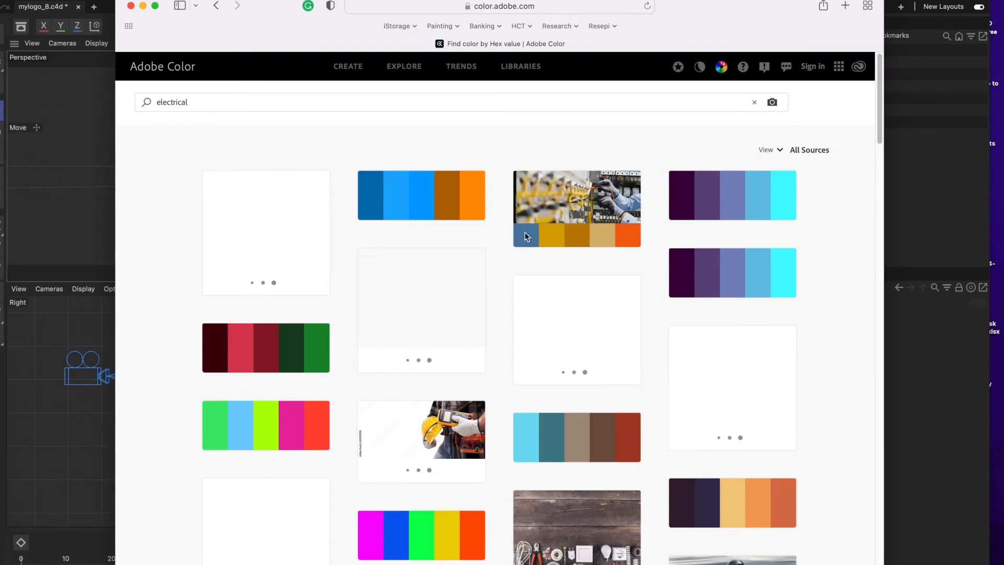
pyautogui.scroll(-10, 531, 417)
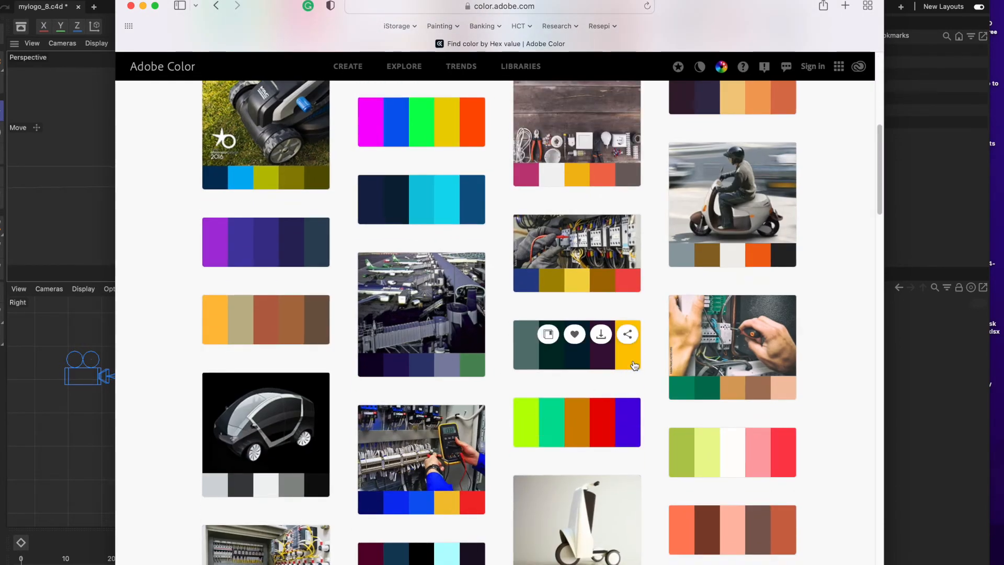
# Open the color theme extracted from the circuit breaker photo and copy its red hex code #F25D50.
pyautogui.scroll(1, 629, 345)
pyautogui.scroll(-10, 633, 362)
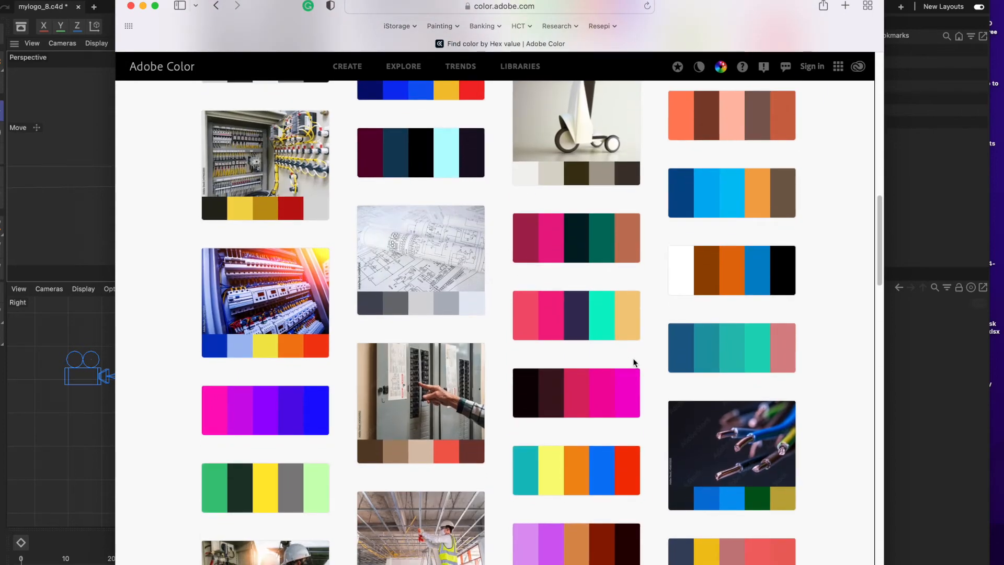
pyautogui.scroll(-3, 634, 361)
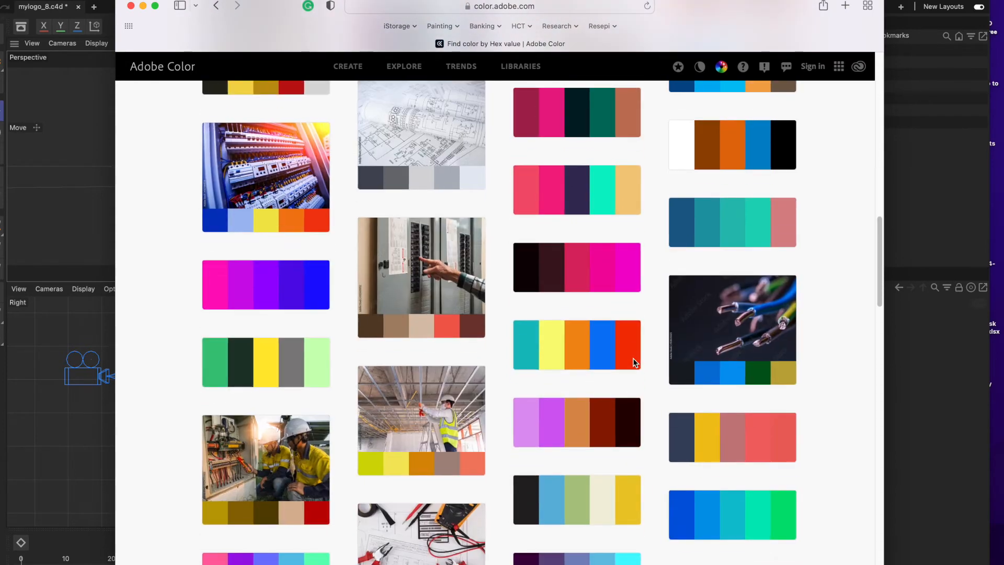
pyautogui.click(442, 331)
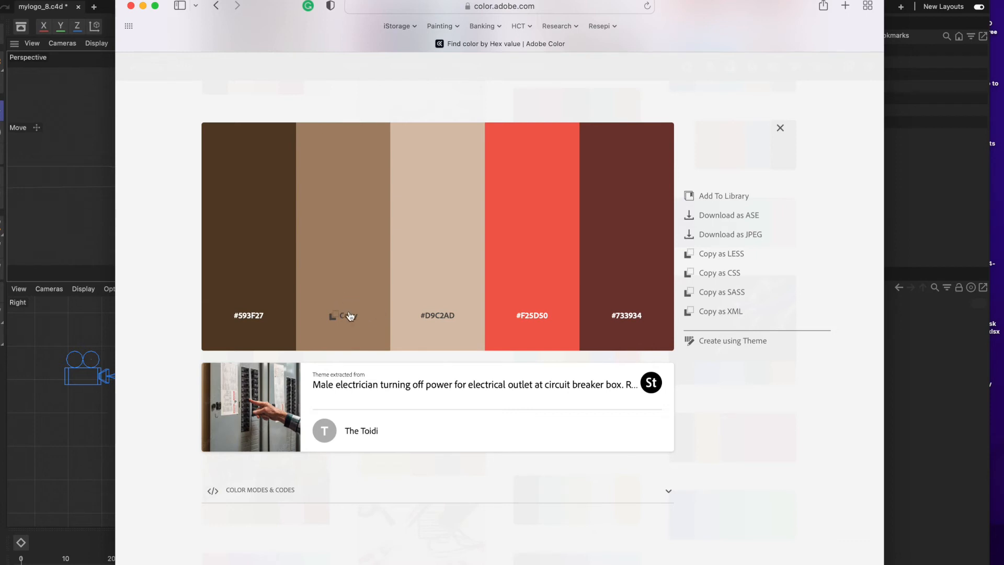
pyautogui.click(535, 317)
# Switch back to Cinema 4D, select the logo extrusion (Extrude.2) and create a new default material.
pyautogui.press('super+Tab')
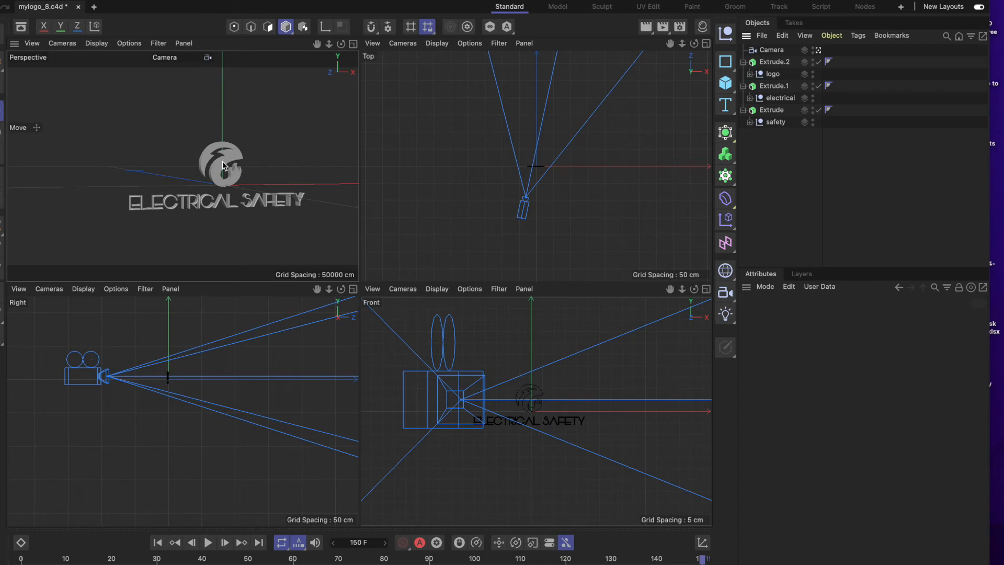
pyautogui.click(778, 62)
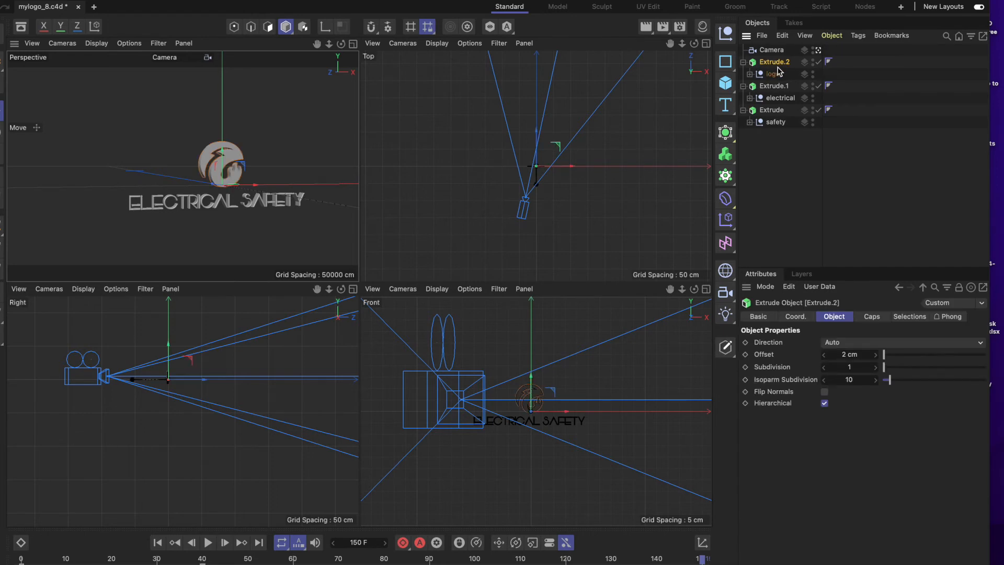
pyautogui.click(833, 36)
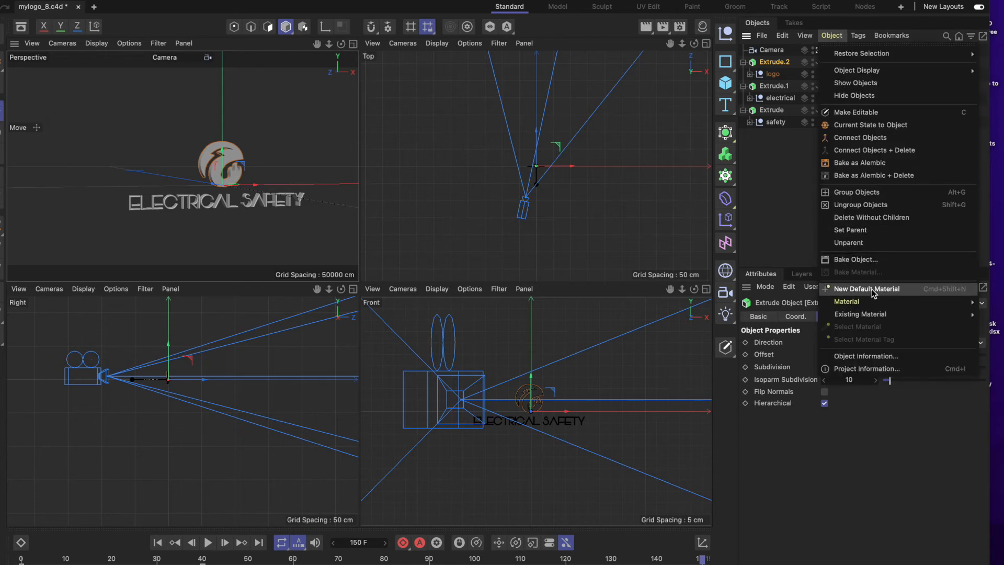
pyautogui.click(831, 35)
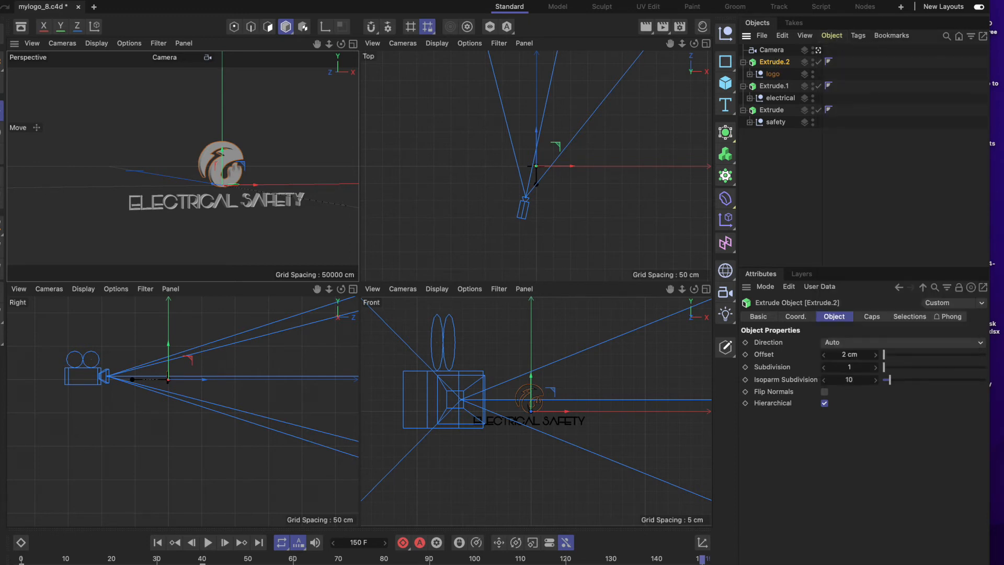
pyautogui.click(137, 1)
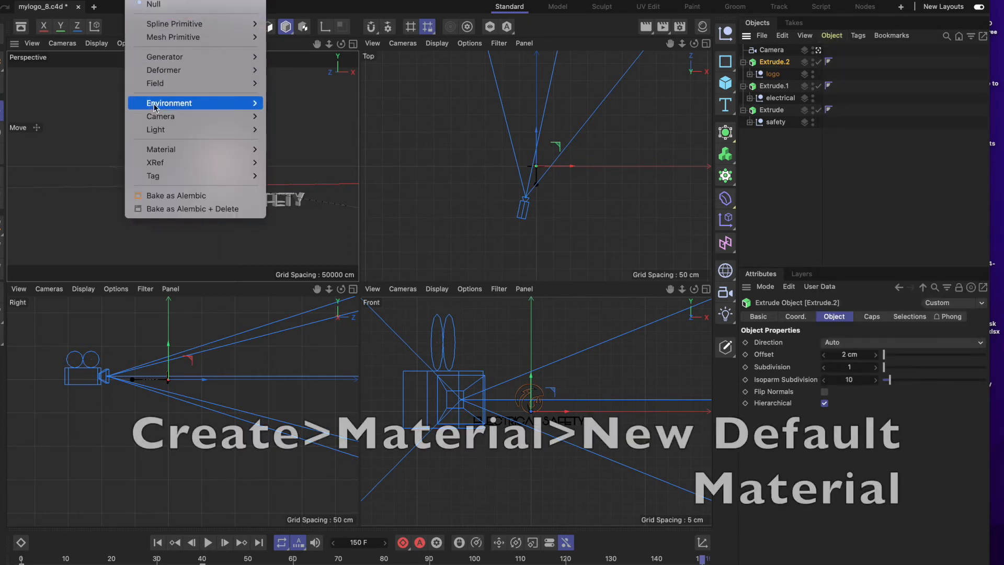
pyautogui.moveTo(208, 151)
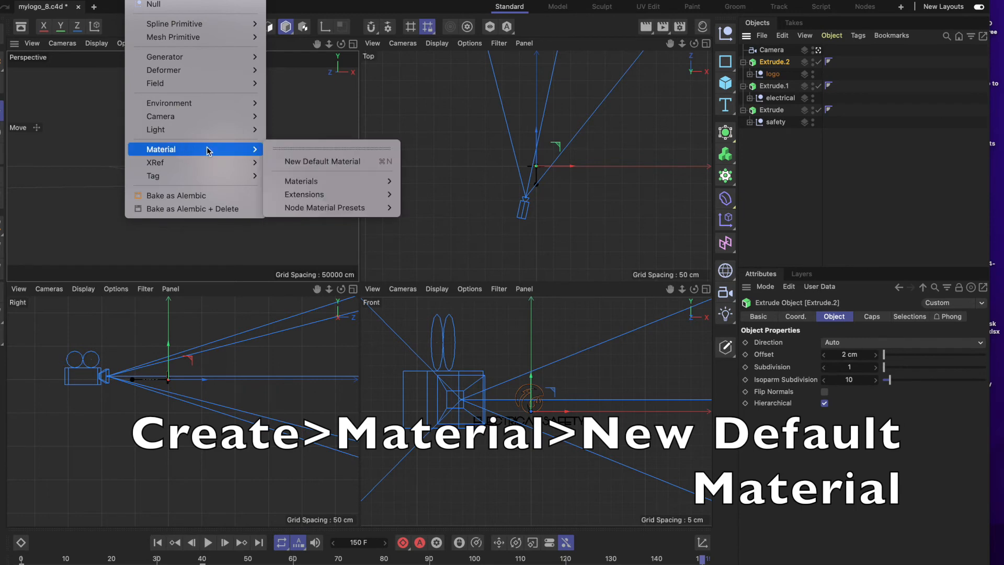
pyautogui.click(307, 162)
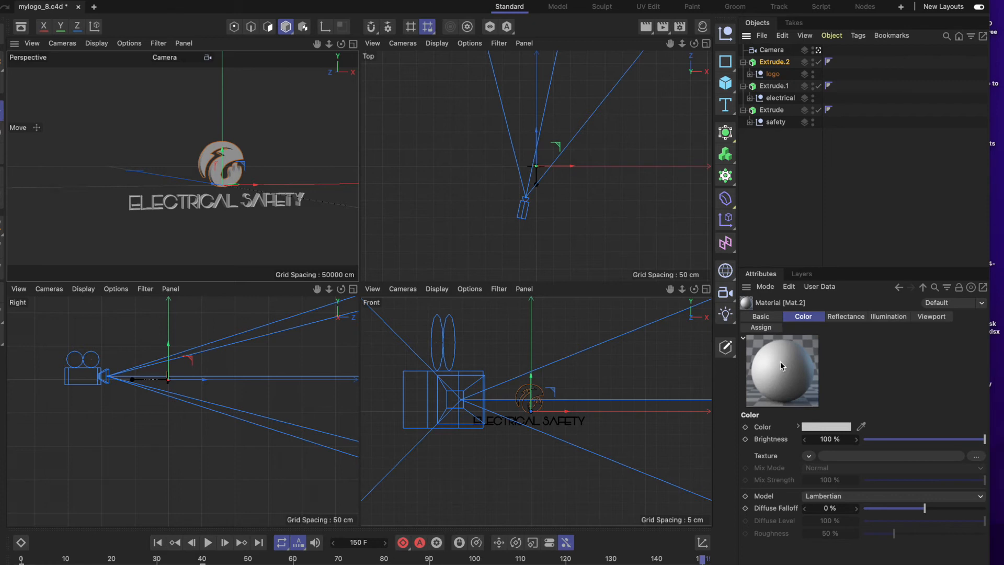
# Open the new material's color chooser and enlarge its window.
pyautogui.click(848, 428)
pyautogui.click(836, 426)
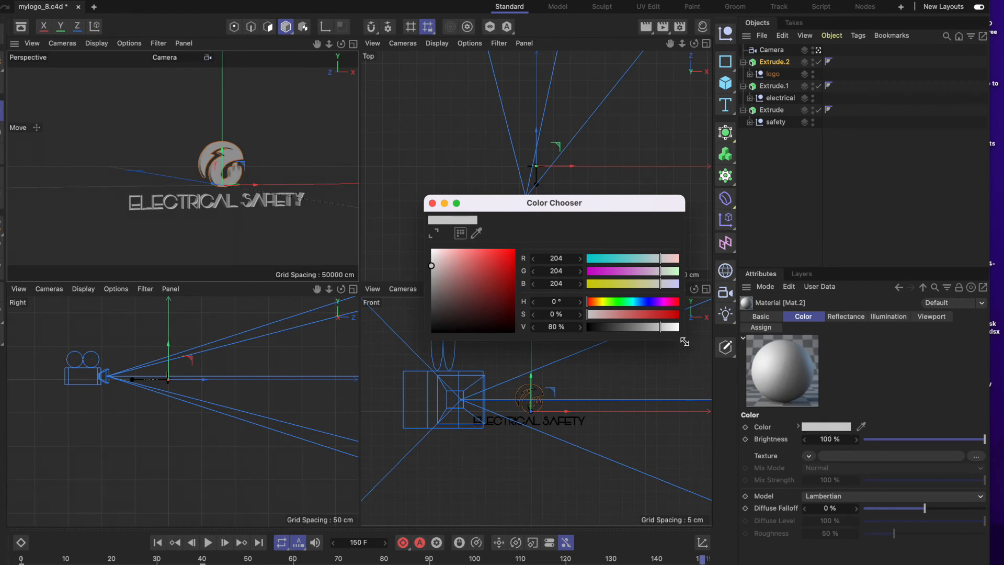
pyautogui.moveTo(682, 341); pyautogui.dragTo(696, 442)
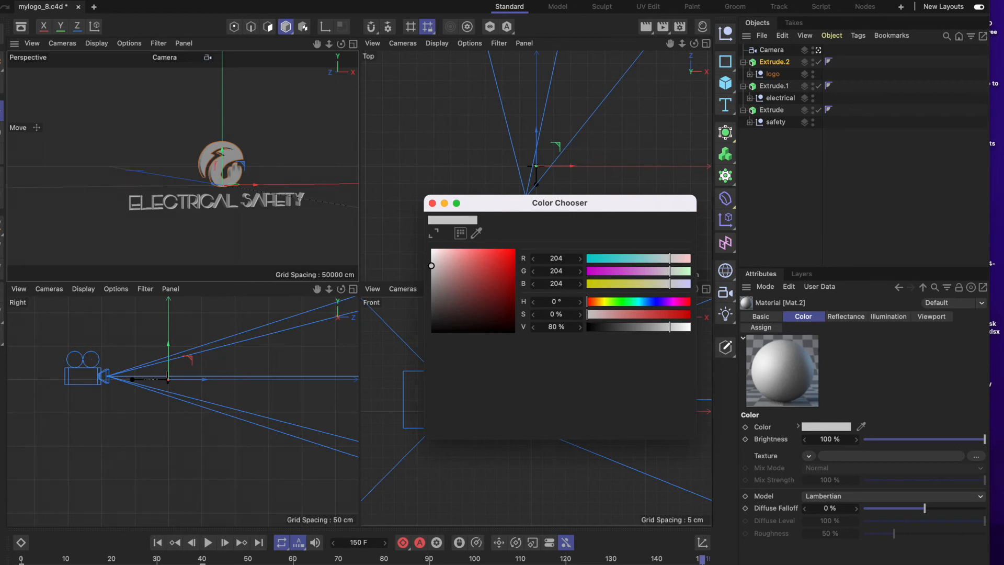
# Switch to Safari and copy the theme as CSS and its beige hex code #D9C2AD.
pyautogui.click(126, 554)
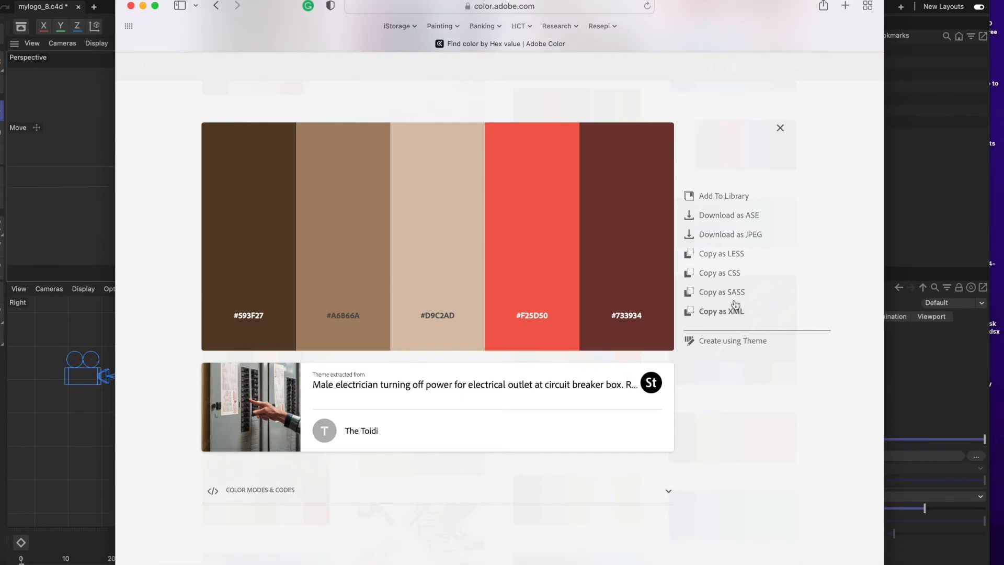
pyautogui.click(732, 273)
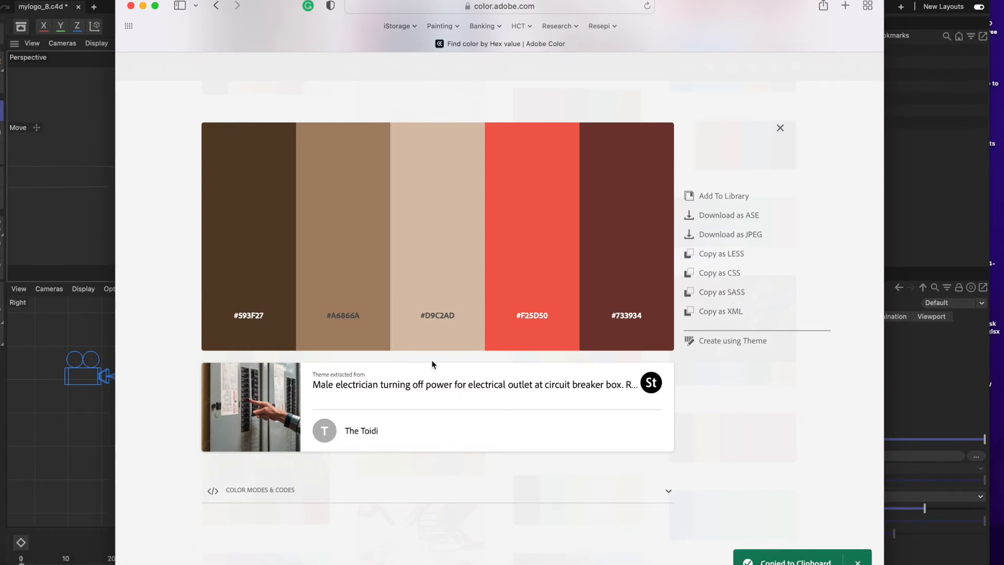
pyautogui.click(444, 316)
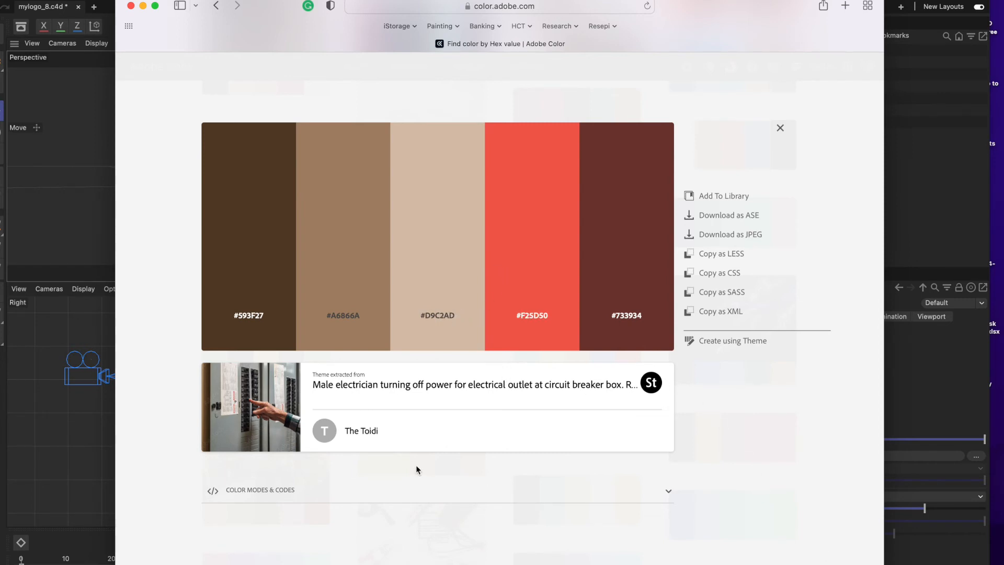
# Expand the theme's color modes and codes, and move the browser window aside so the material settings stay in view.
pyautogui.click(419, 490)
pyautogui.scroll(-1, 418, 497)
pyautogui.scroll(-1, 501, 397)
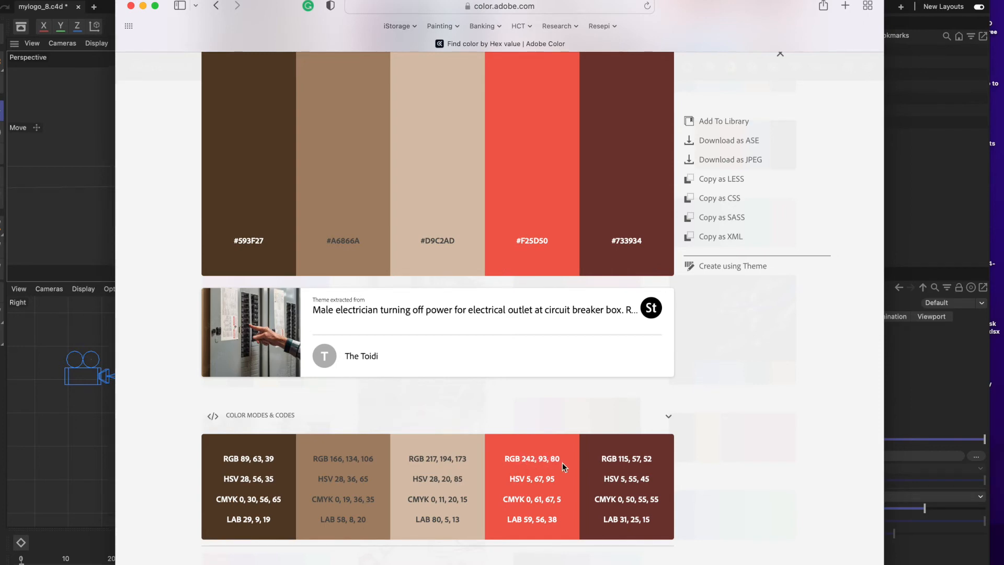
pyautogui.moveTo(760, 21); pyautogui.dragTo(328, 54)
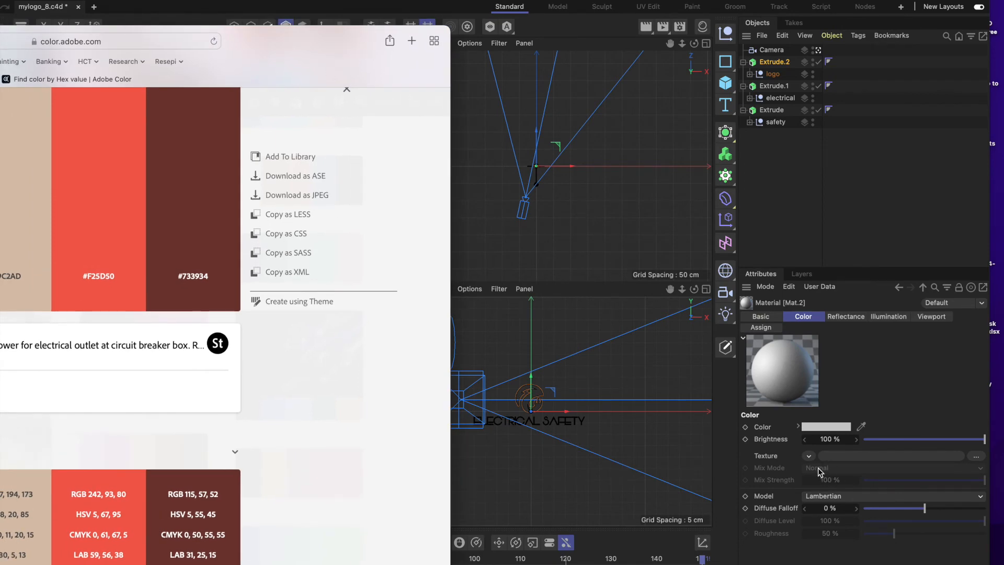
pyautogui.moveTo(335, 49); pyautogui.dragTo(627, 221)
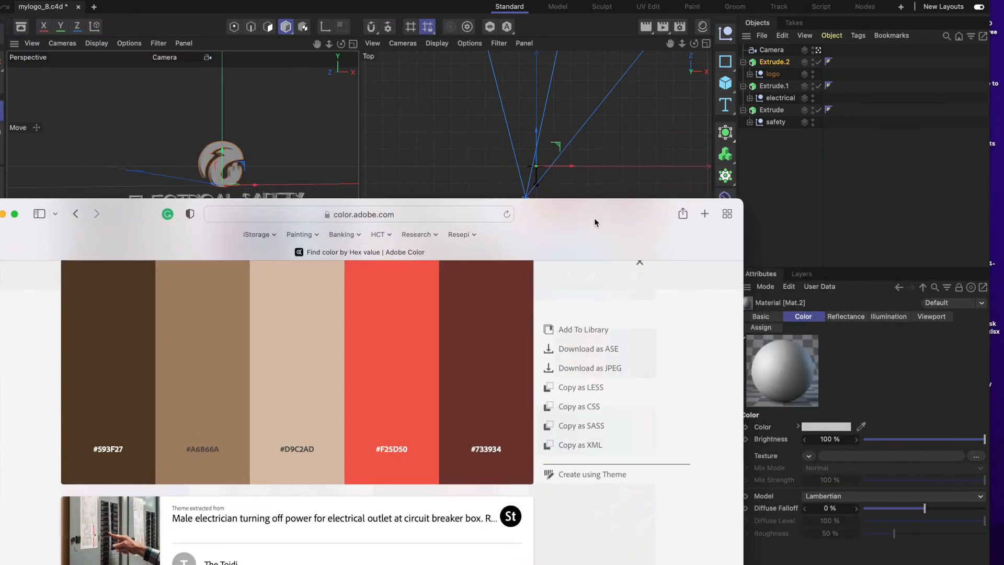
pyautogui.moveTo(596, 222); pyautogui.dragTo(474, 25)
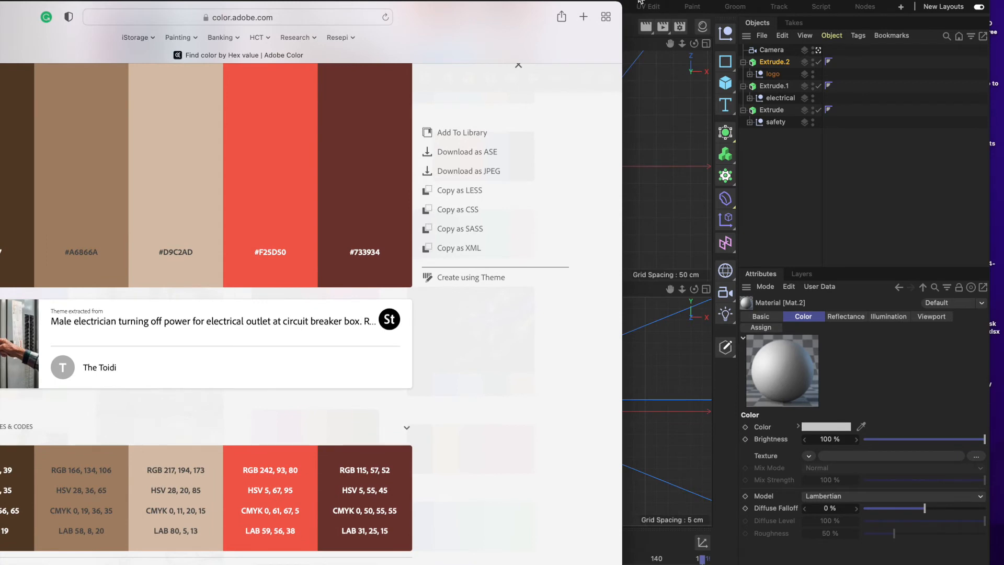
# Return to Cinema 4D and set the new material's color to RGB 242, 93, 80.
pyautogui.click(633, 34)
pyautogui.click(823, 426)
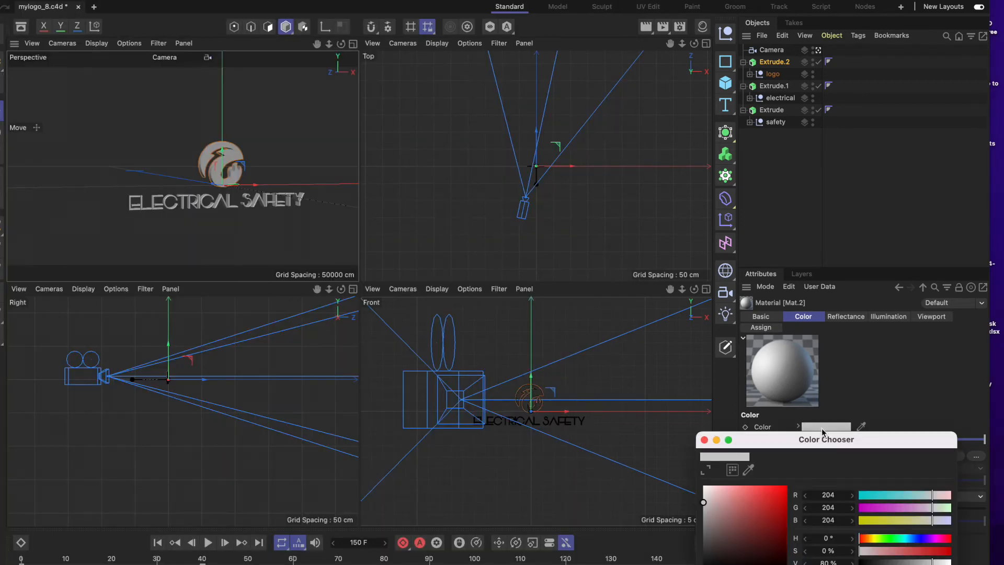
pyautogui.moveTo(799, 442); pyautogui.dragTo(537, 213)
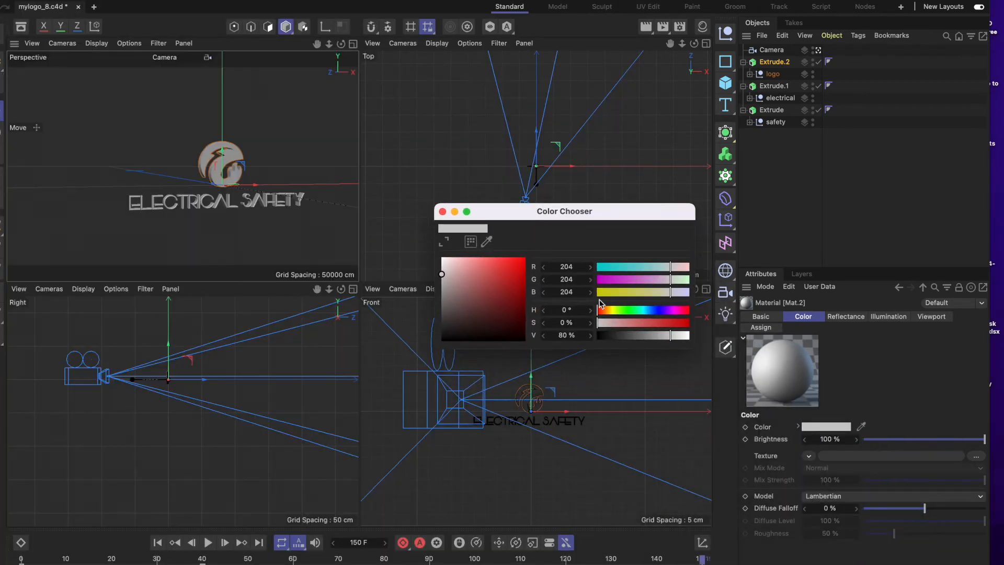
pyautogui.click(565, 267)
pyautogui.write('2')
pyautogui.click(576, 280)
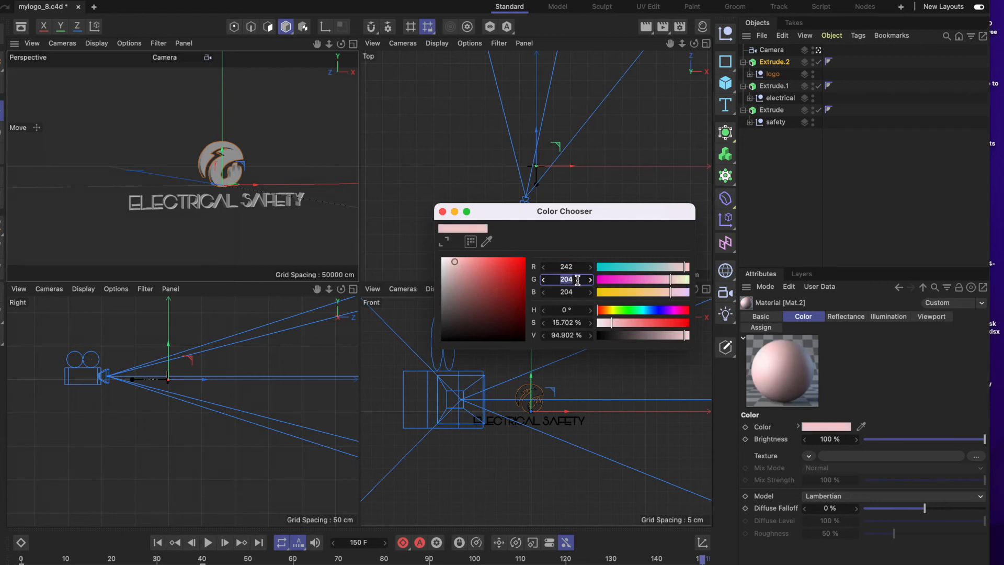
pyautogui.write('93')
pyautogui.click(577, 292)
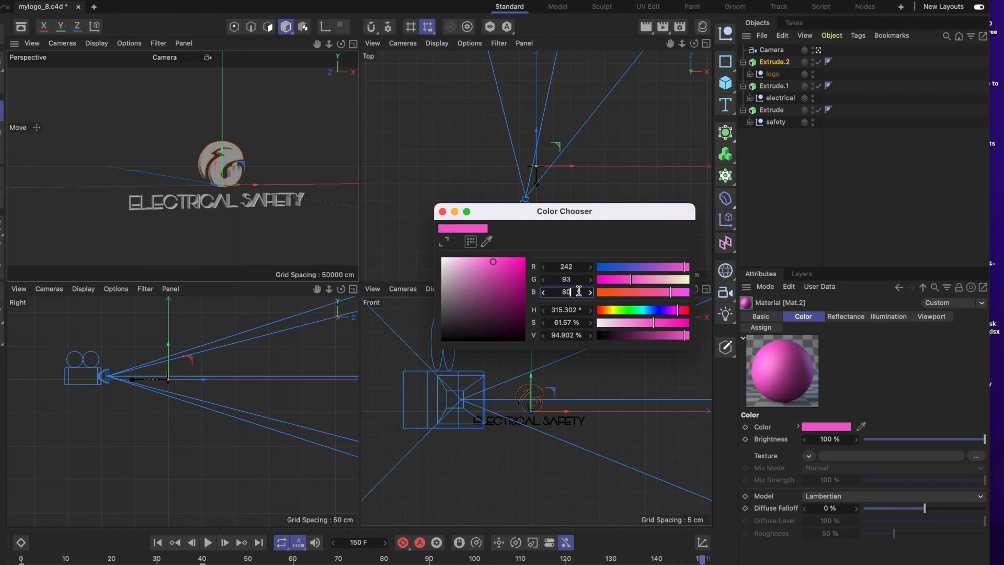
pyautogui.click(578, 279)
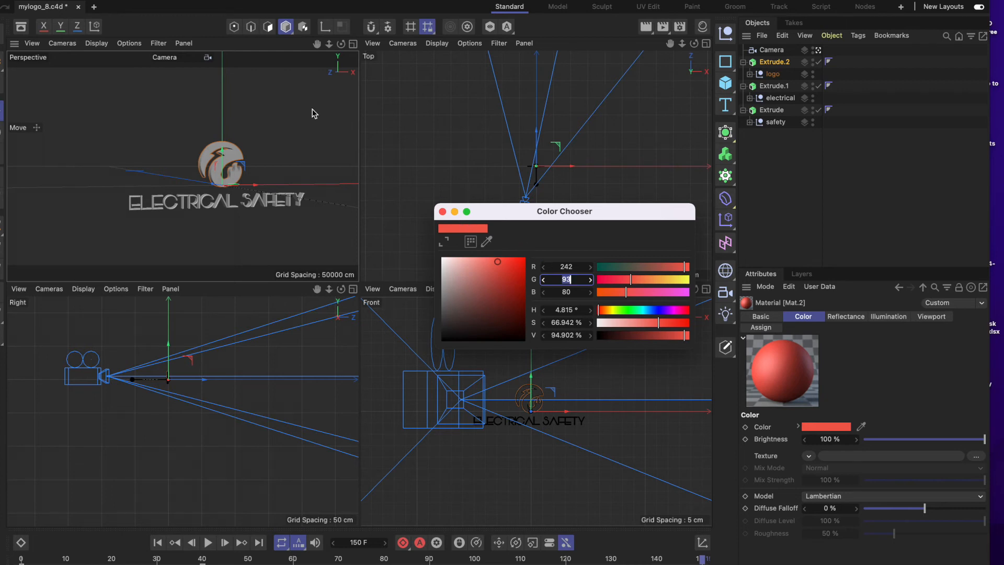
pyautogui.click(441, 212)
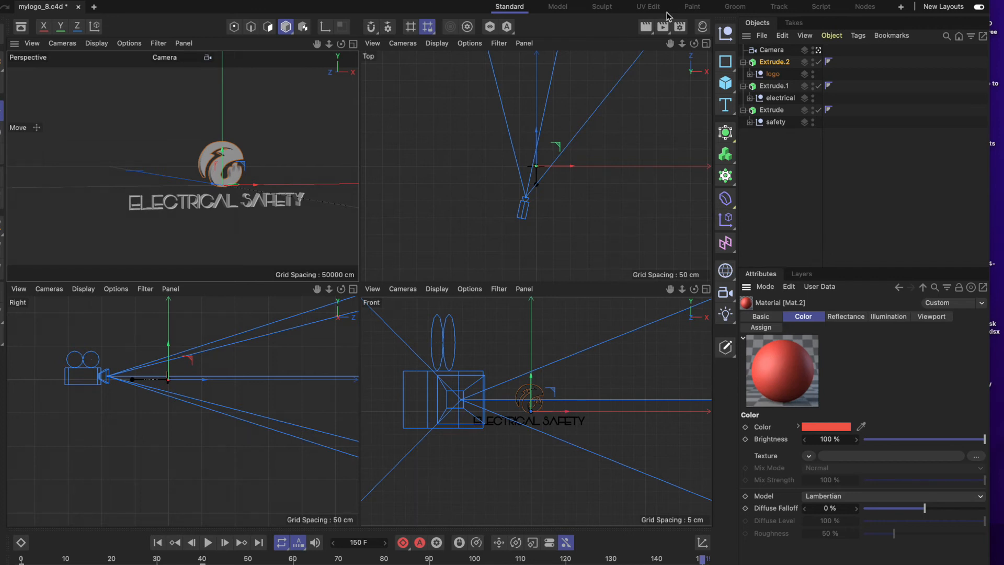
# Apply the existing material Mat.2 to the logo extrusion (Extrude.2).
pyautogui.click(832, 35)
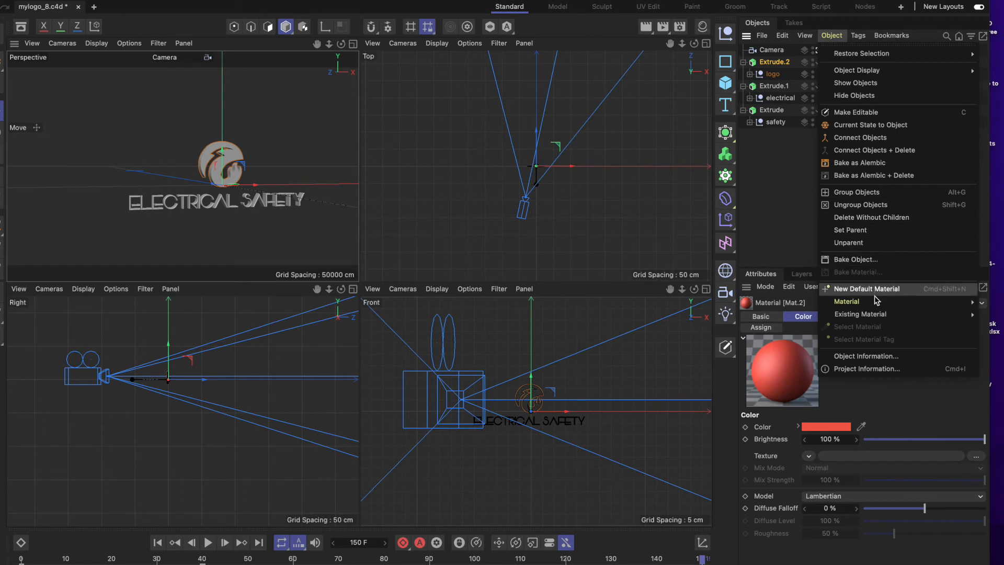
pyautogui.moveTo(876, 303)
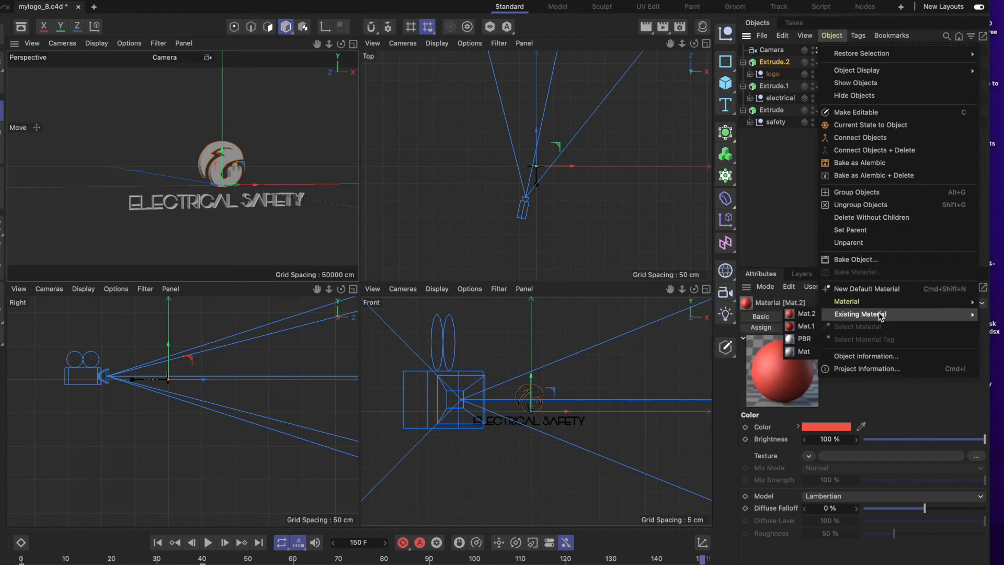
pyautogui.click(806, 314)
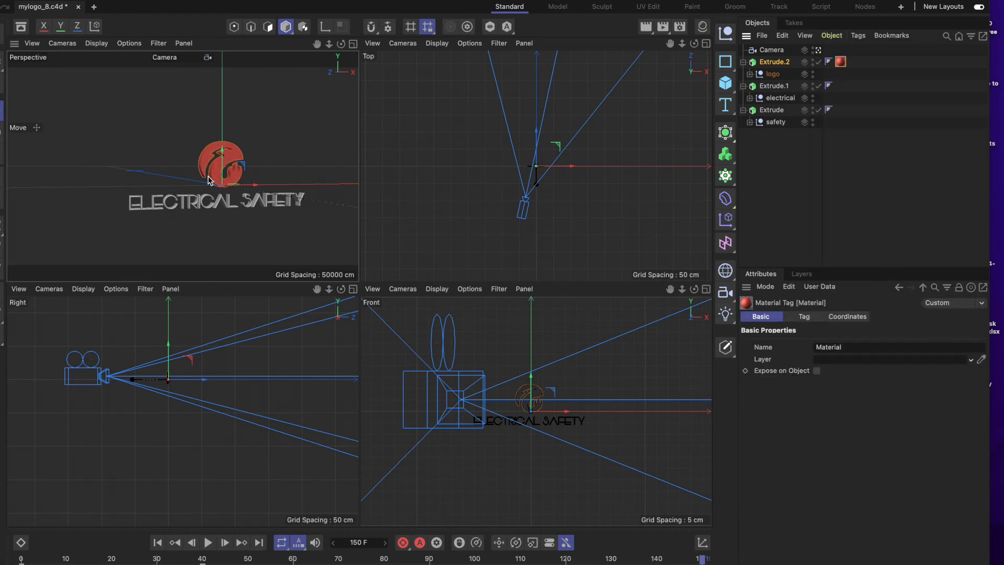
pyautogui.scroll(5, 220, 172)
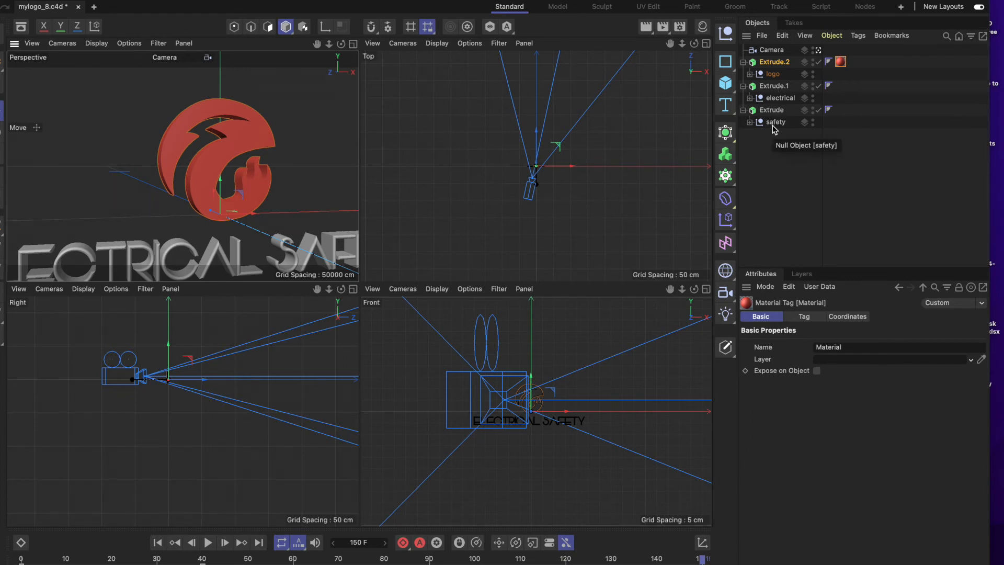
# Select the ELECTRICAL extrusion (Extrude.1) and create another new default material.
pyautogui.click(778, 90)
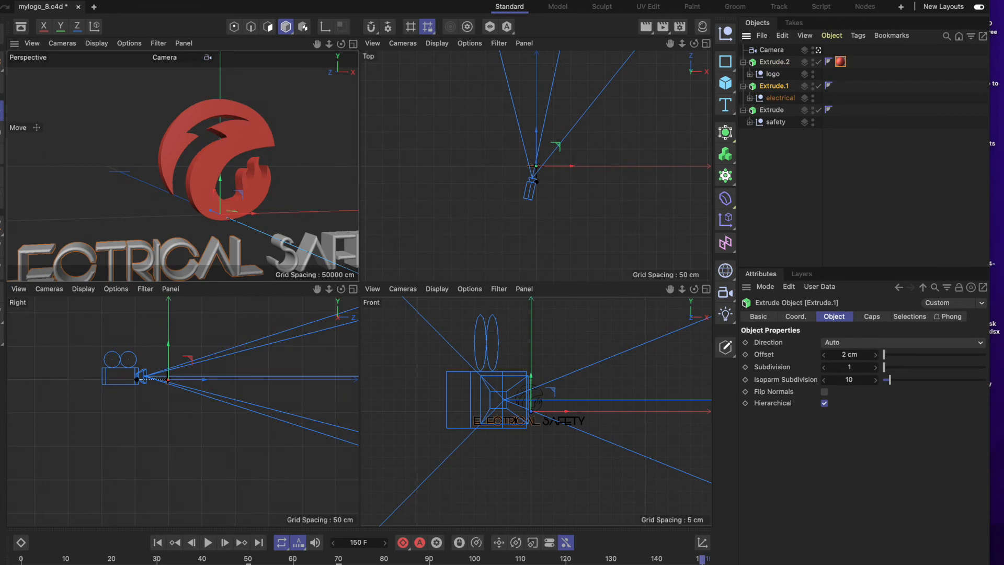
pyautogui.click(140, 0)
pyautogui.moveTo(177, 151)
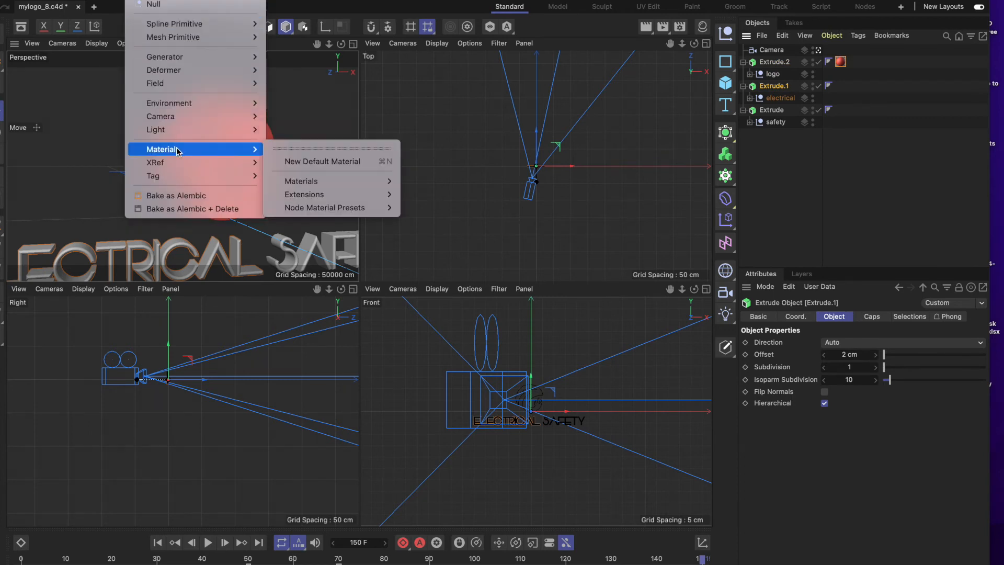
pyautogui.click(325, 163)
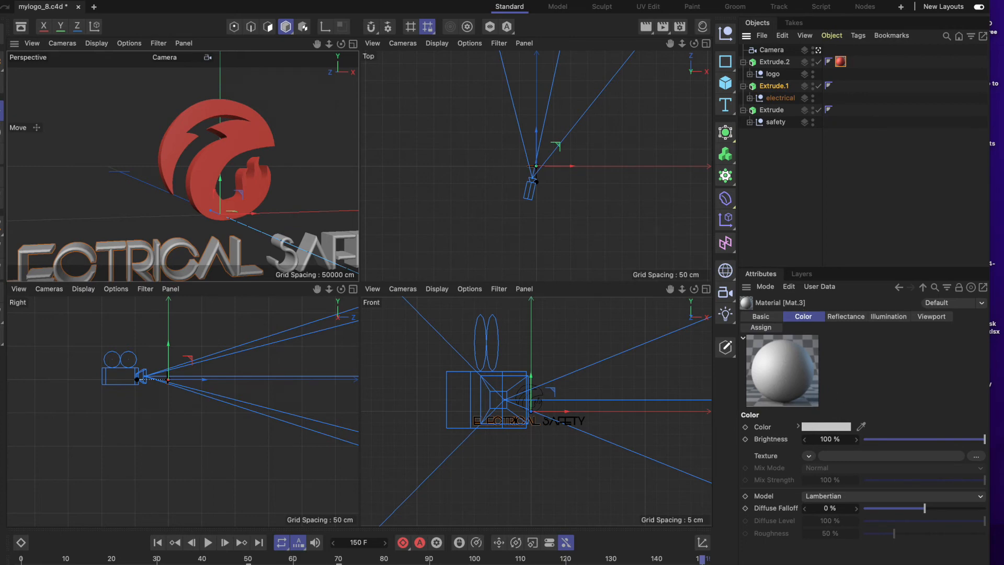
# Switch to Safari to check the theme's RGB codes, and return to Cinema 4D.
pyautogui.click(126, 559)
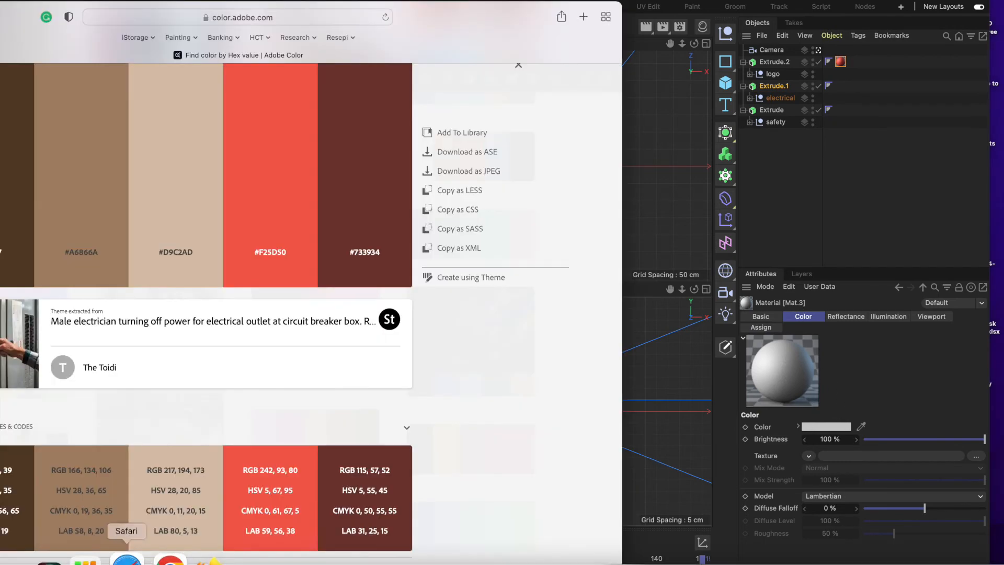
pyautogui.moveTo(179, 250)
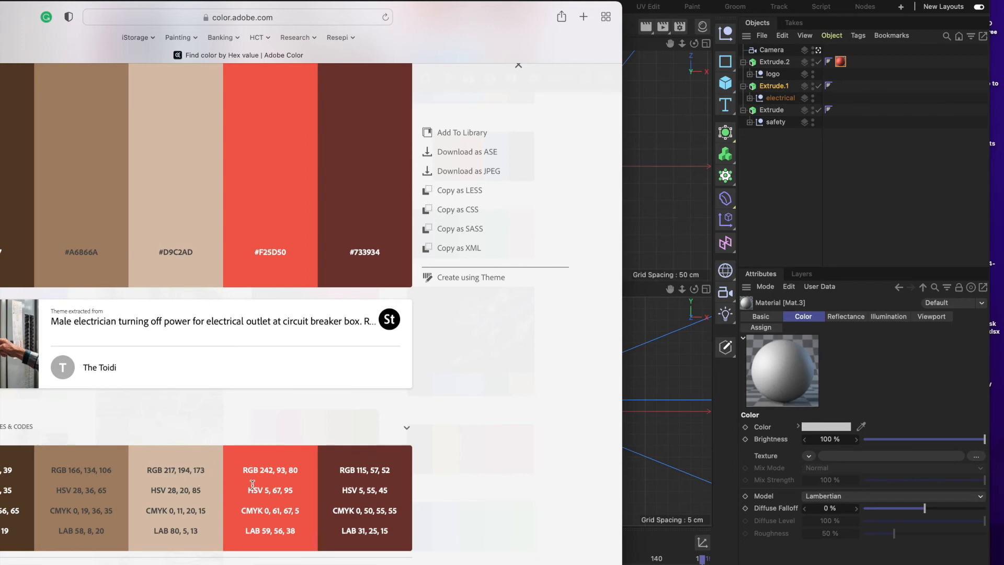
pyautogui.click(861, 395)
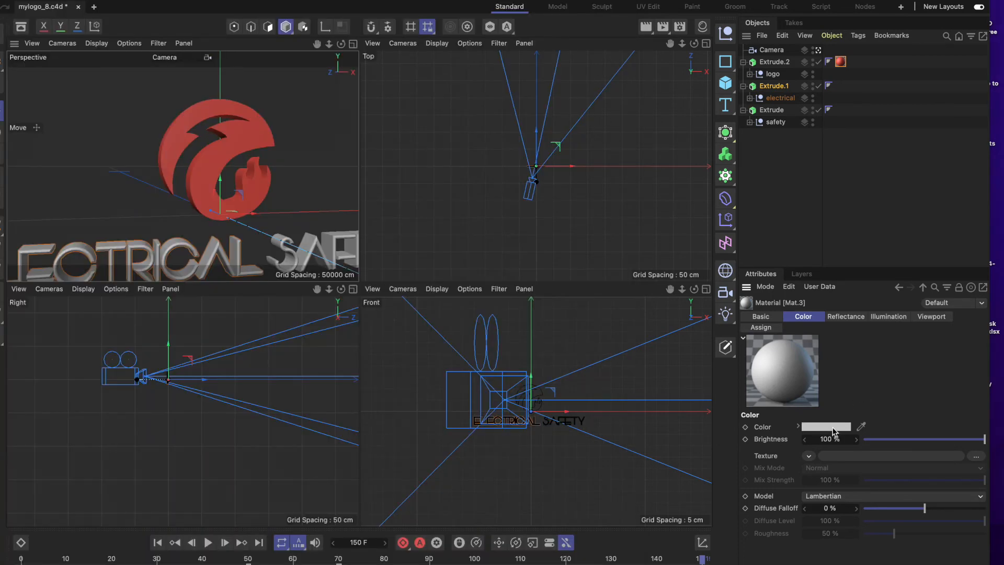
pyautogui.click(833, 431)
pyautogui.click(819, 340)
pyautogui.write('217')
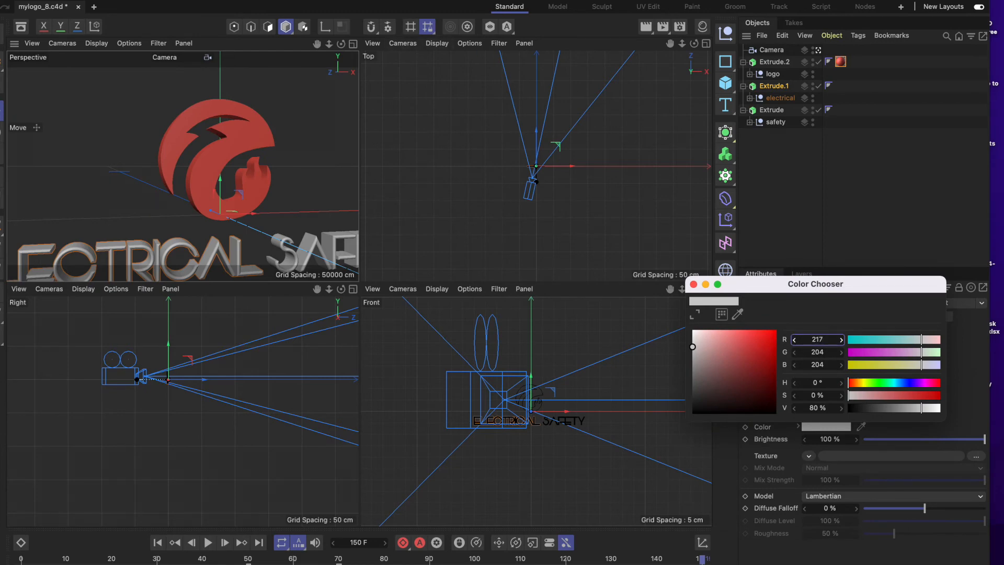
# Check the Adobe Color palette in Safari and resize the Cinema 4D window so the RGB codes stay visible beside it.
pyautogui.moveTo(190, 7); pyautogui.dragTo(324, 13)
pyautogui.click(34, 26)
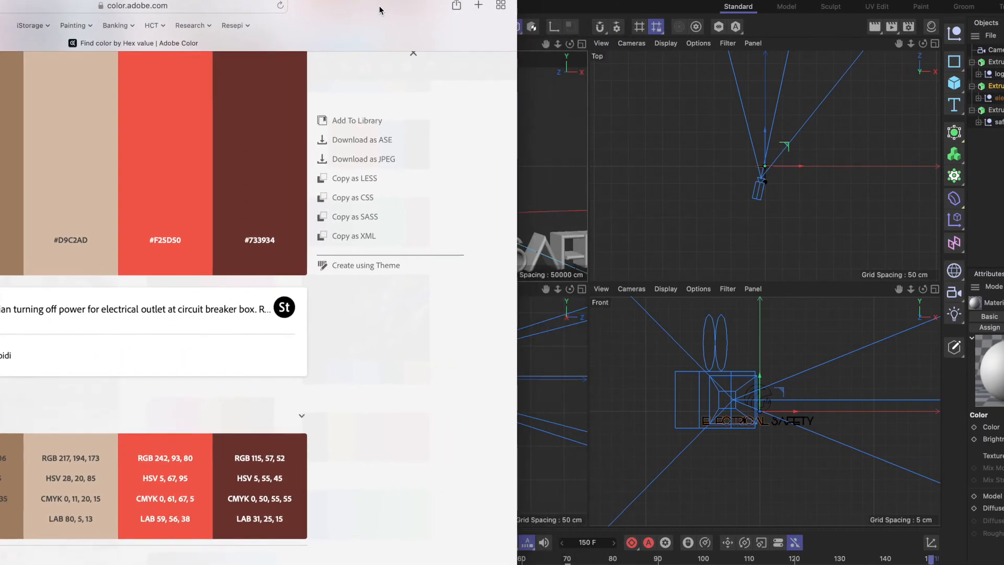
pyautogui.click(735, 10)
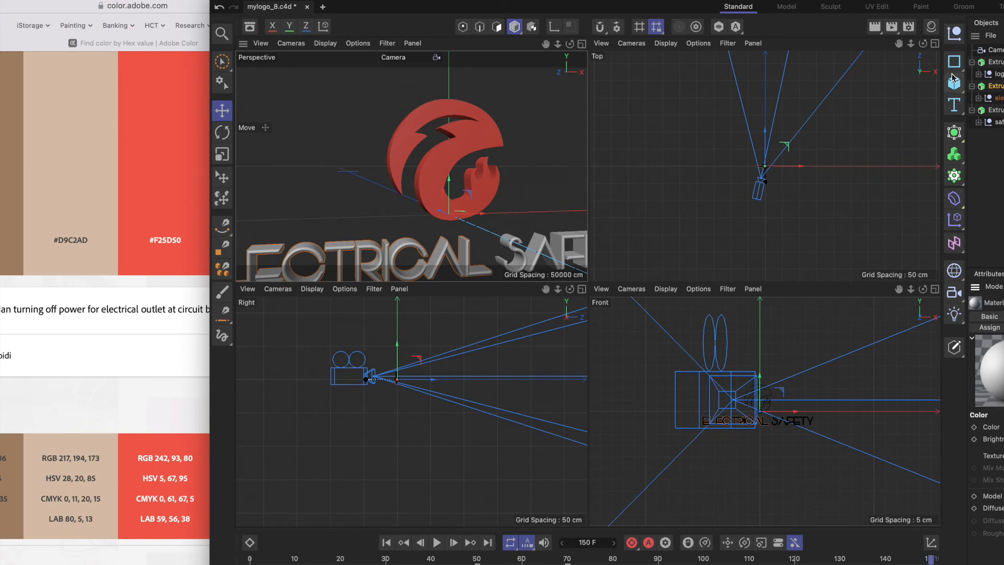
pyautogui.moveTo(210, 131); pyautogui.dragTo(377, 131)
pyautogui.moveTo(914, 1); pyautogui.dragTo(758, 1)
# Set the color of material Mat.3 to RGB 217, 194, 173 and close the color chooser.
pyautogui.click(908, 427)
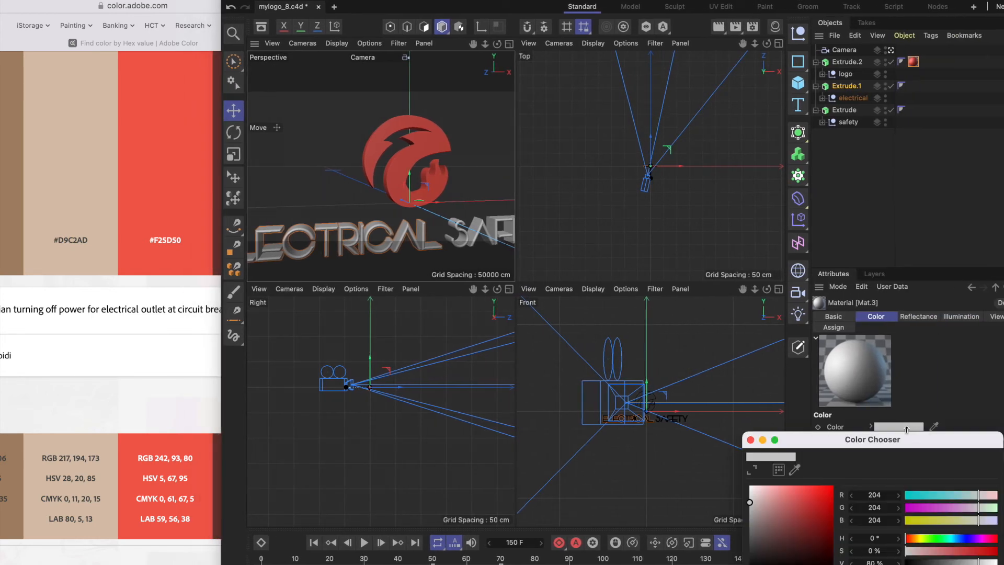
pyautogui.moveTo(861, 443); pyautogui.dragTo(757, 228)
pyautogui.click(778, 280)
pyautogui.write('217')
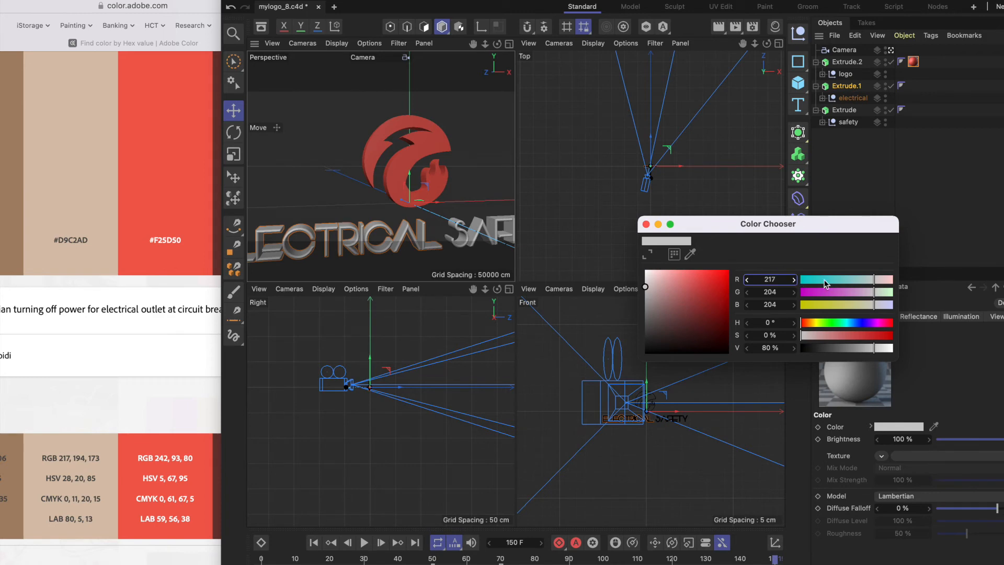
pyautogui.press('Tab')
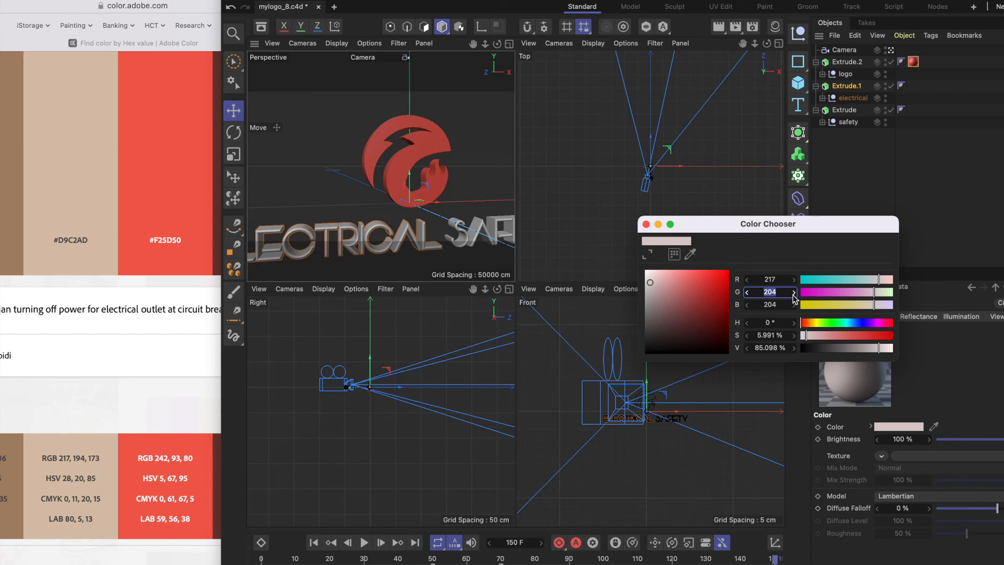
pyautogui.write('194')
pyautogui.press('Tab')
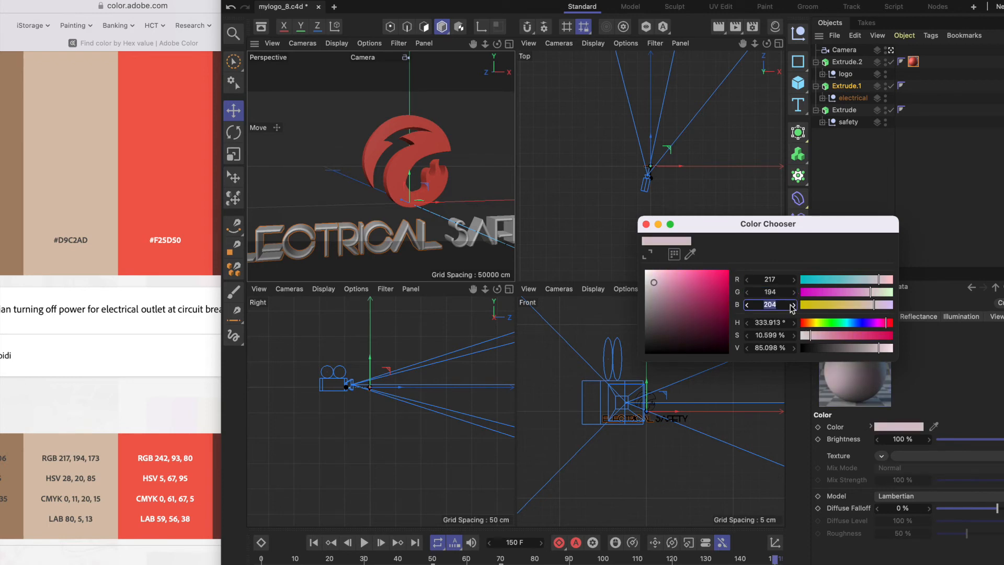
pyautogui.write('173')
pyautogui.click(780, 292)
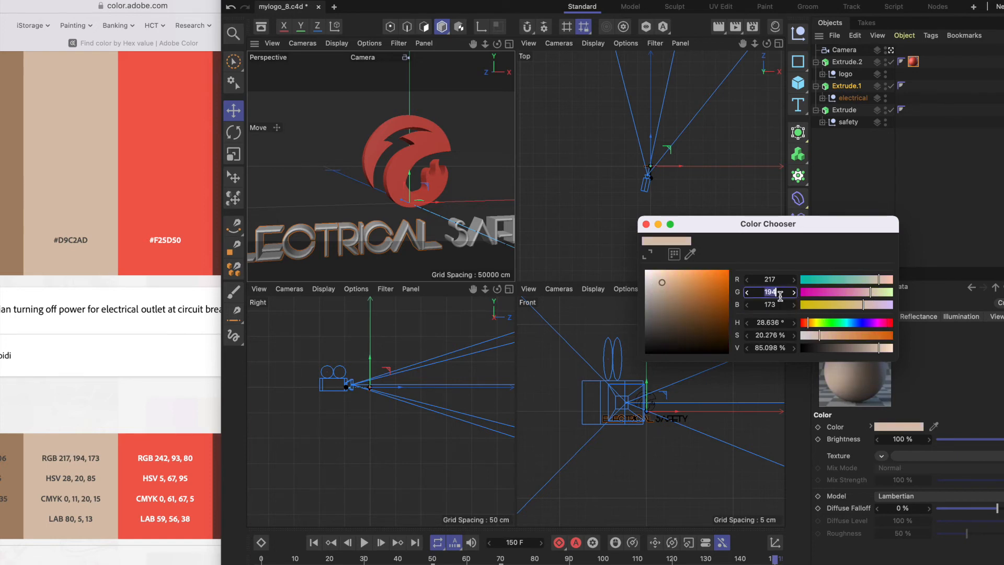
pyautogui.click(646, 224)
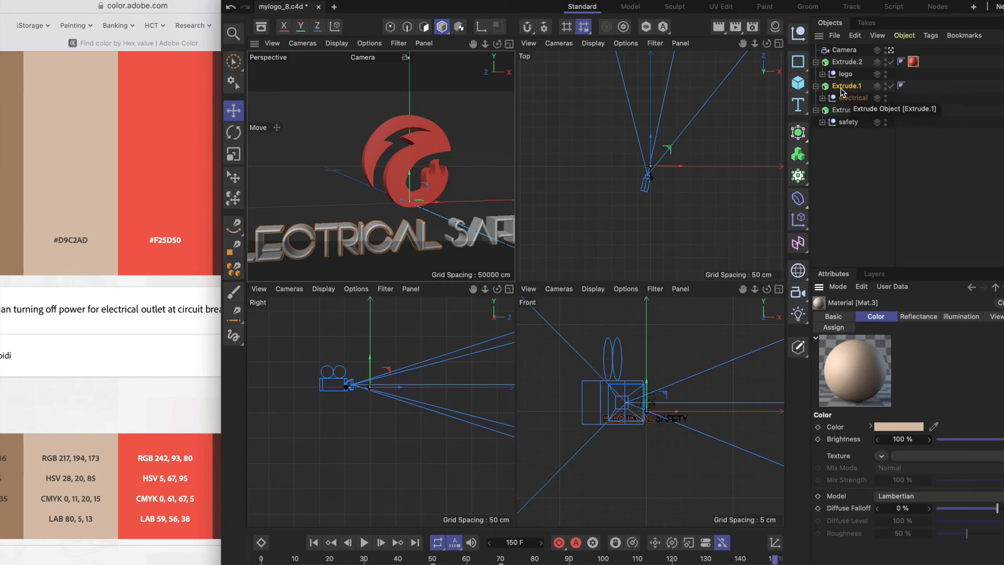
# Apply the existing material Mat.3 to the ELECTRICAL extrusion (Extrude.1) and the SAFETY extrusion (Extrude).
pyautogui.click(905, 35)
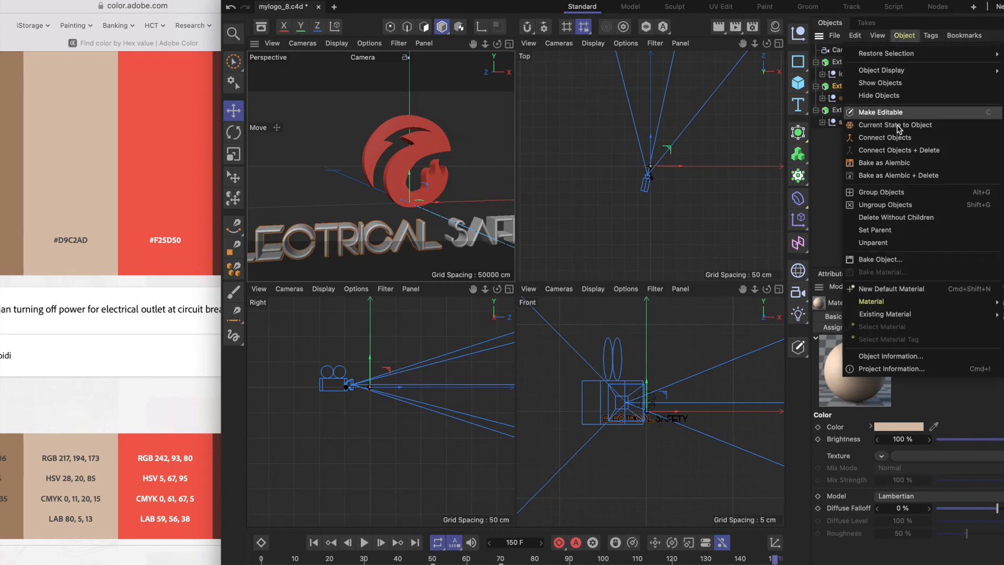
pyautogui.moveTo(906, 304)
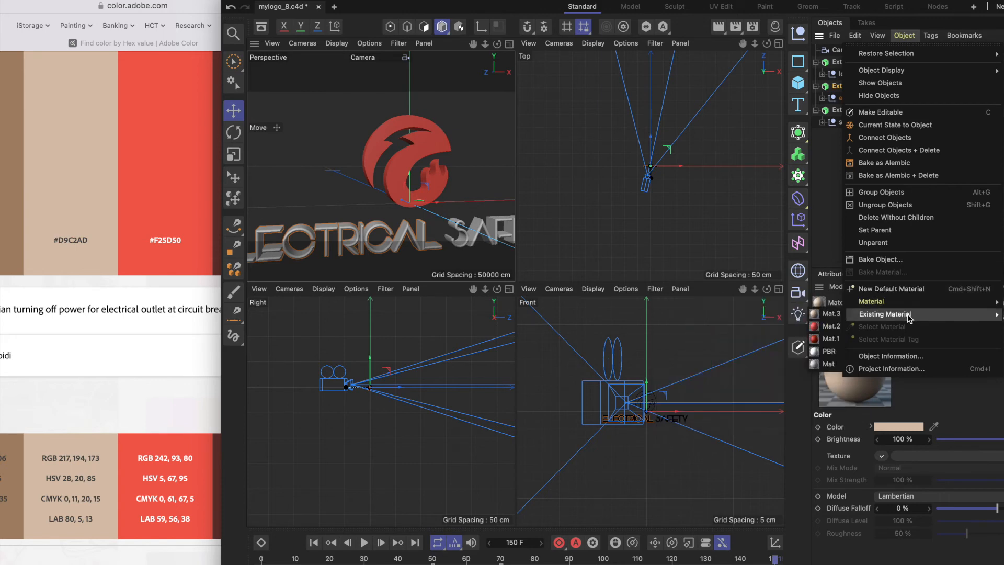
pyautogui.click(836, 315)
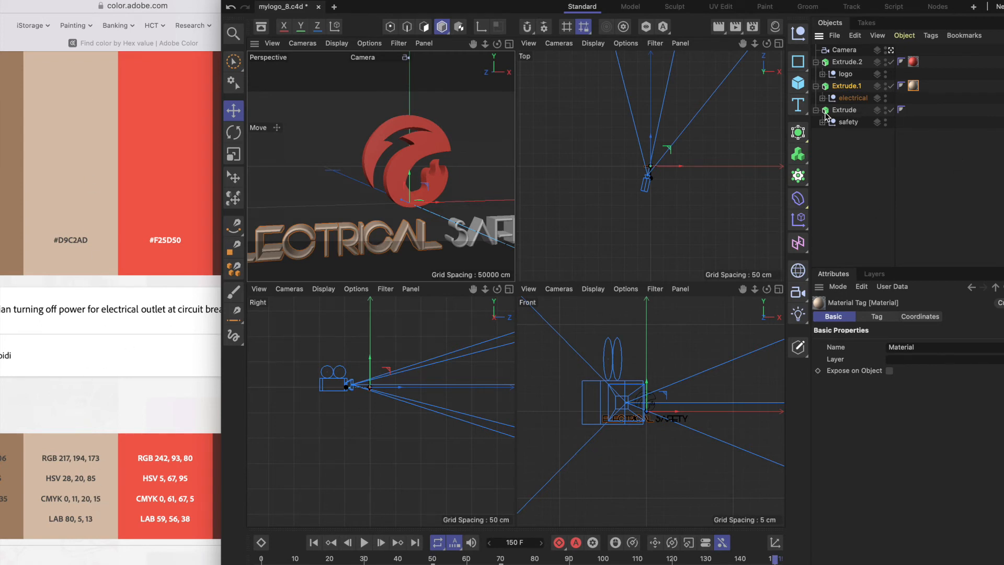
pyautogui.click(843, 109)
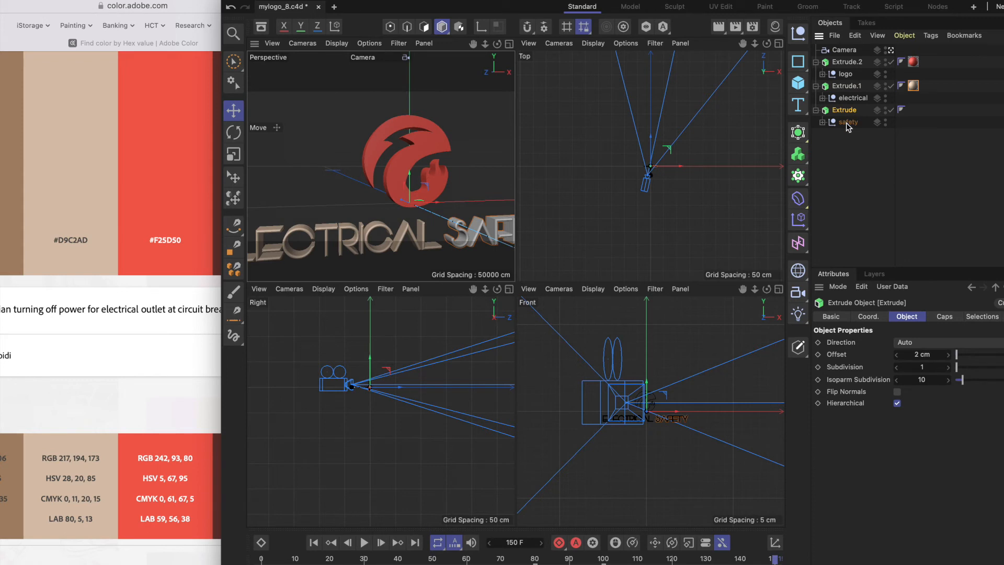
pyautogui.click(907, 37)
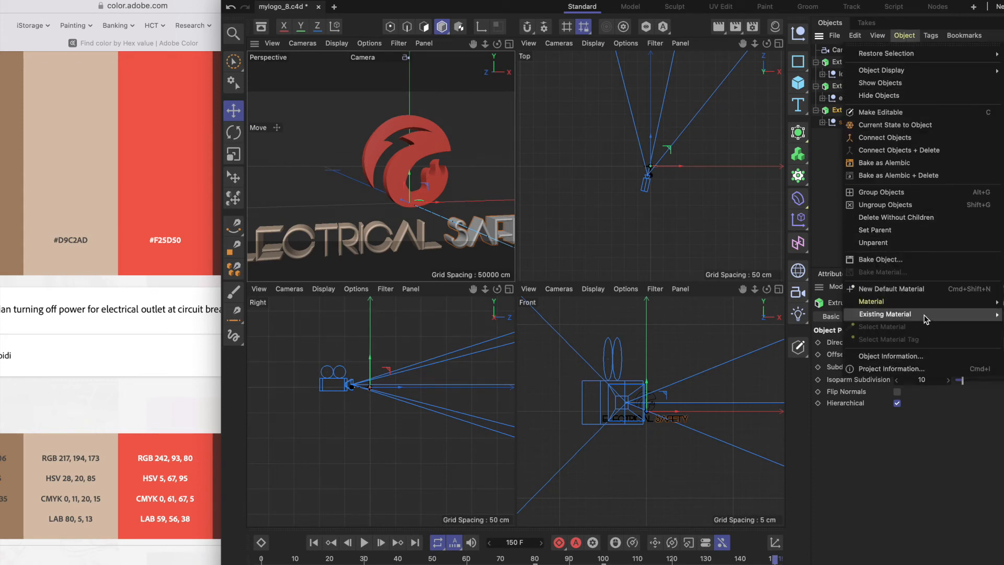
pyautogui.click(839, 316)
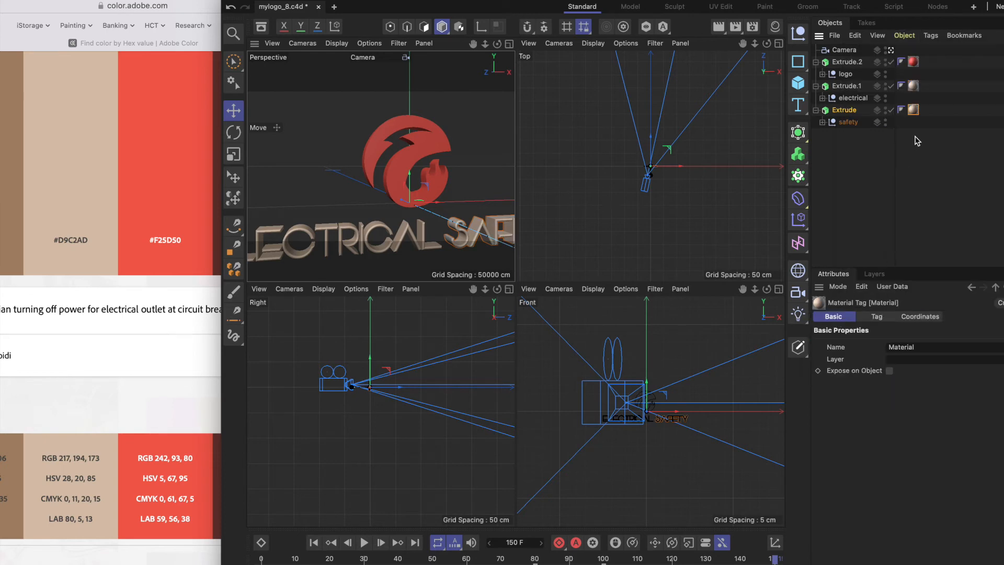
# Enlarge the Cinema 4D window to span the screen again and save the project.
pyautogui.scroll(-8, 429, 227)
pyautogui.scroll(7, 428, 227)
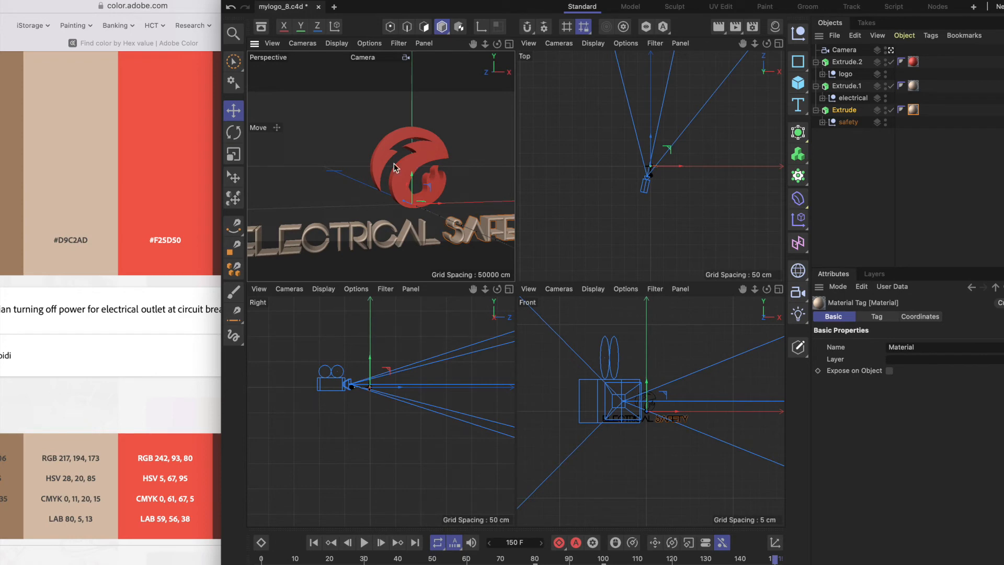
pyautogui.moveTo(501, 3); pyautogui.dragTo(464, 3)
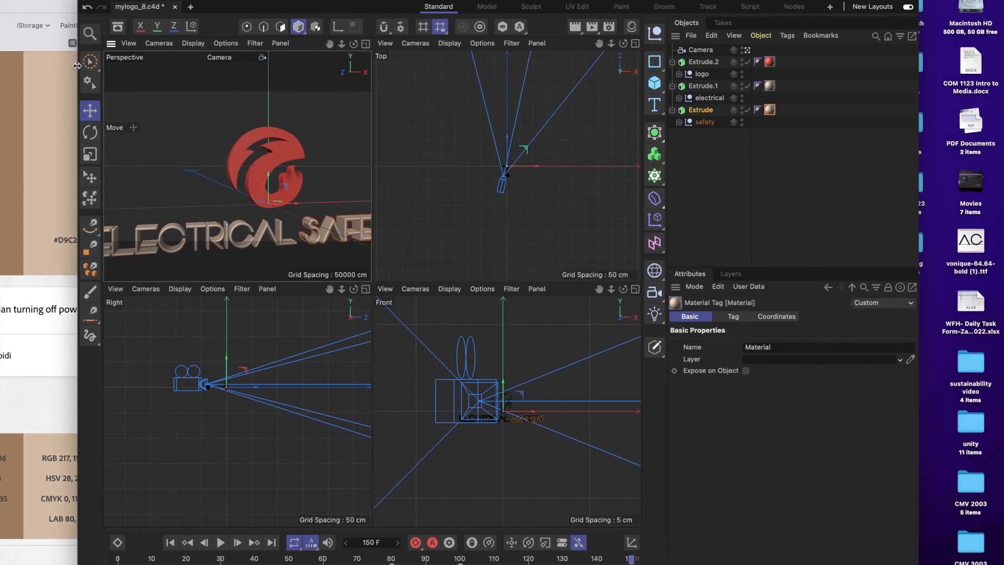
pyautogui.moveTo(77, 66); pyautogui.dragTo(1, 66)
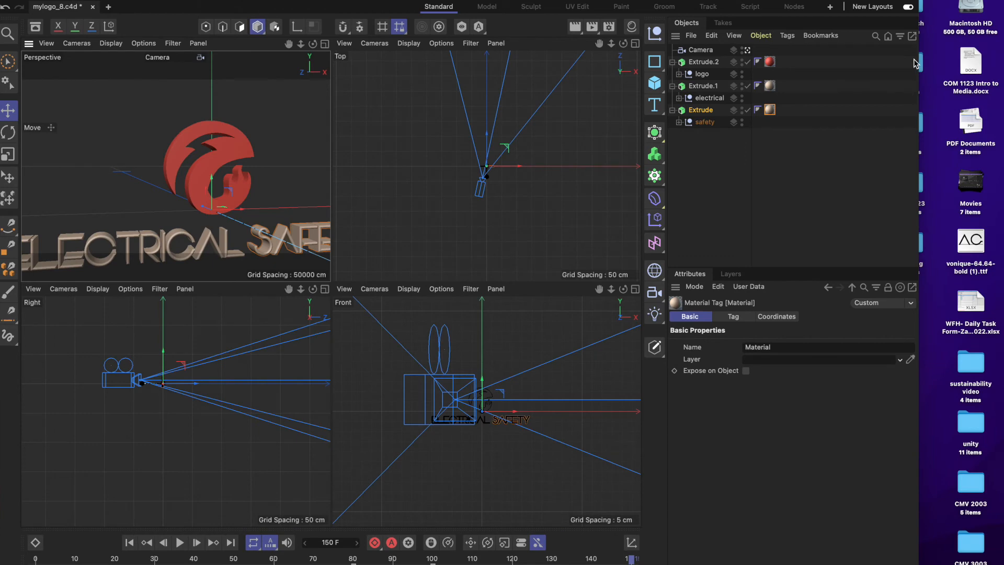
pyautogui.moveTo(918, 60); pyautogui.dragTo(996, 60)
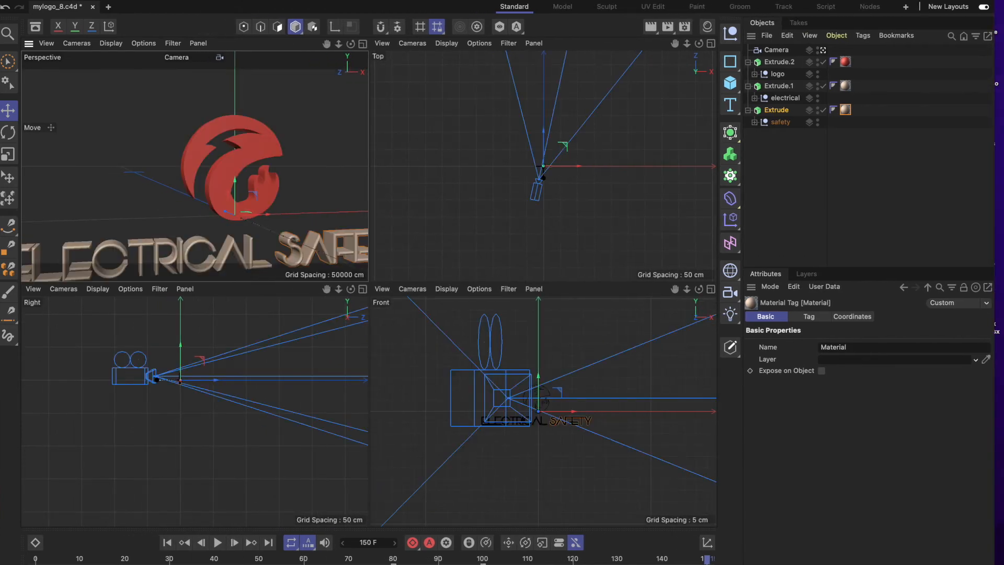
pyautogui.click(86, 1)
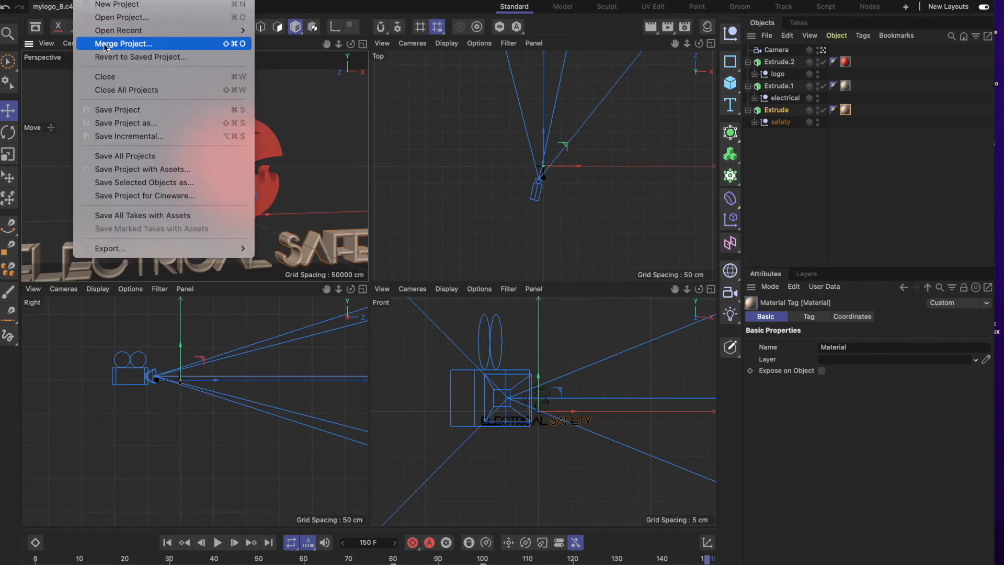
pyautogui.click(120, 113)
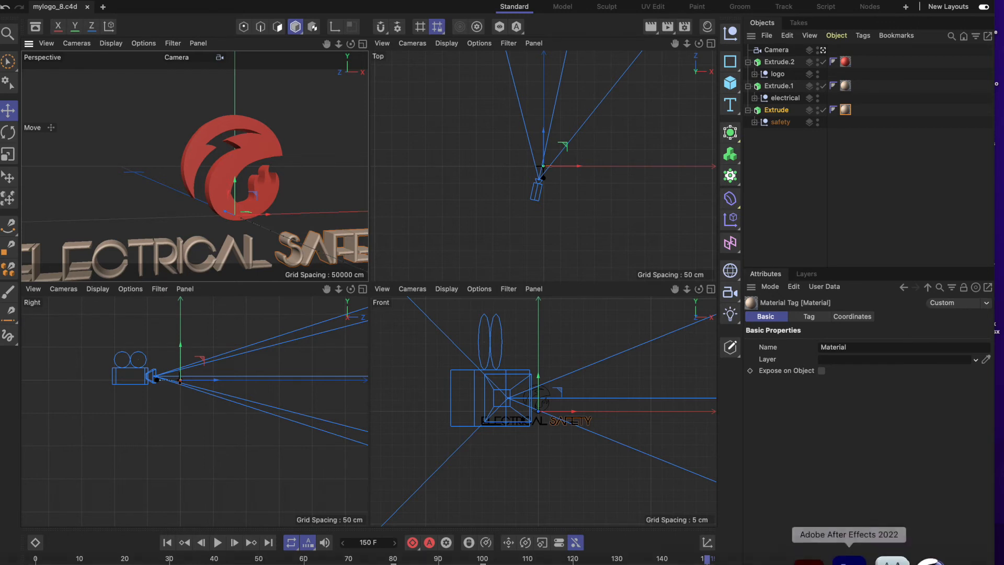
# Switch to After Effects, widen its window and create a new composition from the mylogo_8.c4d footage.
pyautogui.click(857, 562)
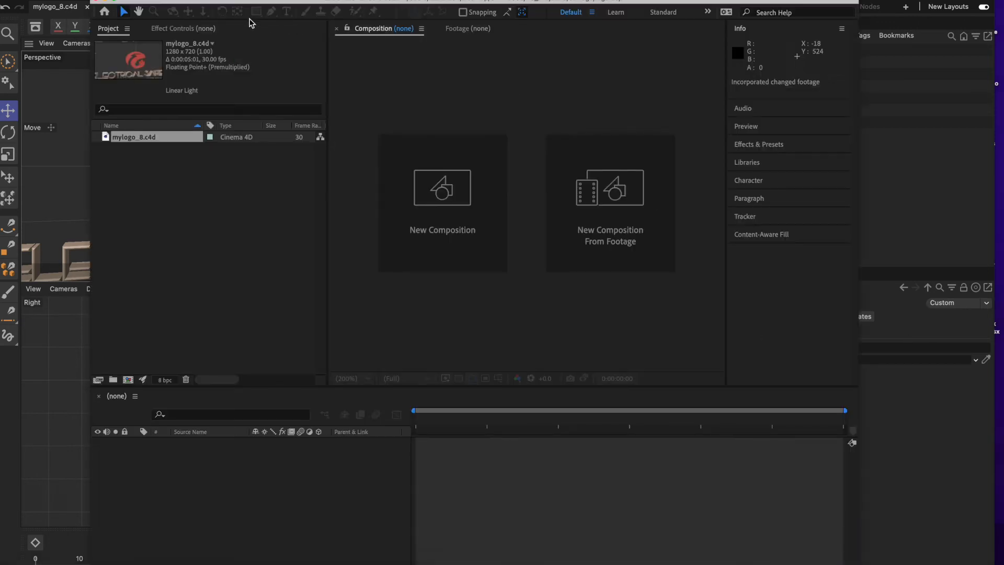
pyautogui.click(176, 186)
pyautogui.click(141, 139)
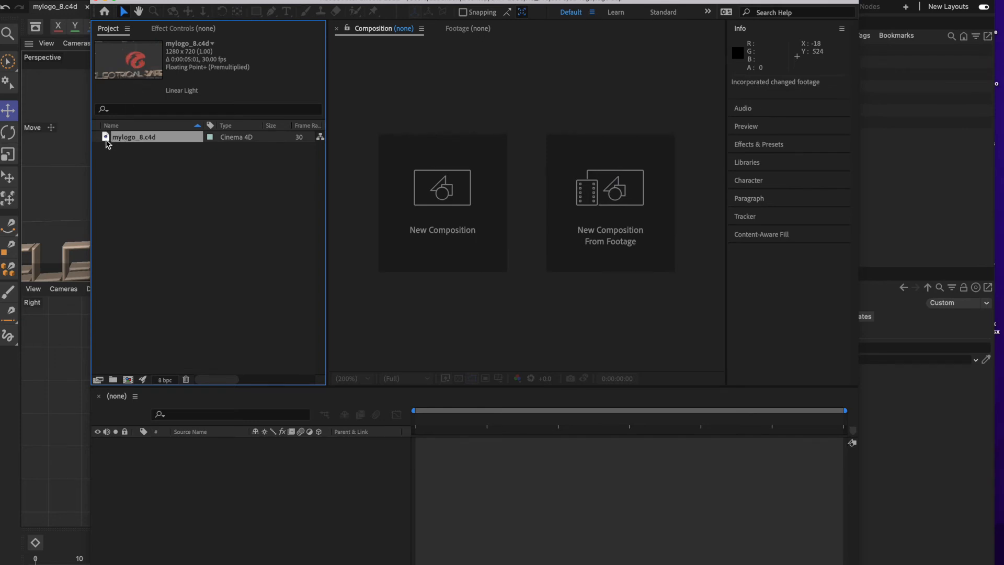
pyautogui.moveTo(92, 140); pyautogui.dragTo(2, 140)
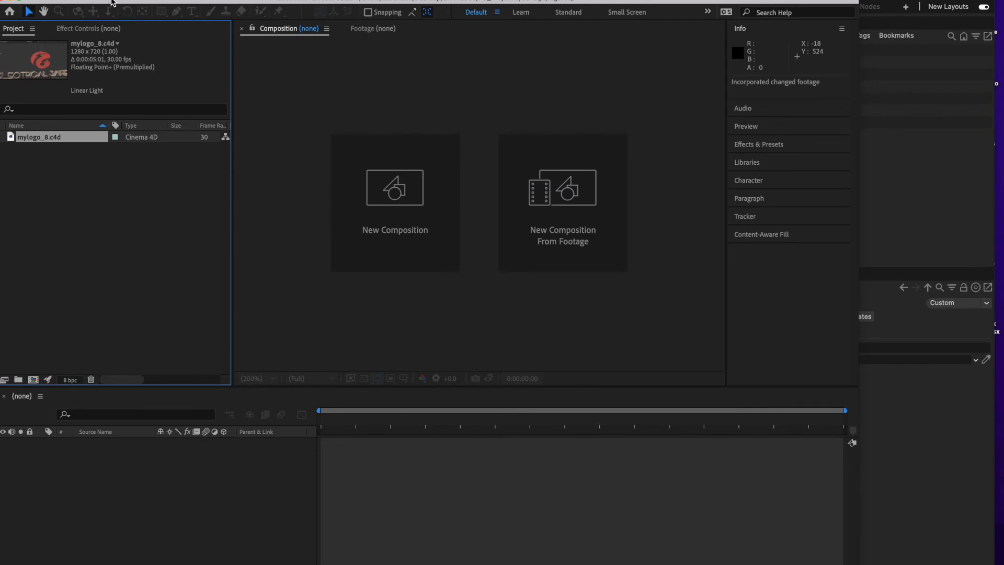
pyautogui.moveTo(112, 4); pyautogui.dragTo(123, 1)
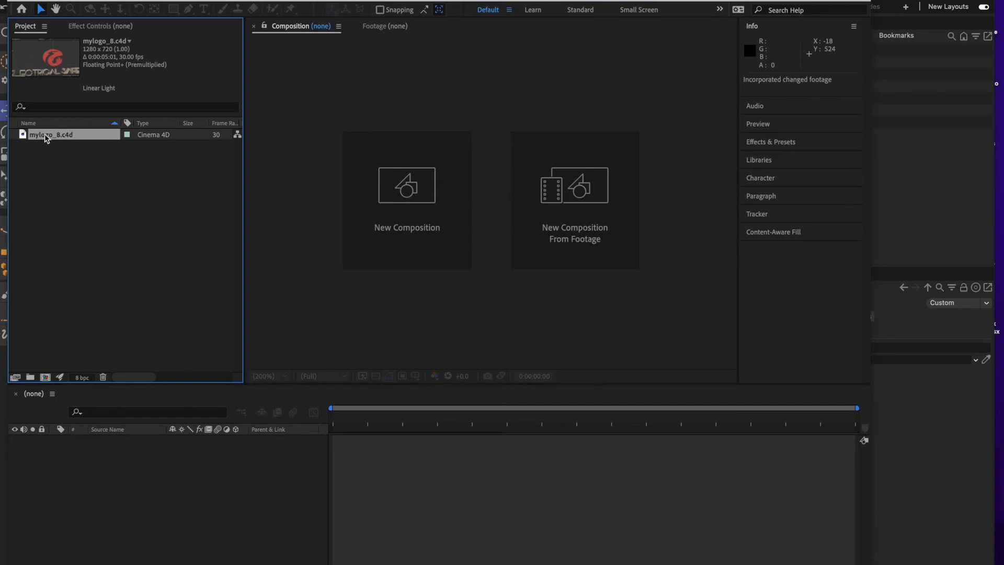
pyautogui.moveTo(45, 133); pyautogui.dragTo(46, 381)
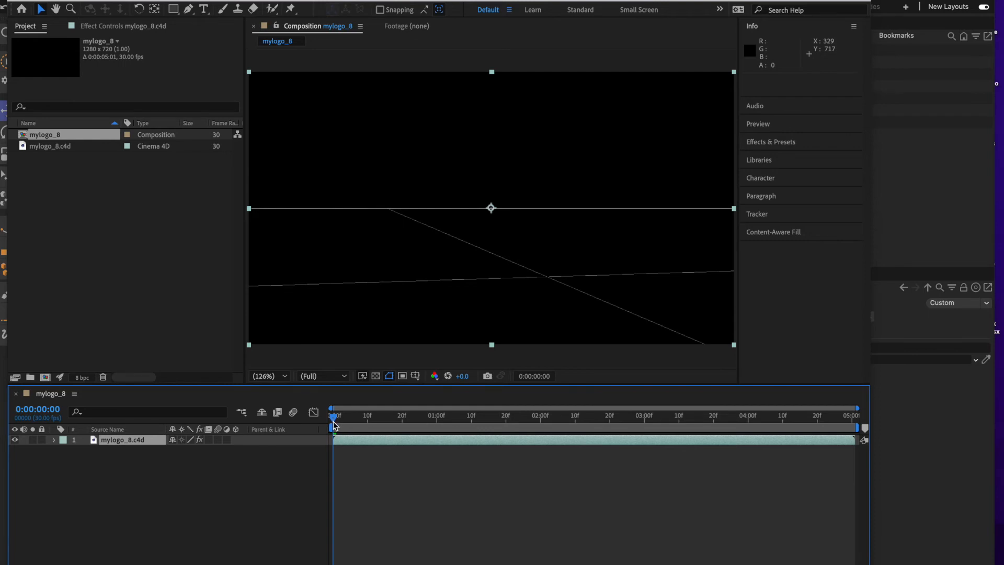
# Preview the mylogo_8 composition and return the playhead to 0:00:00:00.
pyautogui.press('space')
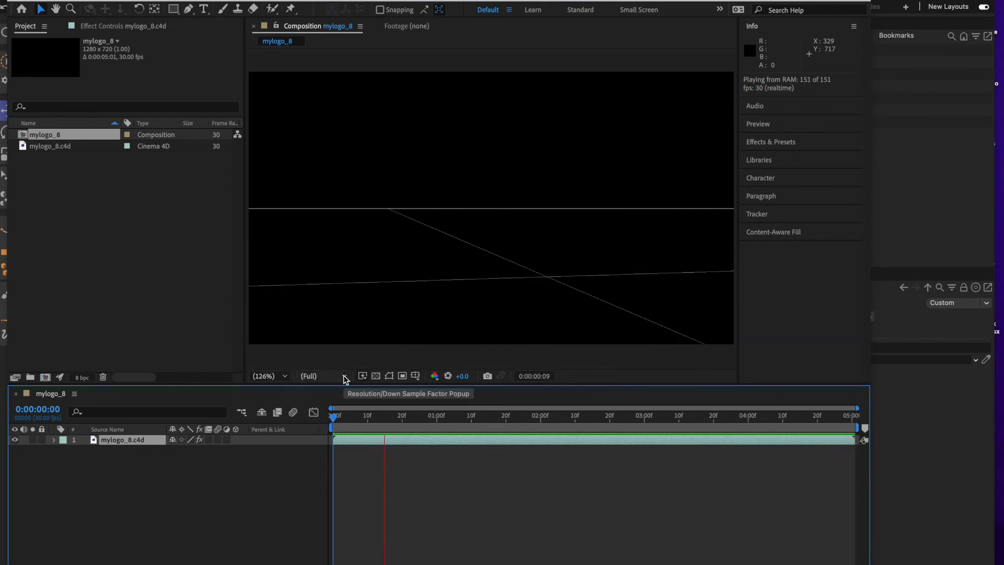
pyautogui.click(384, 442)
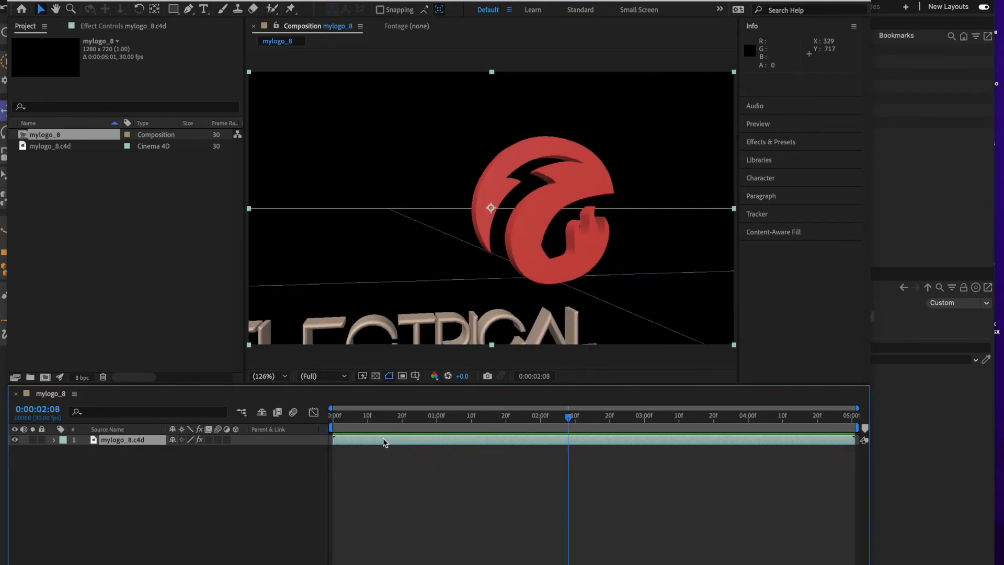
pyautogui.moveTo(570, 421); pyautogui.dragTo(199, 441)
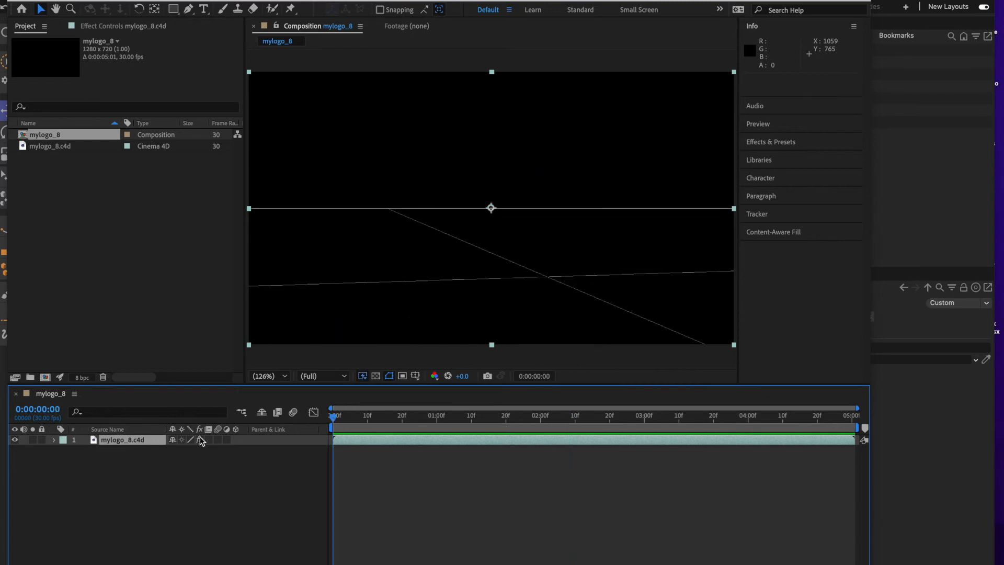
# Set the composition viewer's magnification to 100%.
pyautogui.click(344, 376)
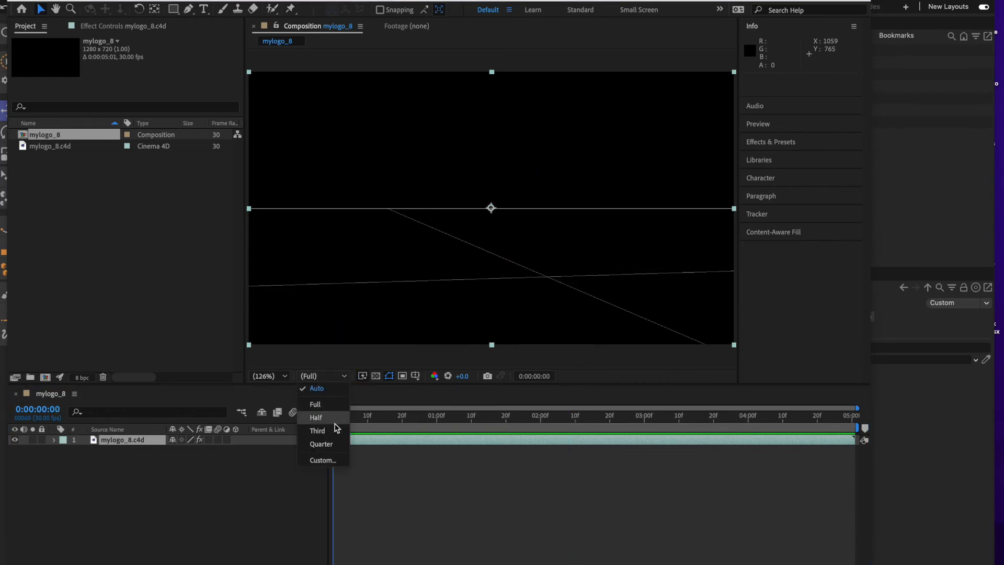
pyautogui.click(332, 398)
pyautogui.click(285, 376)
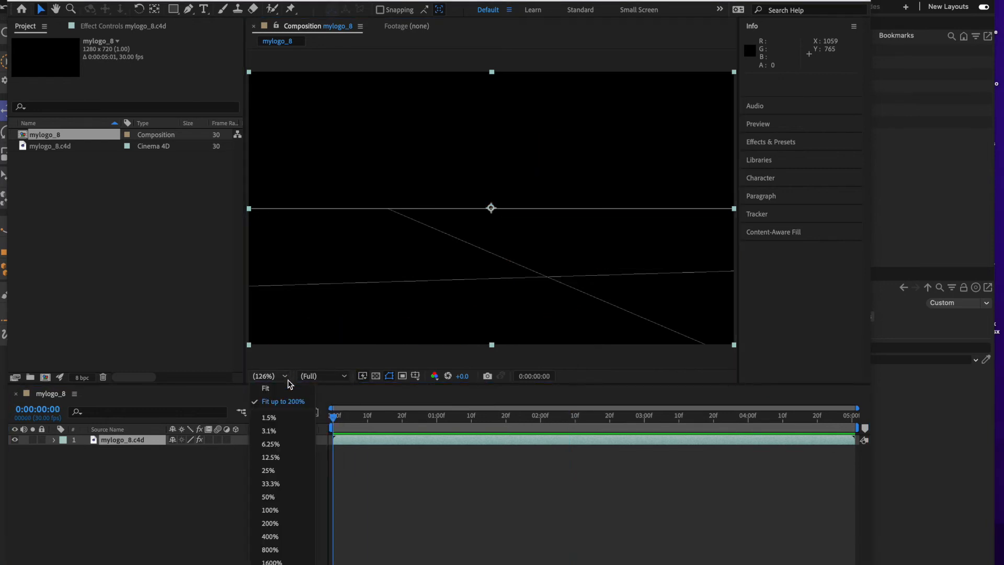
pyautogui.click(288, 389)
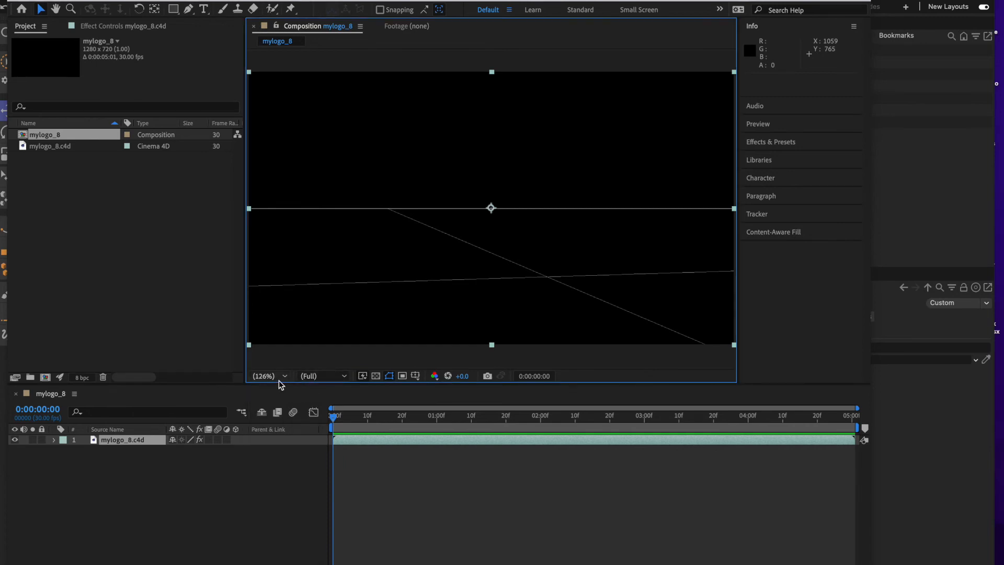
pyautogui.click(285, 377)
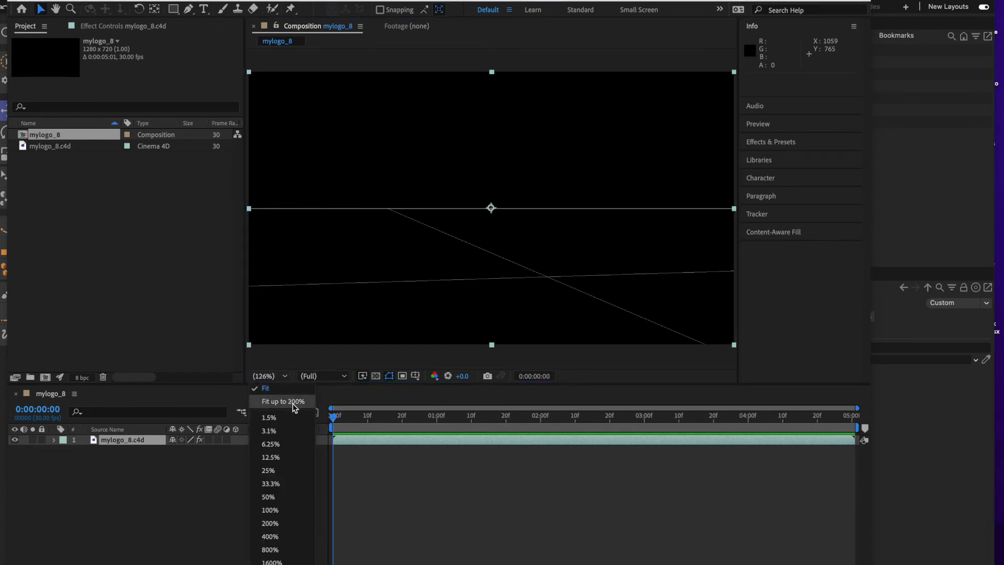
pyautogui.click(284, 509)
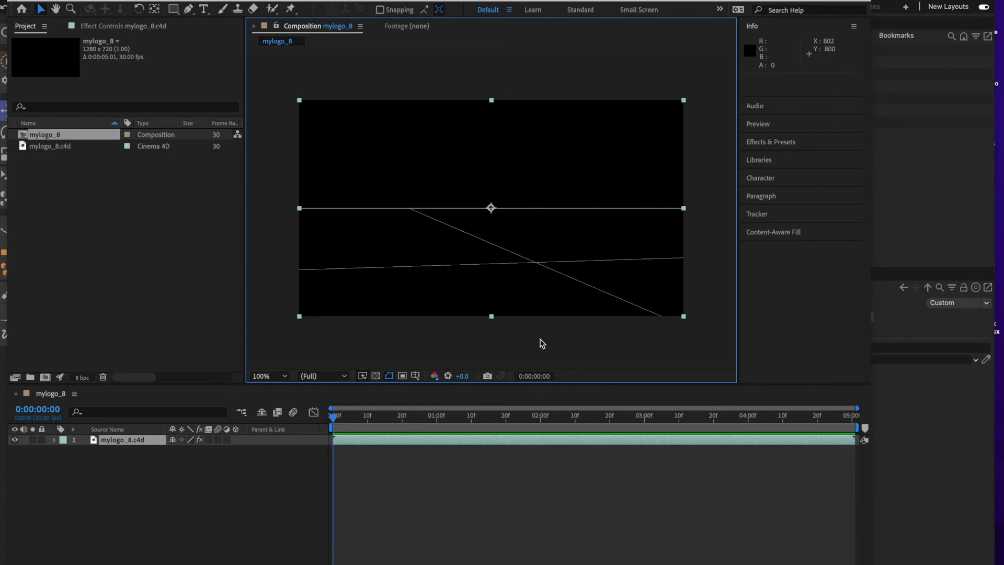
# Deselect the layer and play the composition preview from the first frame.
pyautogui.click(517, 359)
pyautogui.click(333, 417)
pyautogui.press('space')
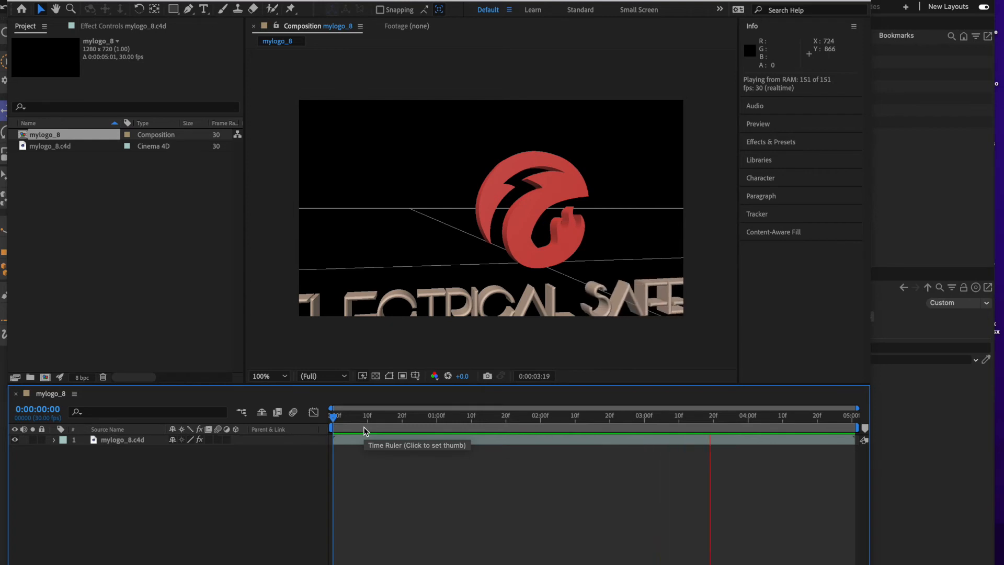
# Stop the preview and set the mylogo_8 composition's width to 1920 px, keeping the aspect ratio locked at 16:9.
pyautogui.press('space')
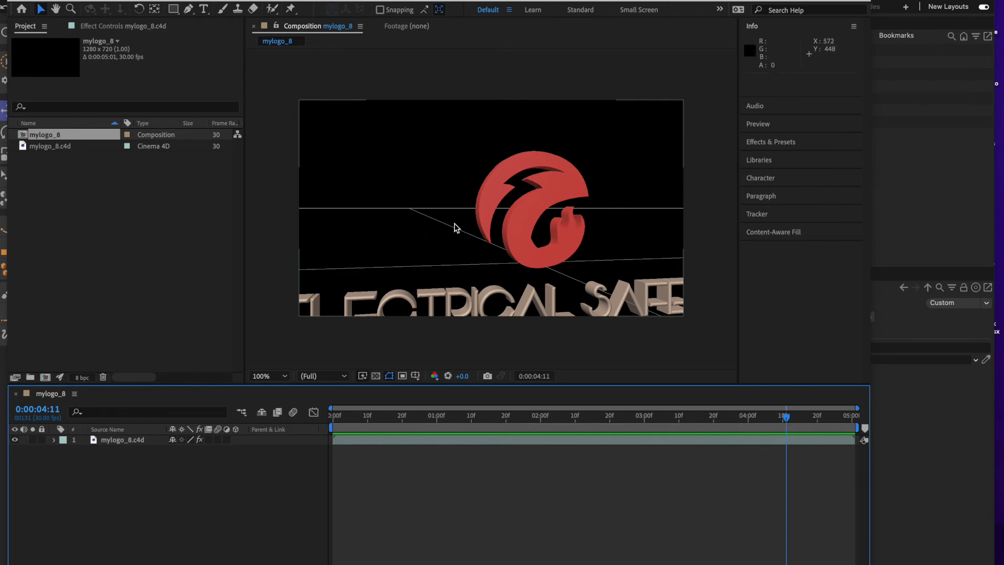
pyautogui.click(162, 0)
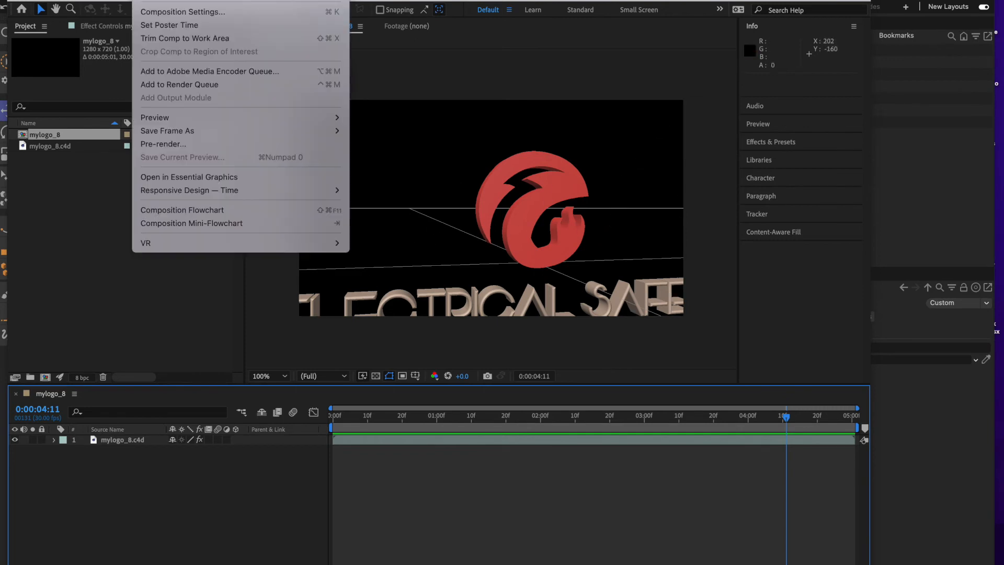
pyautogui.click(182, 13)
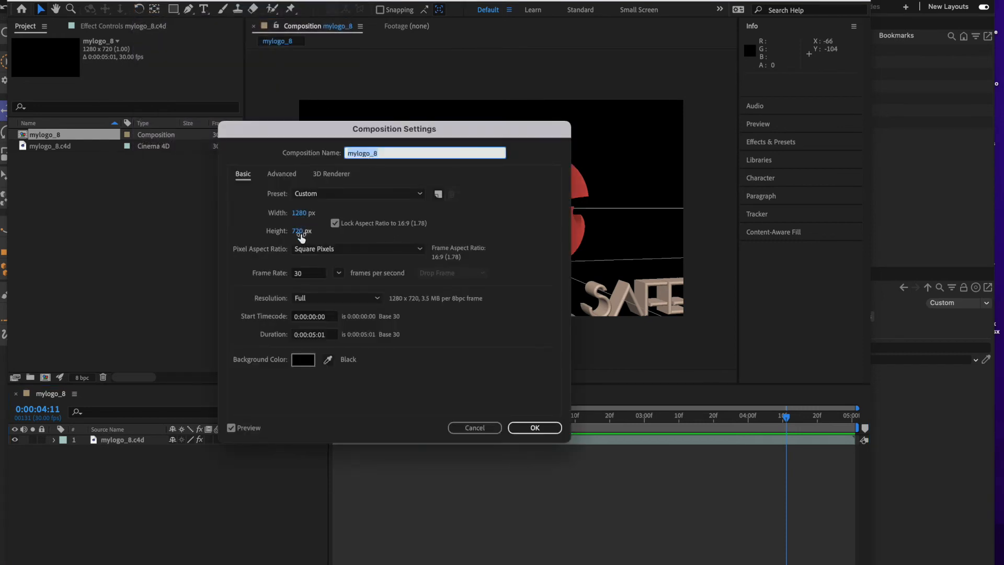
pyautogui.click(299, 213)
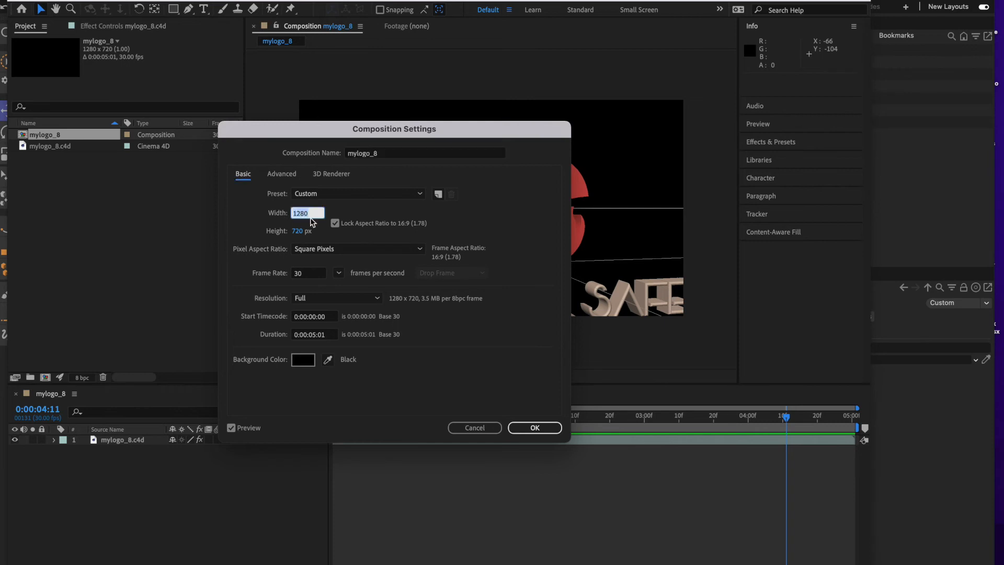
pyautogui.write('1920')
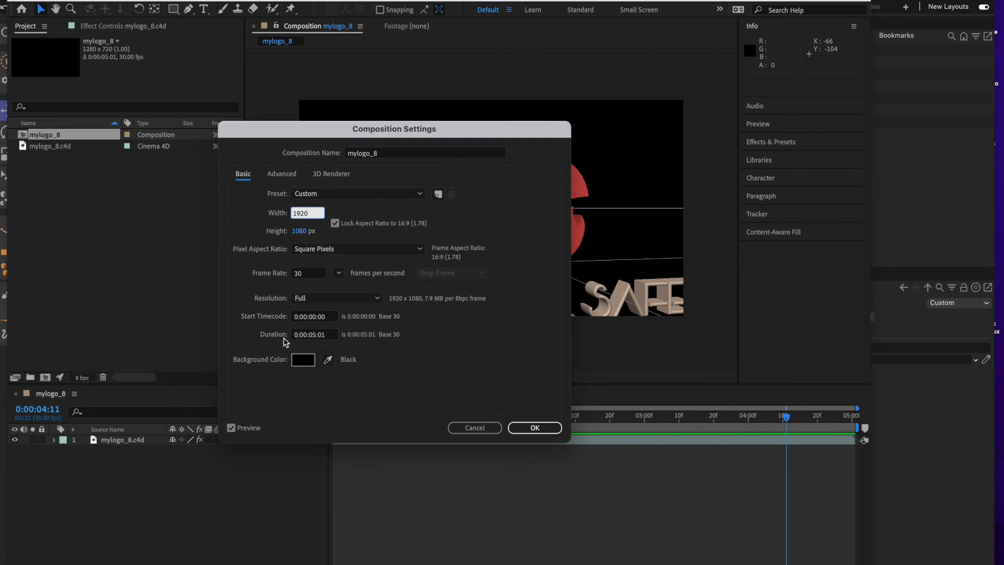
pyautogui.click(526, 426)
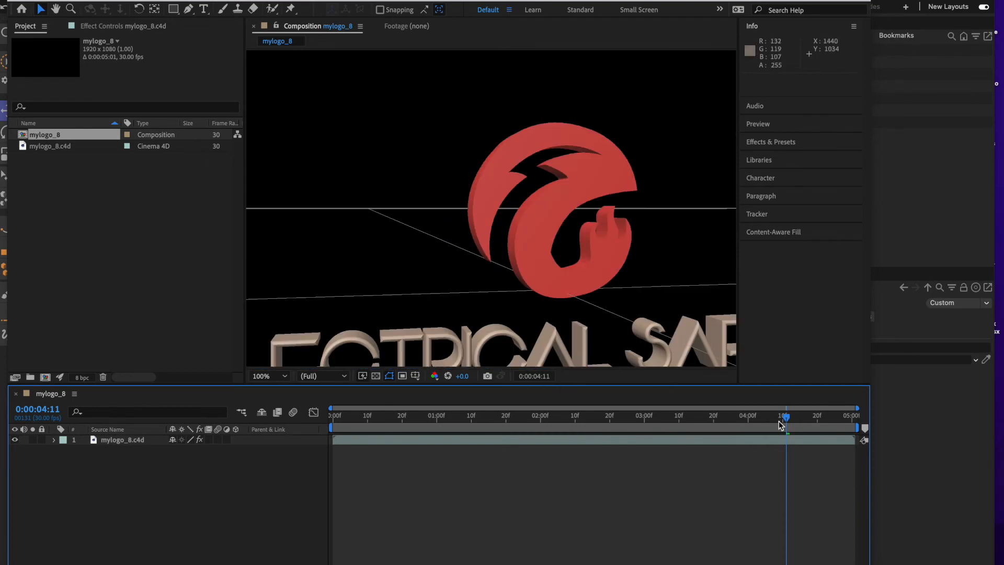
# Preview the resized composition from the first frame, stop it and move the playhead to 0:00:05:00.
pyautogui.moveTo(788, 423); pyautogui.dragTo(208, 418)
pyautogui.press('space')
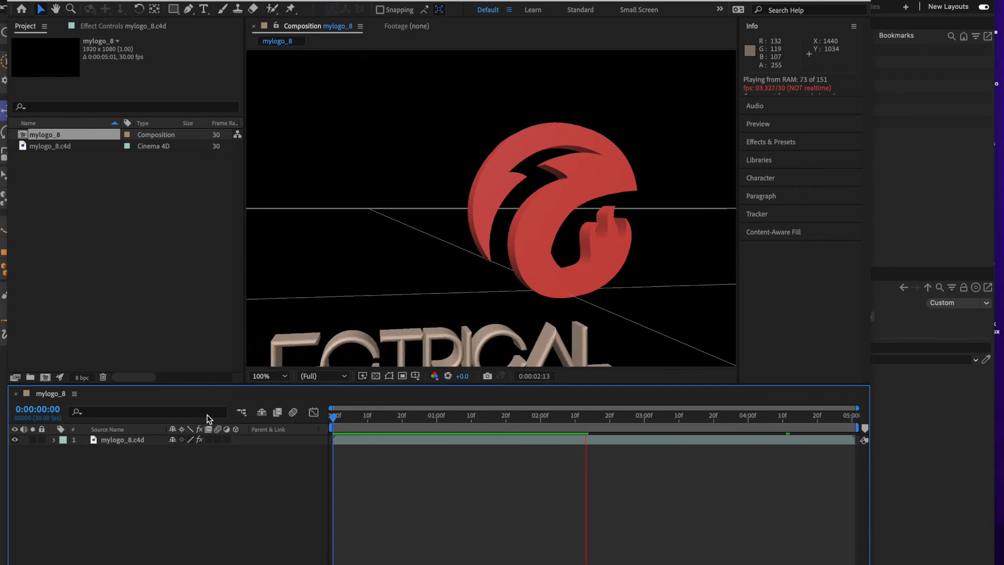
pyautogui.press('space')
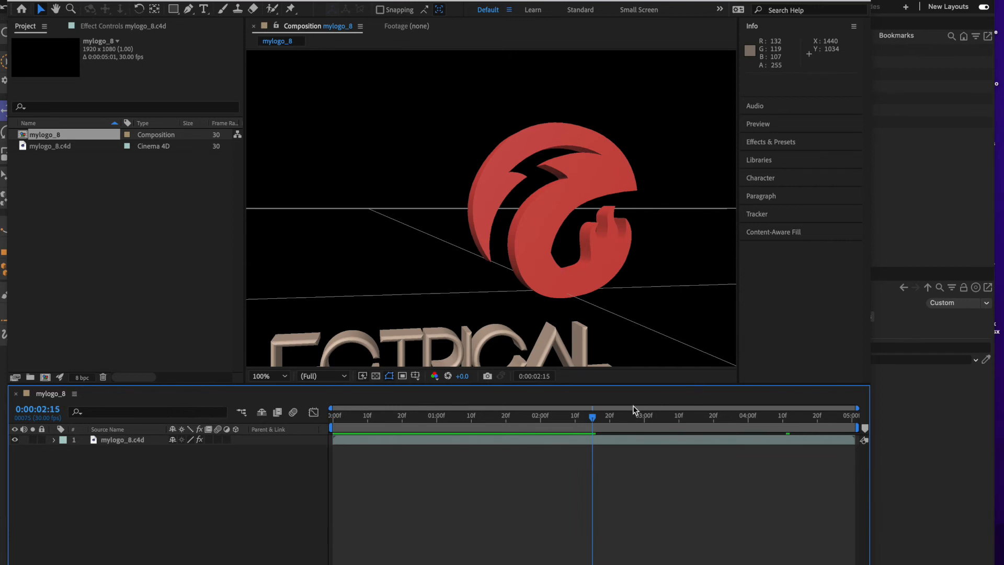
pyautogui.moveTo(594, 416); pyautogui.dragTo(920, 443)
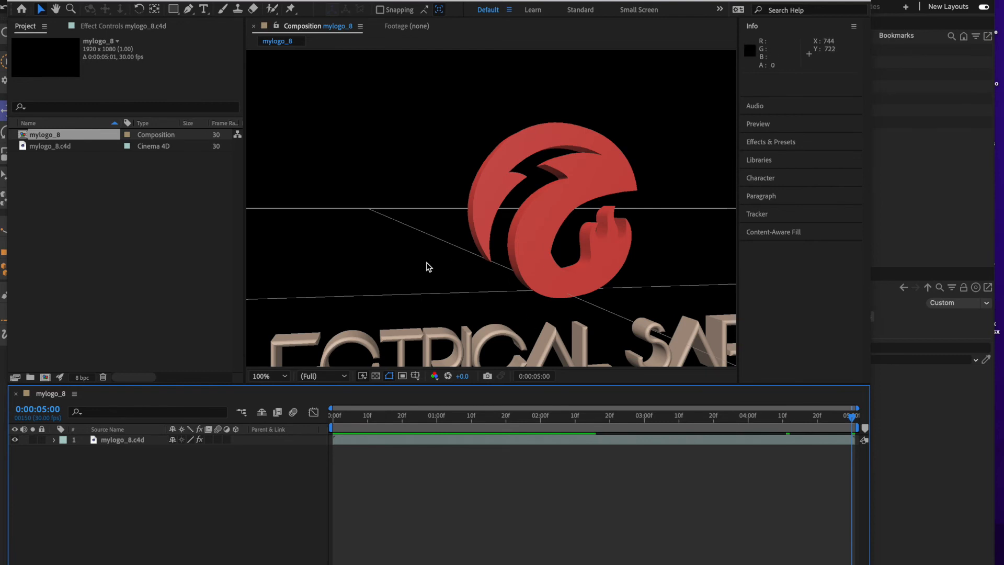
# Open the mylogo_8.c4d footage in Cinema 4D with Edit Original.
pyautogui.click(42, 149)
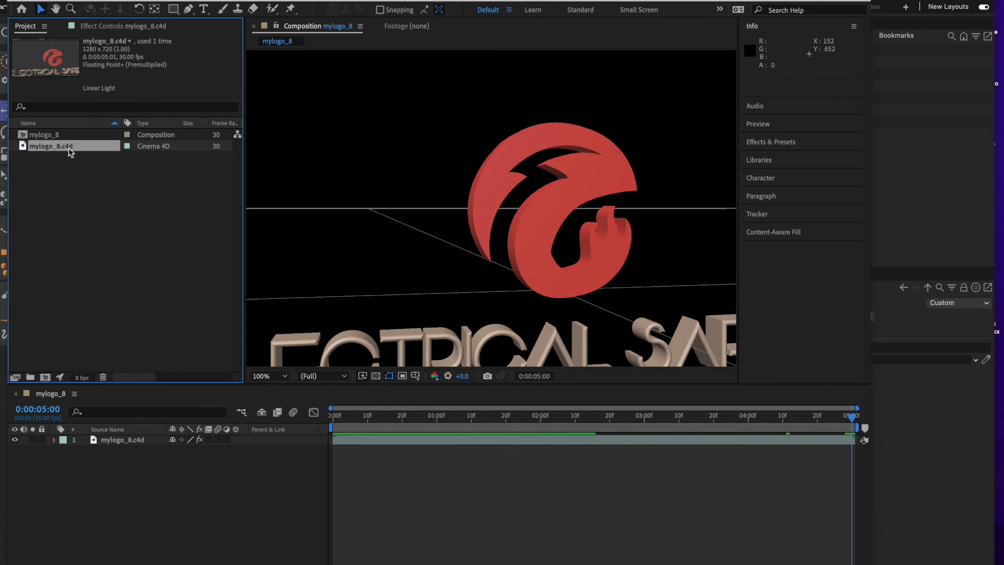
pyautogui.click(116, 1)
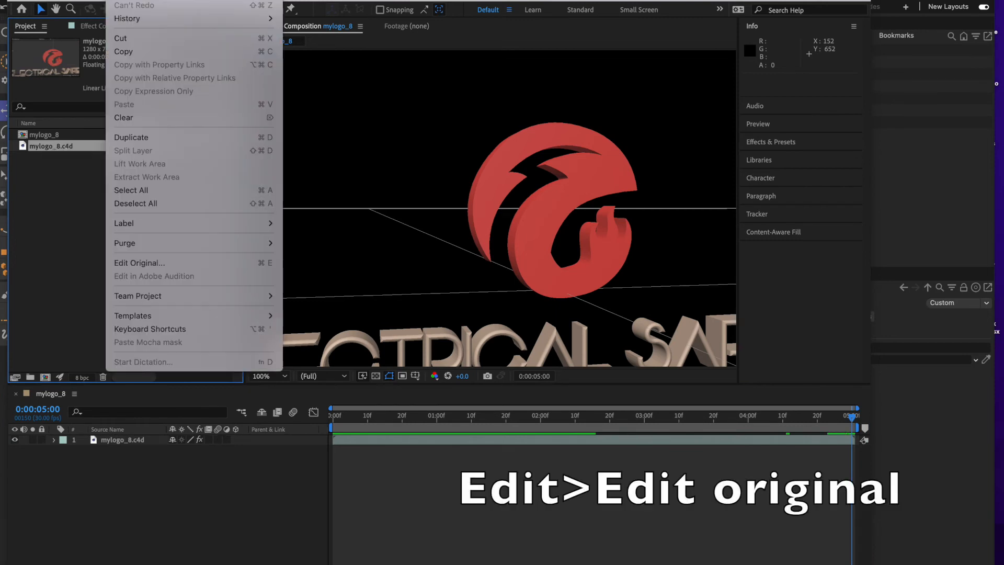
pyautogui.click(116, 264)
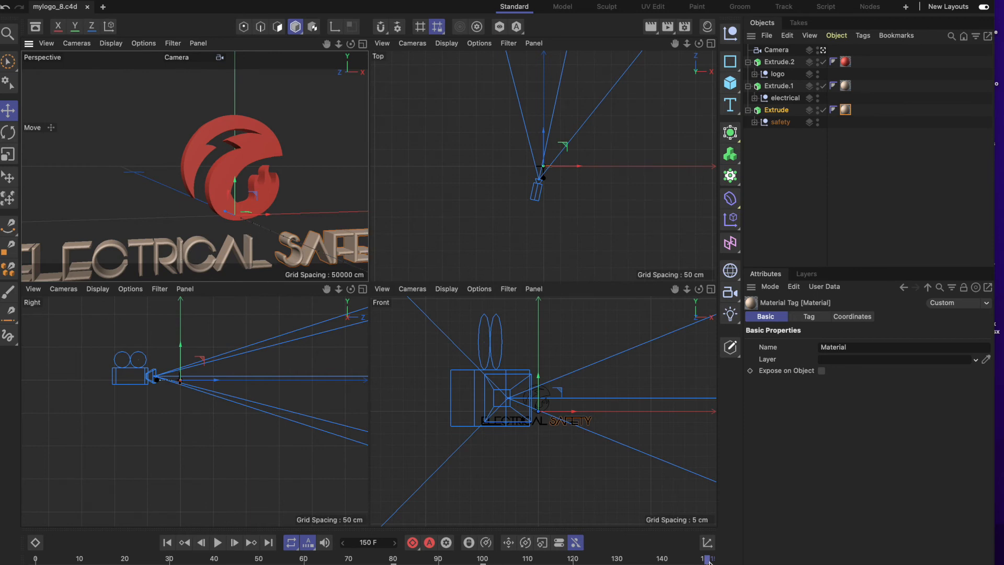
# Select the Camera object and scrub the animation between frames 0 and 150, ending at frame 0.
pyautogui.moveTo(709, 560); pyautogui.dragTo(35, 559)
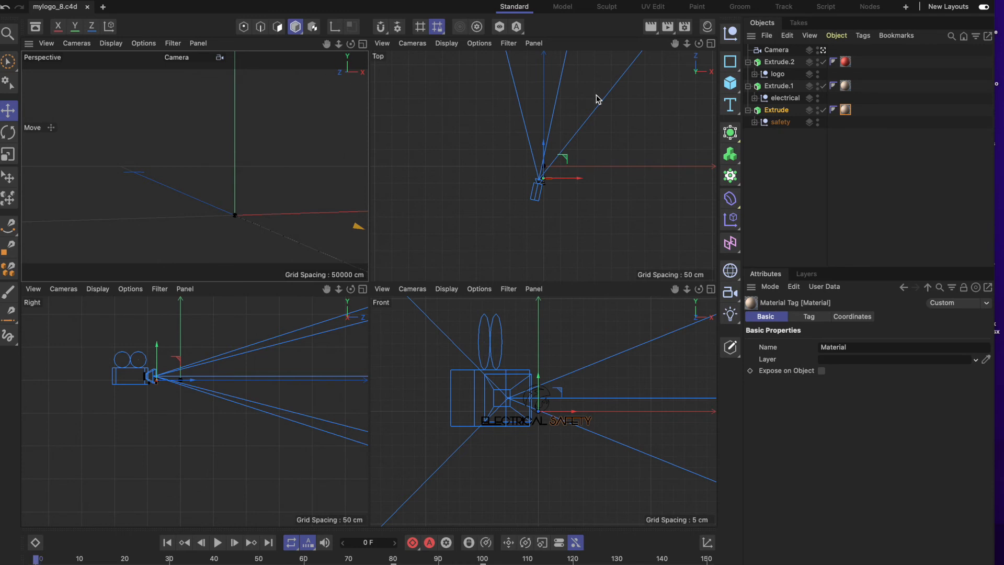
pyautogui.click(777, 50)
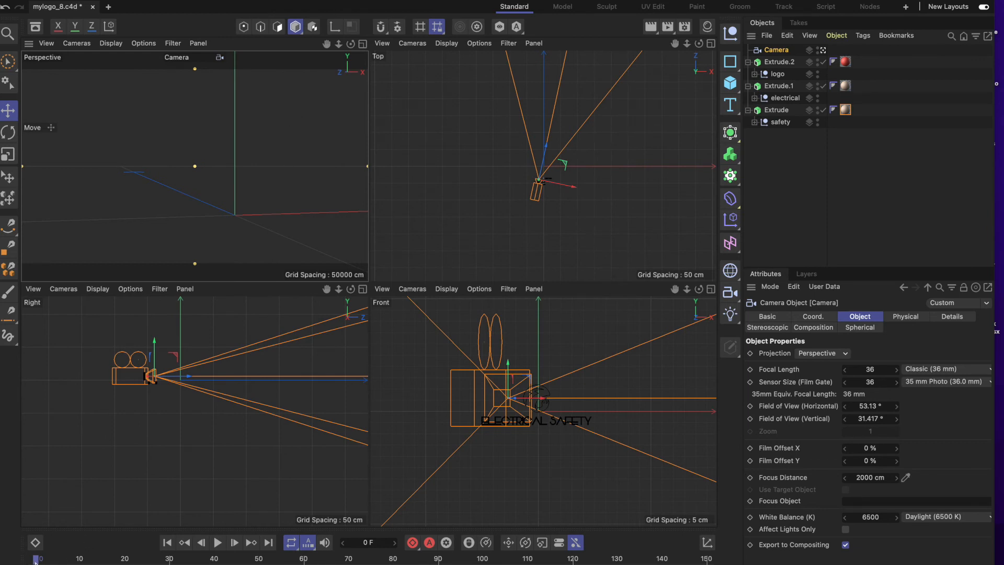
pyautogui.moveTo(35, 560); pyautogui.dragTo(715, 561)
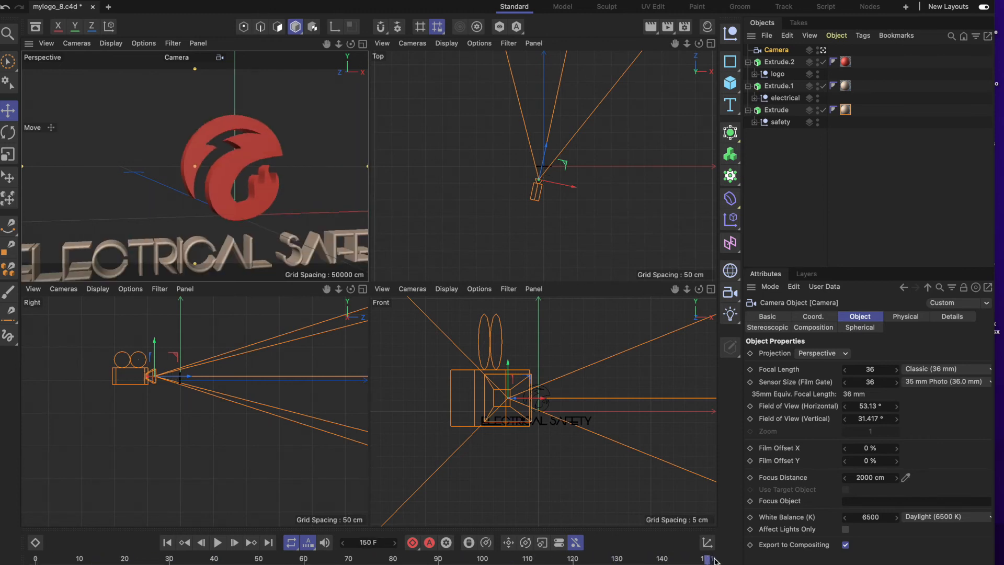
pyautogui.moveTo(714, 560); pyautogui.dragTo(36, 561)
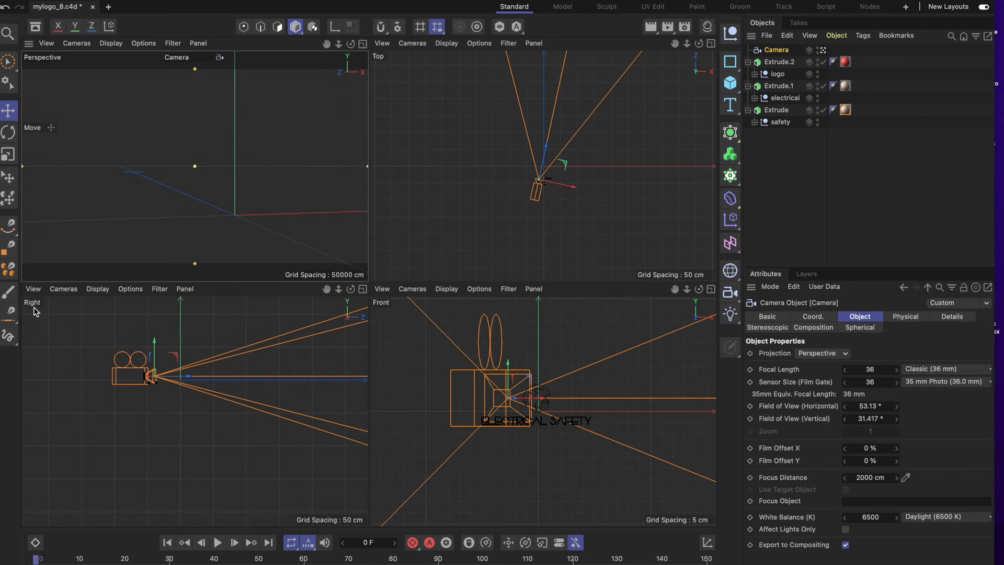
# Move the camera back from the logo along its viewing axis and shift it slightly sideways along its X axis.
pyautogui.moveTo(190, 380)
pyautogui.mouseDown()
pyautogui.moveTo(157, 378)
pyautogui.moveTo(172, 380)
pyautogui.mouseUp()
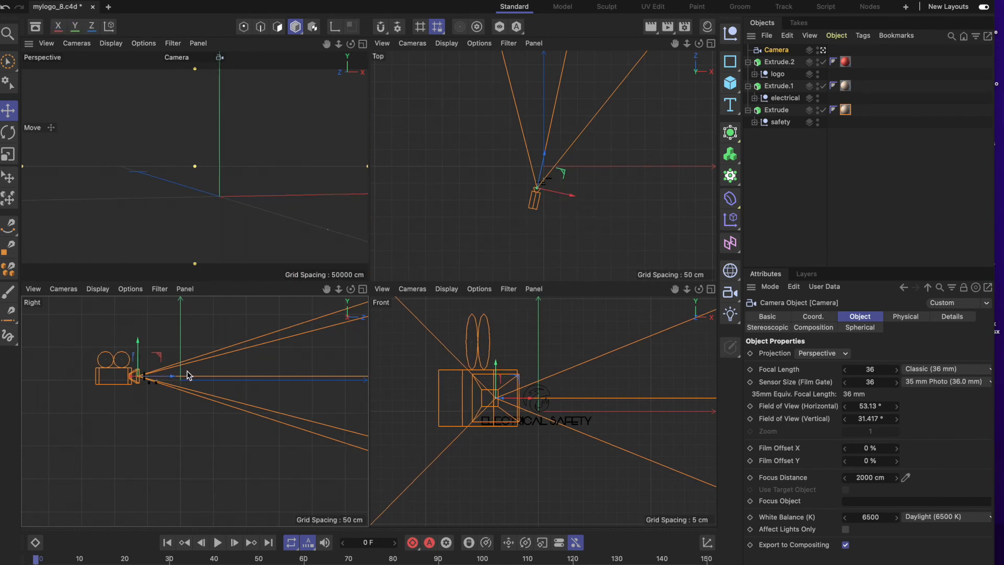
pyautogui.moveTo(175, 380); pyautogui.dragTo(162, 379)
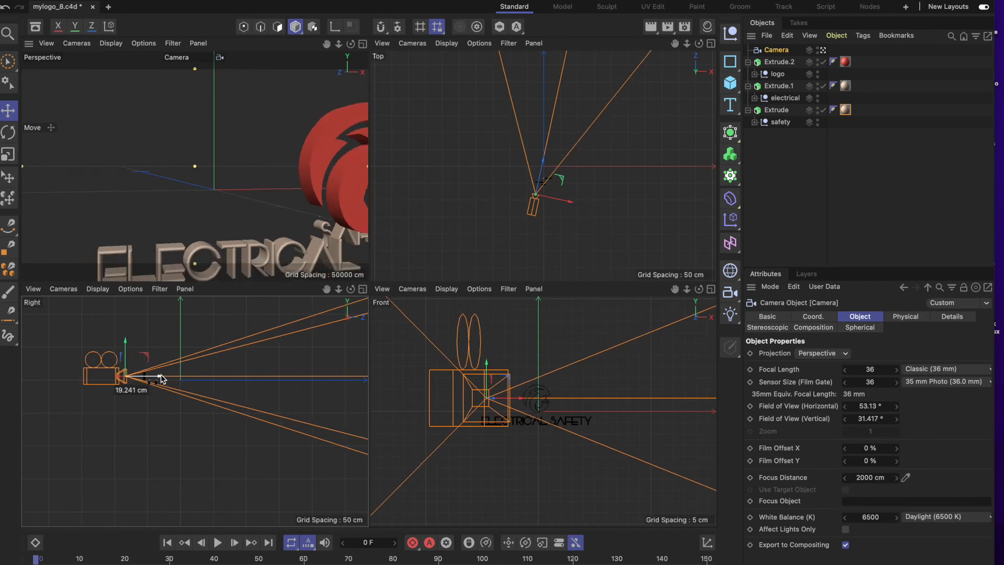
pyautogui.moveTo(162, 379); pyautogui.dragTo(179, 379)
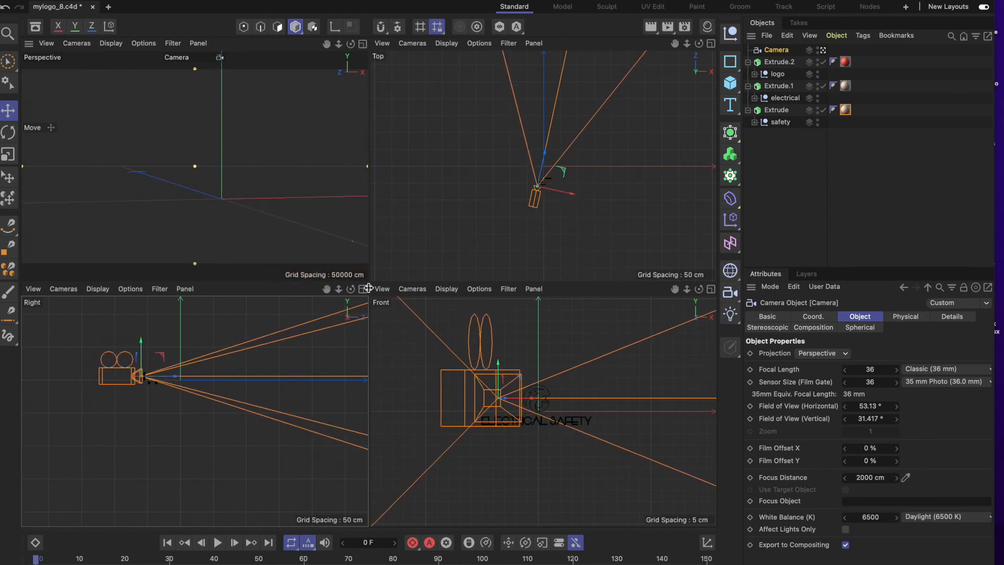
pyautogui.moveTo(545, 152); pyautogui.dragTo(545, 152)
pyautogui.moveTo(569, 189); pyautogui.dragTo(574, 197)
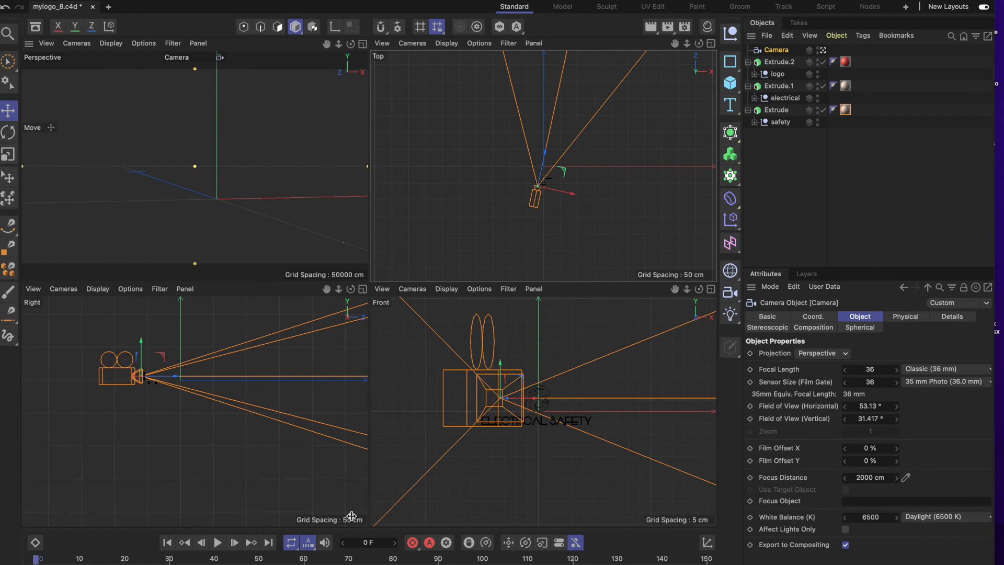
# Scrub to frame 150 to check the logo's framing and save the mylogo_8.c4d project.
pyautogui.moveTo(38, 560); pyautogui.dragTo(739, 562)
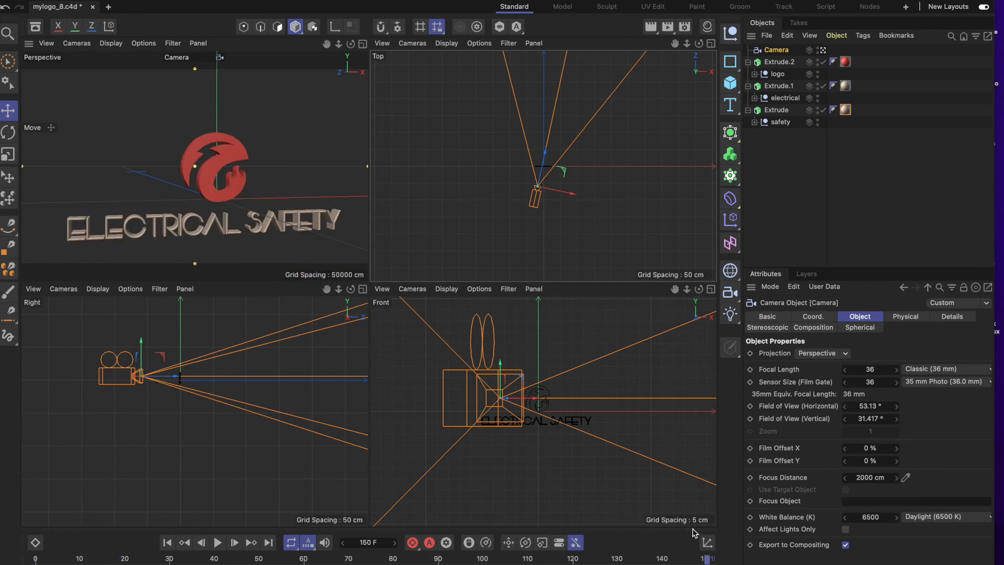
pyautogui.click(83, 1)
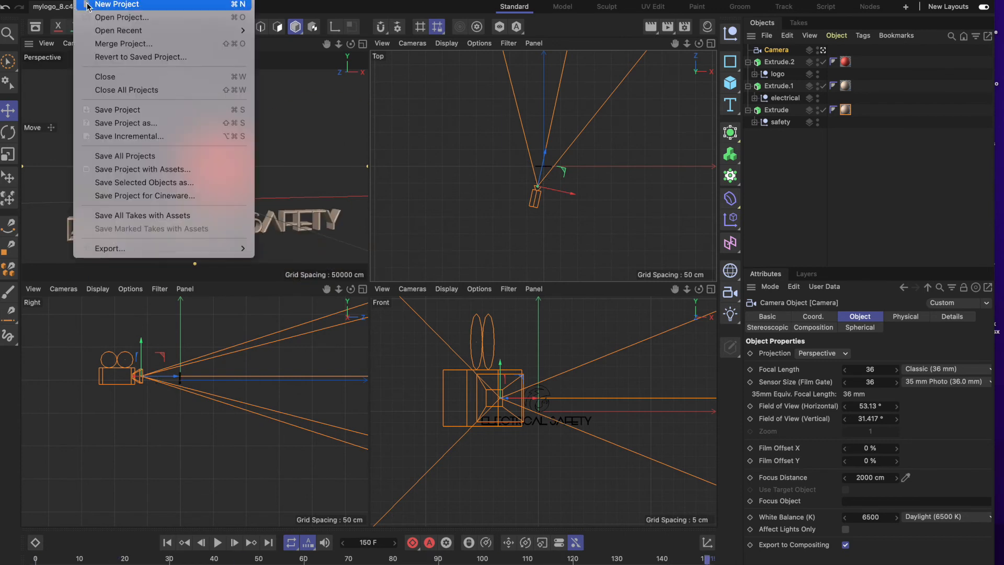
pyautogui.click(143, 113)
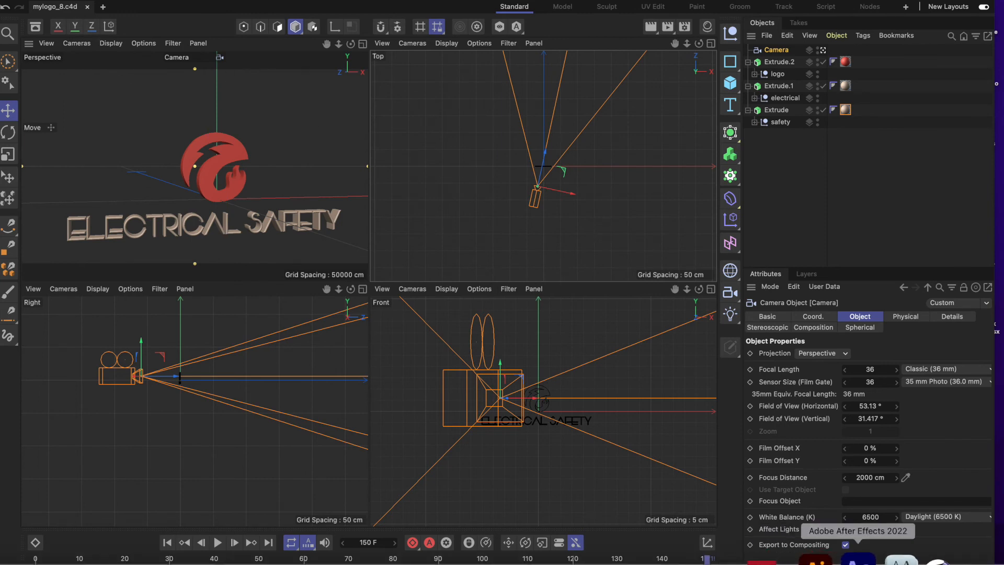
# Switch to After Effects and preview the updated mylogo_8 composition from the first frame.
pyautogui.click(859, 559)
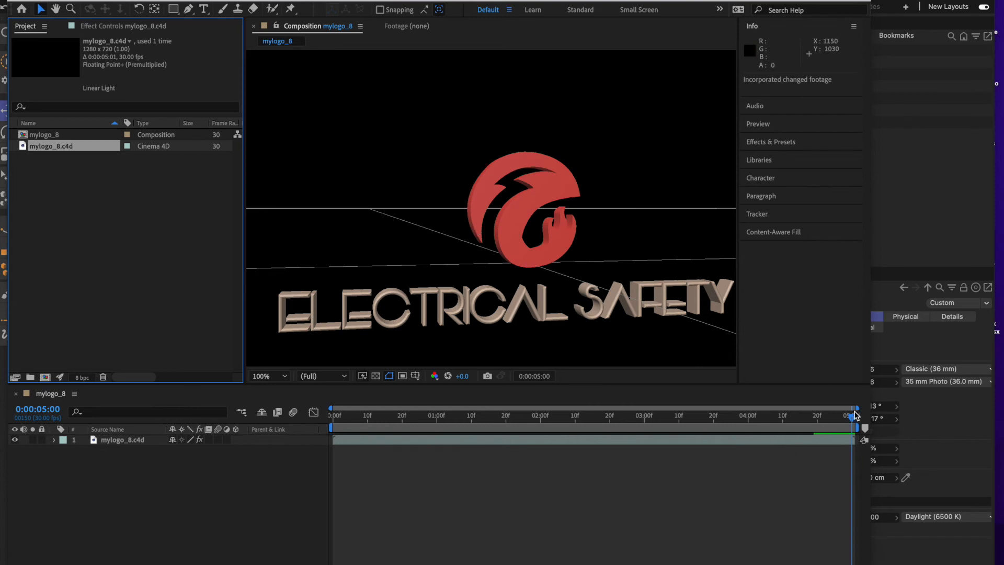
pyautogui.moveTo(851, 419); pyautogui.dragTo(200, 434)
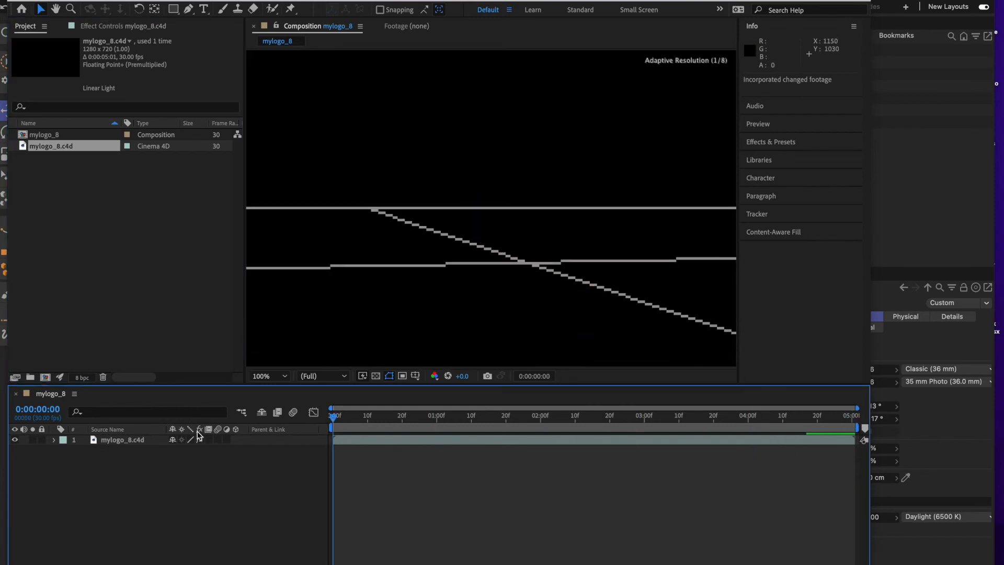
pyautogui.press('space')
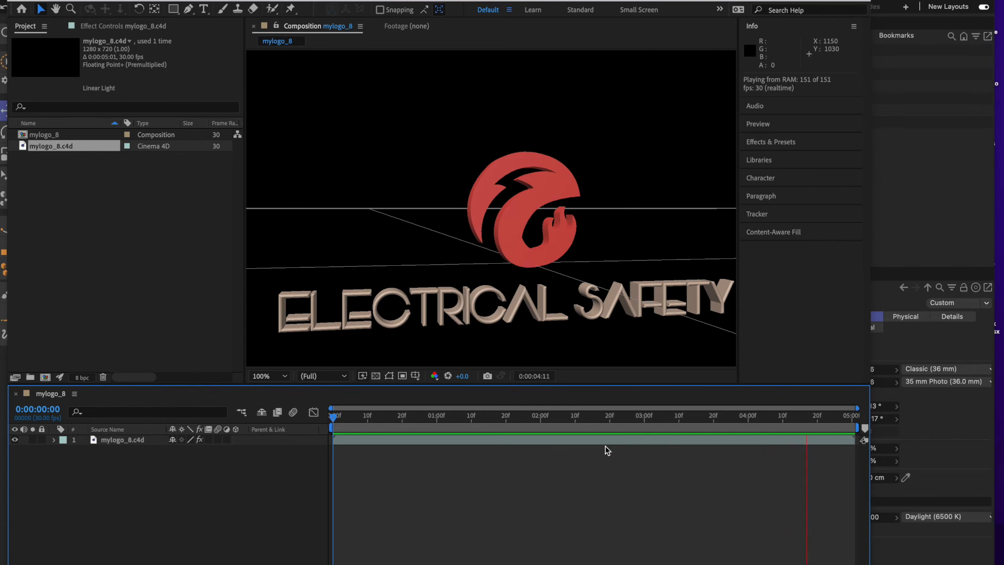
pyautogui.press('space')
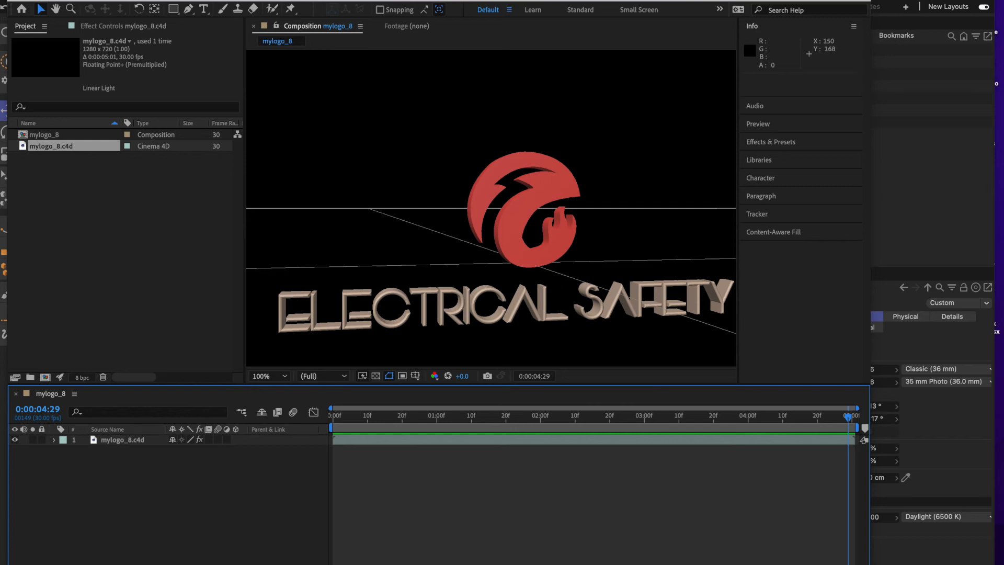
# Select the mylogo_8.c4d footage and reopen its original in Cinema 4D.
pyautogui.click(117, 0)
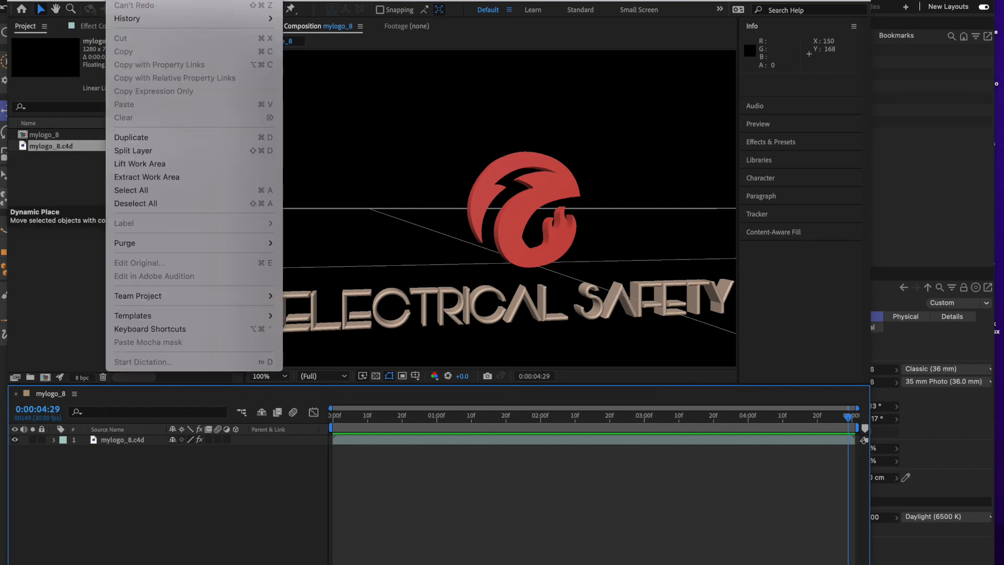
pyautogui.click(64, 209)
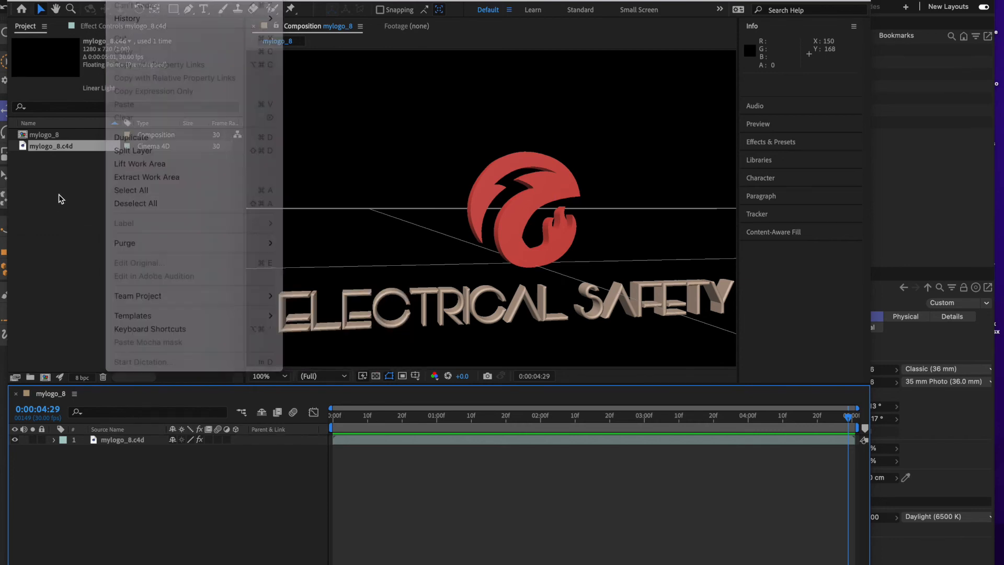
pyautogui.click(56, 146)
pyautogui.click(119, 0)
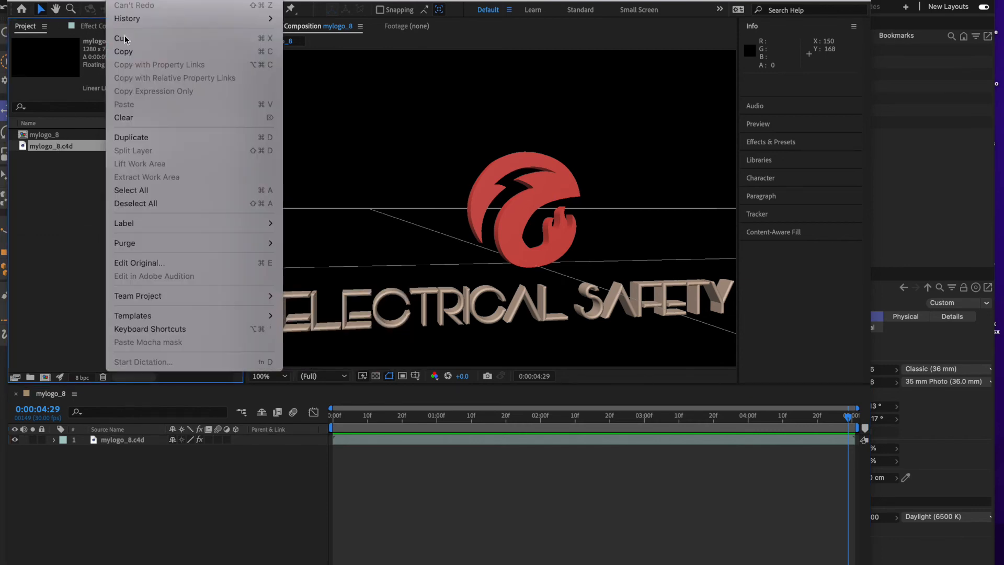
pyautogui.click(130, 263)
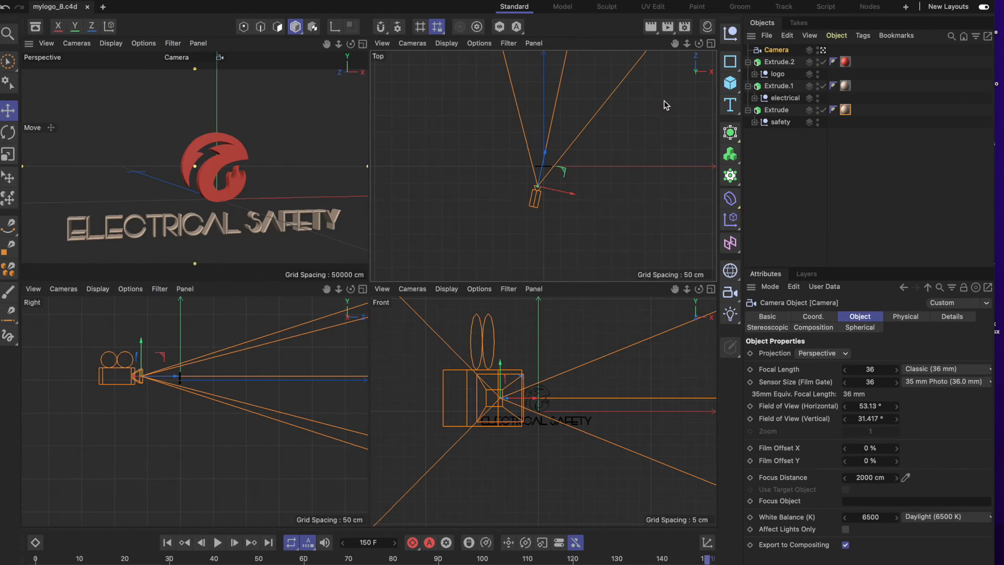
# Add a Plane primitive to the logo scene.
pyautogui.click(733, 87)
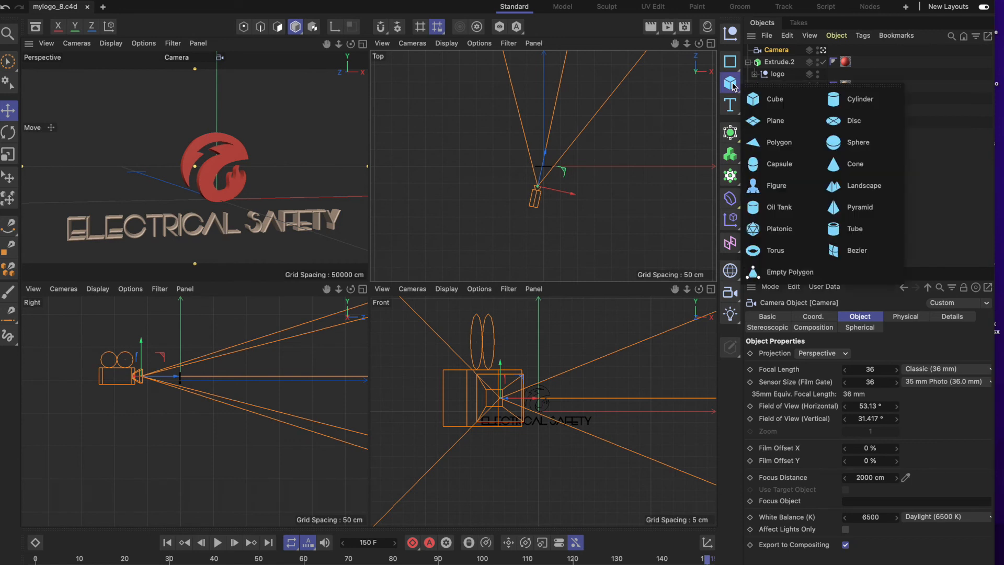
pyautogui.click(733, 85)
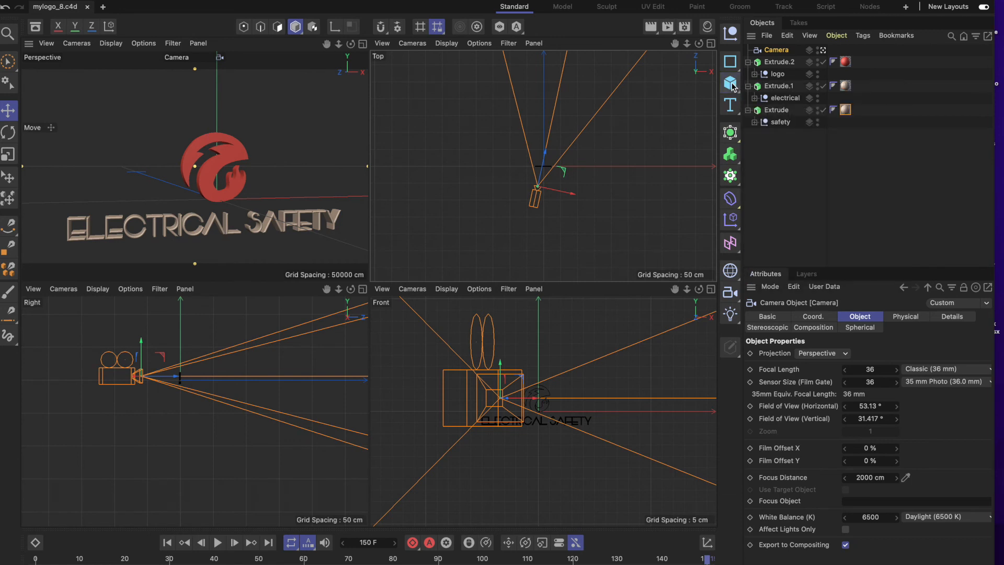
pyautogui.click(732, 86)
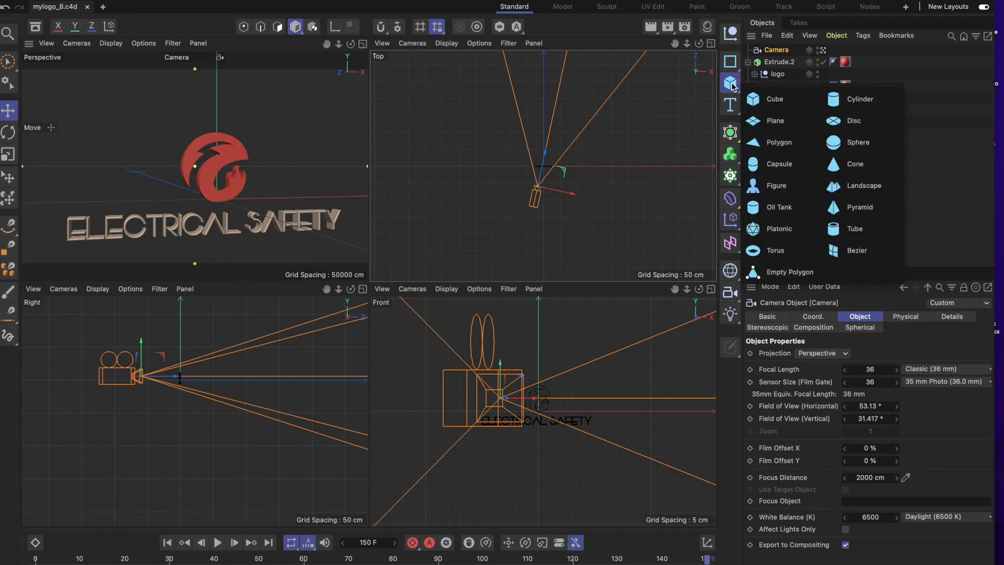
pyautogui.click(759, 123)
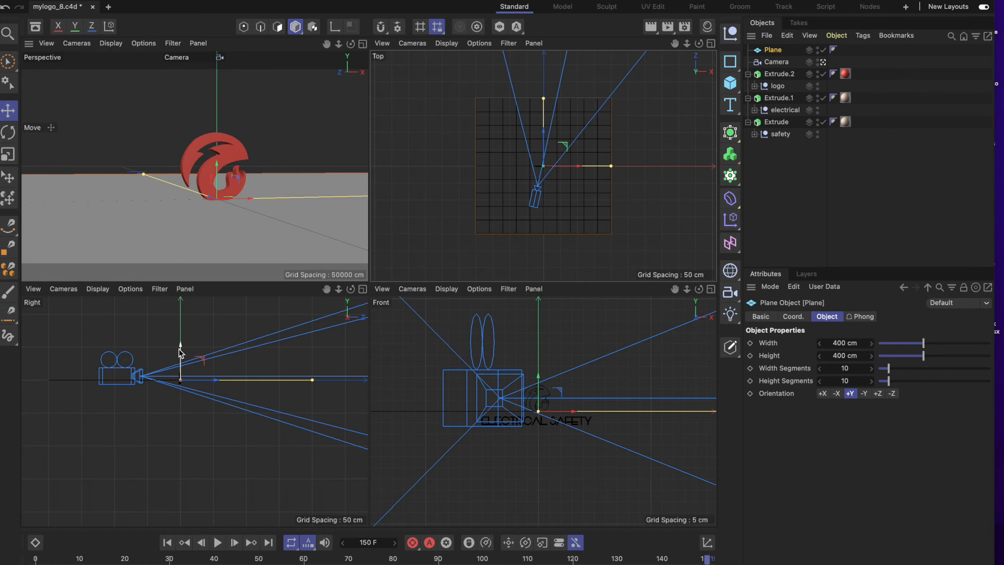
# Move the plane down along the Y axis by about 12 cm so it lies beneath the ELECTRICAL SAFETY text.
pyautogui.moveTo(180, 350); pyautogui.dragTo(182, 356)
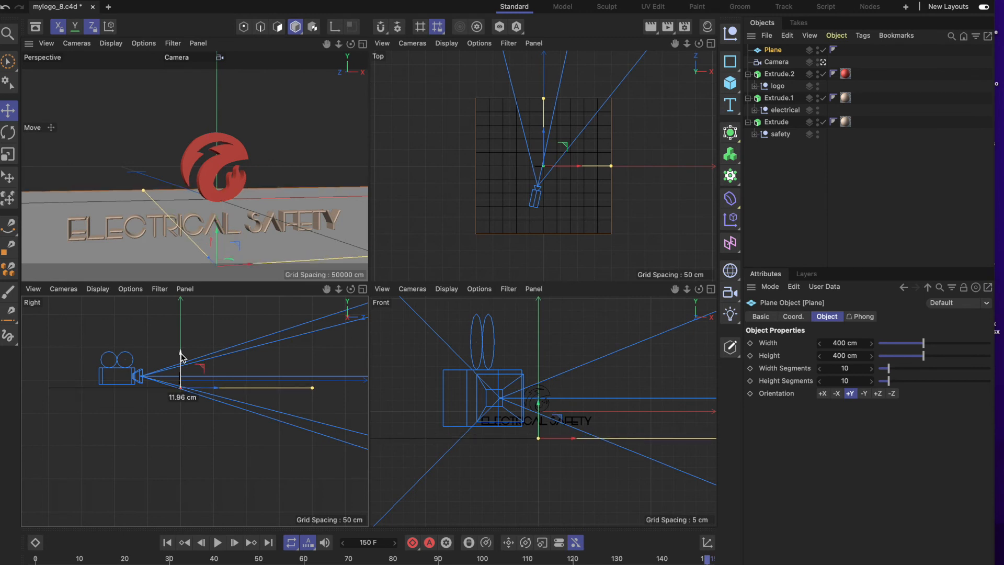
pyautogui.moveTo(181, 356); pyautogui.dragTo(182, 356)
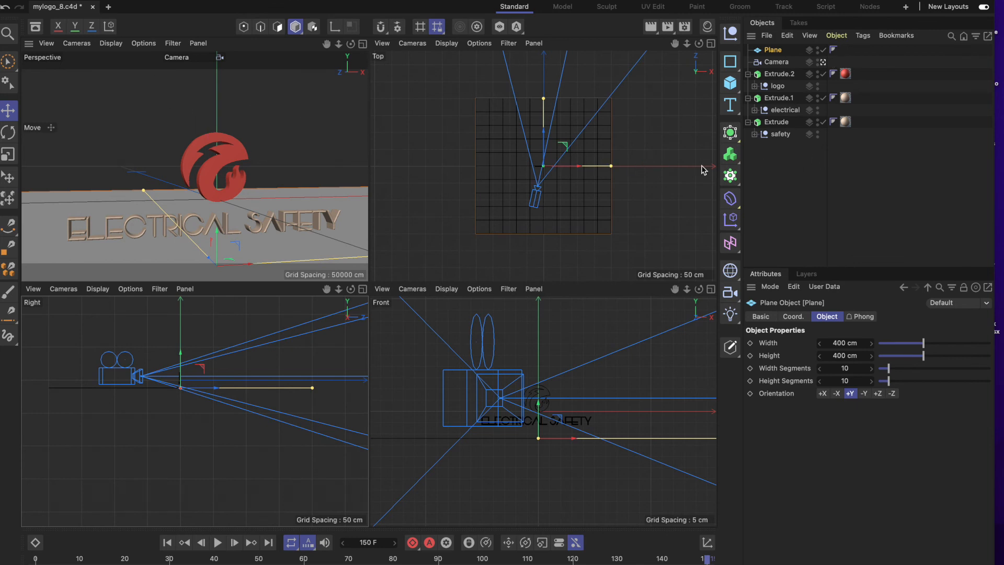
# Create a new default material and apply it, Mat.4, to the plane.
pyautogui.click(845, 42)
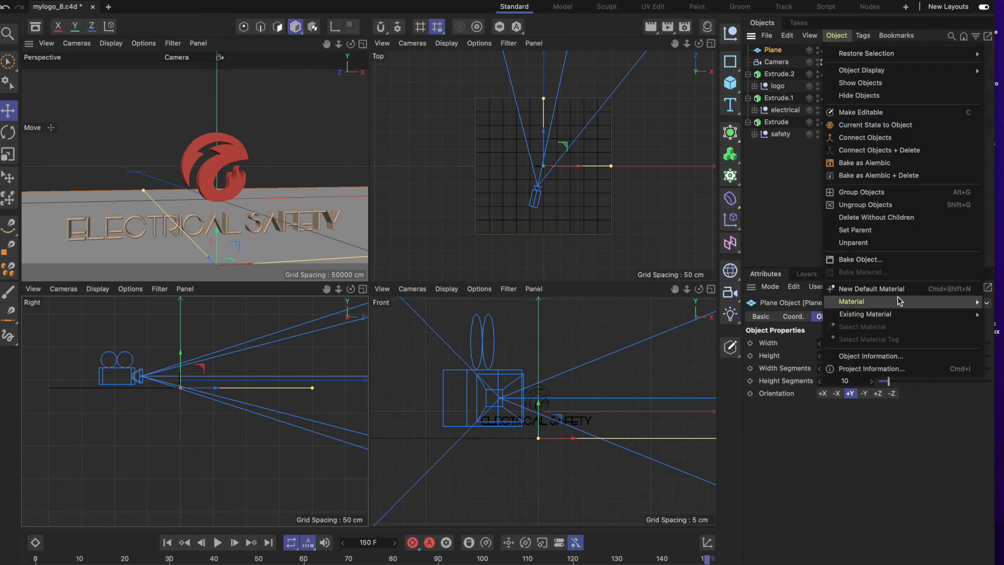
pyautogui.moveTo(809, 35)
pyautogui.click(774, 52)
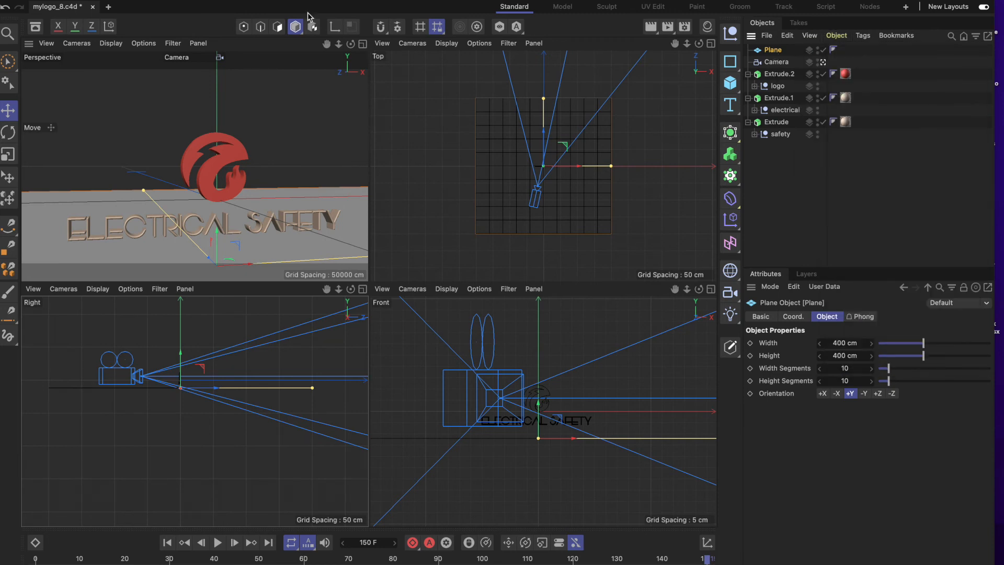
pyautogui.click(149, 2)
pyautogui.moveTo(178, 149)
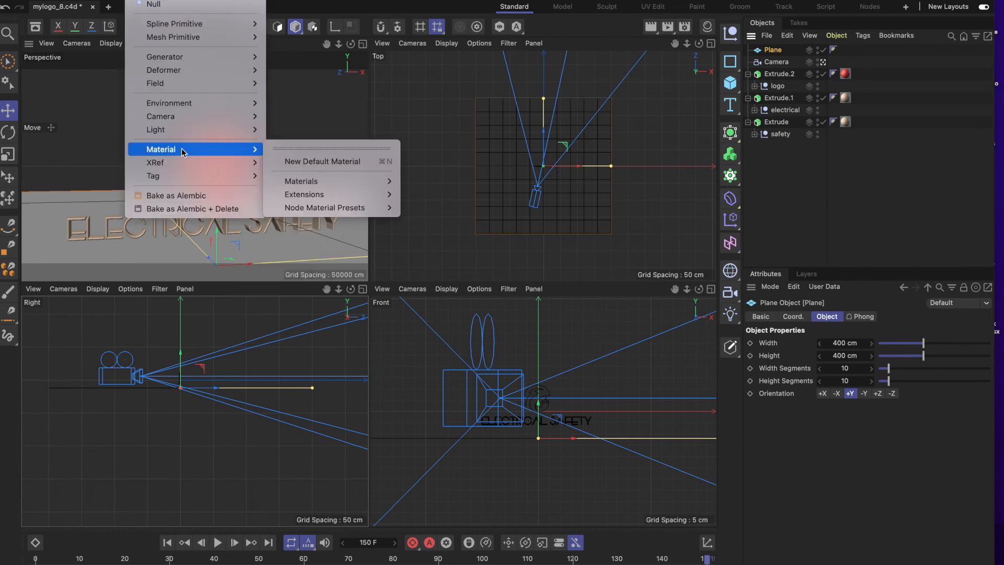
pyautogui.click(296, 161)
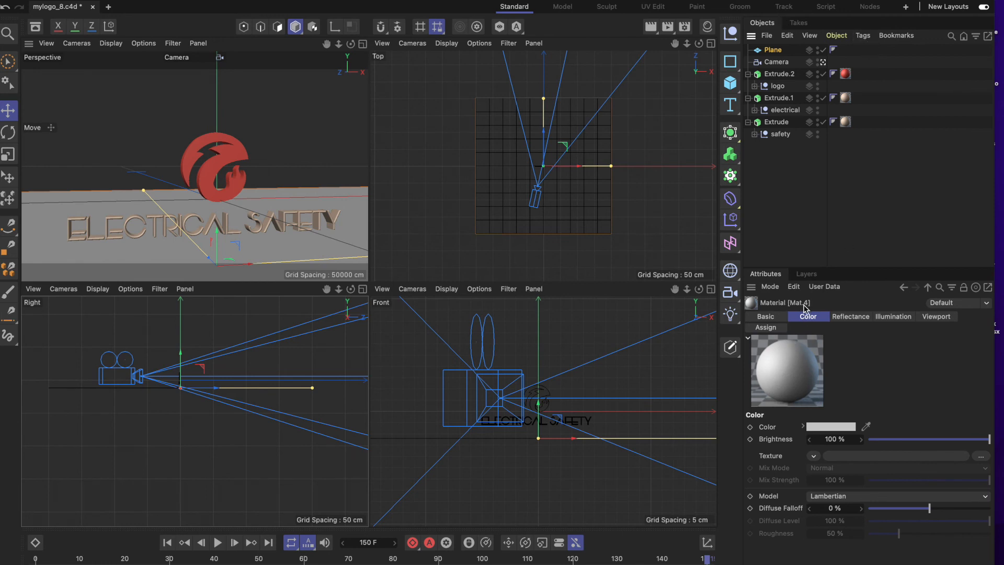
pyautogui.click(836, 36)
pyautogui.moveTo(872, 316)
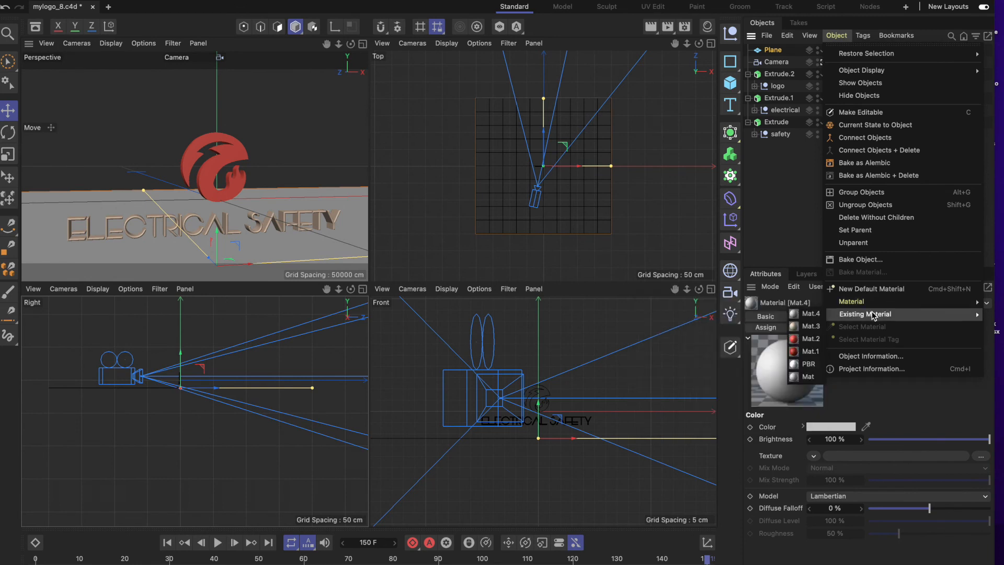
pyautogui.click(815, 315)
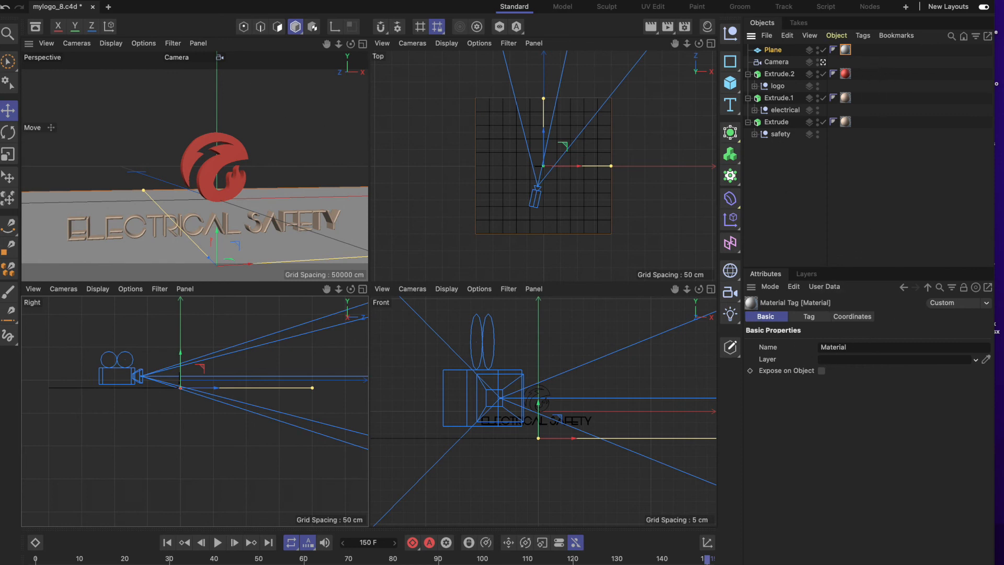
# Create another default material and open its color for editing.
pyautogui.click(140, 1)
pyautogui.moveTo(205, 153)
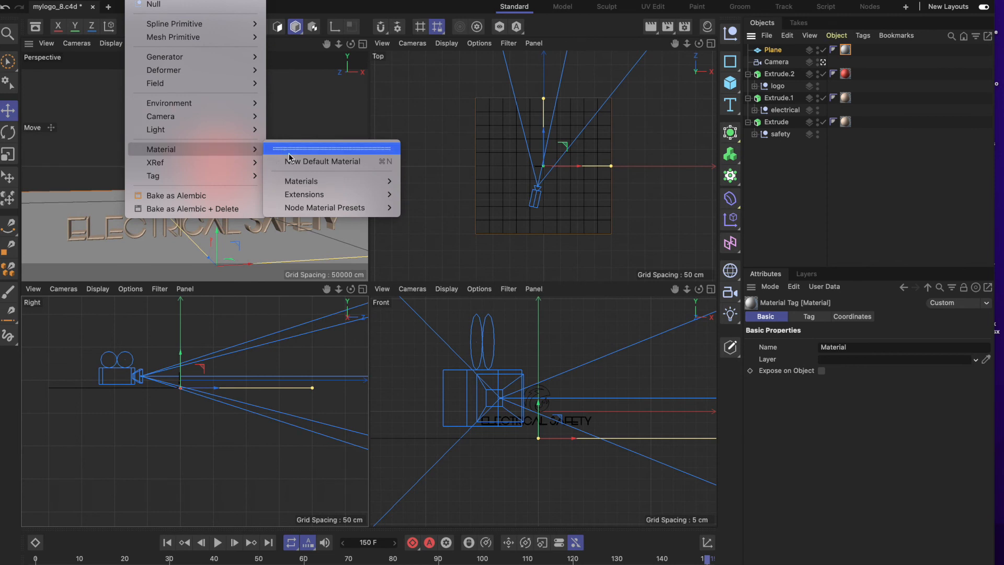
pyautogui.click(291, 162)
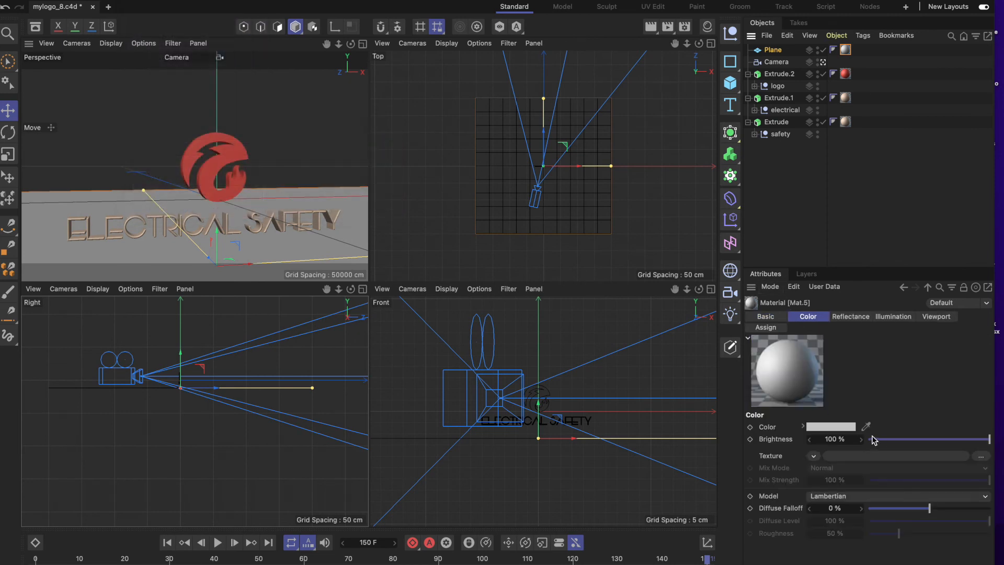
pyautogui.click(848, 427)
pyautogui.moveTo(879, 445); pyautogui.dragTo(809, 259)
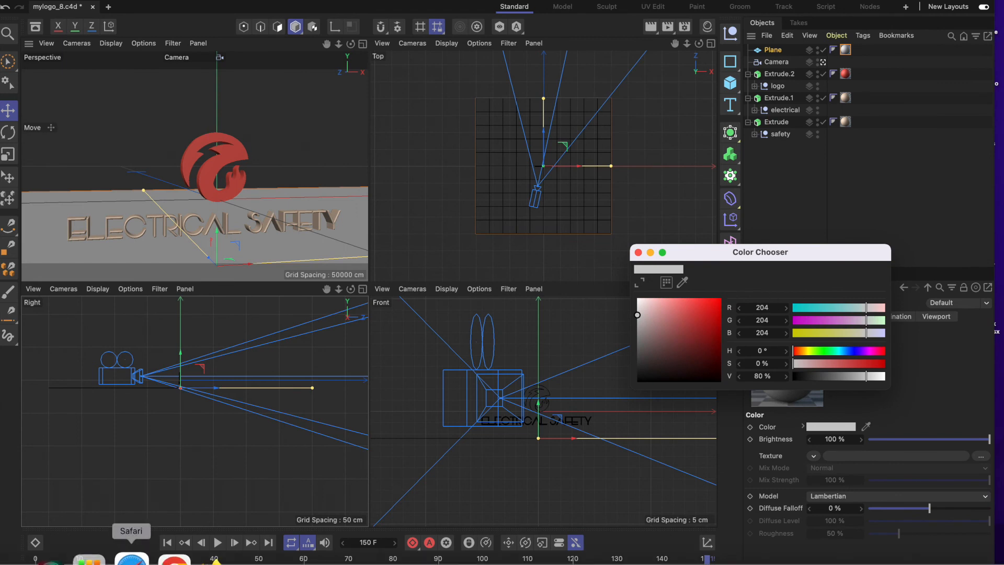
# Switch to Safari and search in a new tab for "RGB code for white color".
pyautogui.click(179, 557)
pyautogui.moveTo(351, 37); pyautogui.dragTo(609, 63)
pyautogui.click(735, 32)
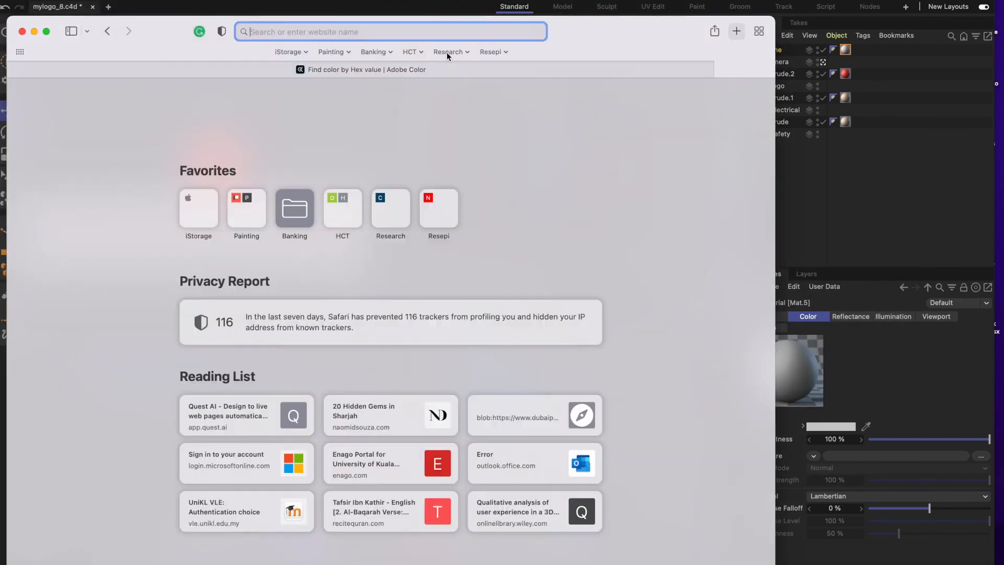
pyautogui.write('R')
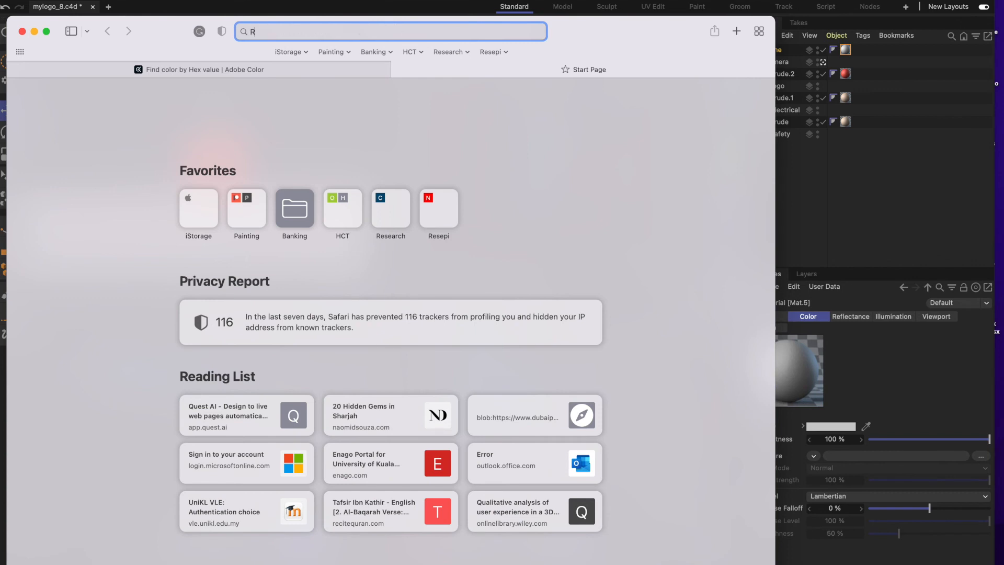
pyautogui.write('GB code for ')
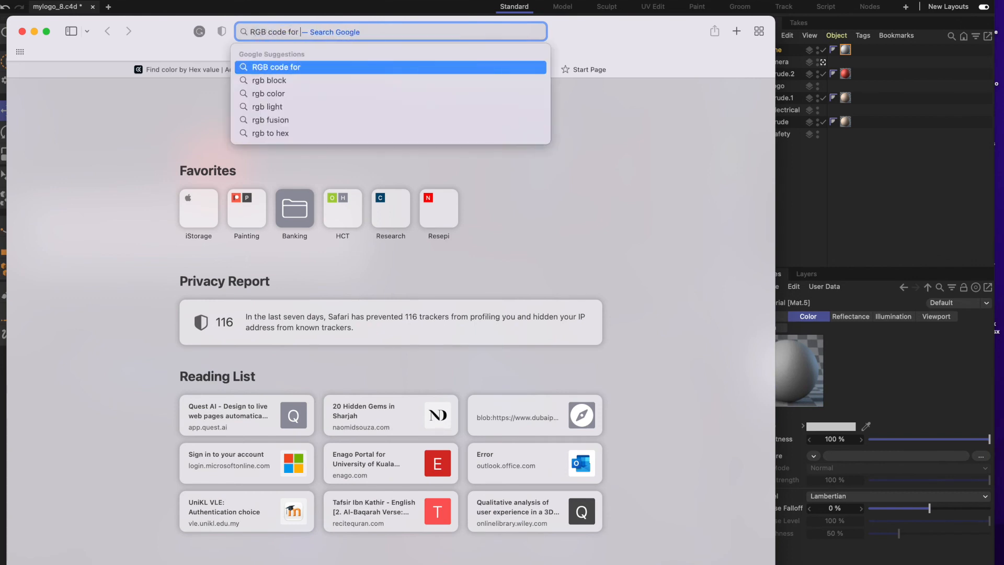
pyautogui.write('white color')
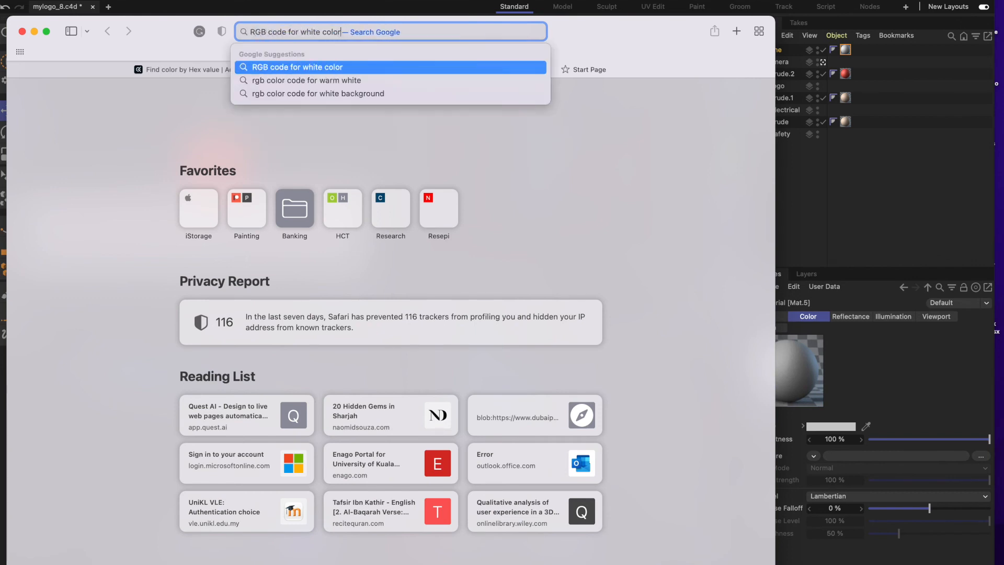
pyautogui.press('Return')
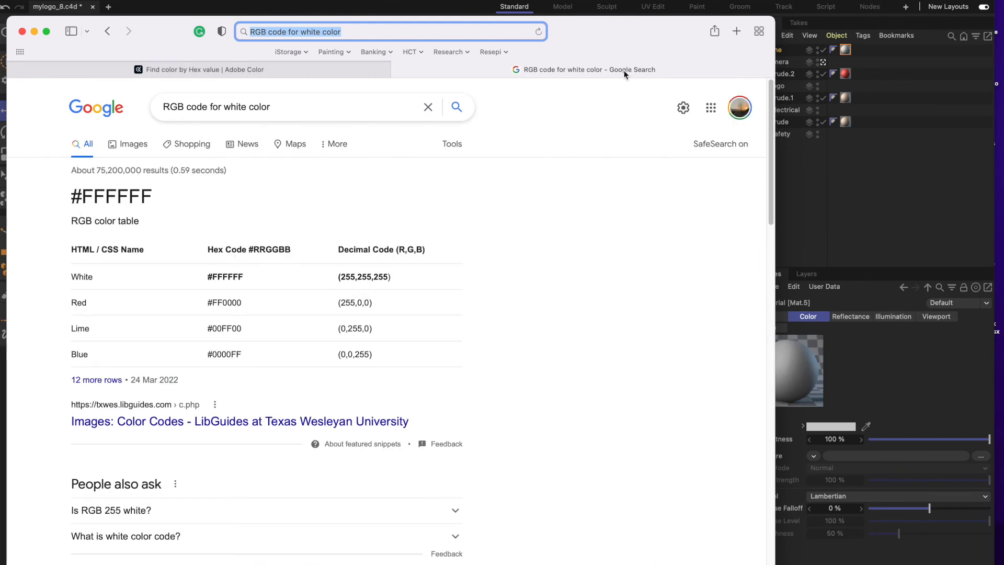
# Return to Cinema 4D and set the new material's color to white with R 255, G 255 and B 255.
pyautogui.moveTo(660, 38); pyautogui.dragTo(485, 119)
pyautogui.click(823, 424)
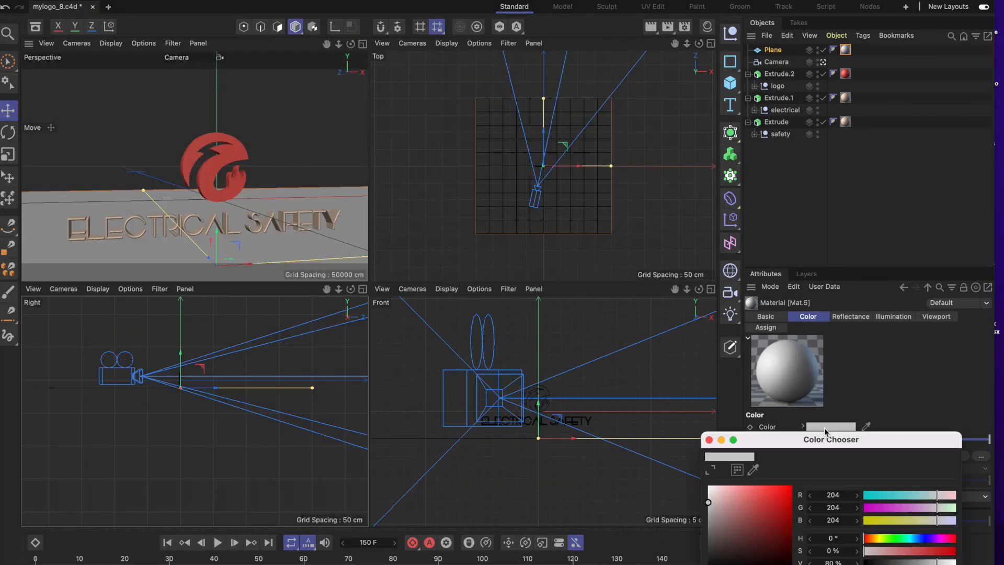
pyautogui.moveTo(852, 430); pyautogui.dragTo(486, 148)
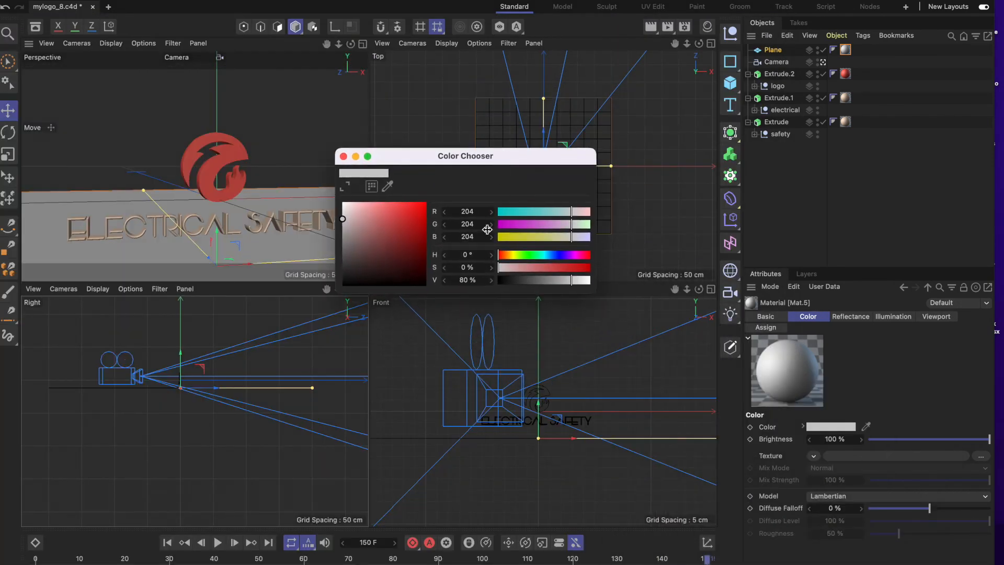
pyautogui.doubleClick(481, 211)
pyautogui.write('255')
pyautogui.doubleClick(480, 224)
pyautogui.write('255')
pyautogui.doubleClick(482, 236)
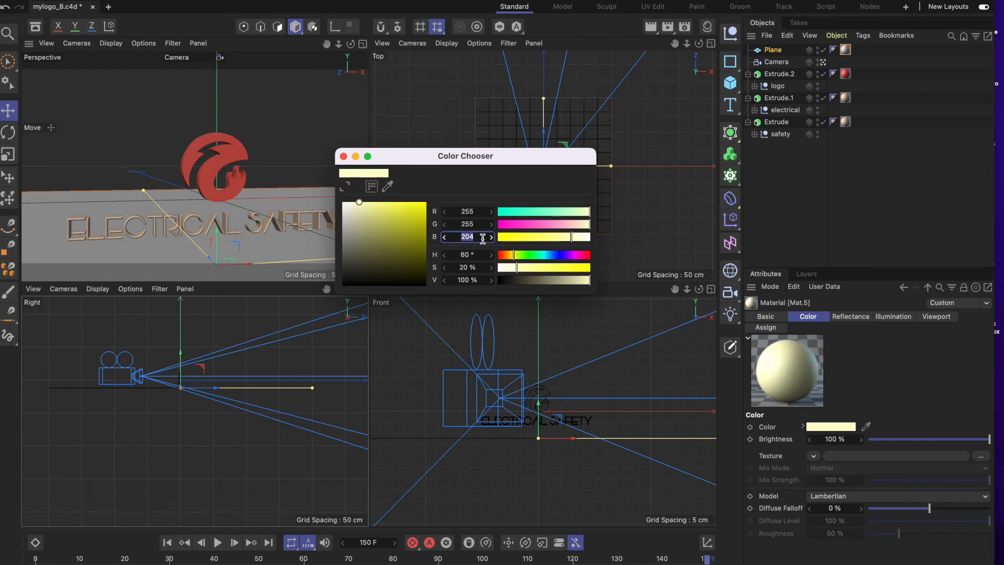
pyautogui.write('255')
pyautogui.doubleClick(474, 224)
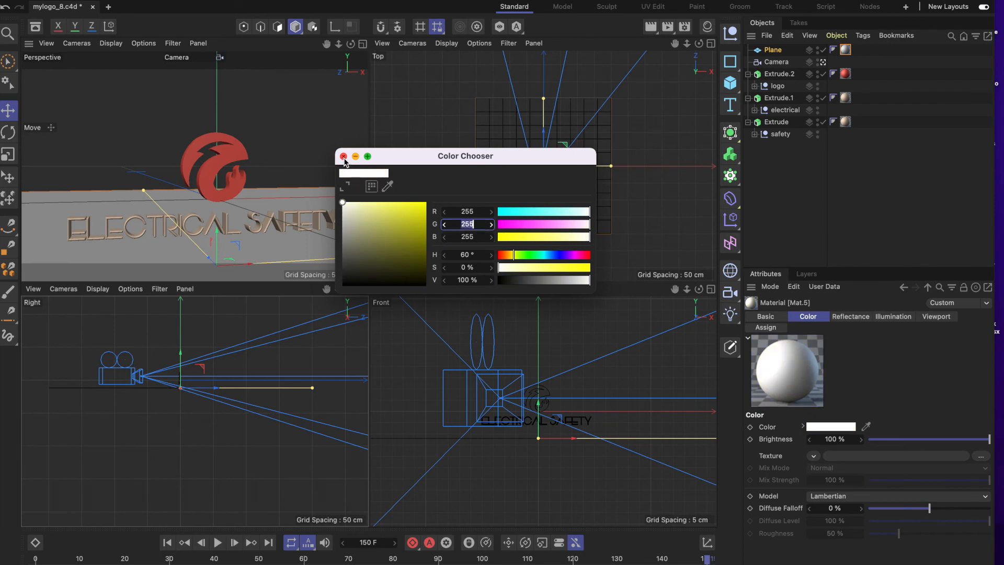
pyautogui.click(343, 156)
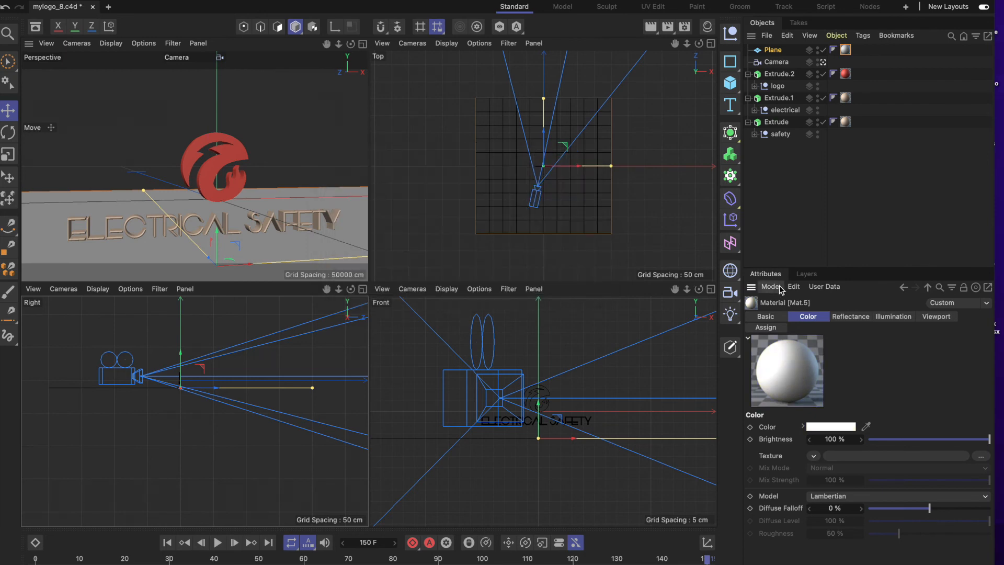
# Delete the plane's current material tag and apply the white Mat.5 material instead.
pyautogui.click(847, 50)
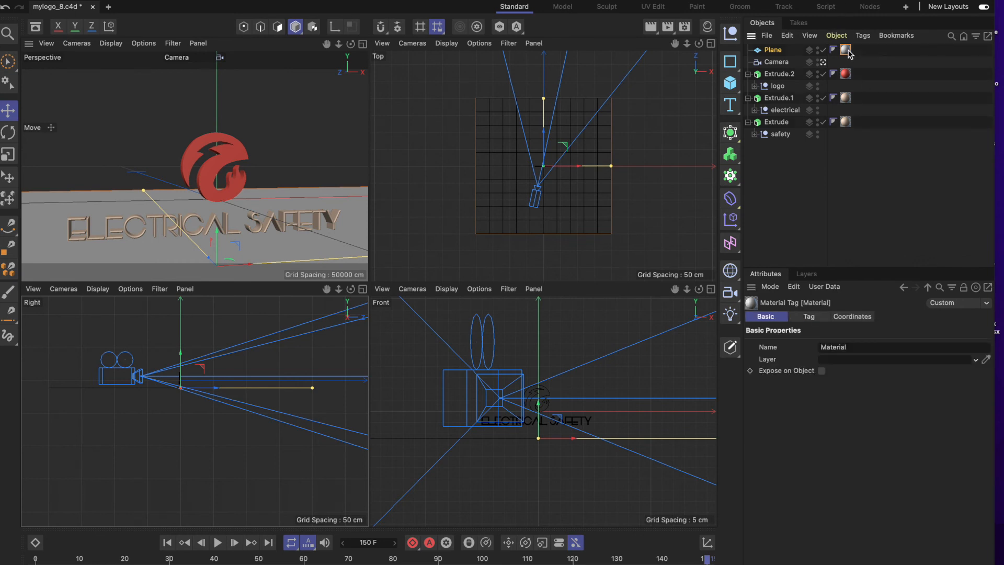
pyautogui.press('Delete')
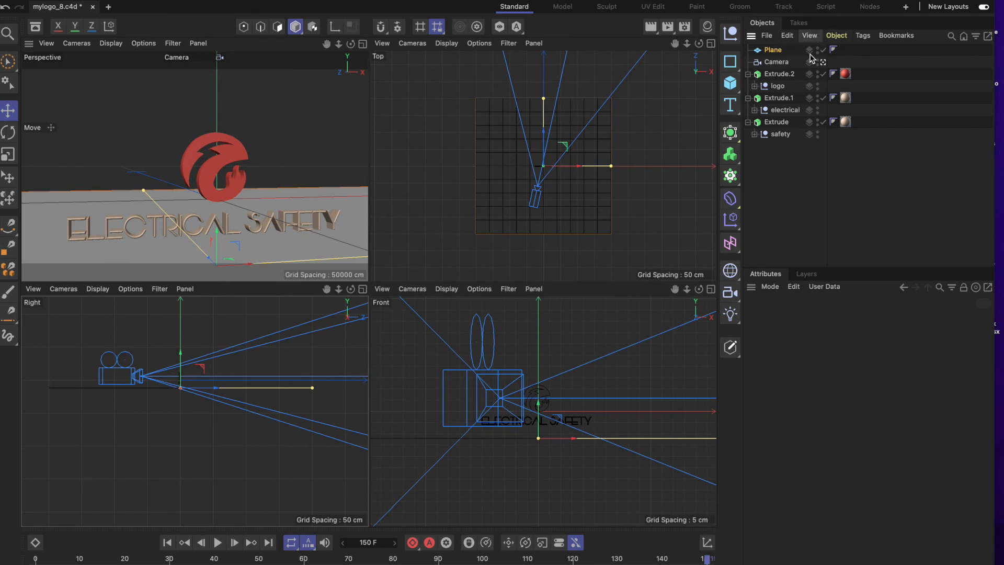
pyautogui.click(836, 36)
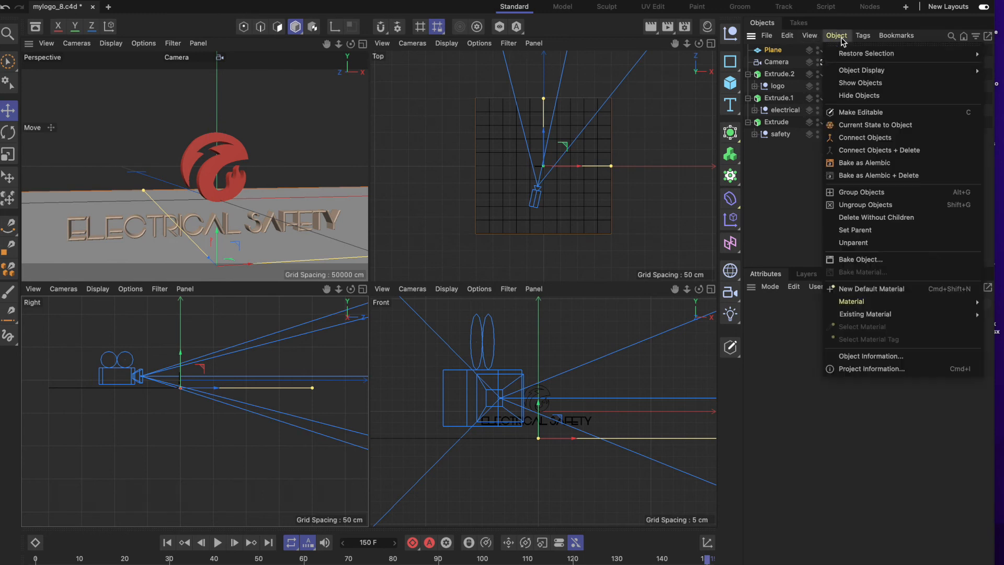
pyautogui.moveTo(868, 315)
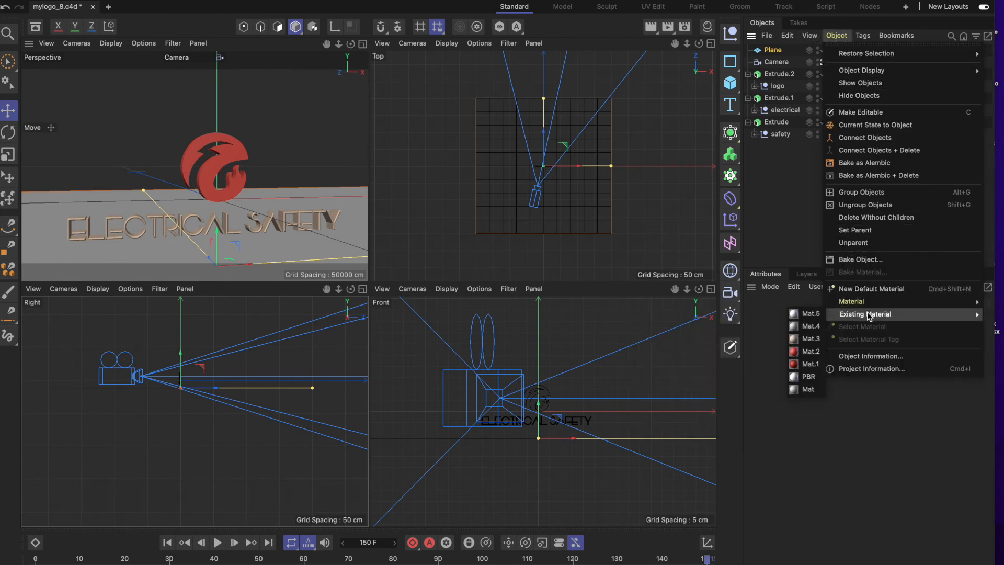
pyautogui.click(817, 316)
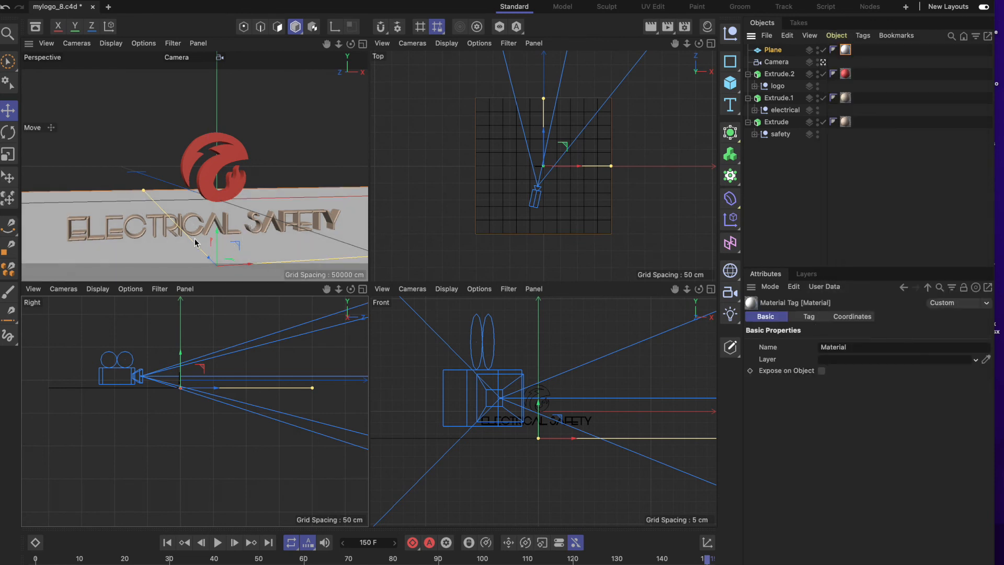
# Move the plane backward along the Z axis so the floor extends farther behind the logo.
pyautogui.scroll(-10, 196, 243)
pyautogui.scroll(12, 198, 245)
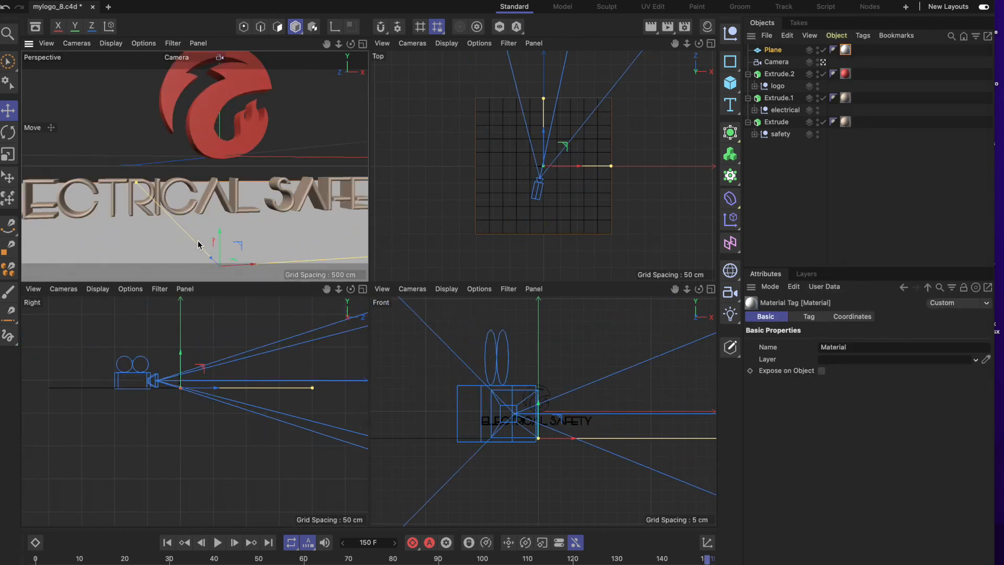
pyautogui.scroll(-5, 198, 244)
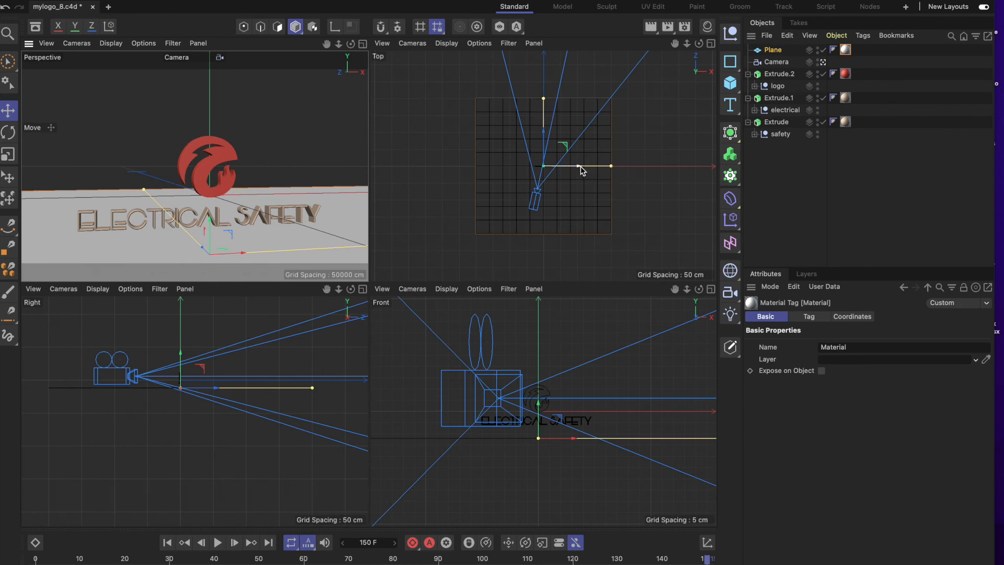
pyautogui.moveTo(579, 170)
pyautogui.mouseDown()
pyautogui.moveTo(590, 170)
pyautogui.moveTo(579, 170)
pyautogui.mouseUp()
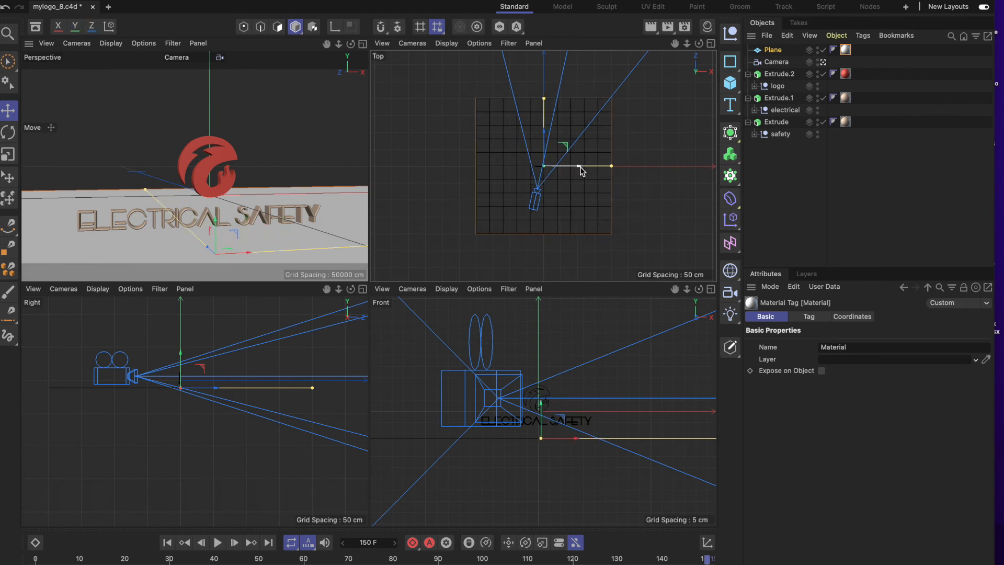
pyautogui.click(765, 55)
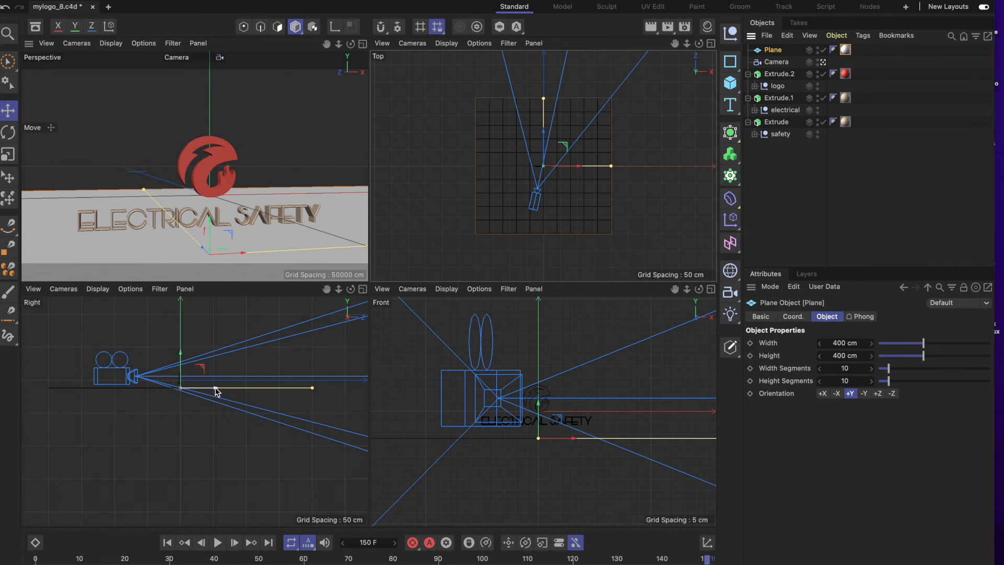
pyautogui.moveTo(217, 391); pyautogui.dragTo(329, 403)
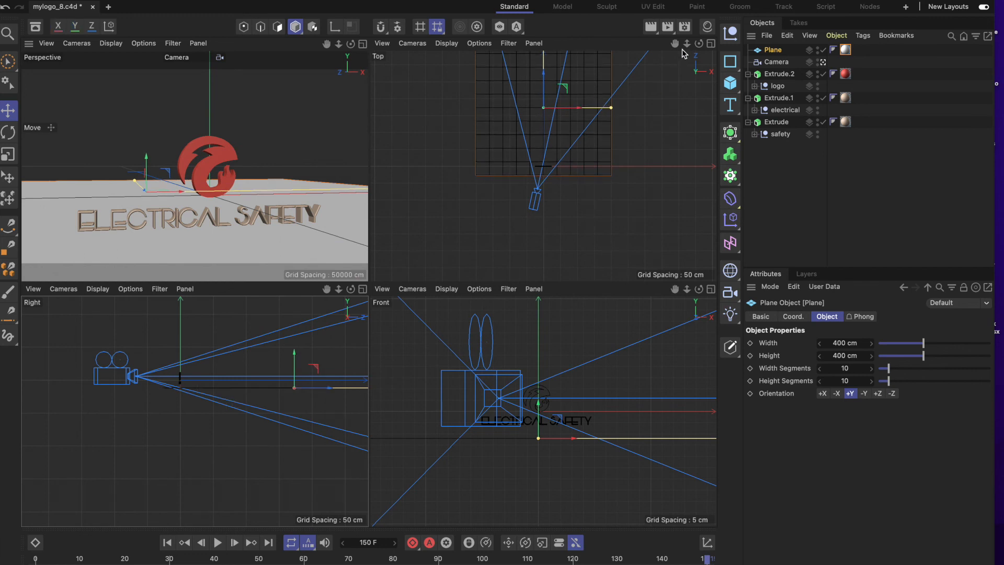
# Scale the plane up along its Z and X axes to make the floor deeper and wider.
pyautogui.moveTo(674, 43); pyautogui.dragTo(681, 104)
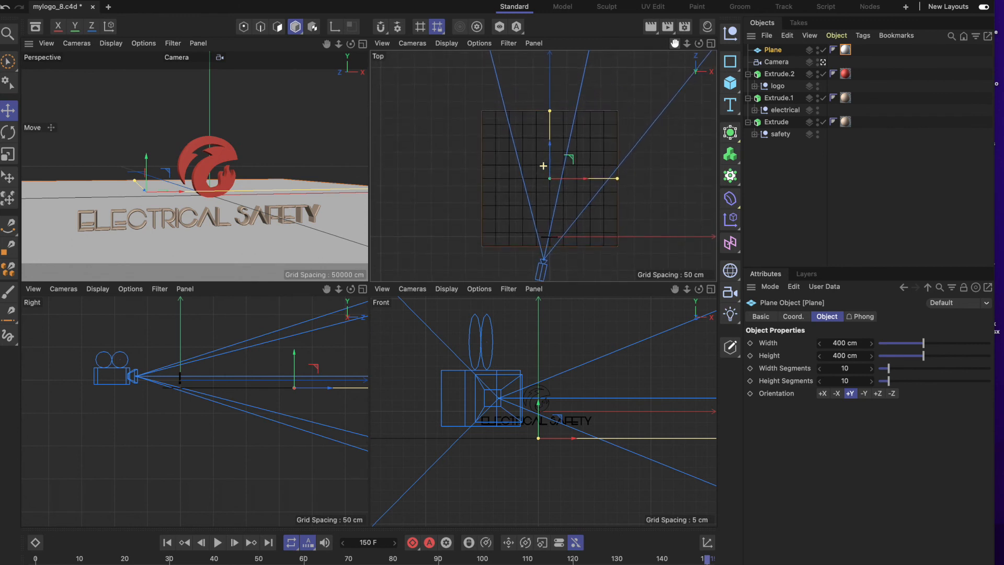
pyautogui.click(9, 156)
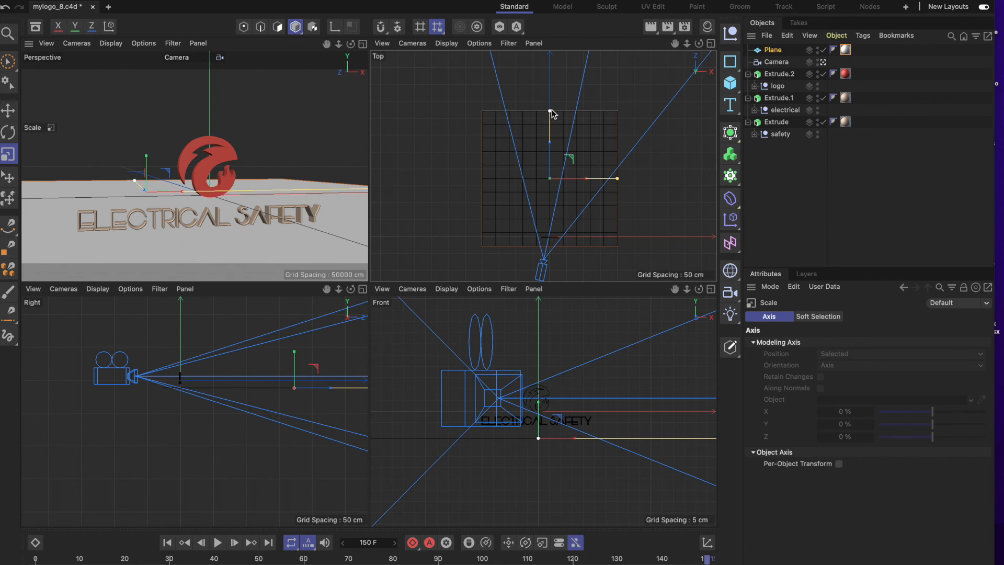
pyautogui.moveTo(550, 111); pyautogui.dragTo(549, 27)
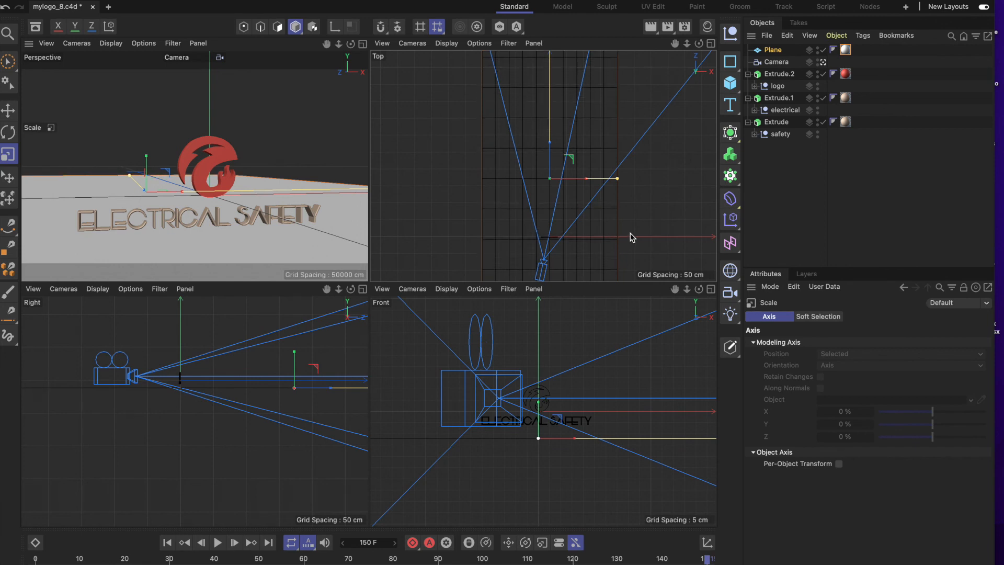
pyautogui.moveTo(620, 180); pyautogui.dragTo(663, 179)
pyautogui.scroll(-5, 528, 162)
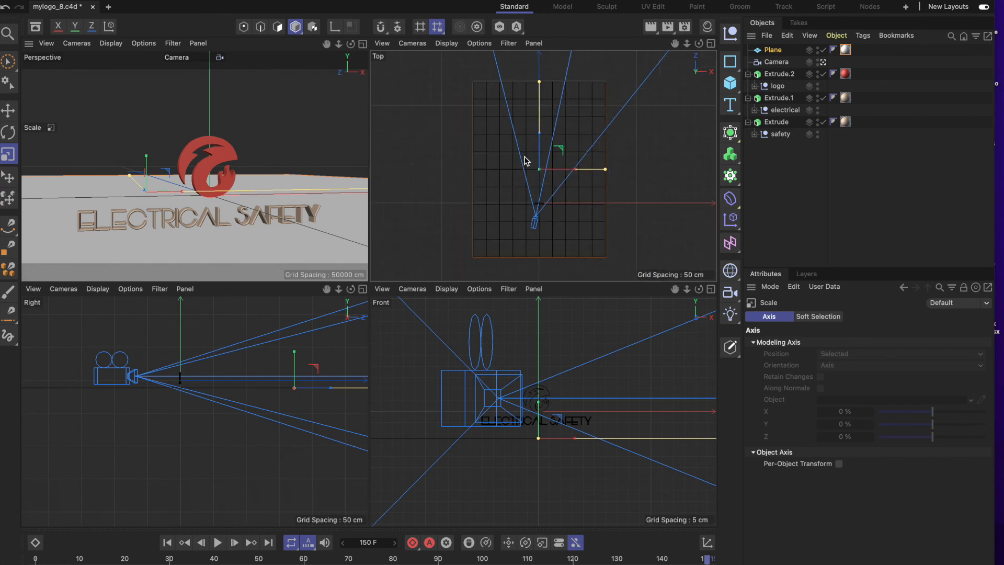
# Enlarge the floor plane further along Z and X so it extends past the edges of the Top view.
pyautogui.moveTo(535, 108); pyautogui.dragTo(536, 52)
pyautogui.moveTo(580, 166); pyautogui.dragTo(682, 177)
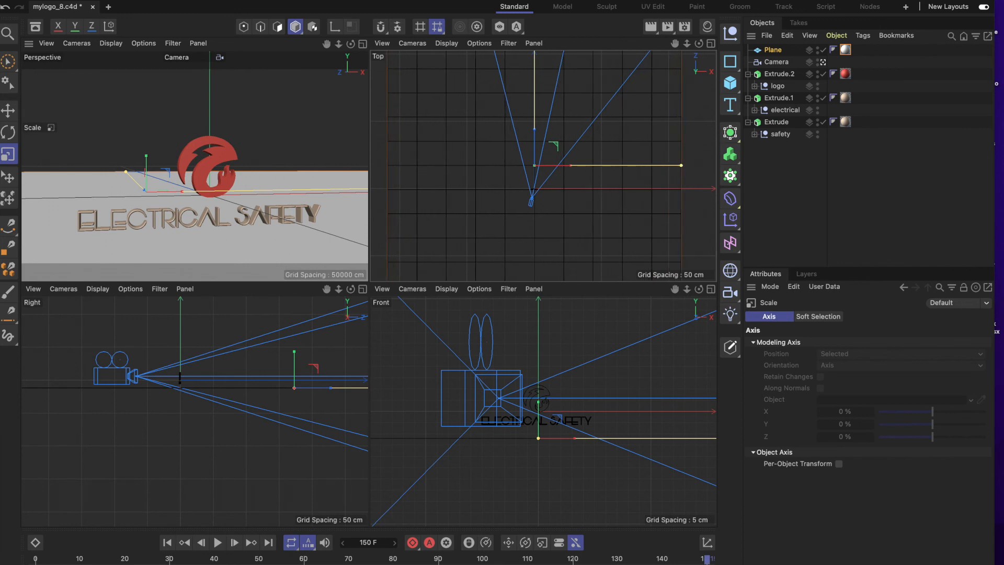
pyautogui.moveTo(708, 559)
pyautogui.mouseDown()
pyautogui.moveTo(83, 559)
pyautogui.moveTo(707, 559)
pyautogui.mouseUp()
# Save the mylogo_8.c4d project and switch to After Effects to check the enlarged floor in the composition.
pyautogui.click(86, 0)
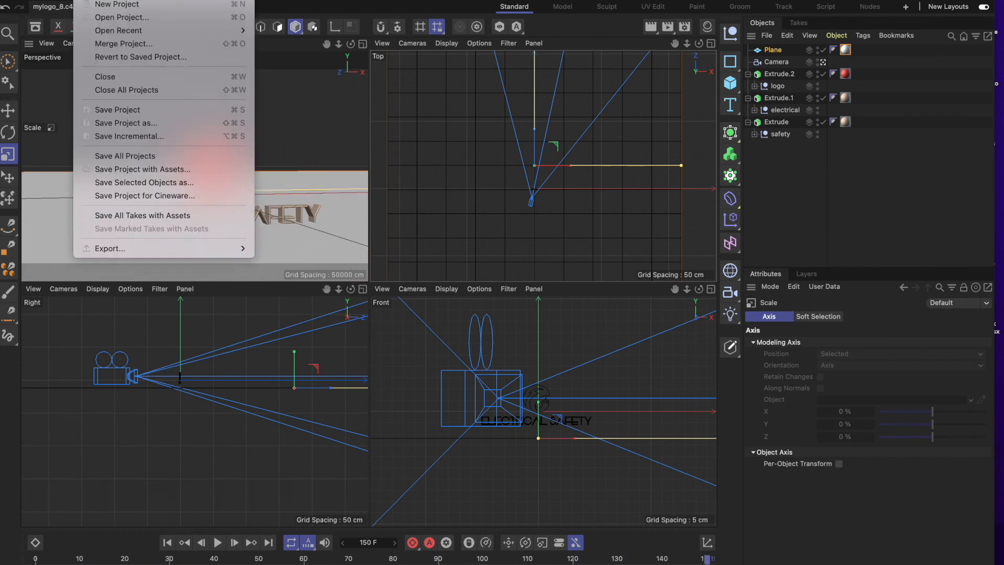
pyautogui.click(118, 111)
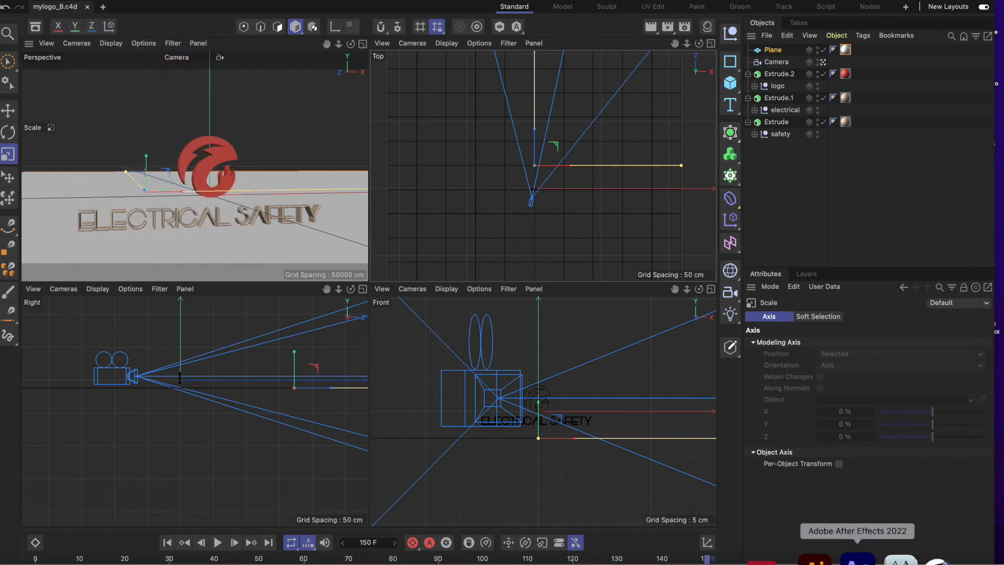
pyautogui.click(857, 558)
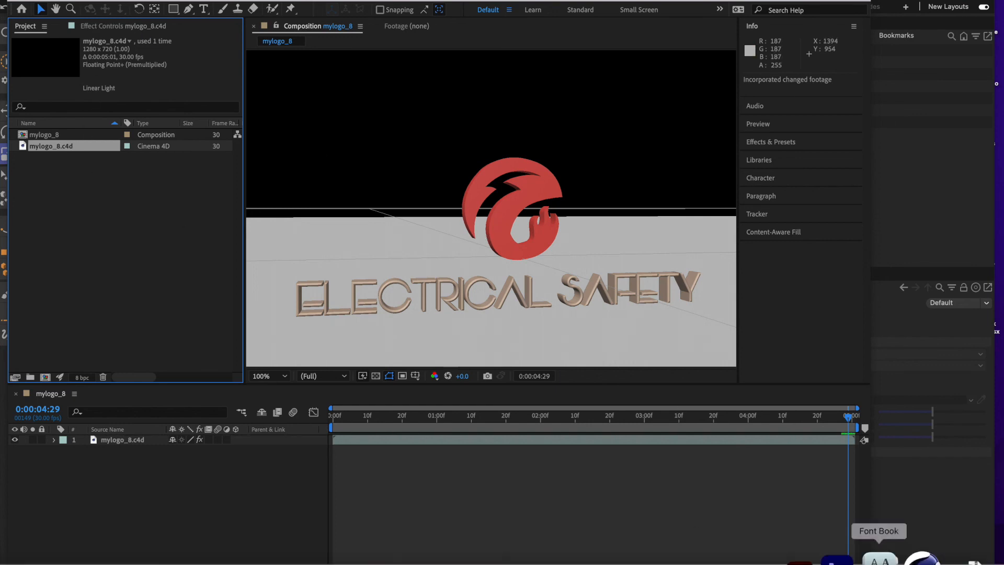
# Return to Cinema 4D and stretch the plane much farther along its Z axis, and widen it along X.
pyautogui.click(908, 558)
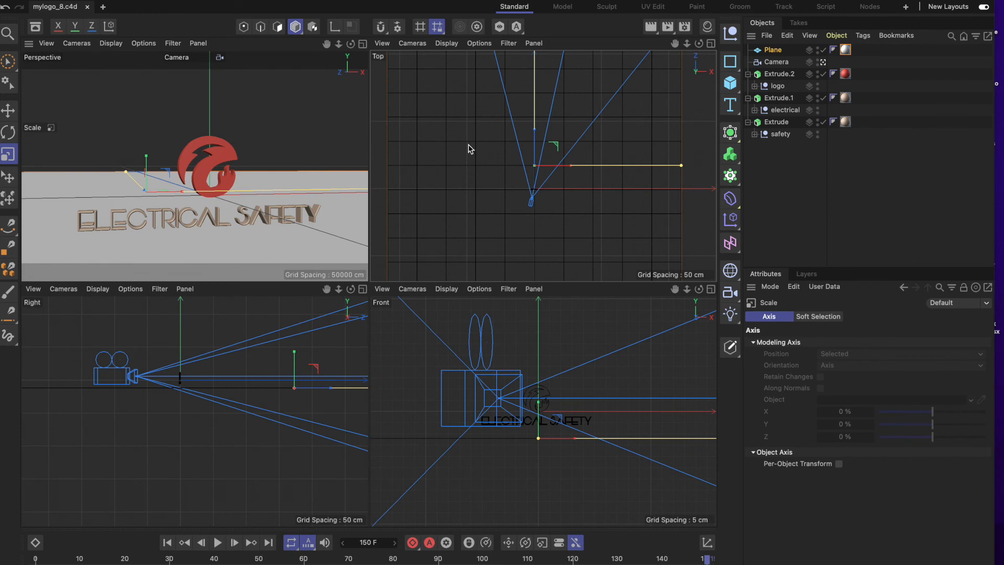
pyautogui.scroll(-4, 553, 154)
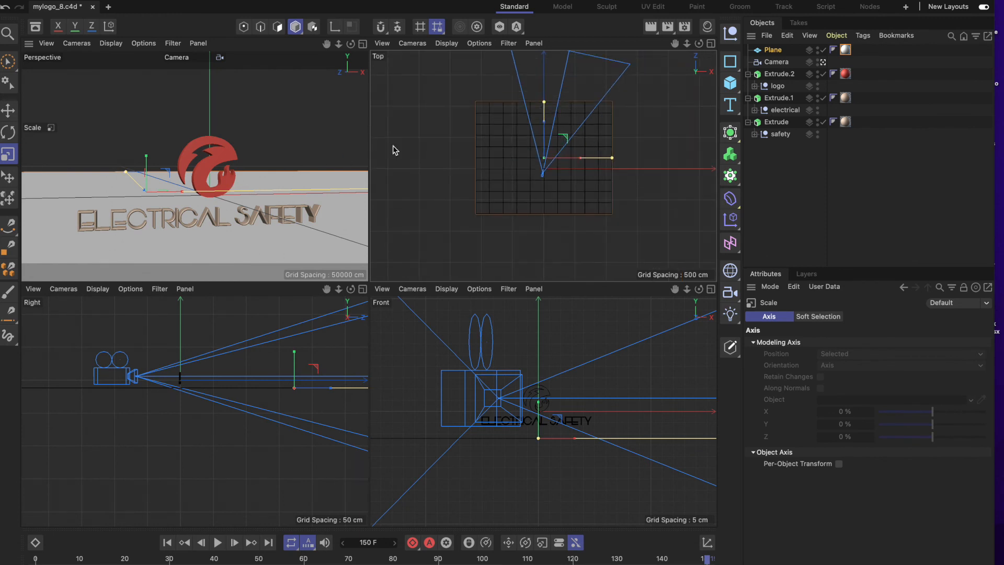
pyautogui.moveTo(544, 105); pyautogui.dragTo(545, 0)
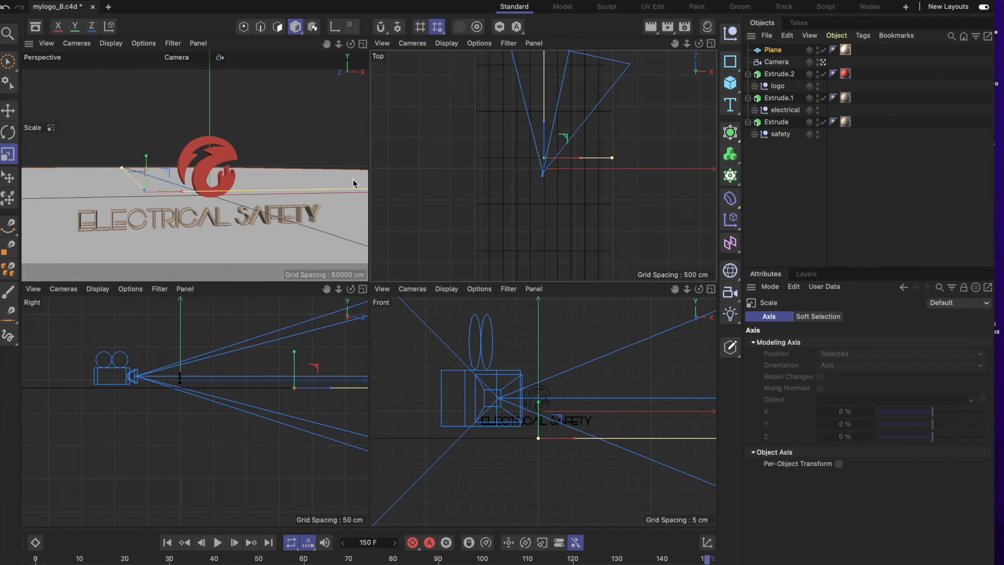
pyautogui.moveTo(613, 160); pyautogui.dragTo(668, 164)
# Save the project again and switch to After Effects to inspect the floor's horizon line behind the logo.
pyautogui.click(35, 26)
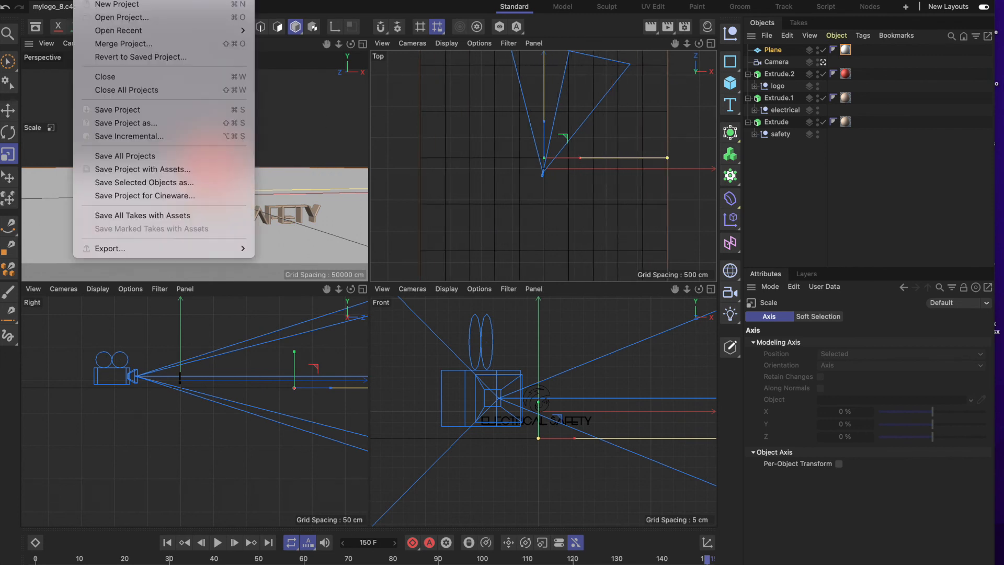
pyautogui.click(113, 105)
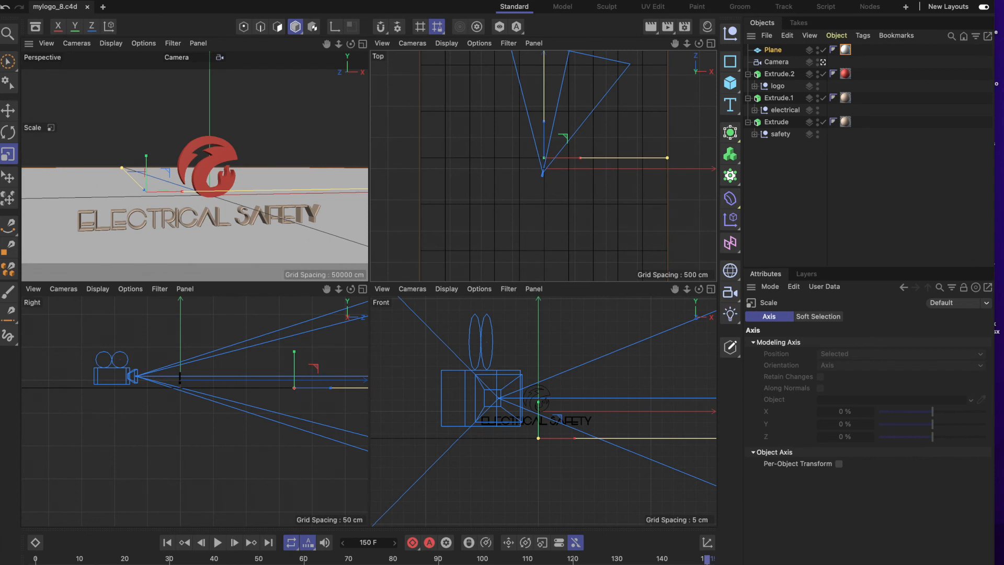
pyautogui.click(813, 543)
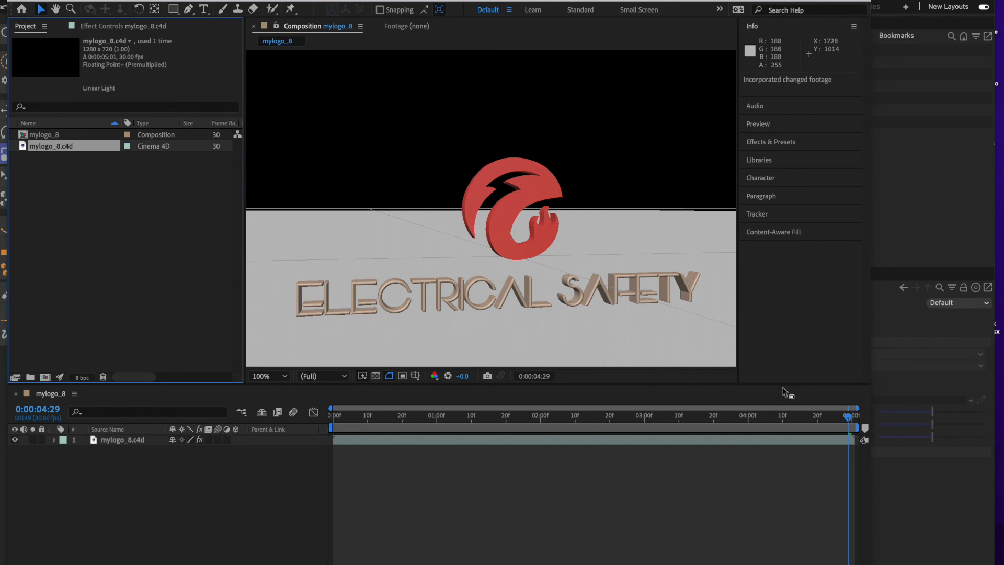
# Go back to Cinema 4D and scale the plane up several times more along both Z and X.
pyautogui.click(908, 551)
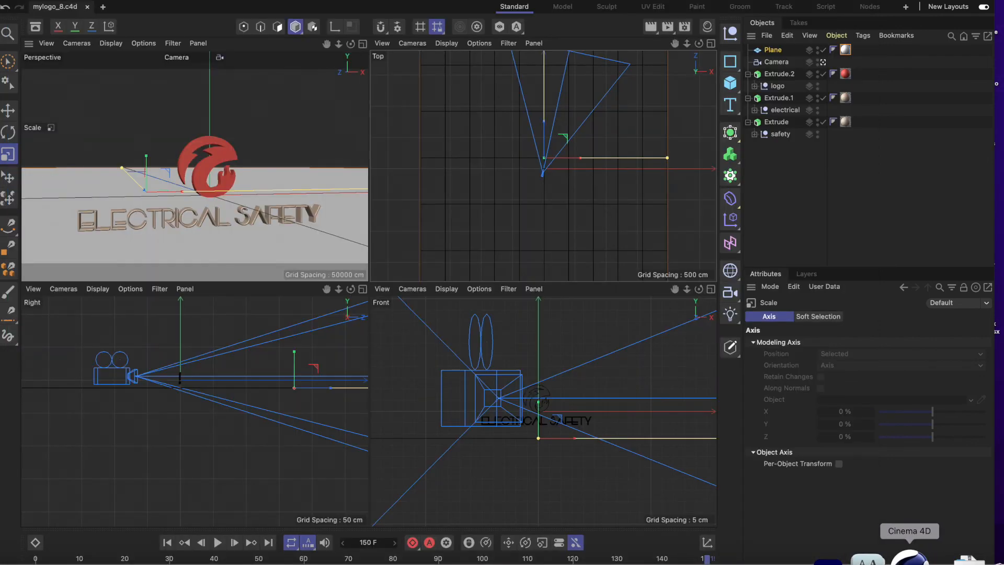
pyautogui.scroll(-10, 573, 252)
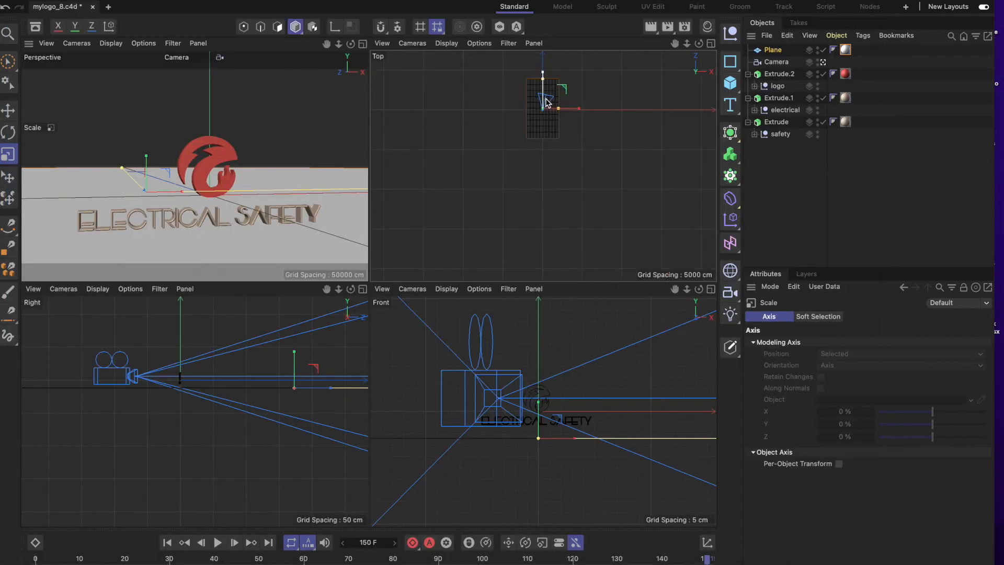
pyautogui.moveTo(544, 79); pyautogui.dragTo(544, 40)
pyautogui.moveTo(560, 112); pyautogui.dragTo(634, 118)
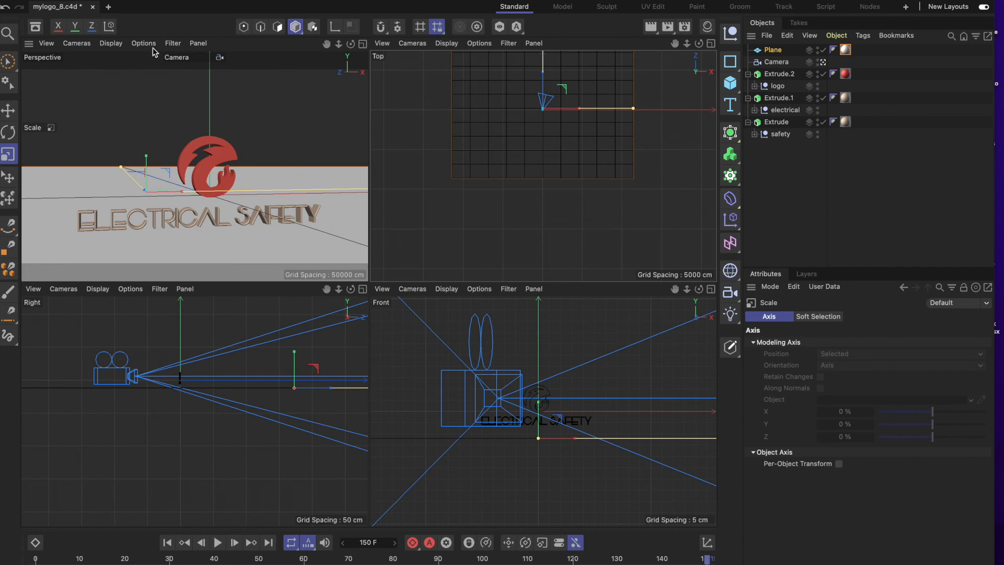
# Save the project and preview the updated mylogo_8 composition in After Effects from its first frame.
pyautogui.click(86, 0)
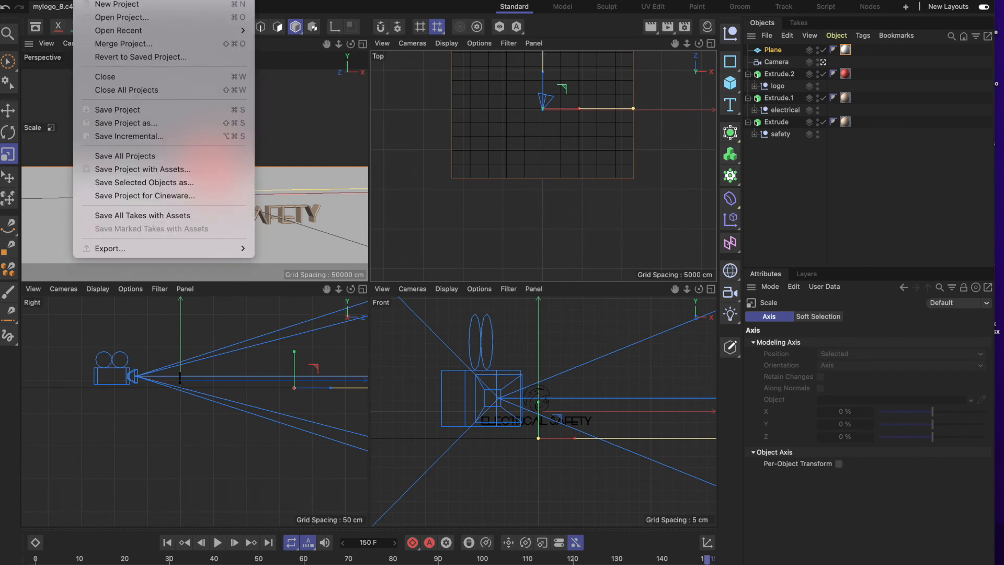
pyautogui.click(121, 110)
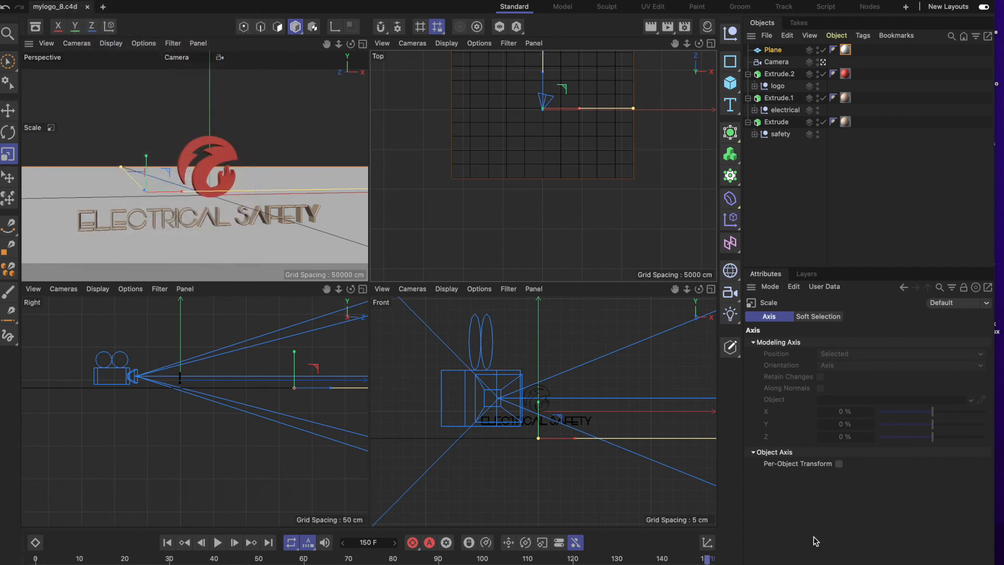
pyautogui.click(853, 557)
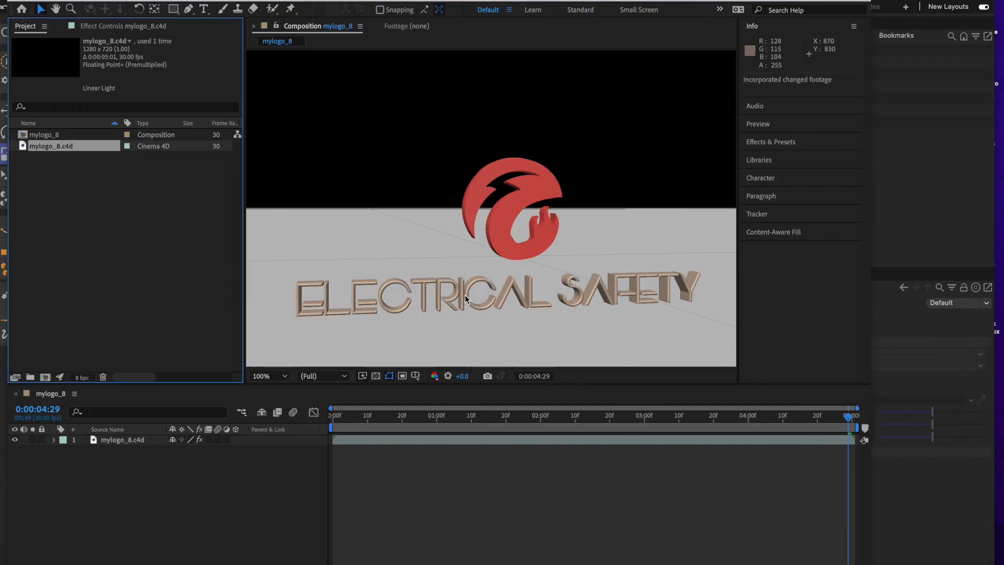
pyautogui.moveTo(848, 418); pyautogui.dragTo(267, 441)
pyautogui.press('space')
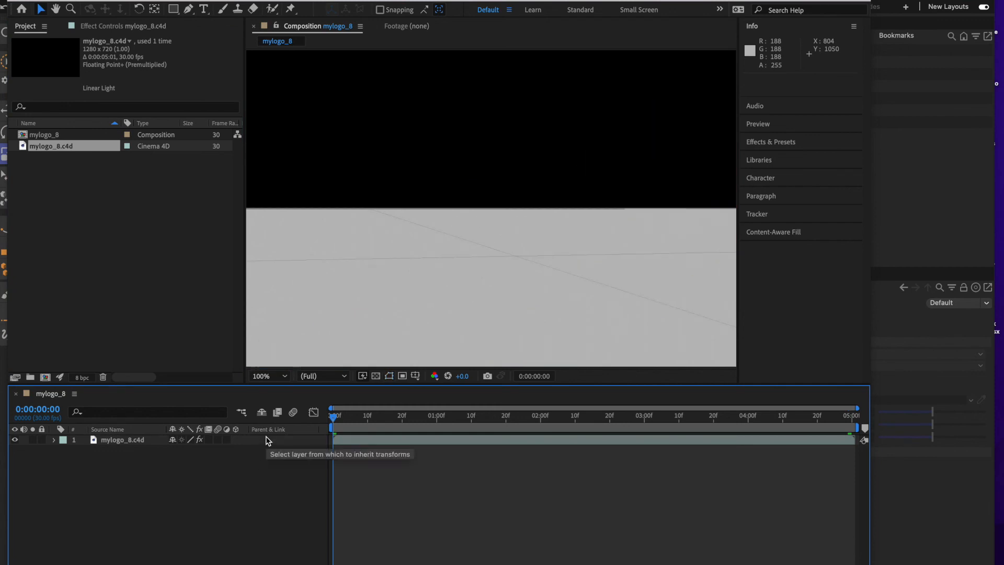
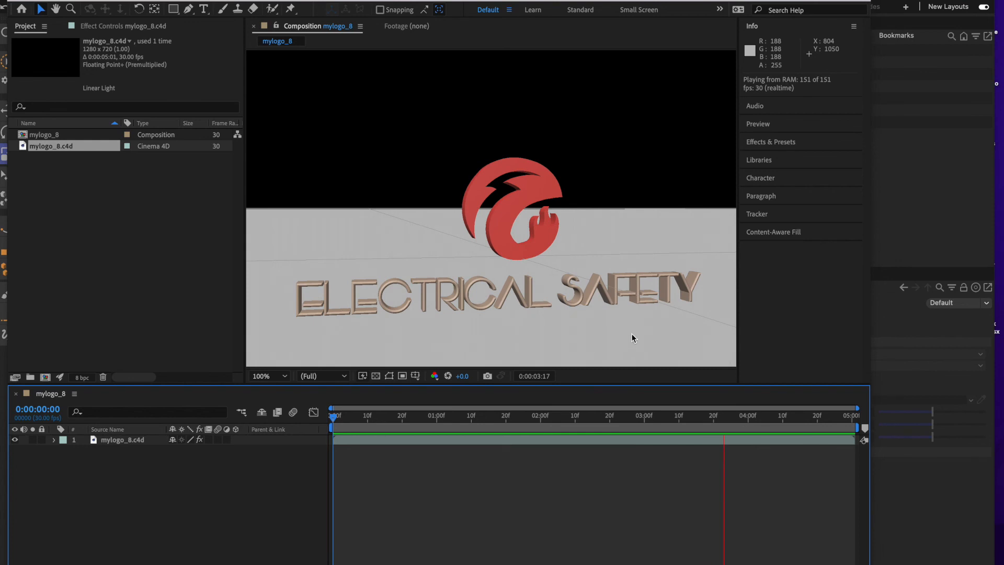
# Stop the preview, switch to the web browser and search for "free download audio for logo presentation".
pyautogui.press('space')
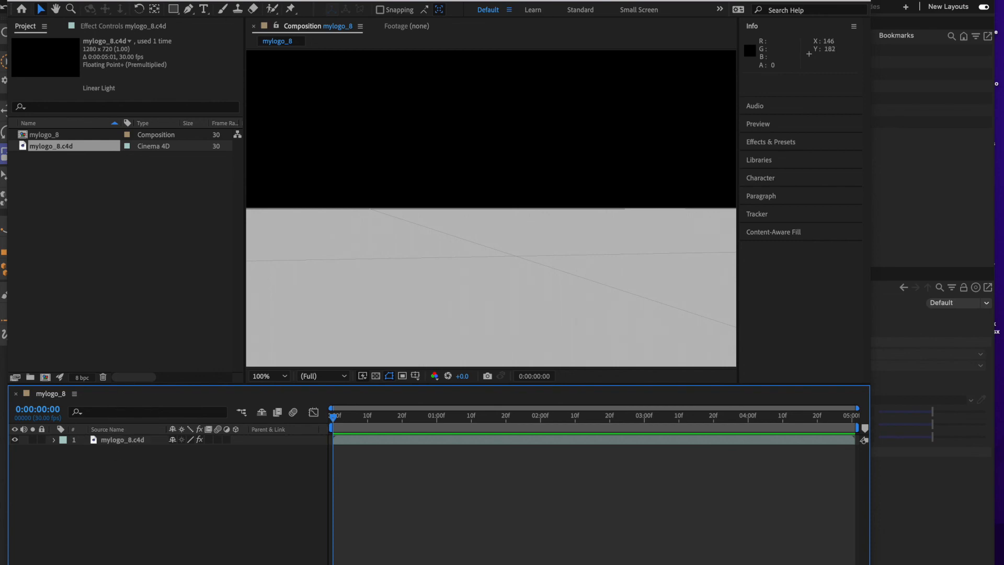
pyautogui.moveTo(267, 0); pyautogui.dragTo(285, 65)
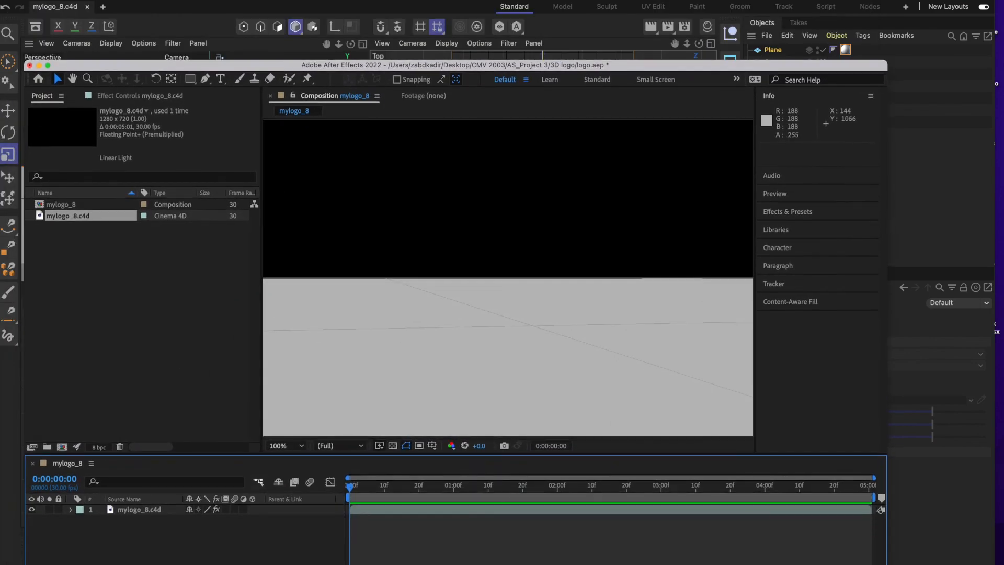
pyautogui.click(127, 558)
pyautogui.moveTo(428, 114); pyautogui.dragTo(634, 105)
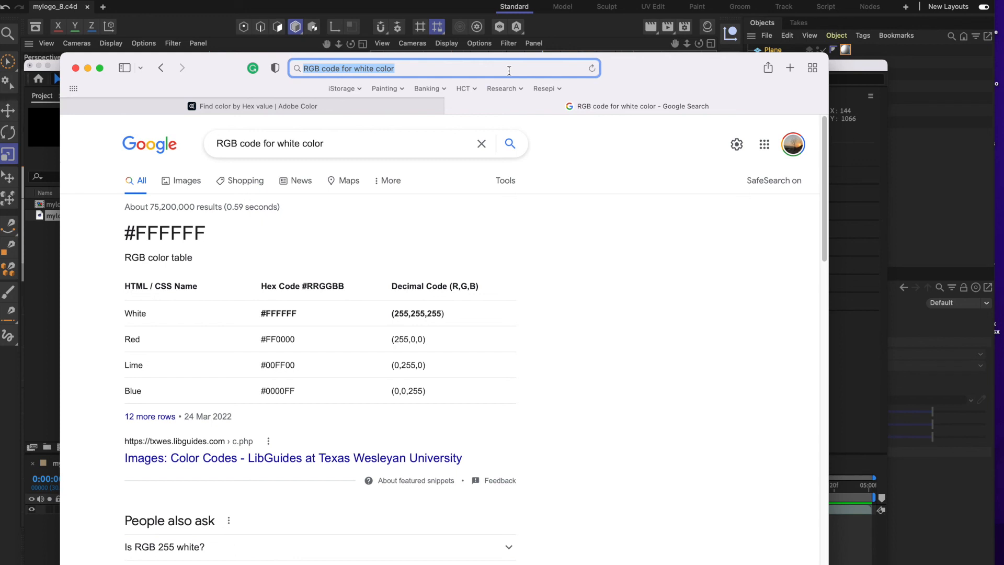
pyautogui.write('audio')
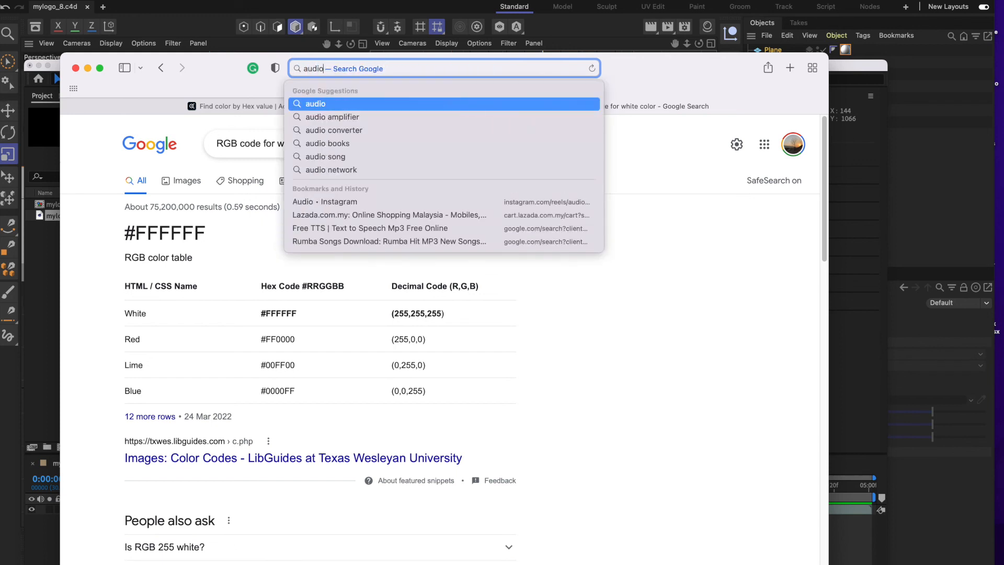
pyautogui.write(' for ')
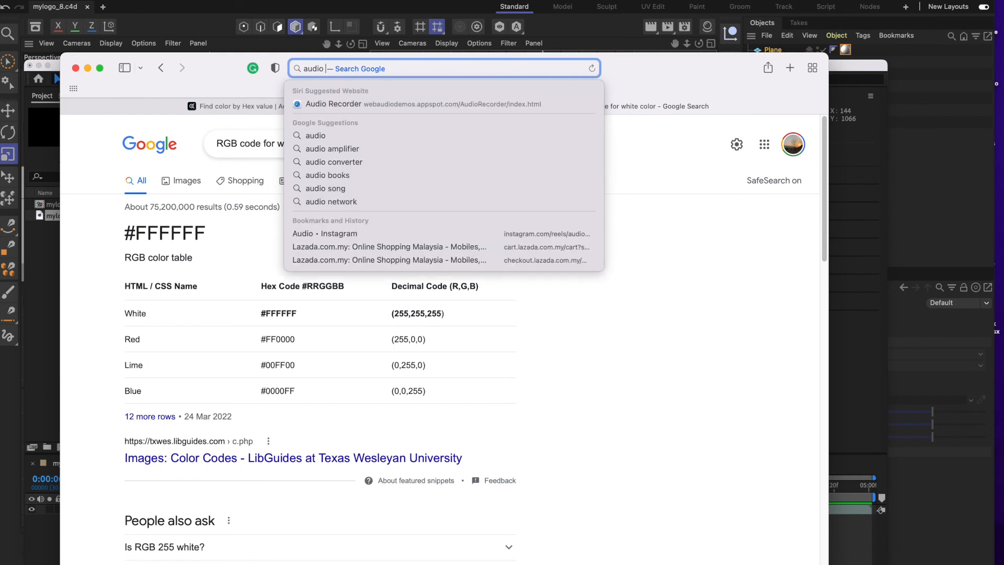
pyautogui.write('logo pre')
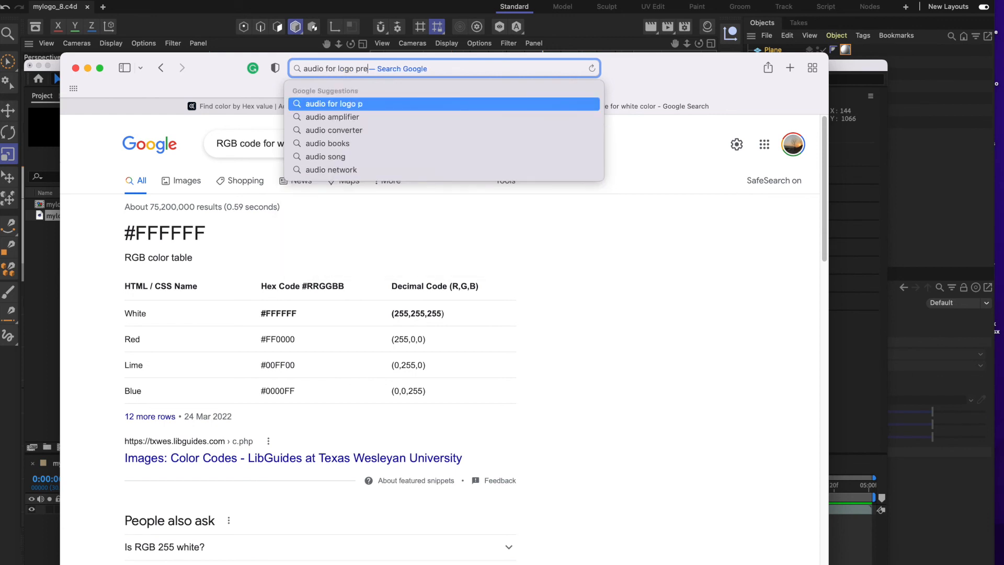
pyautogui.write('sentation')
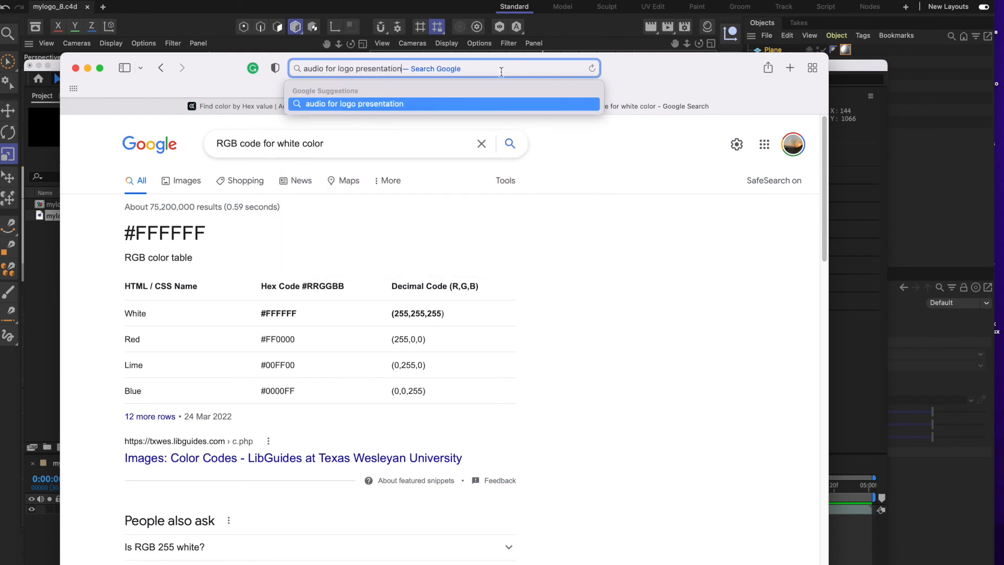
pyautogui.write('free download')
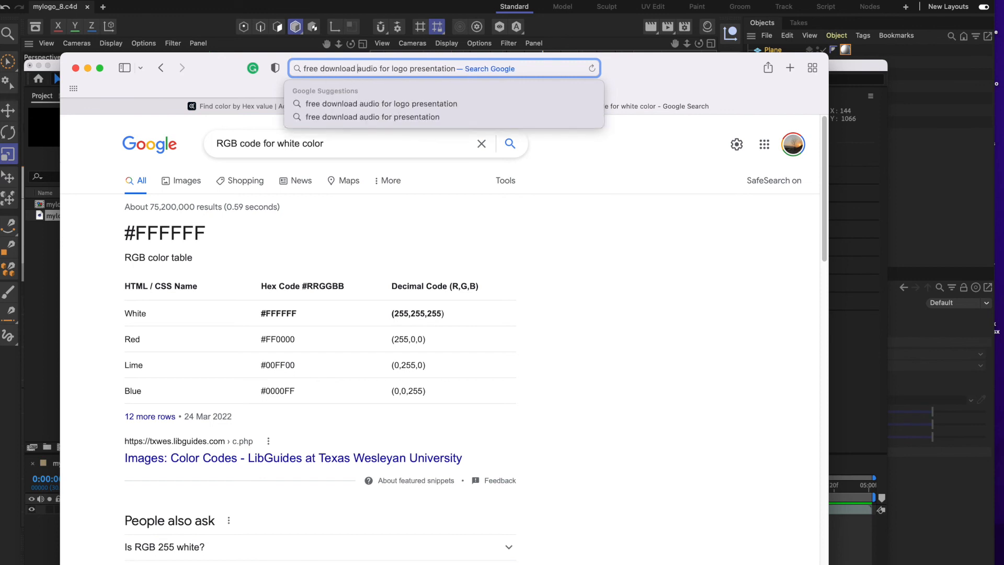
pyautogui.press('Return')
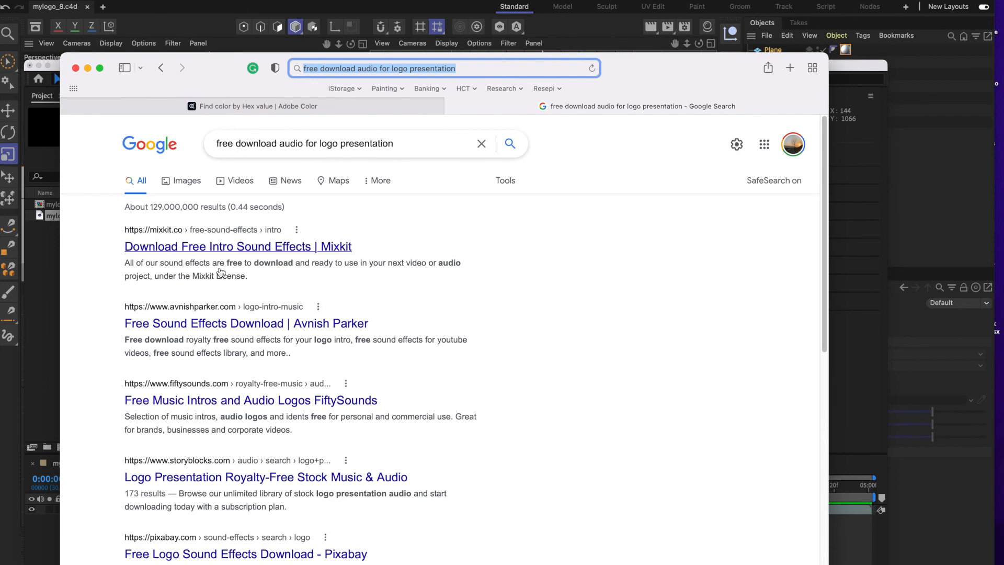
# Open Mixkit's free intro sound effects page and listen to the Mystery intro transition clip.
pyautogui.click(242, 250)
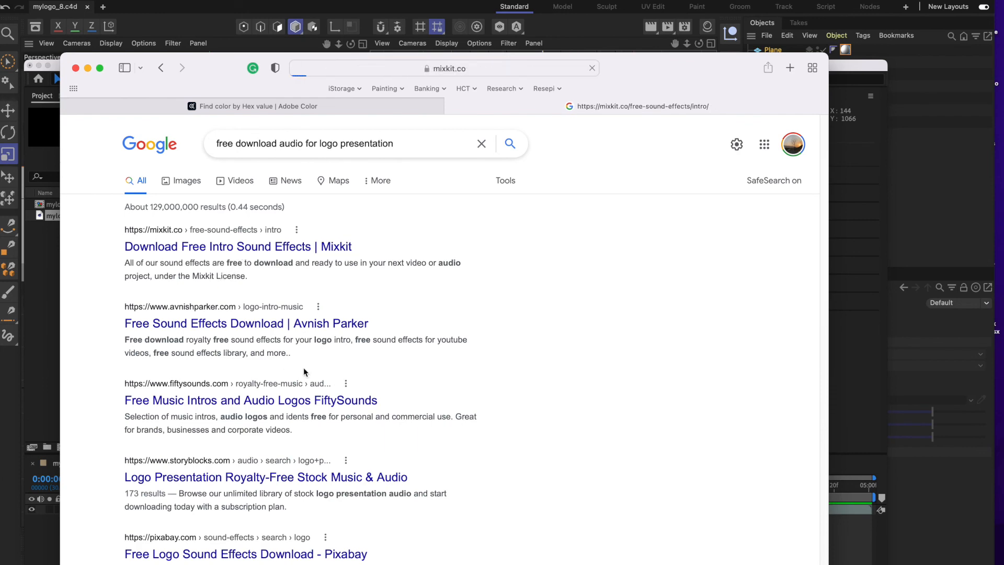
pyautogui.scroll(-2, 506, 347)
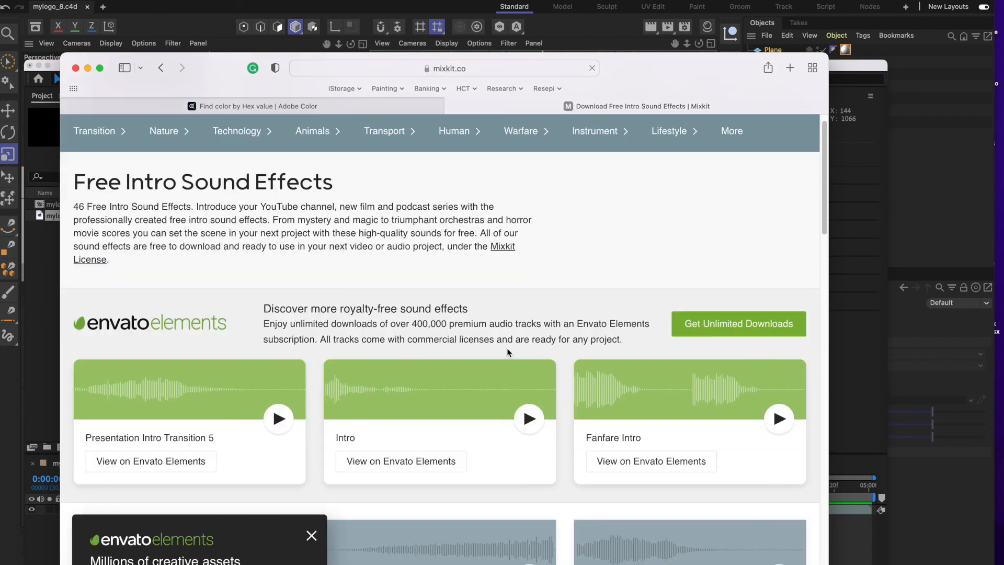
pyautogui.scroll(-5, 528, 413)
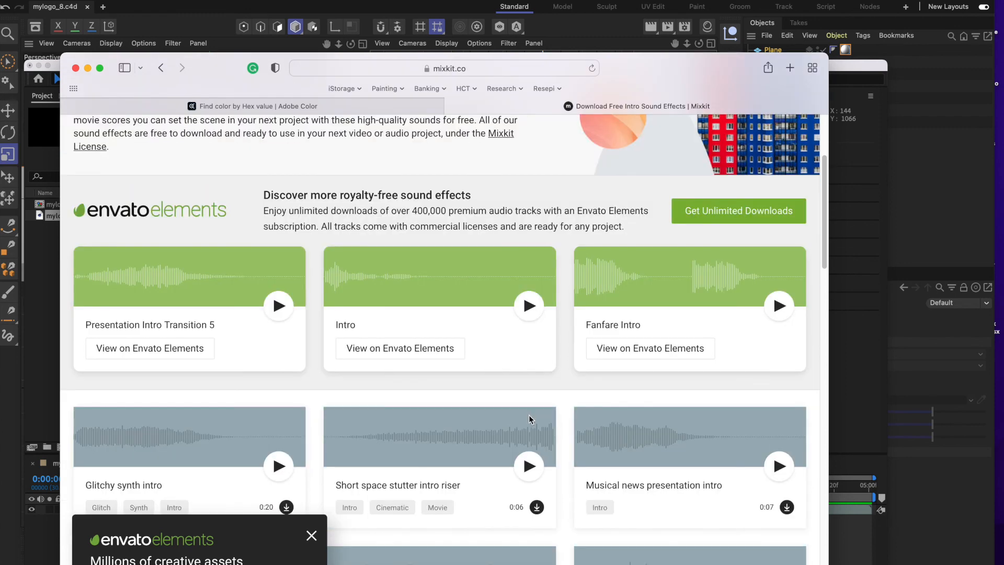
pyautogui.scroll(-1, 453, 403)
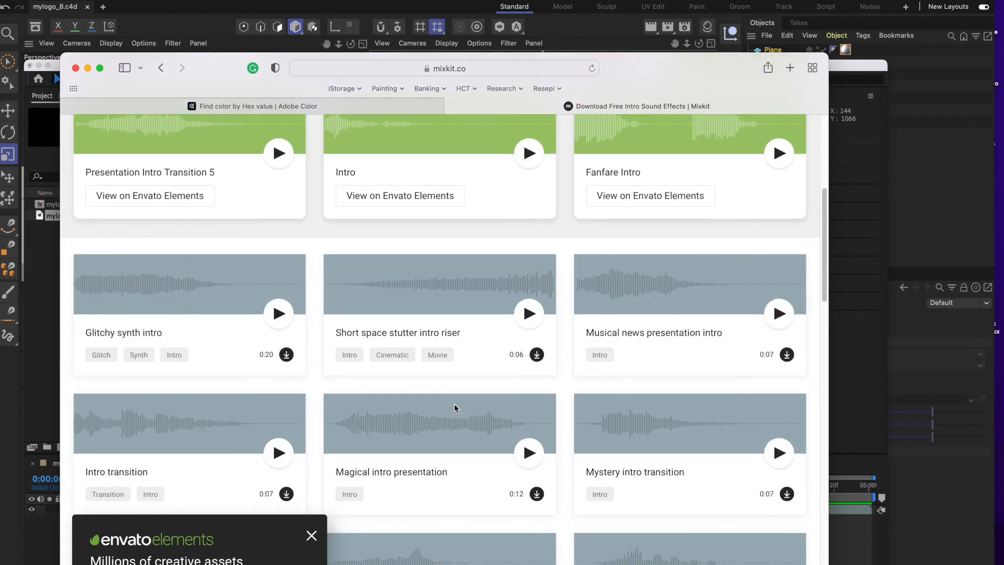
pyautogui.scroll(-3, 453, 405)
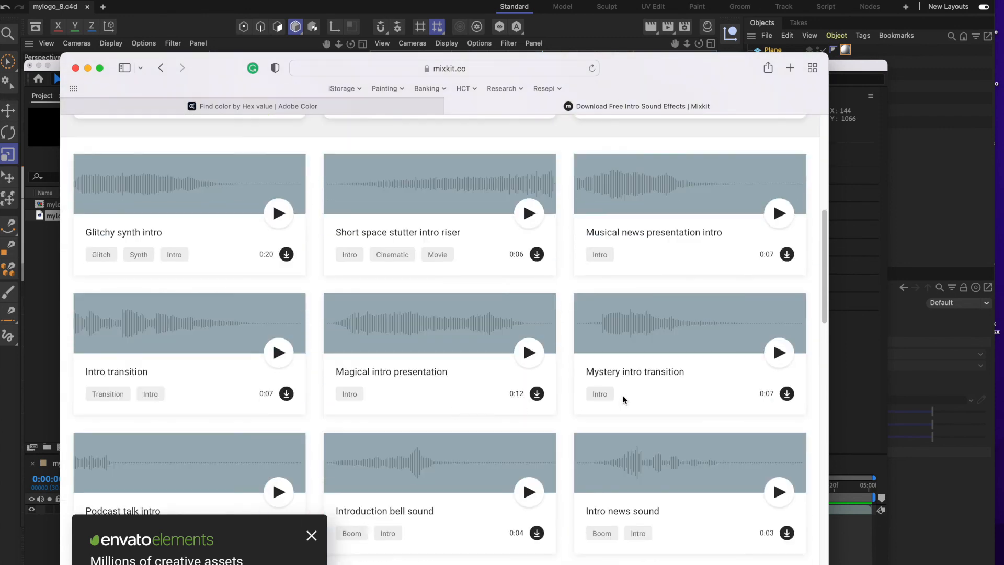
pyautogui.click(777, 353)
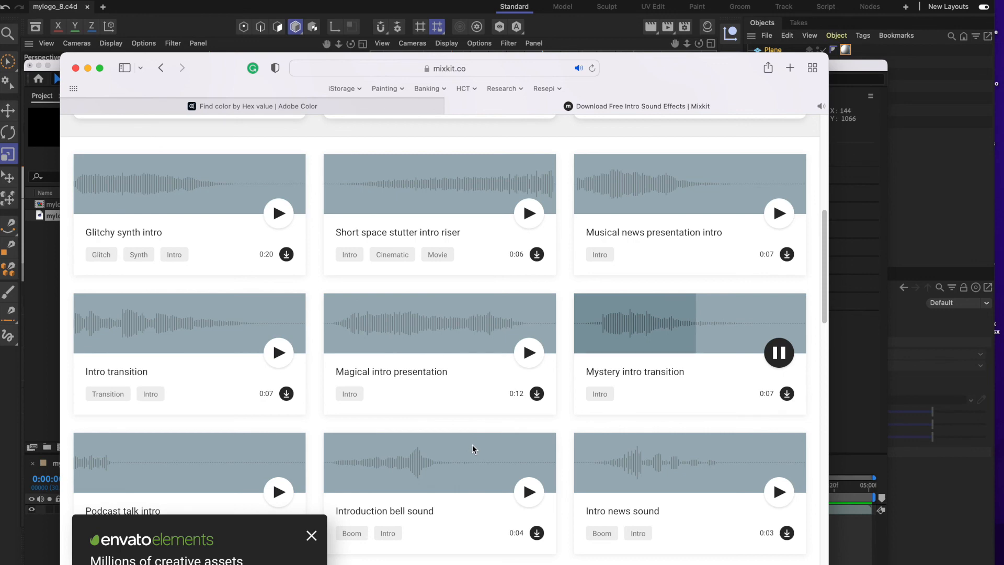
# Look further down the Mixkit sound list and listen to the Cinematic transition brass hum clip.
pyautogui.scroll(-5, 475, 443)
pyautogui.scroll(-5, 475, 444)
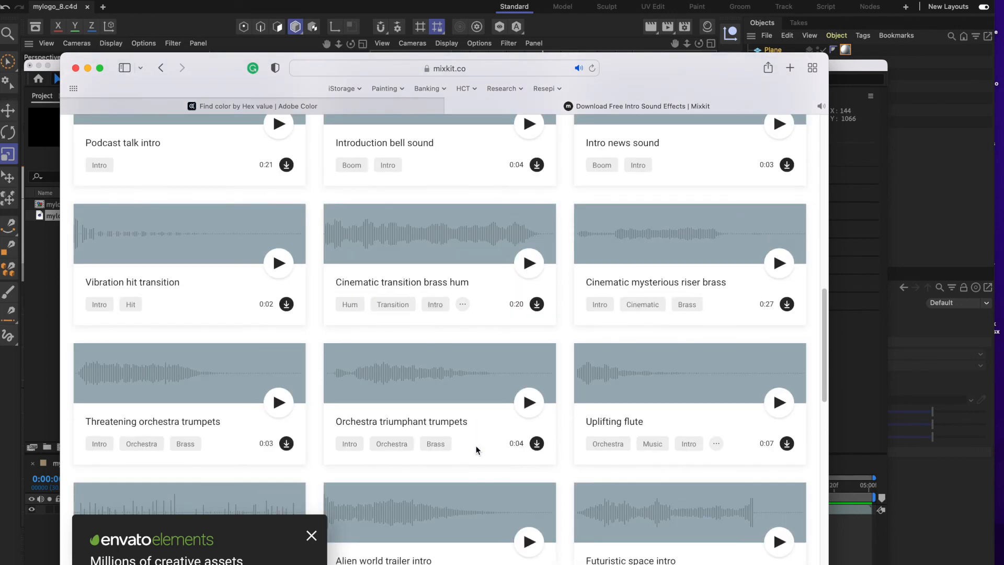
pyautogui.click(528, 266)
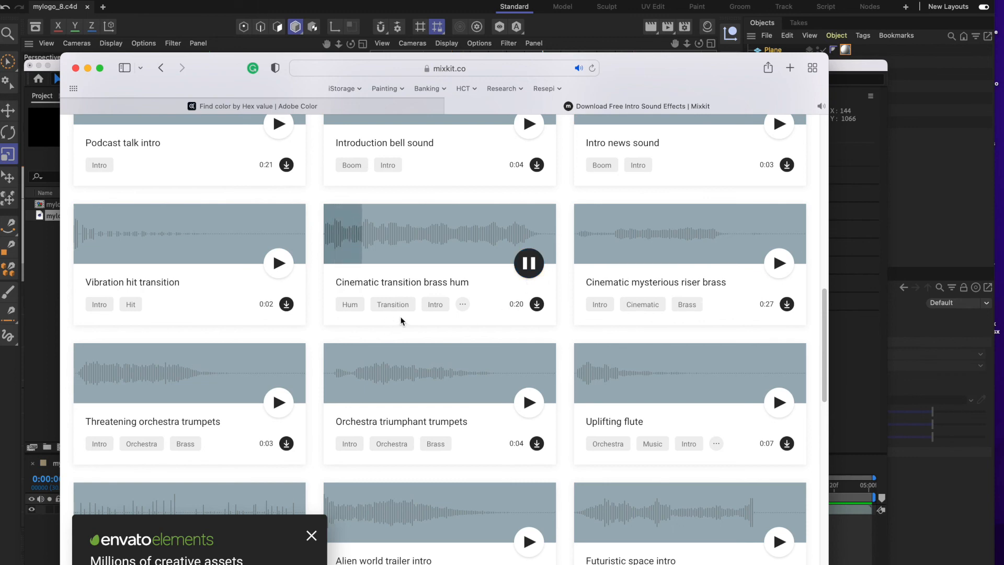
# Listen to the Heavenly swell clip and look through the remaining Mixkit intro sounds.
pyautogui.scroll(-5, 475, 401)
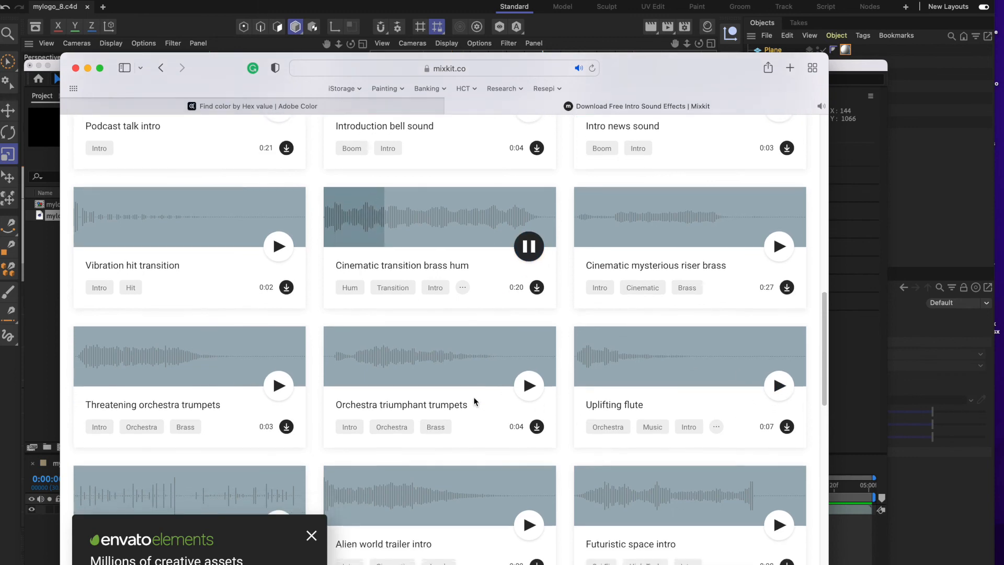
pyautogui.scroll(-3, 368, 378)
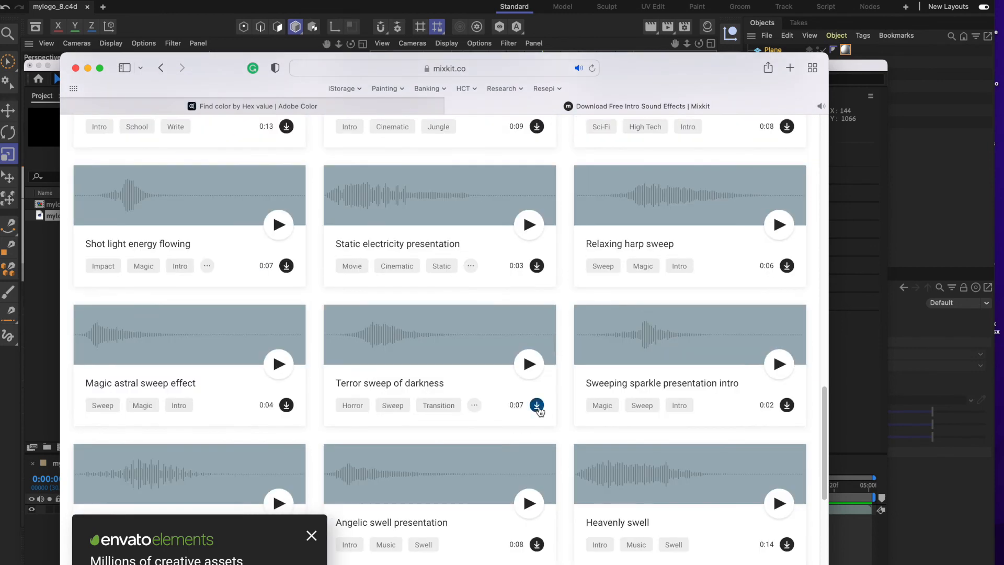
pyautogui.scroll(-1, 553, 411)
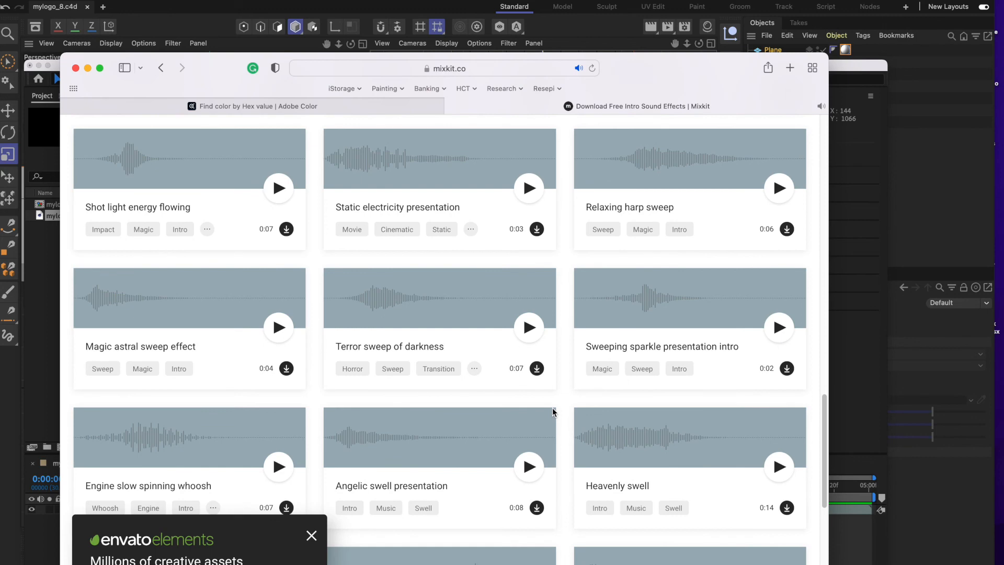
pyautogui.click(779, 467)
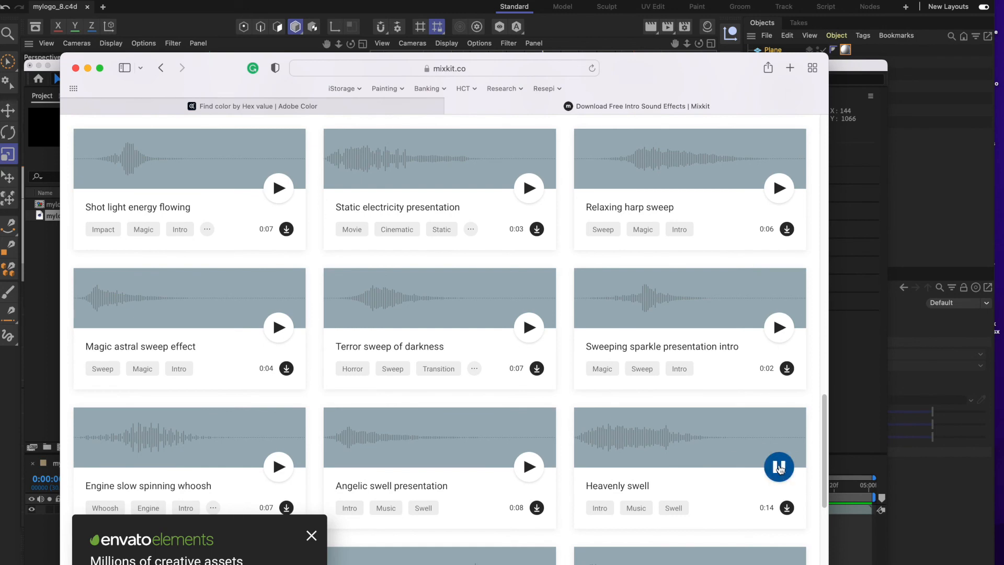
pyautogui.scroll(-1, 608, 447)
pyautogui.scroll(-5, 608, 447)
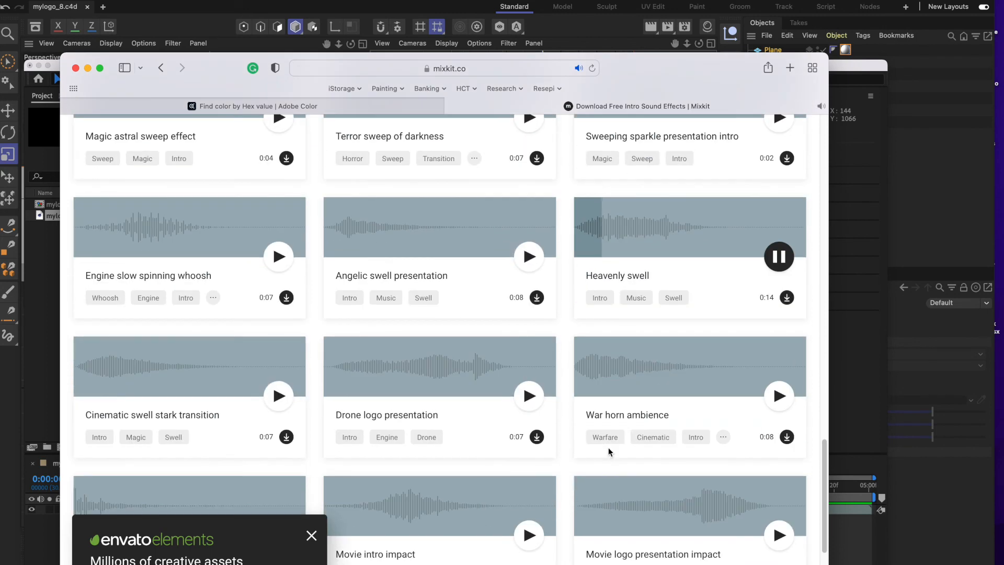
pyautogui.scroll(15, 608, 445)
# Search the web for "free download upbeat music" and open Pixabay's upbeat music download page.
pyautogui.click(533, 69)
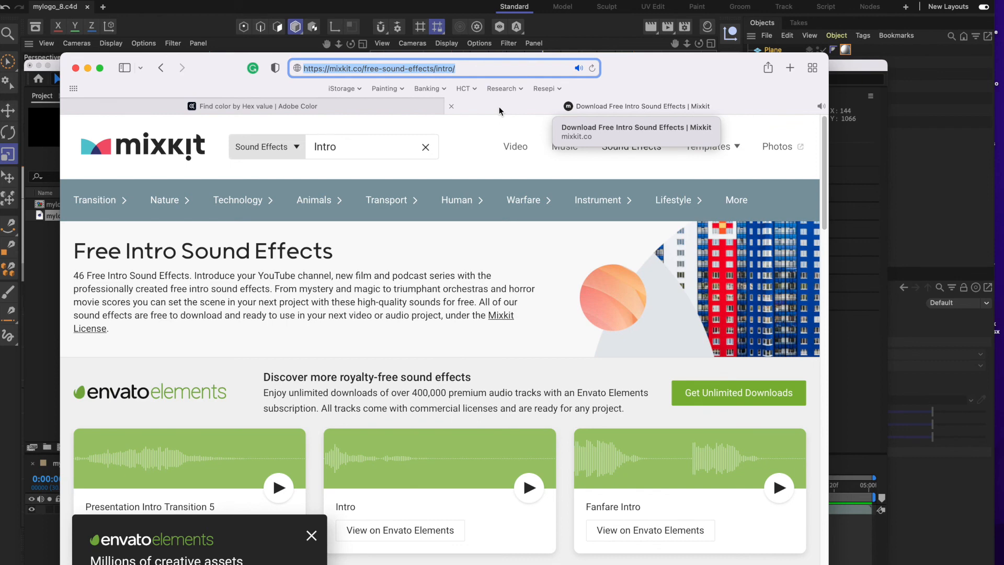
pyautogui.write('free downloa')
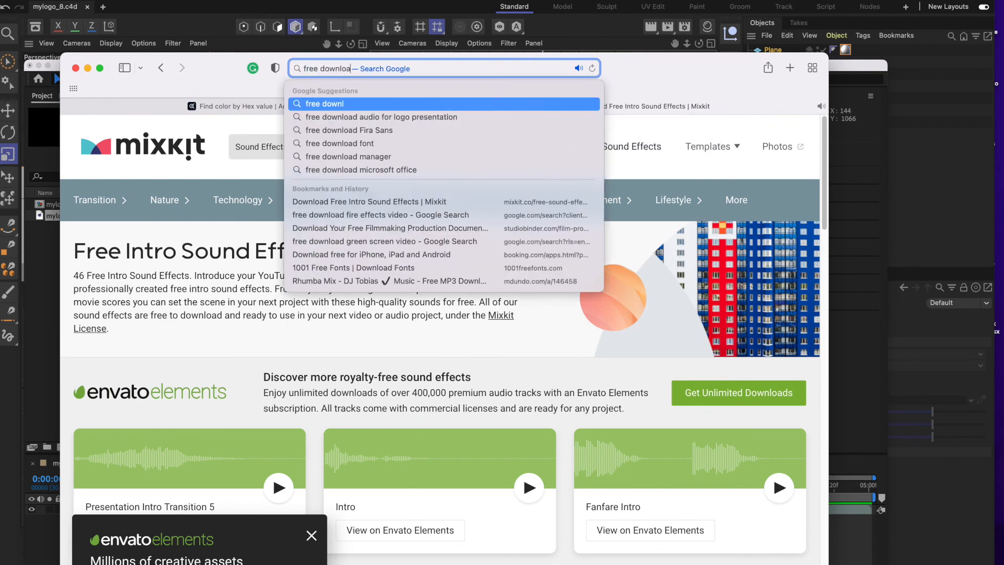
pyautogui.write('d upbeat')
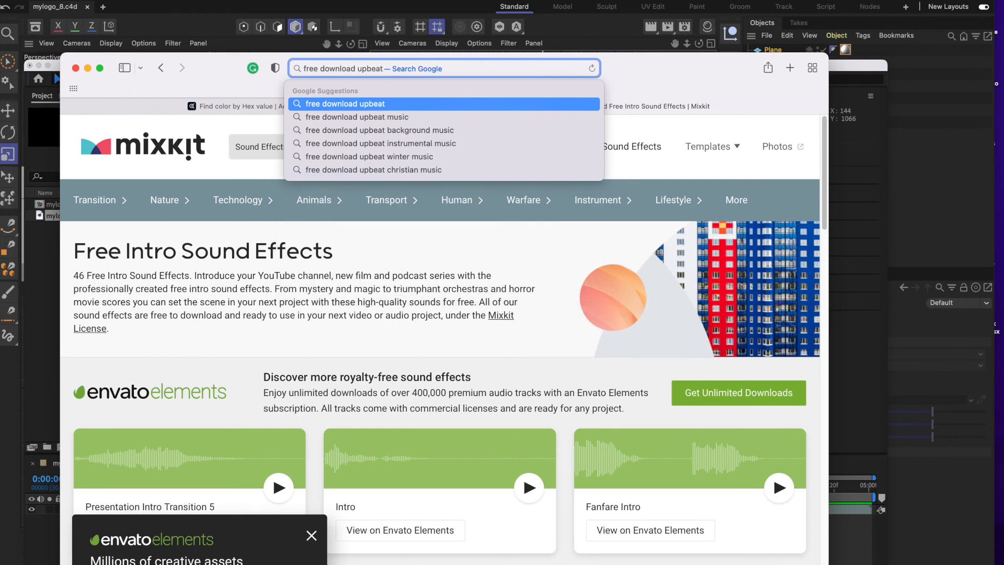
pyautogui.press('Down')
pyautogui.click(413, 117)
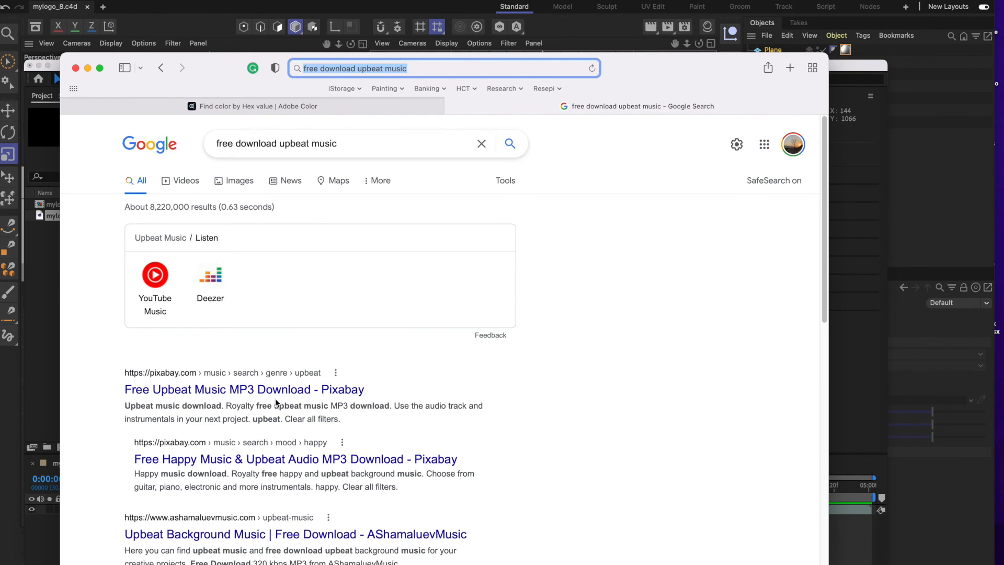
pyautogui.click(271, 391)
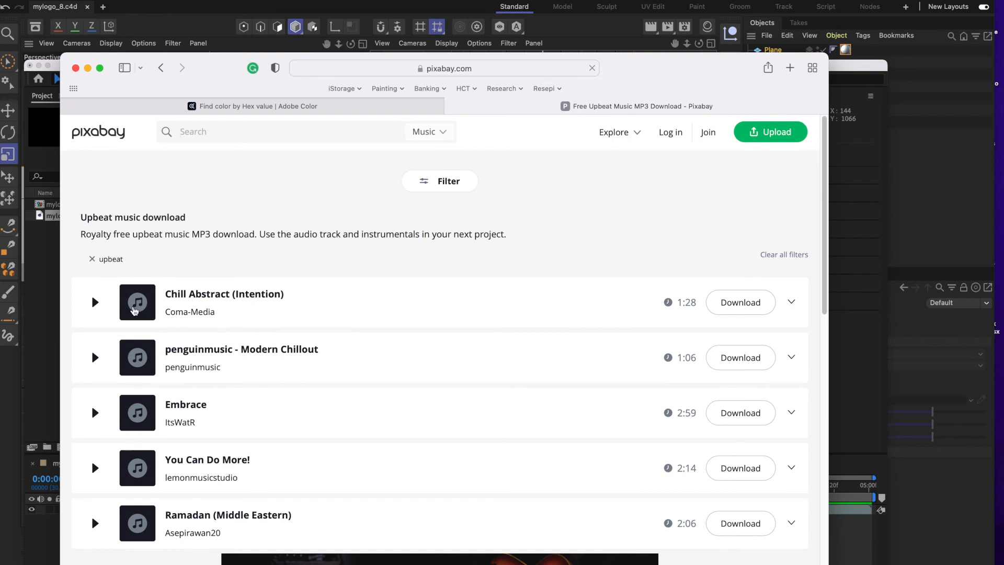
# Listen briefly to the Pixabay tracks Chill Abstract (Intention), Embrace and You Can Do More!, stopping each one.
pyautogui.click(95, 303)
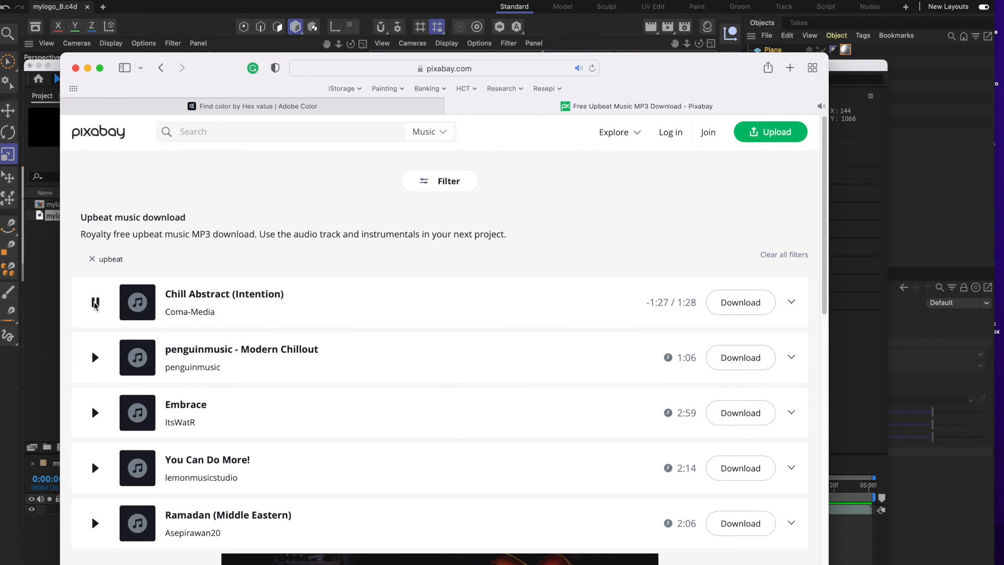
pyautogui.click(94, 303)
pyautogui.click(98, 411)
pyautogui.click(98, 410)
pyautogui.click(96, 468)
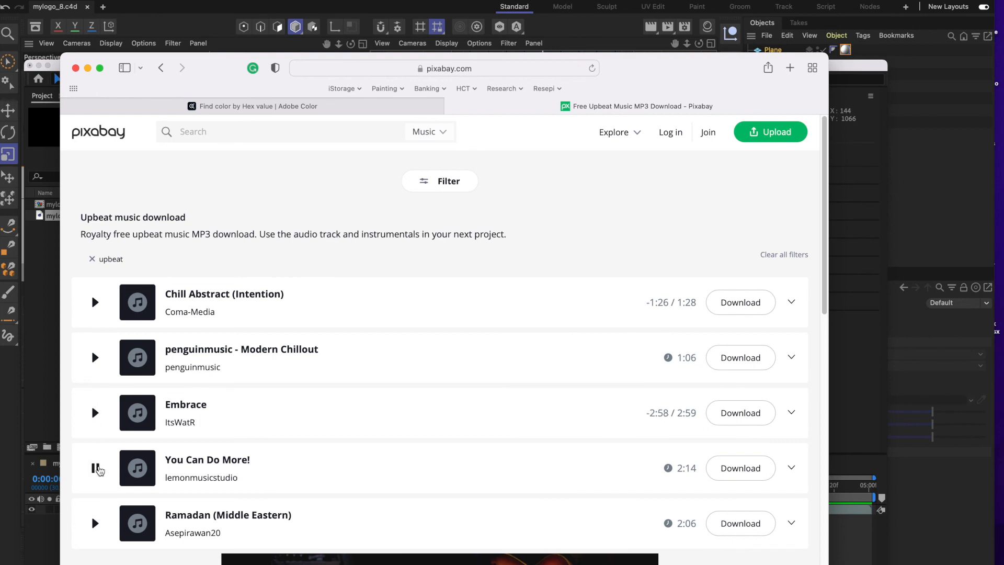
pyautogui.scroll(-3, 363, 448)
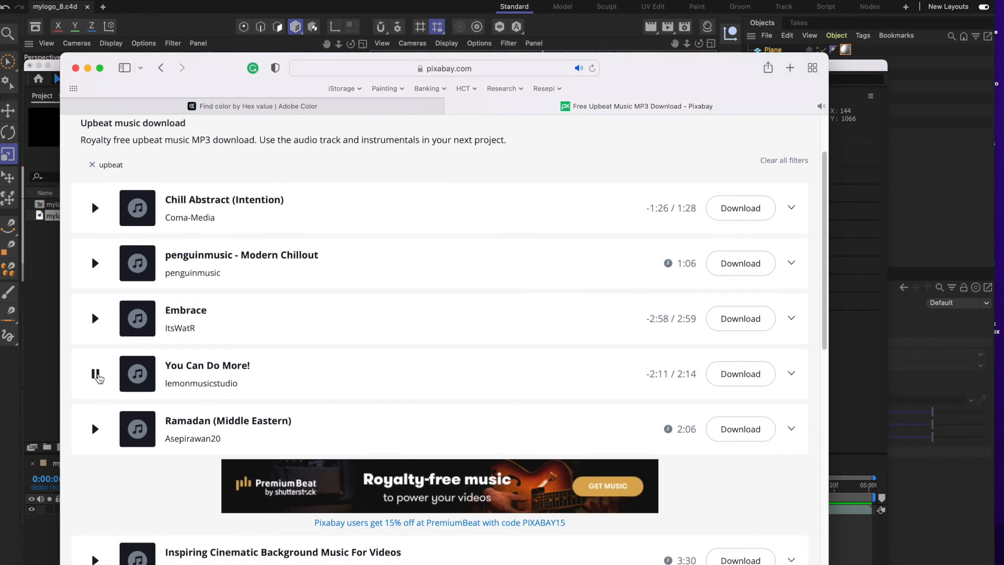
pyautogui.click(96, 374)
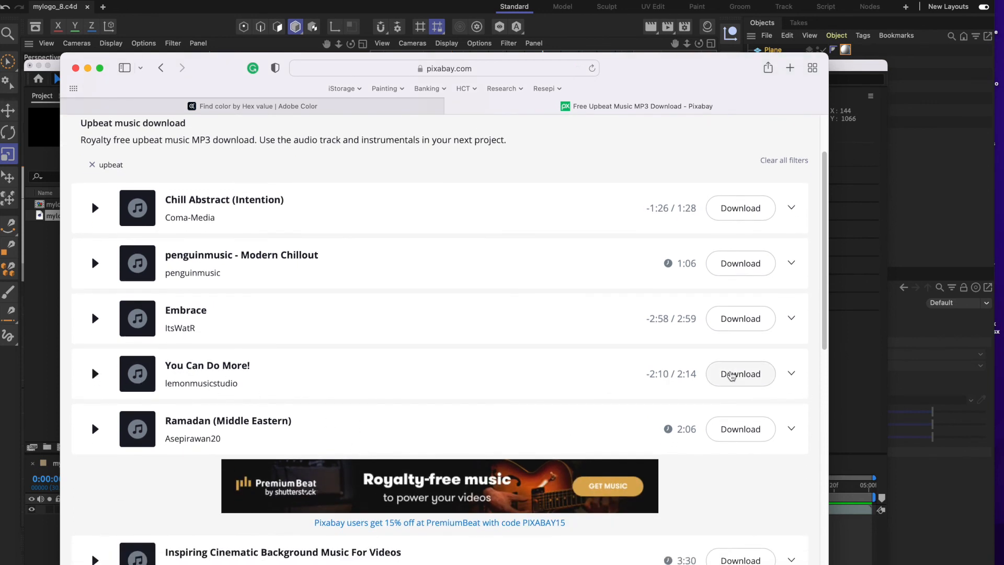
# Download the You Can Do More! track and save it on the Desktop in CMV 2003 > AS_Project 3 > 3D logo.
pyautogui.click(731, 375)
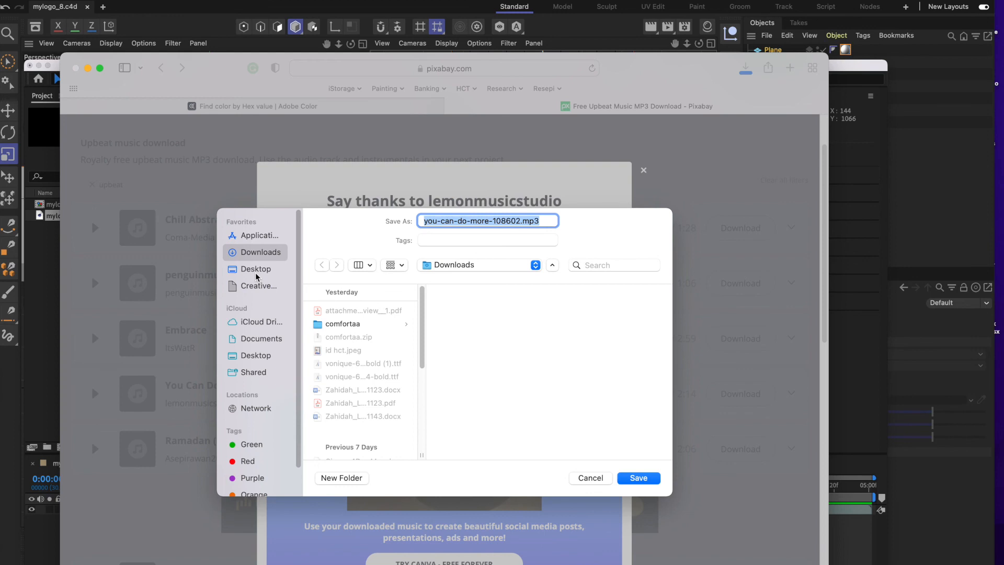
pyautogui.click(268, 360)
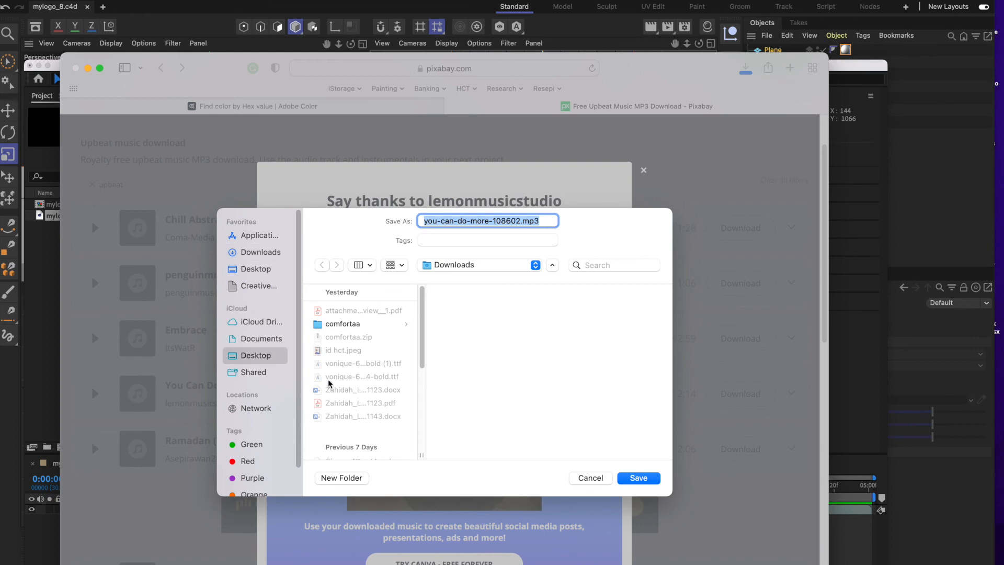
pyautogui.scroll(-3, 364, 388)
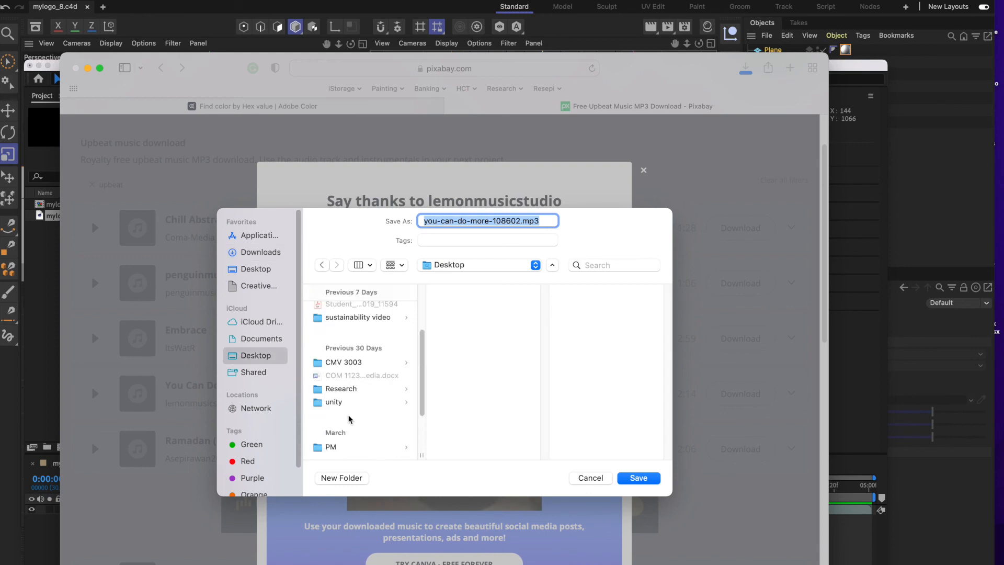
pyautogui.scroll(3, 359, 370)
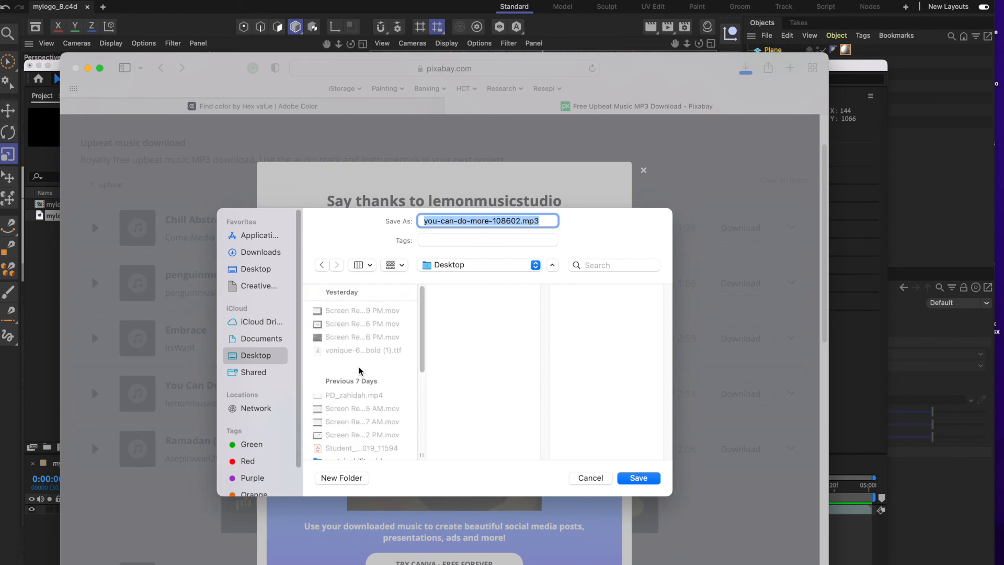
pyautogui.scroll(-3, 360, 370)
pyautogui.click(378, 407)
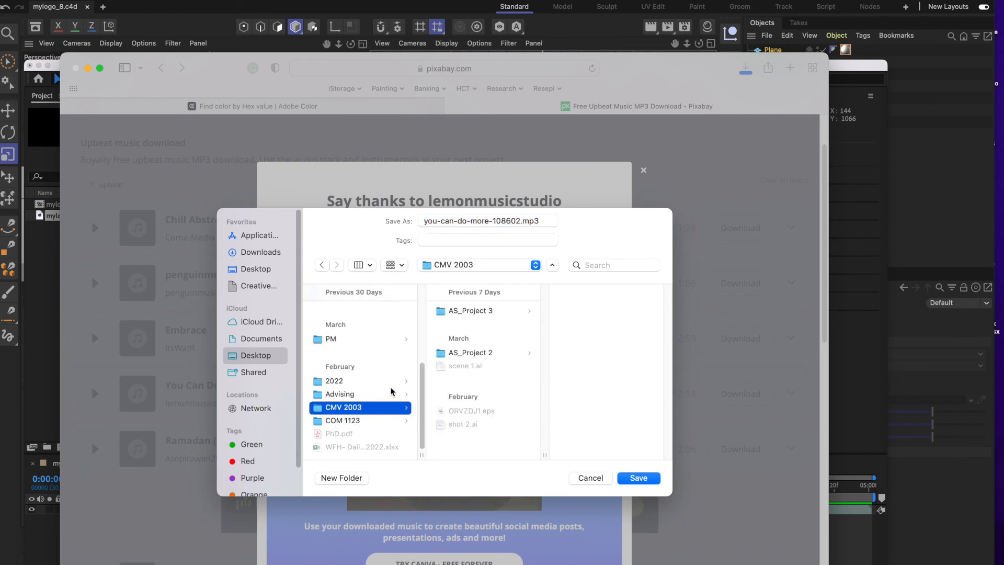
pyautogui.click(490, 313)
pyautogui.click(586, 310)
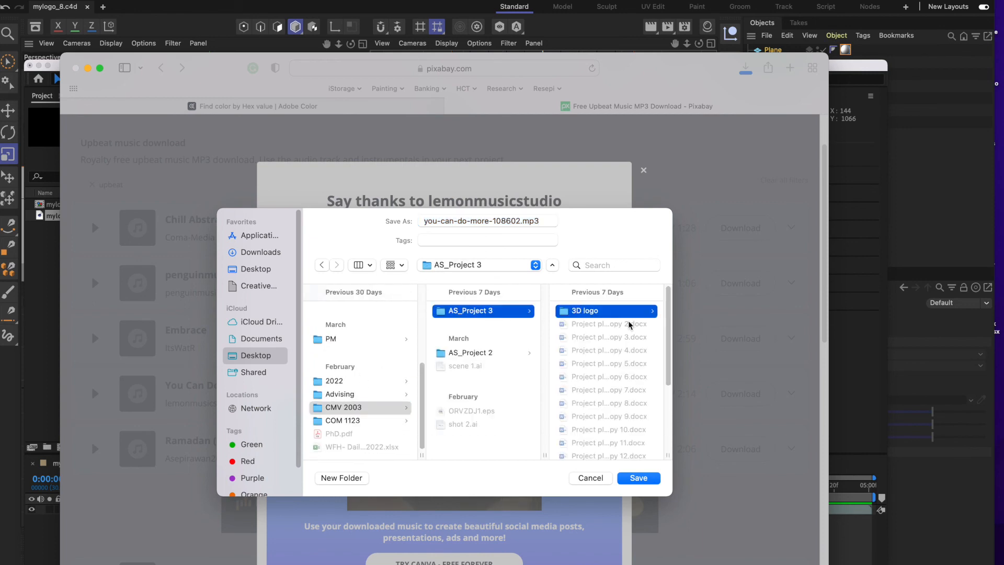
pyautogui.click(639, 478)
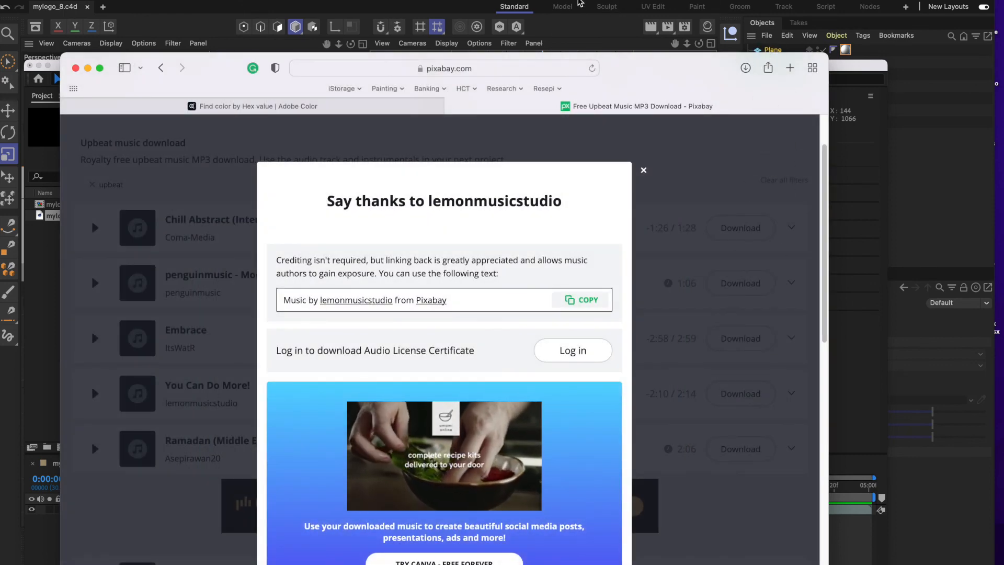
# Switch to After Effects, import you-can-do-more-108602.mp3 as footage, and place it below the mylogo_8.c4d layer in the mylogo_8 composition.
pyautogui.click(857, 557)
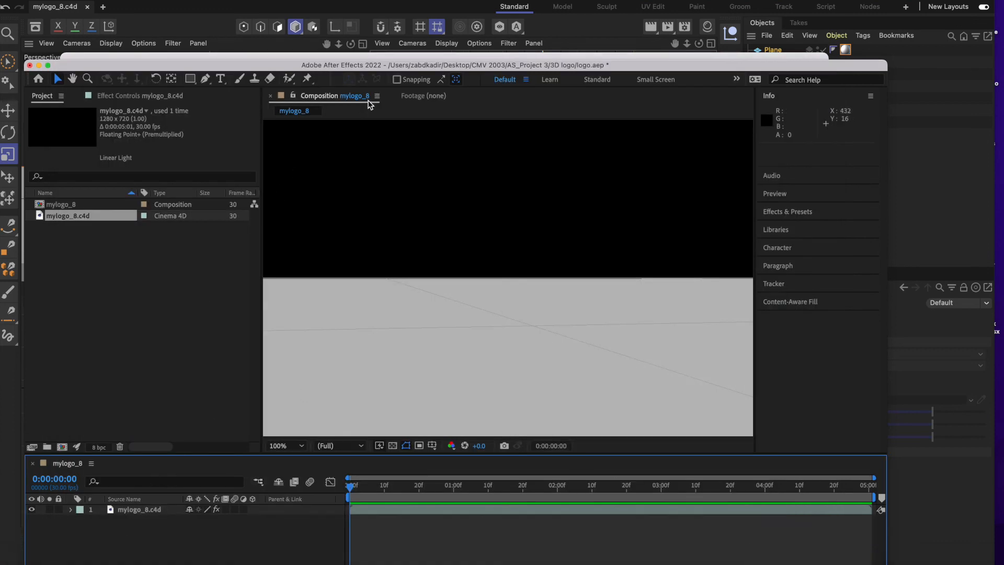
pyautogui.moveTo(281, 72); pyautogui.dragTo(296, 0)
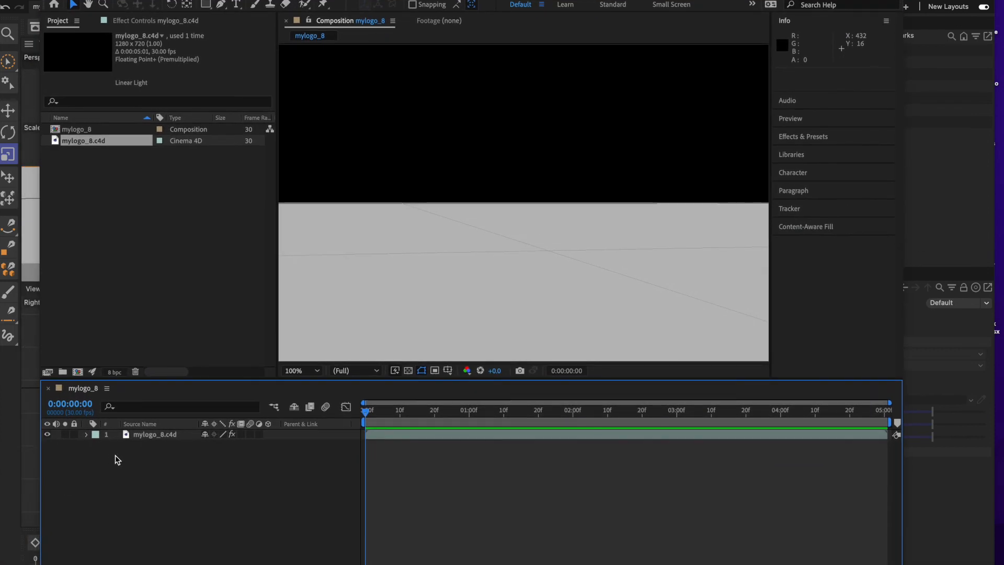
pyautogui.doubleClick(103, 170)
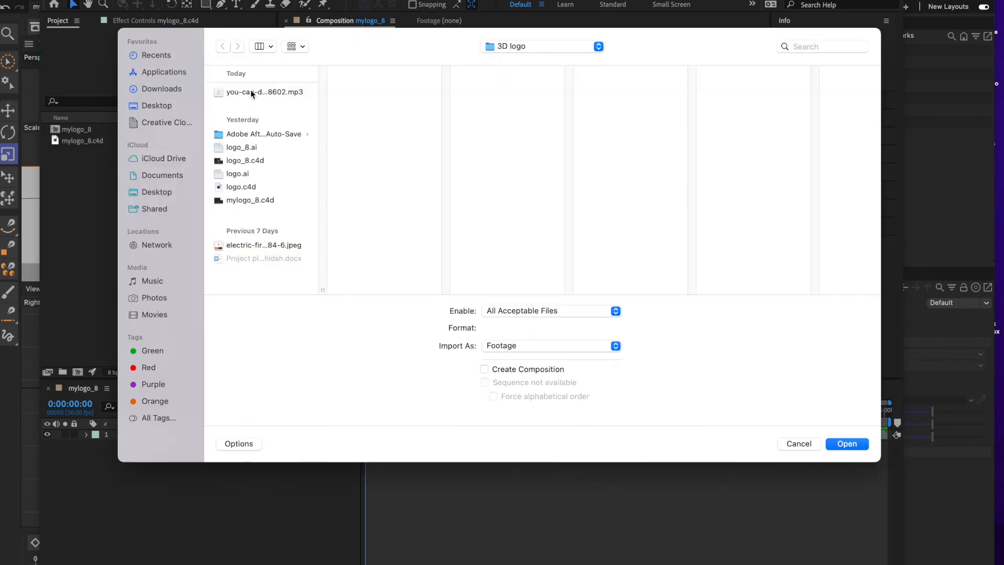
pyautogui.click(251, 92)
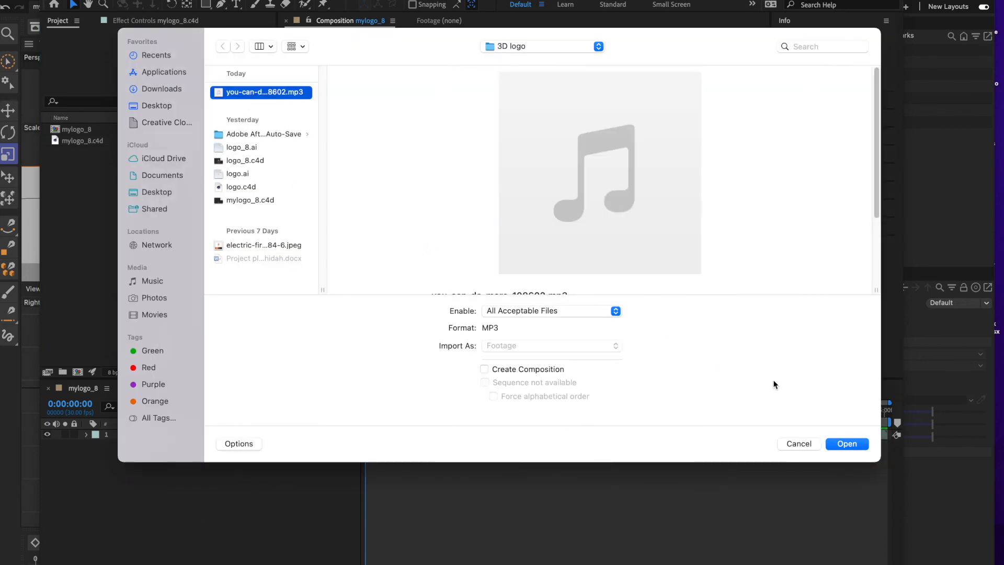
pyautogui.click(854, 444)
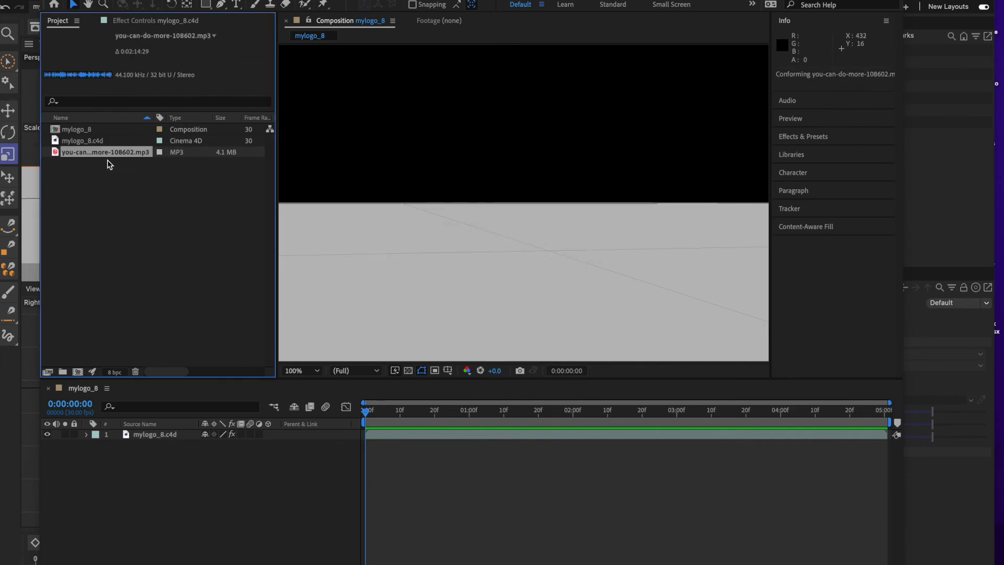
pyautogui.moveTo(80, 152); pyautogui.dragTo(129, 446)
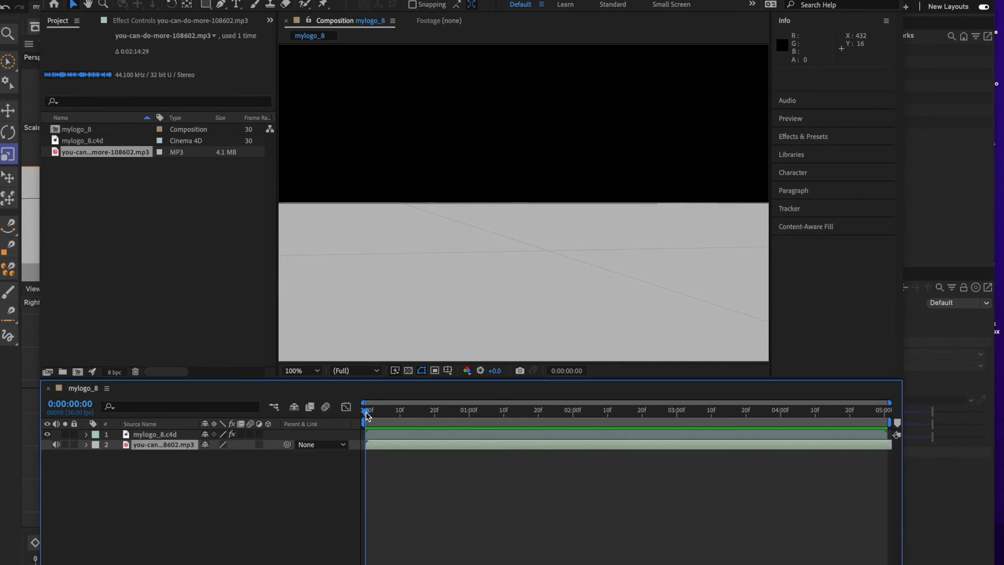
# Add Audio Levels keyframes to the music layer at 0:00:00:00 and 0:00:00:05.
pyautogui.click(86, 443)
pyautogui.click(97, 456)
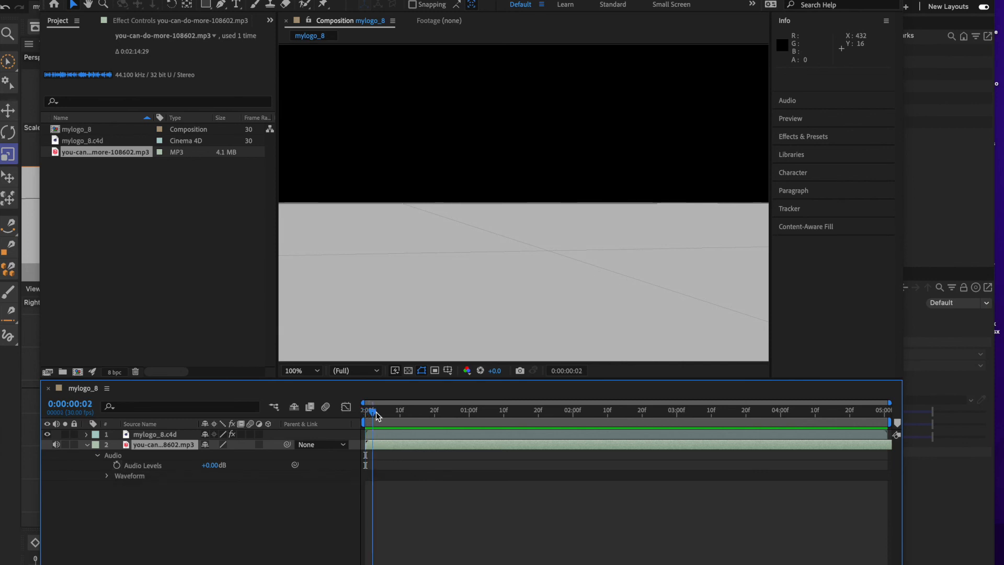
pyautogui.moveTo(363, 413)
pyautogui.mouseDown()
pyautogui.moveTo(375, 416)
pyautogui.moveTo(362, 415)
pyautogui.mouseUp()
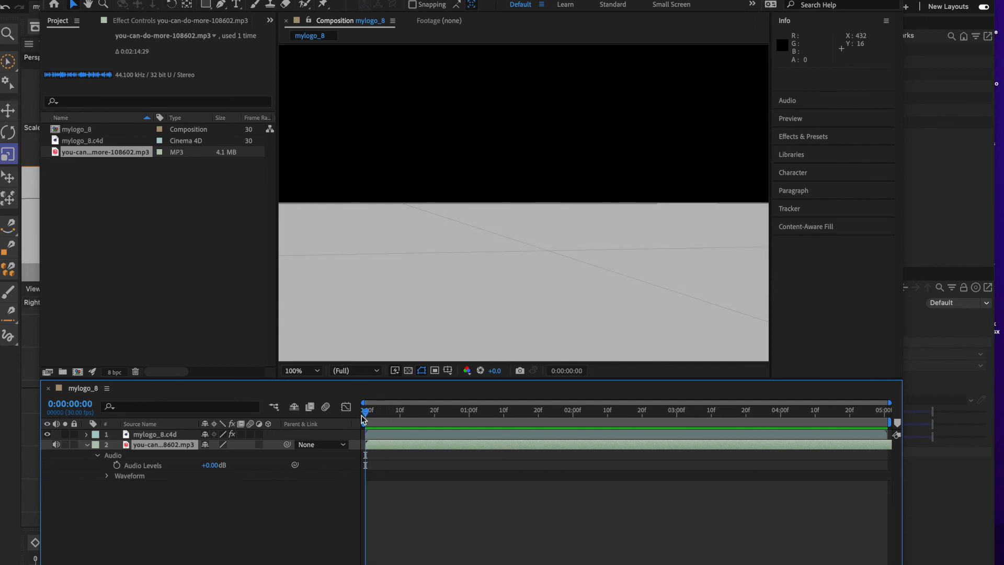
pyautogui.click(116, 465)
pyautogui.moveTo(368, 416); pyautogui.dragTo(383, 417)
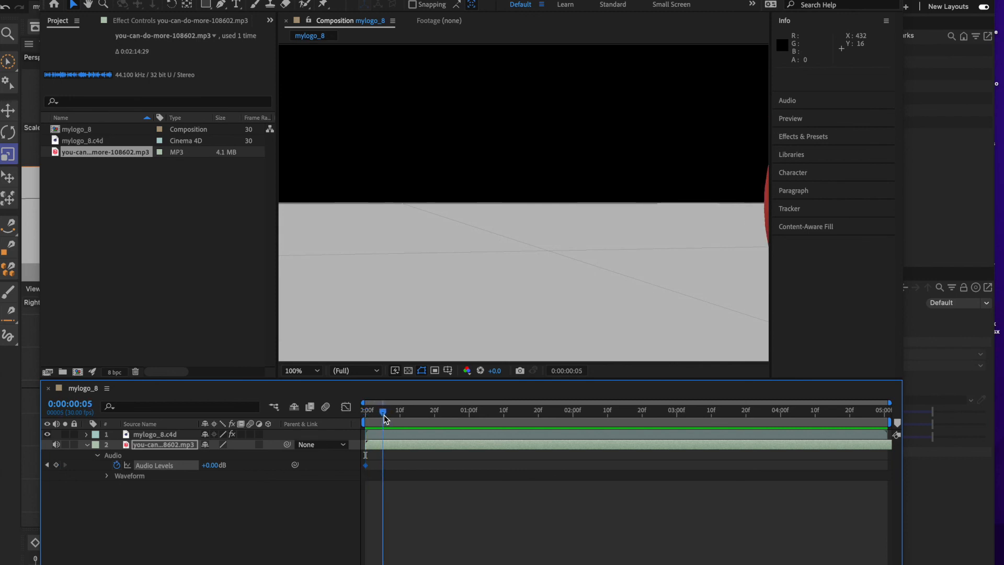
pyautogui.click(56, 465)
pyautogui.click(365, 465)
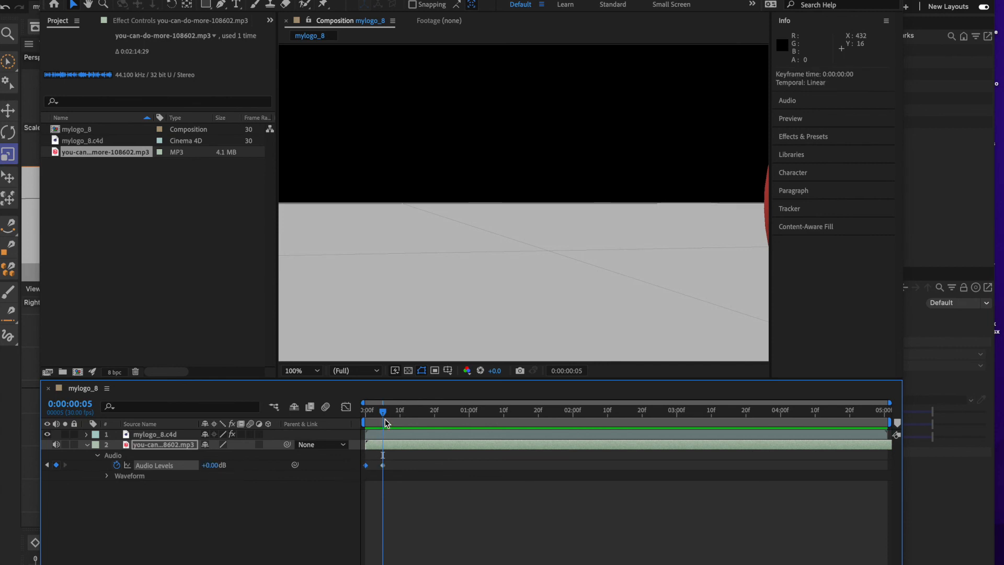
# Set the first Audio Levels keyframe to -192 dB and move the second keyframe to 0:00:00:10 for a fade-in.
pyautogui.moveTo(384, 412); pyautogui.dragTo(357, 415)
pyautogui.moveTo(213, 467); pyautogui.dragTo(201, 466)
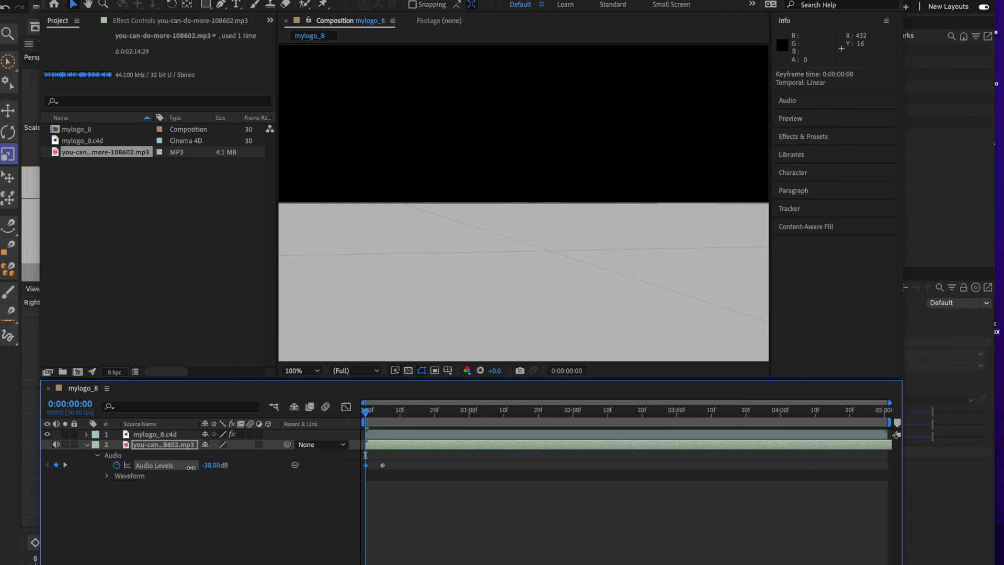
pyautogui.moveTo(189, 466); pyautogui.dragTo(68, 472)
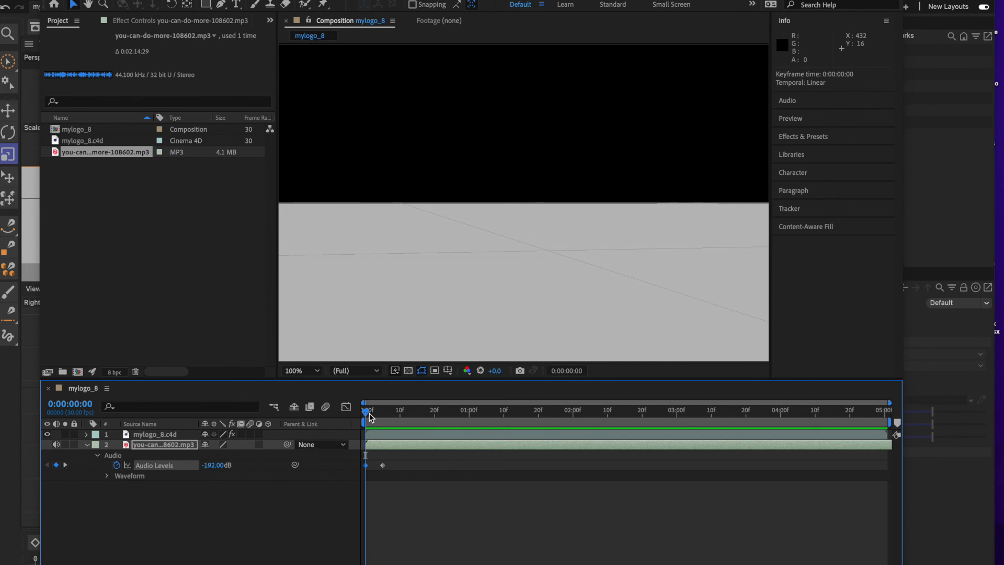
pyautogui.moveTo(368, 415); pyautogui.dragTo(385, 417)
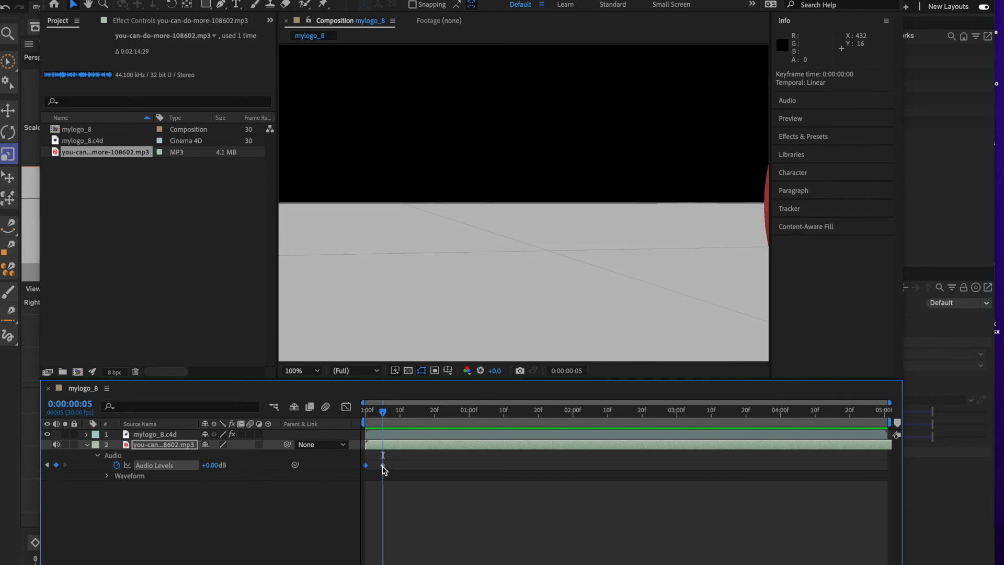
pyautogui.moveTo(383, 466); pyautogui.dragTo(400, 465)
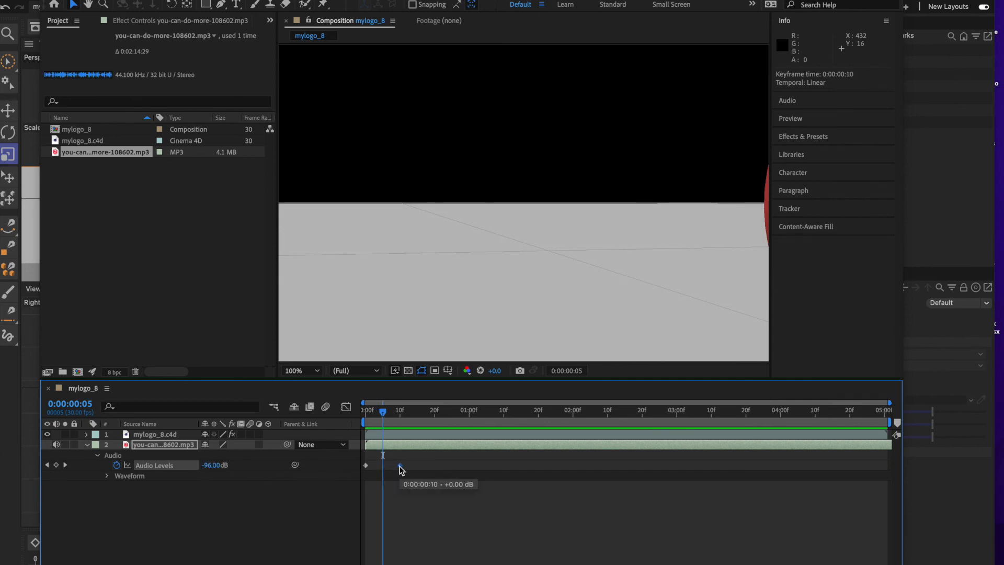
pyautogui.press('space')
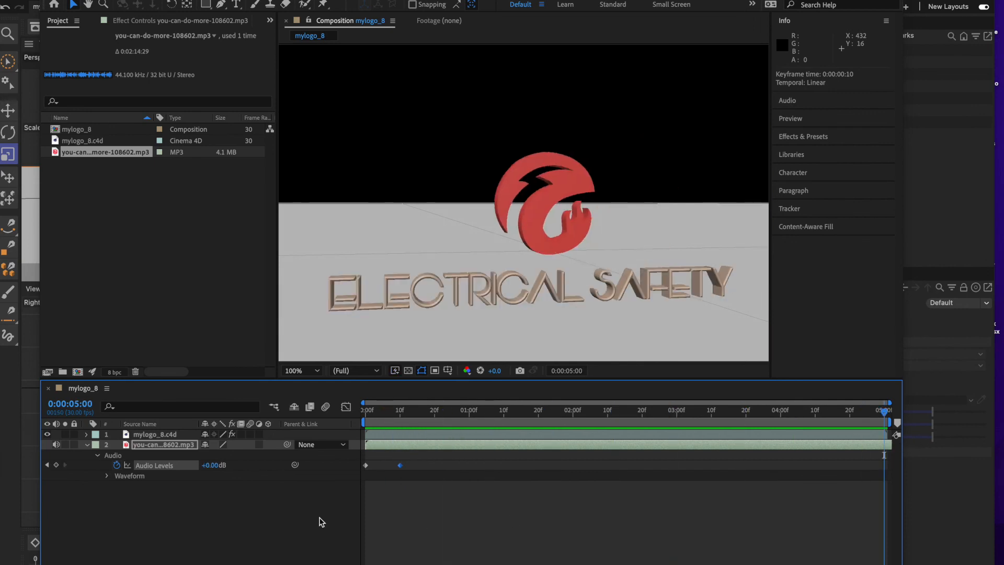
# Create a fade-out with Audio Levels keyframes at 0:00:04:25 and 0:00:05:00, setting the last one to -192 dB.
pyautogui.click(57, 465)
pyautogui.moveTo(885, 413); pyautogui.dragTo(864, 415)
pyautogui.click(57, 465)
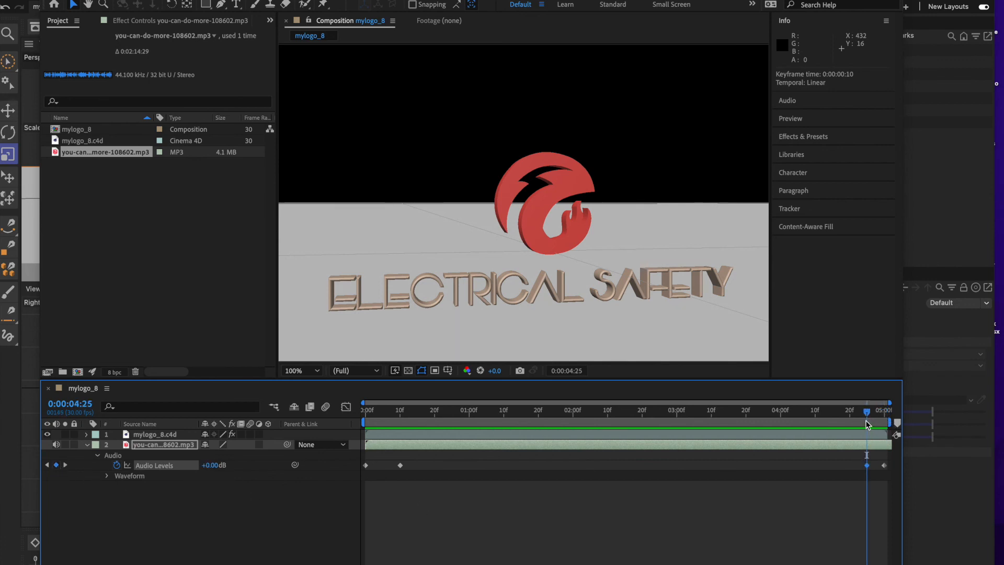
pyautogui.moveTo(866, 413); pyautogui.dragTo(883, 413)
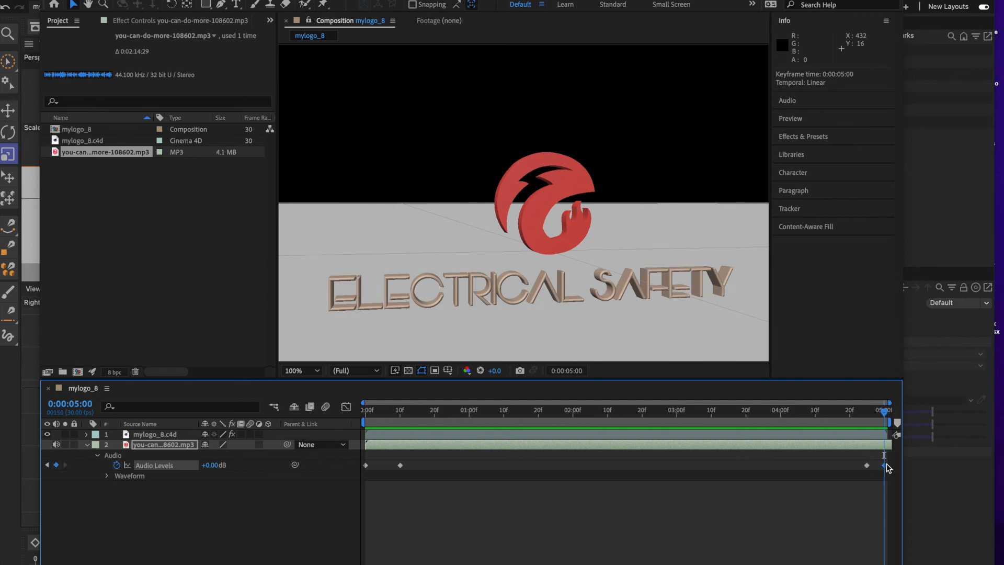
pyautogui.moveTo(211, 465); pyautogui.dragTo(50, 475)
# Preview the logo animation with its music fades from the first frame and stop playback partway.
pyautogui.moveTo(885, 415); pyautogui.dragTo(245, 425)
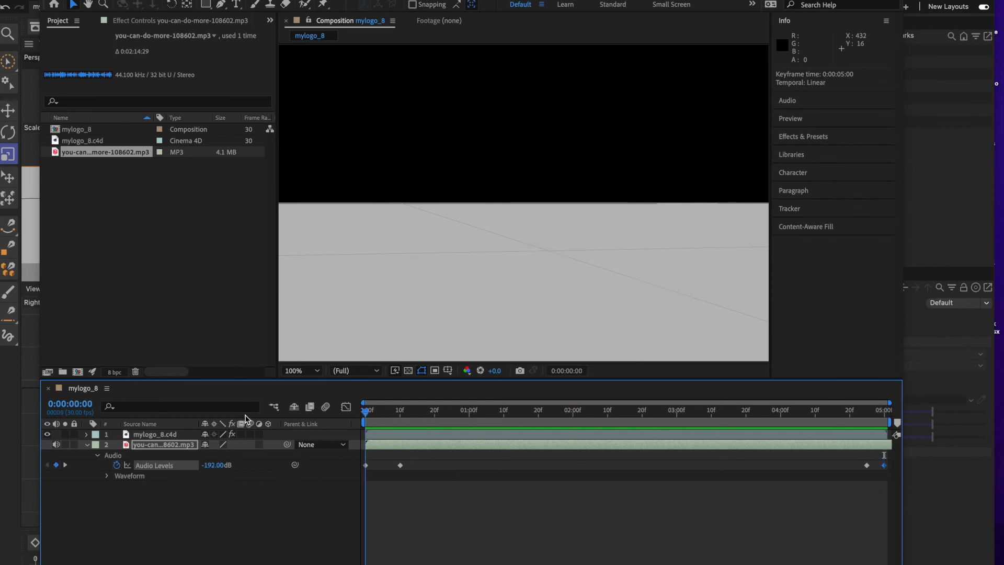
pyautogui.press('space')
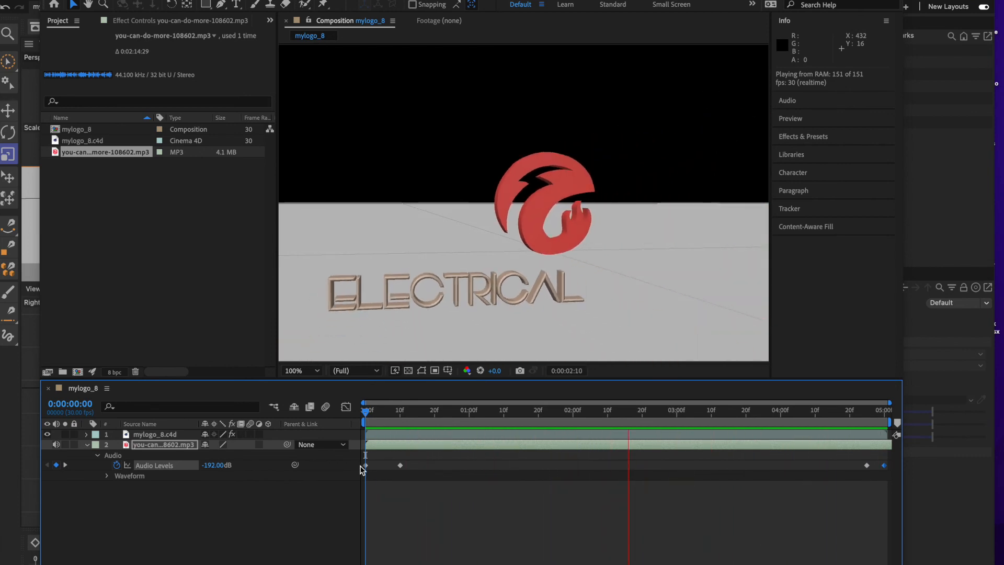
pyautogui.press('space')
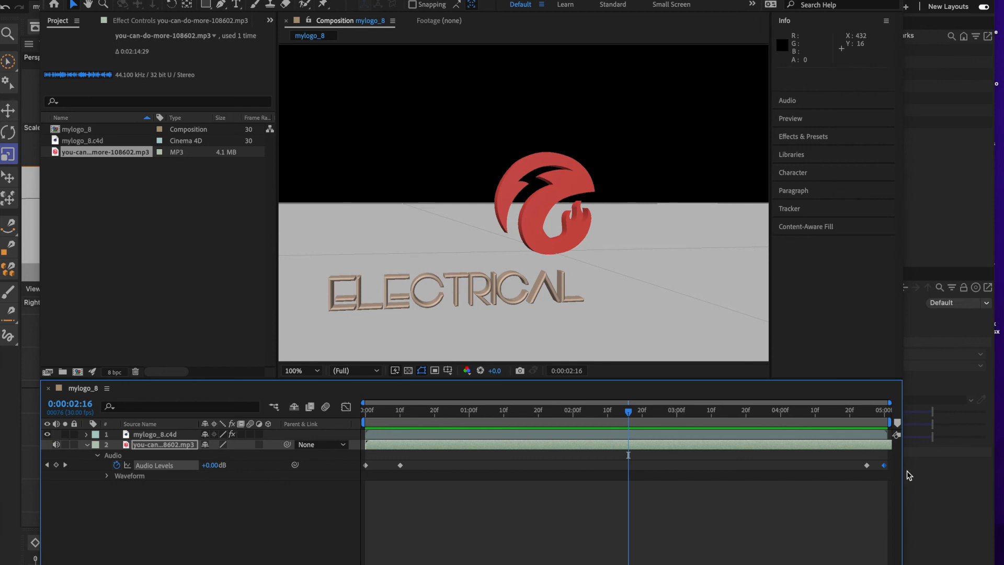
# Lengthen both music fades by moving the inner Audio Levels keyframes to about 0:00:04:16 and to 0:00:00:16.
pyautogui.click(867, 466)
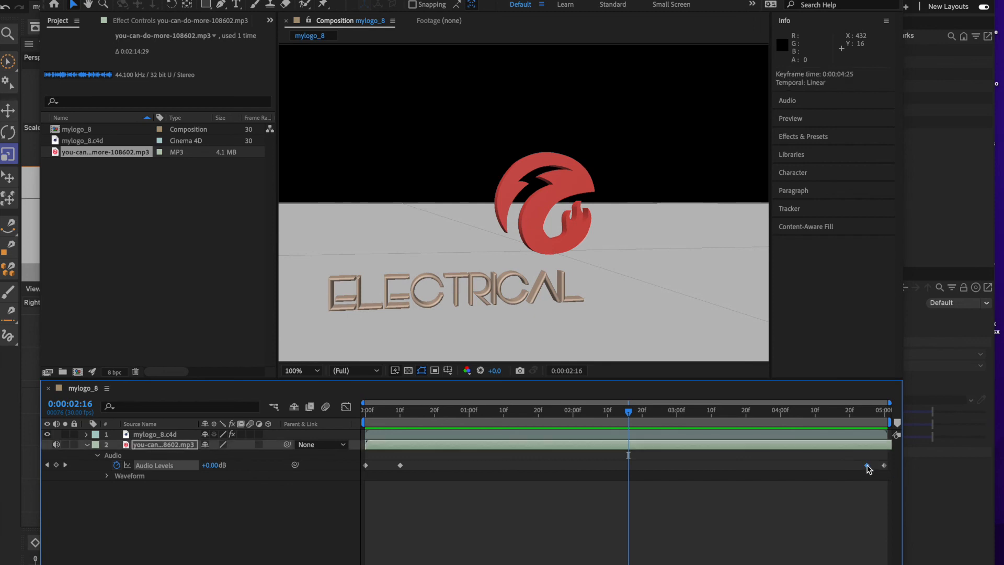
pyautogui.moveTo(867, 467); pyautogui.dragTo(836, 466)
pyautogui.click(400, 466)
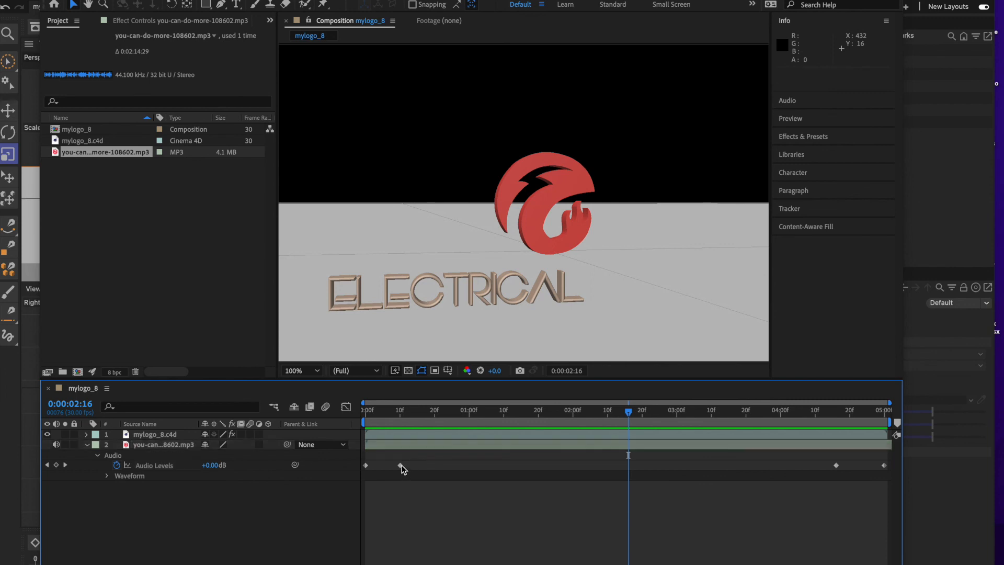
pyautogui.moveTo(400, 465); pyautogui.dragTo(420, 466)
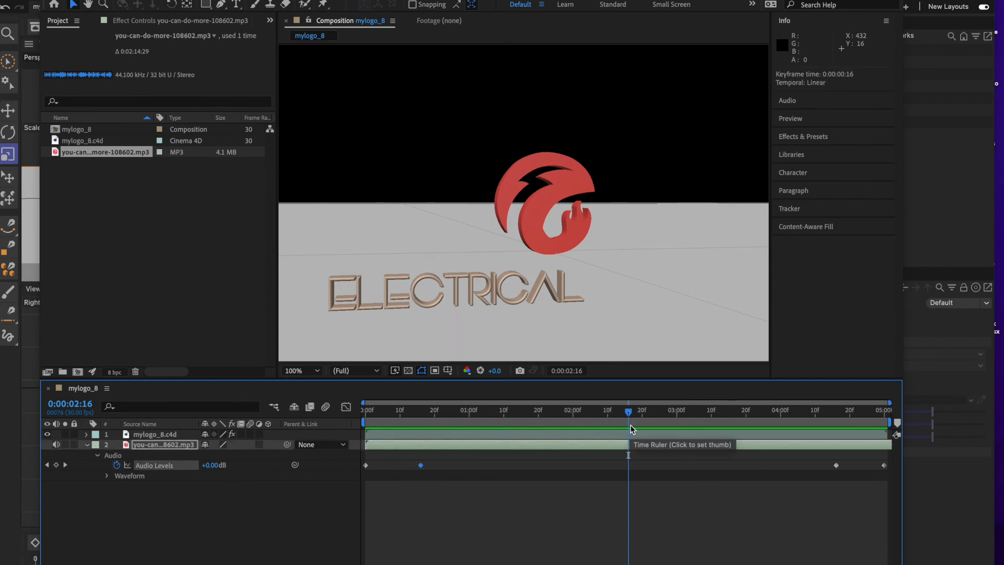
# Preview the longer fades from the start and move the keyframe that begins the fade-out to about 0:00:04:24.
pyautogui.moveTo(629, 416); pyautogui.dragTo(314, 419)
pyautogui.press('space')
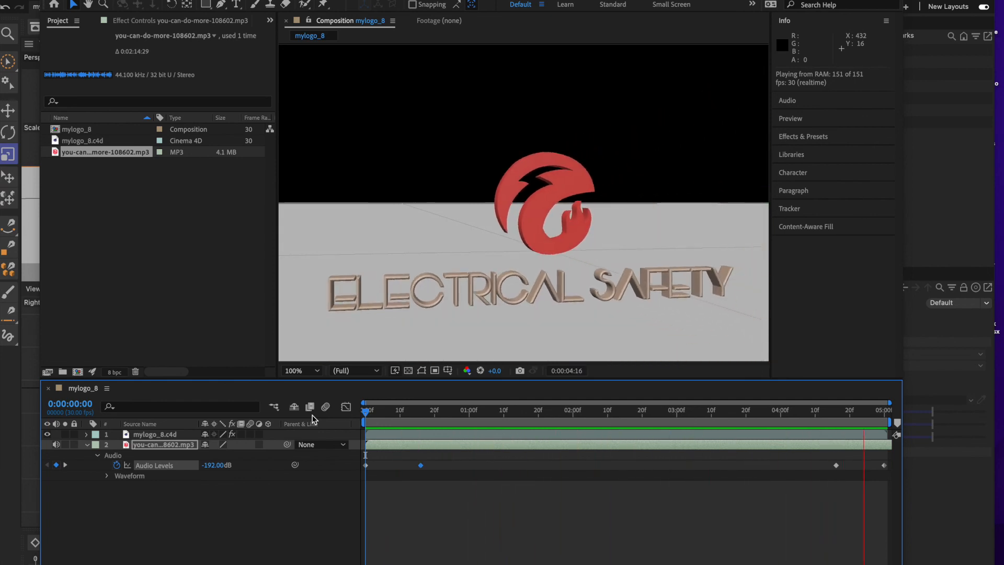
pyautogui.press('space')
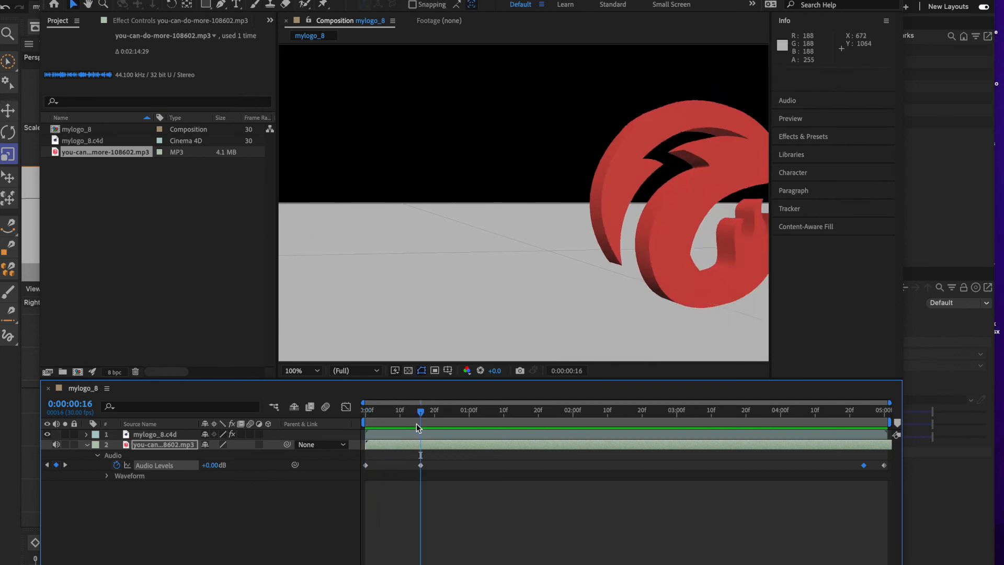
pyautogui.moveTo(420, 415); pyautogui.dragTo(360, 404)
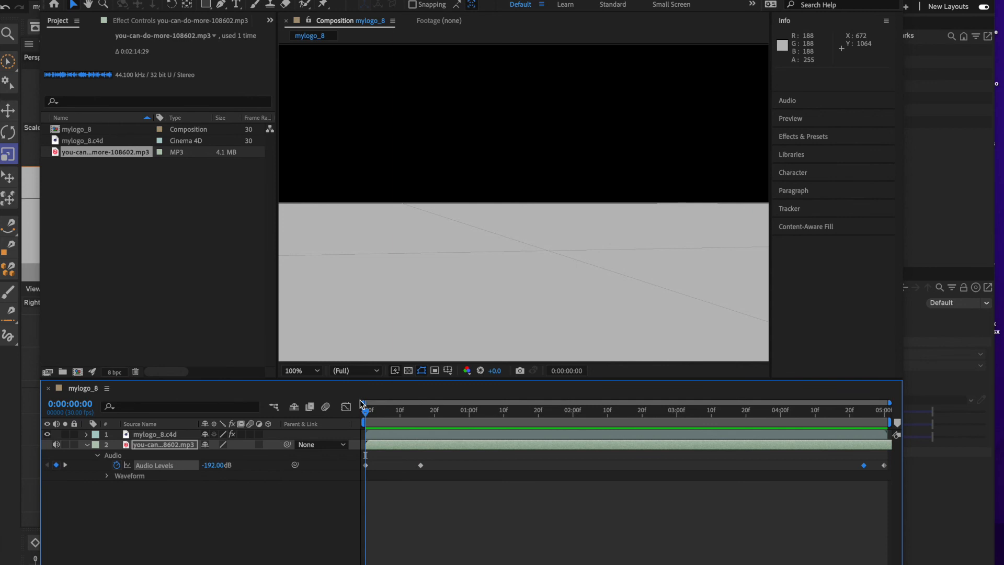